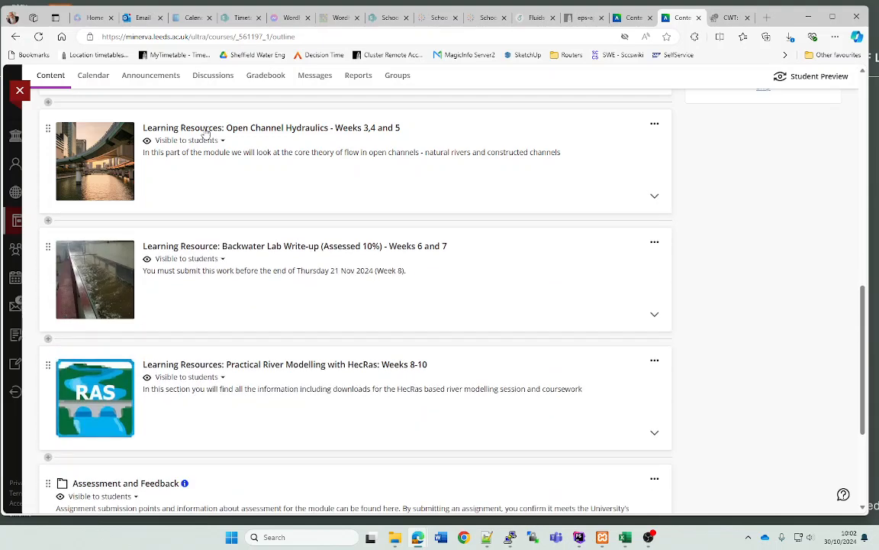
- Open the Excel Calculation Tools for Open Channel Flow 2024/25 page and check the download option for Week 2 extra function-cubic_sols.zip
{"action": "left_click", "coordinate": [205, 132]}
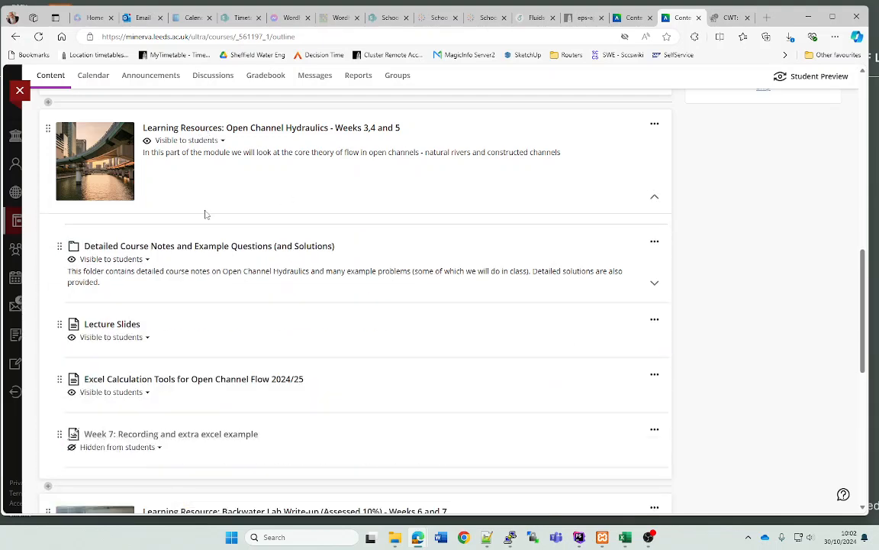
{"action": "left_click", "coordinate": [189, 380]}
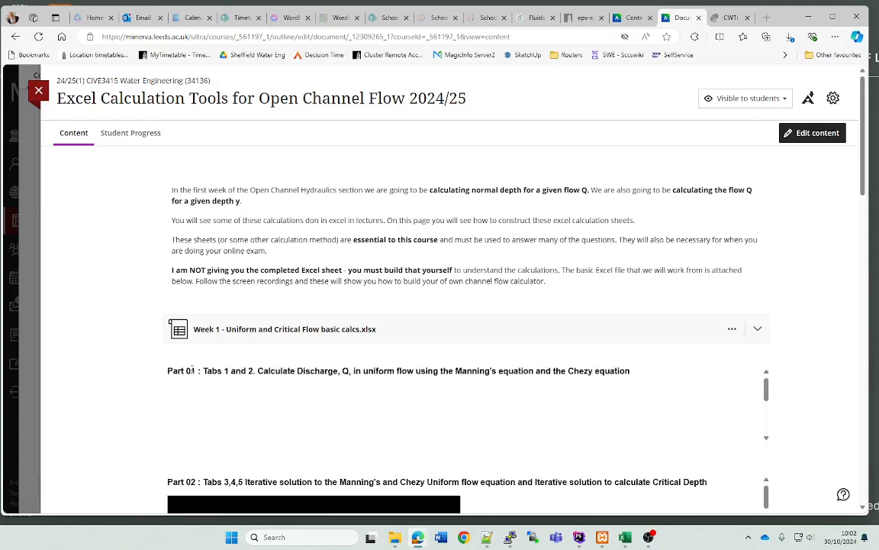
{"action": "scroll", "coordinate": [321, 350], "scroll_direction": "down", "scroll_amount": 5}
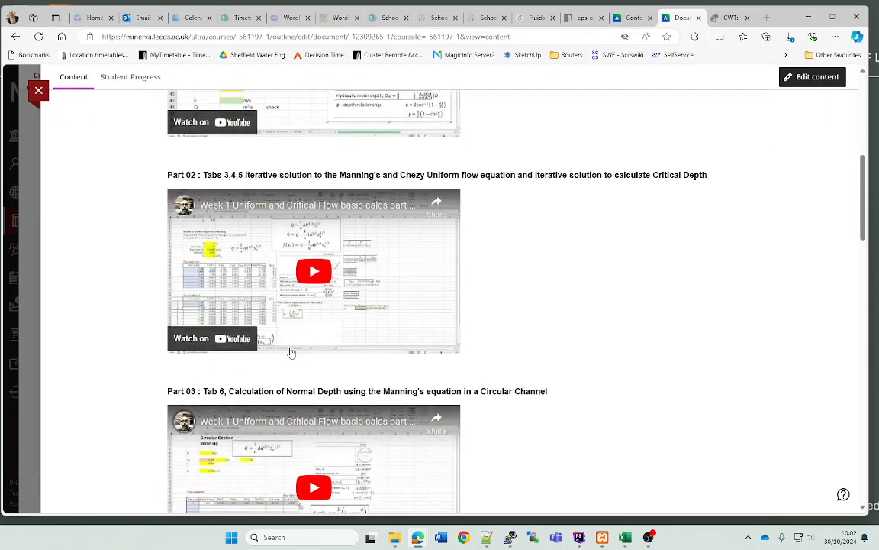
{"action": "scroll", "coordinate": [290, 352], "scroll_direction": "down", "scroll_amount": 12}
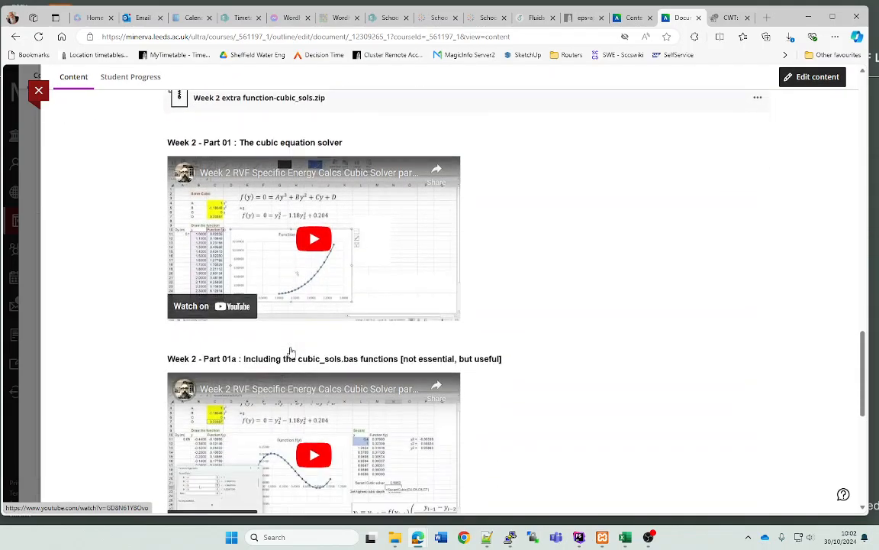
{"action": "scroll", "coordinate": [291, 352], "scroll_direction": "down", "scroll_amount": 4}
{"action": "scroll", "coordinate": [290, 359], "scroll_direction": "up", "scroll_amount": 5}
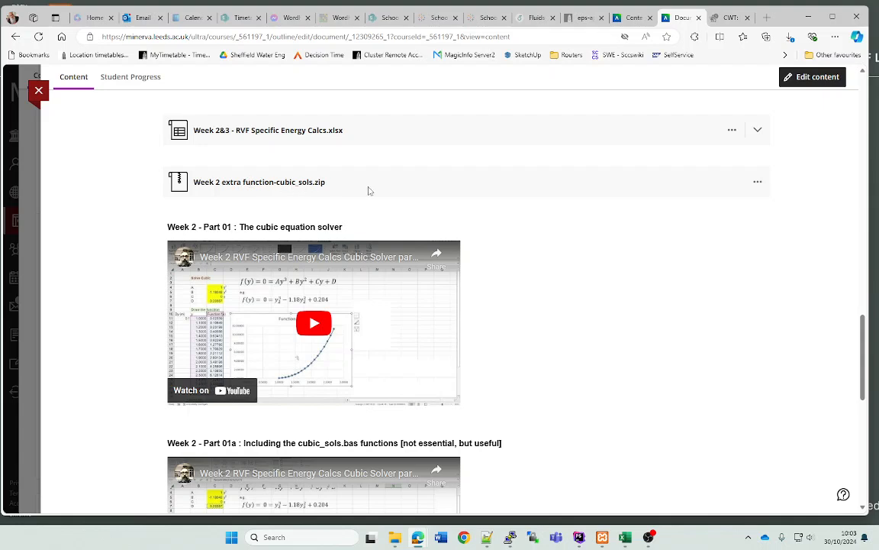
{"action": "left_click", "coordinate": [759, 190]}
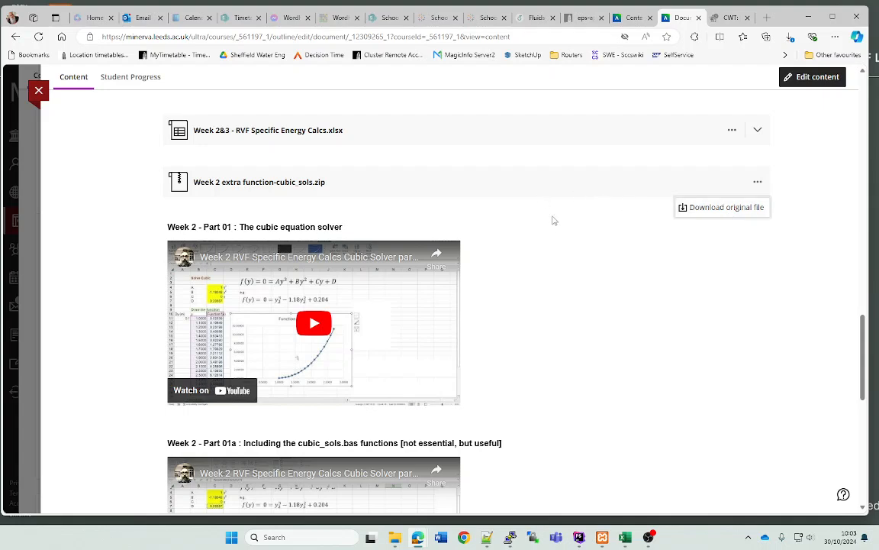
{"action": "left_click", "coordinate": [512, 213]}
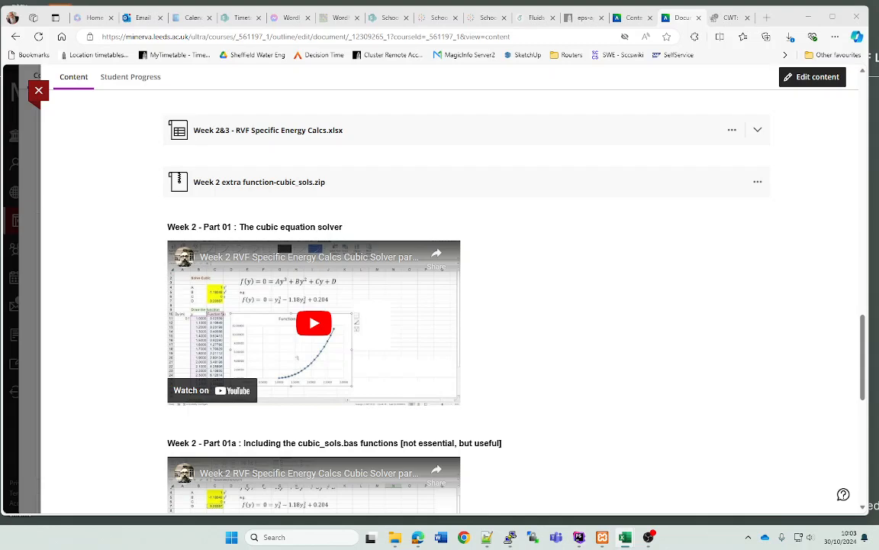
- Switch to the Week 2&3 - RVF Specific Energy Calcs workbook in Excel and review the cubic equation and function table
{"action": "left_click", "coordinate": [625, 537]}
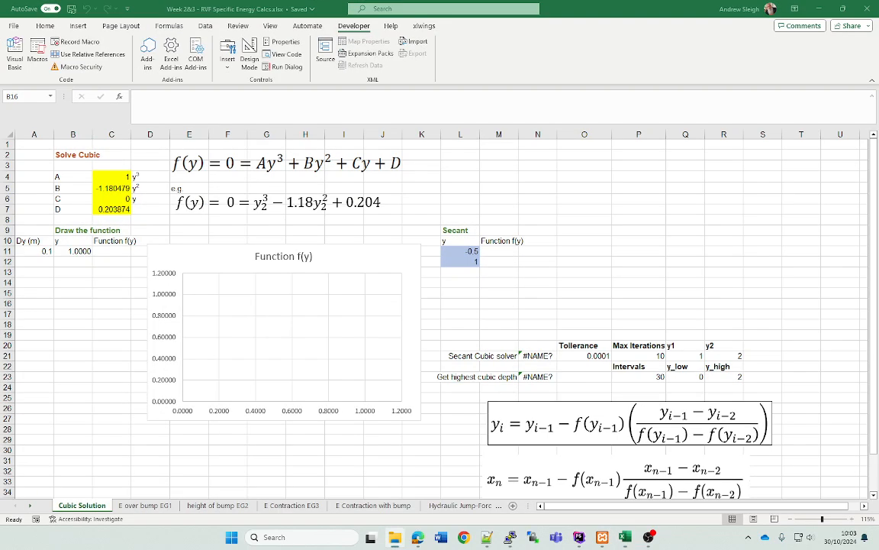
{"action": "left_click", "coordinate": [541, 201]}
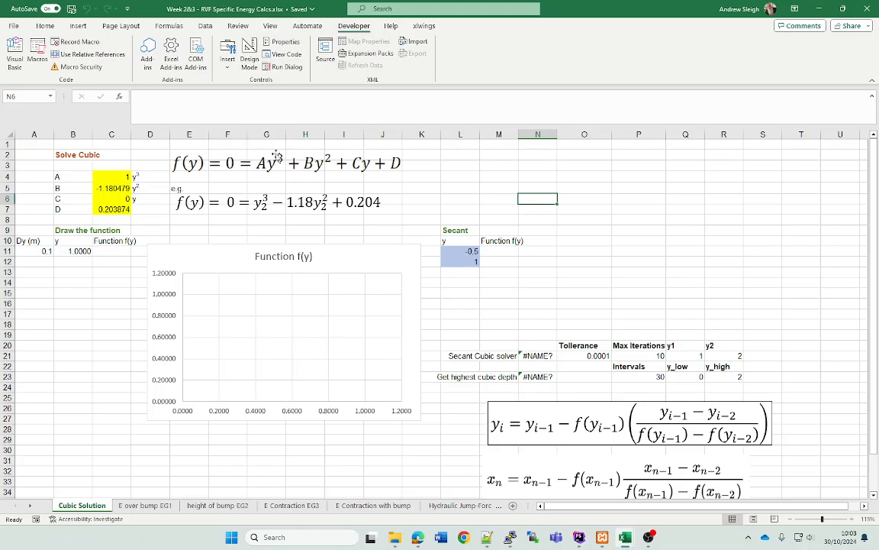
{"action": "left_click", "coordinate": [99, 283]}
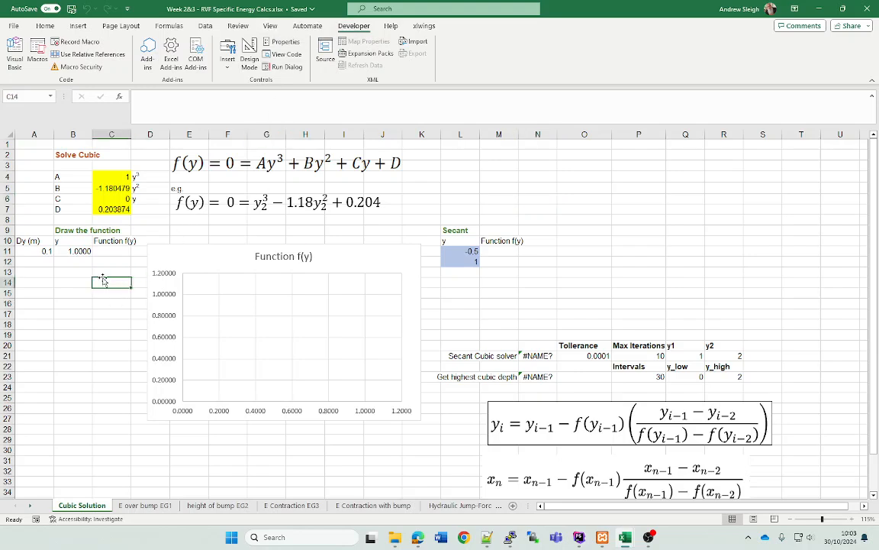
{"action": "left_click", "coordinate": [84, 251]}
{"action": "left_click", "coordinate": [109, 254]}
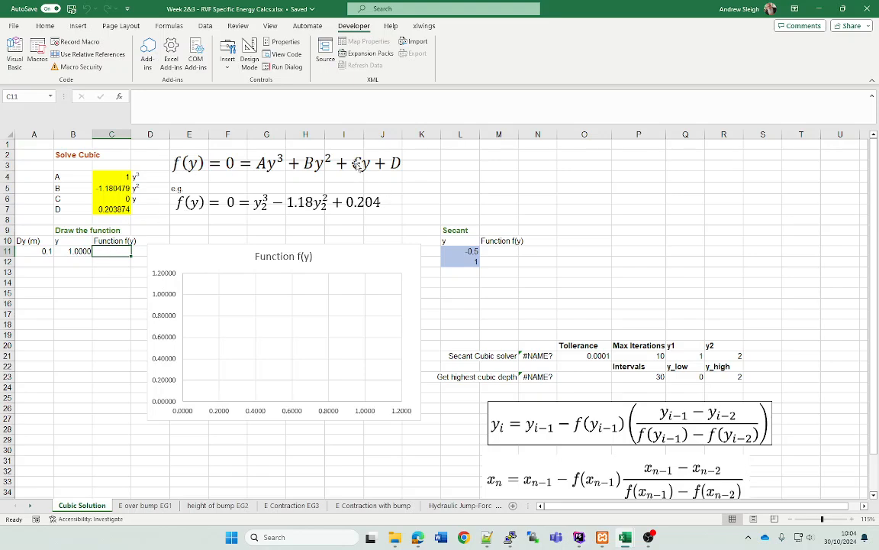
{"action": "left_click", "coordinate": [324, 151]}
- Start the Function f(y) formula in C11 with the cubic term =$C$4*B11^3, using an absolute reference to coefficient A
{"action": "left_click", "coordinate": [119, 250]}
{"action": "left_click", "coordinate": [82, 251]}
{"action": "left_click", "coordinate": [112, 252]}
{"action": "type", "text": "="}
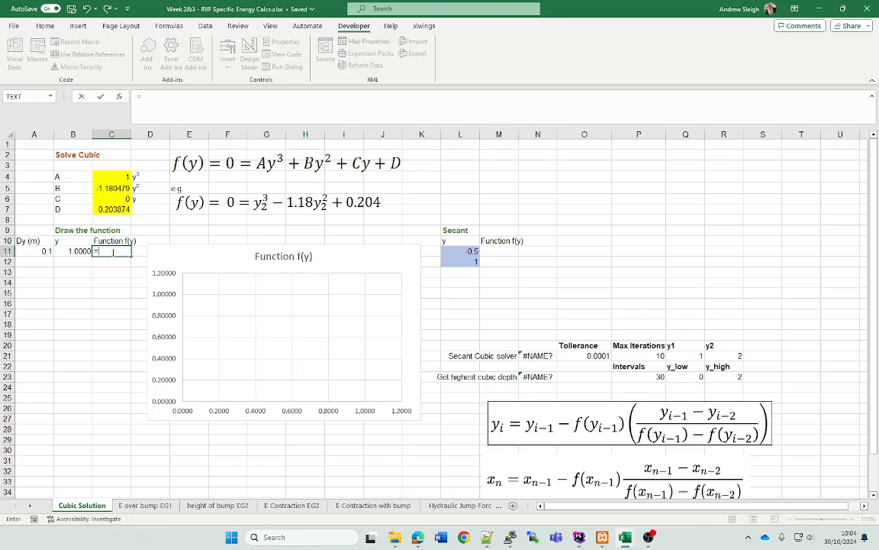
{"action": "left_click", "coordinate": [115, 177]}
{"action": "key", "text": "F4"}
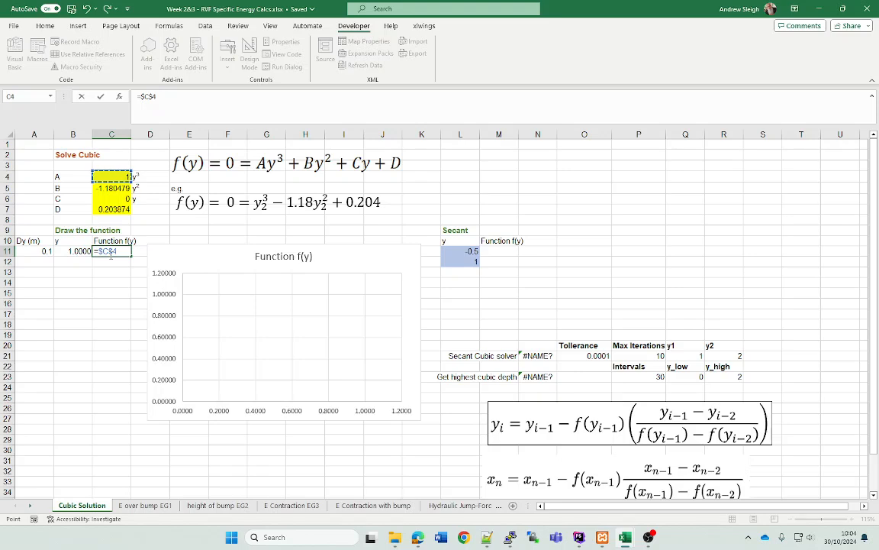
{"action": "type", "text": "*"}
{"action": "left_click", "coordinate": [83, 251]}
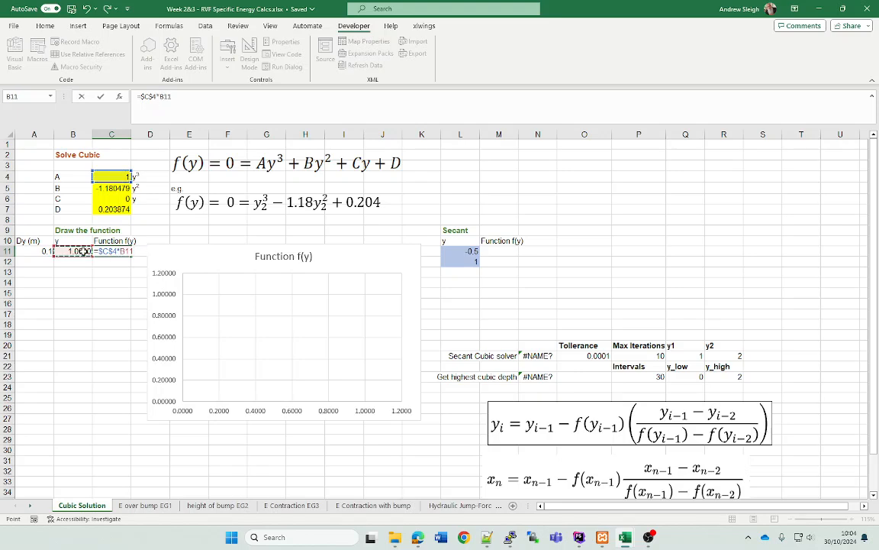
{"action": "type", "text": "^3+"}
- Add the quadratic term $C$5*B11^2 to the C11 formula, with an absolute reference to coefficient B
{"action": "left_click", "coordinate": [102, 188]}
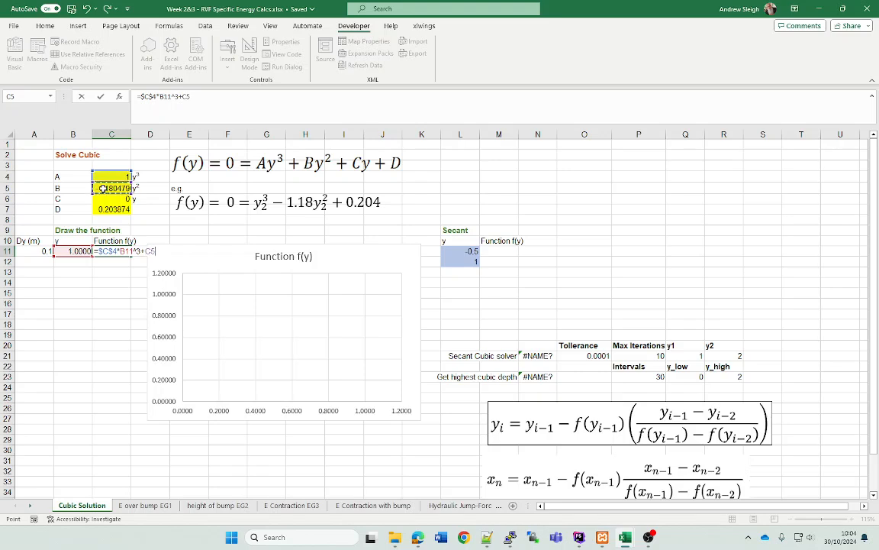
{"action": "key", "text": "F4"}
{"action": "type", "text": "*"}
{"action": "left_click", "coordinate": [75, 251]}
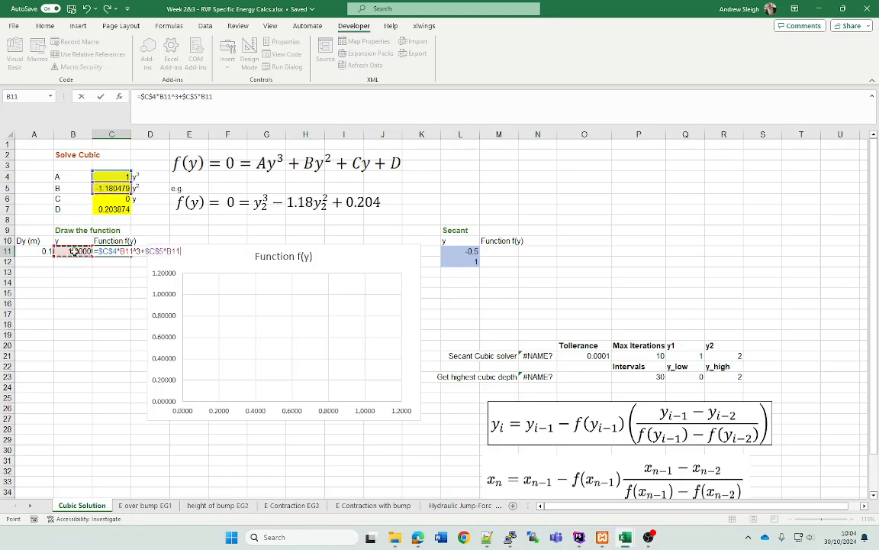
{"action": "type", "text": "^2+"}
- Complete the C11 formula with the linear and constant terms $C$6*B11+$C$7 and enter it
{"action": "left_click", "coordinate": [118, 199]}
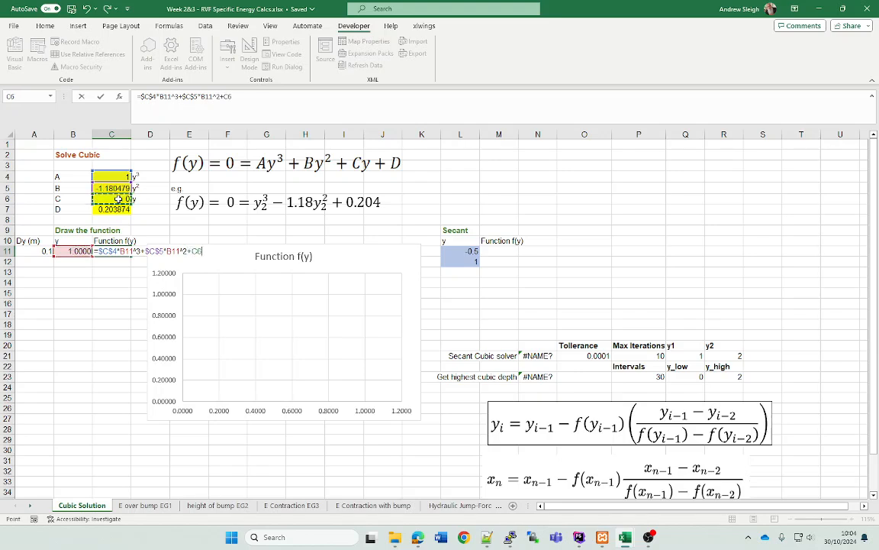
{"action": "key", "text": "F4"}
{"action": "type", "text": "*"}
{"action": "left_click", "coordinate": [77, 250]}
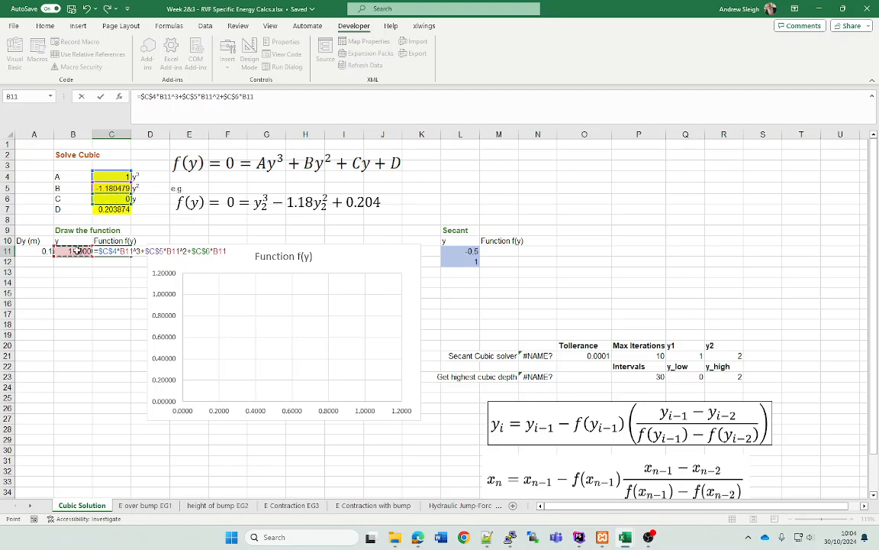
{"action": "type", "text": "+"}
{"action": "left_click", "coordinate": [112, 209]}
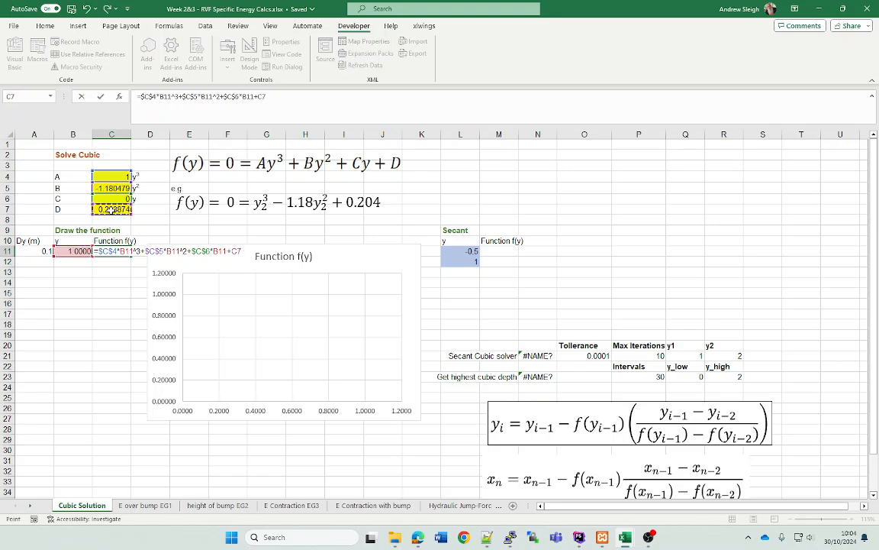
{"action": "key", "text": "F4"}
{"action": "key", "text": "Return"}
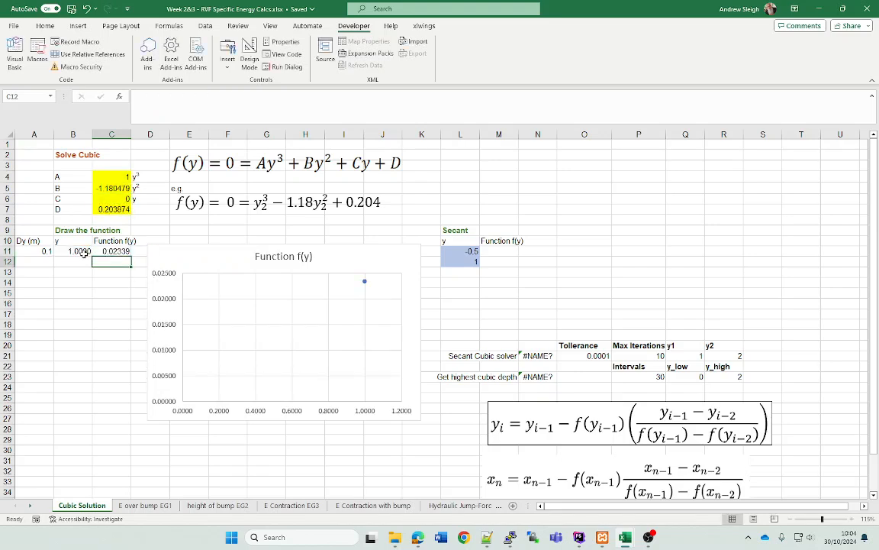
- Enter =B11+$A$11 in B12 so that y increases by the Dy step
{"action": "left_click", "coordinate": [86, 252]}
{"action": "left_click", "coordinate": [81, 262]}
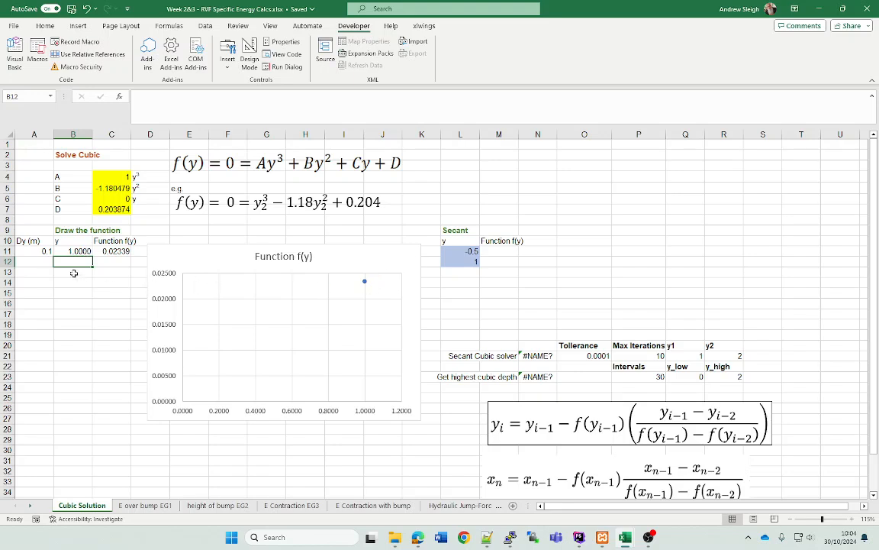
{"action": "type", "text": "="}
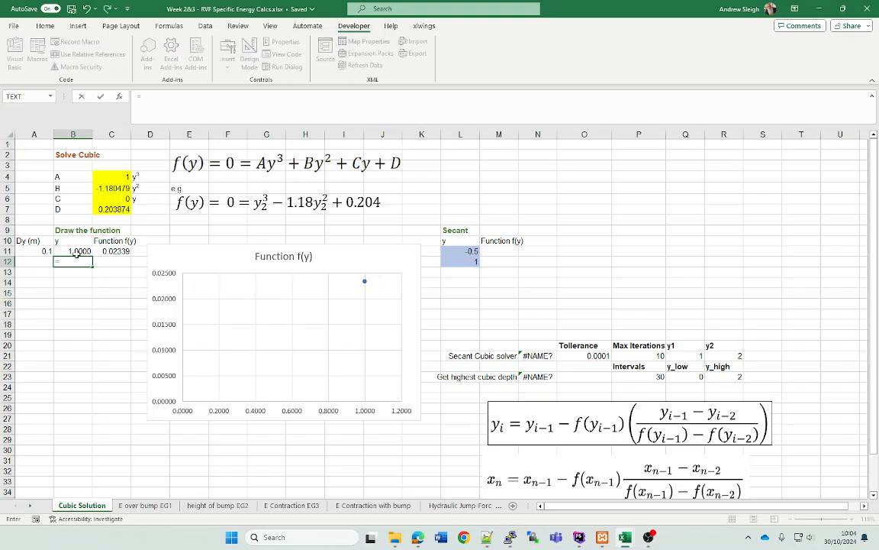
{"action": "left_click", "coordinate": [74, 251]}
{"action": "type", "text": "+"}
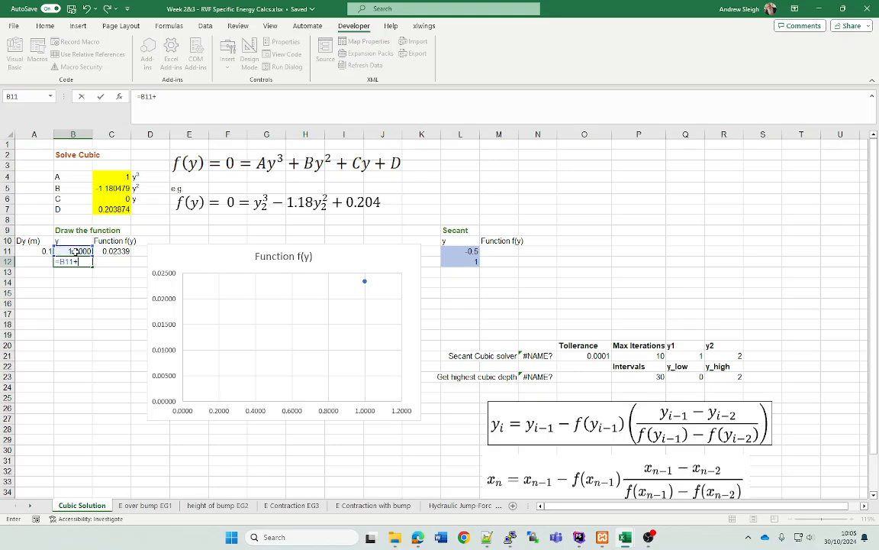
{"action": "left_click", "coordinate": [36, 252]}
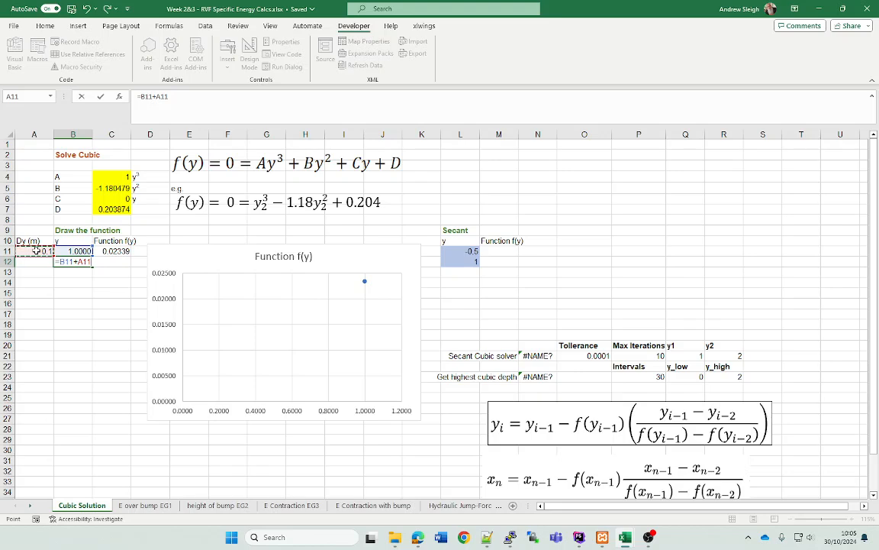
{"action": "key", "text": "Return"}
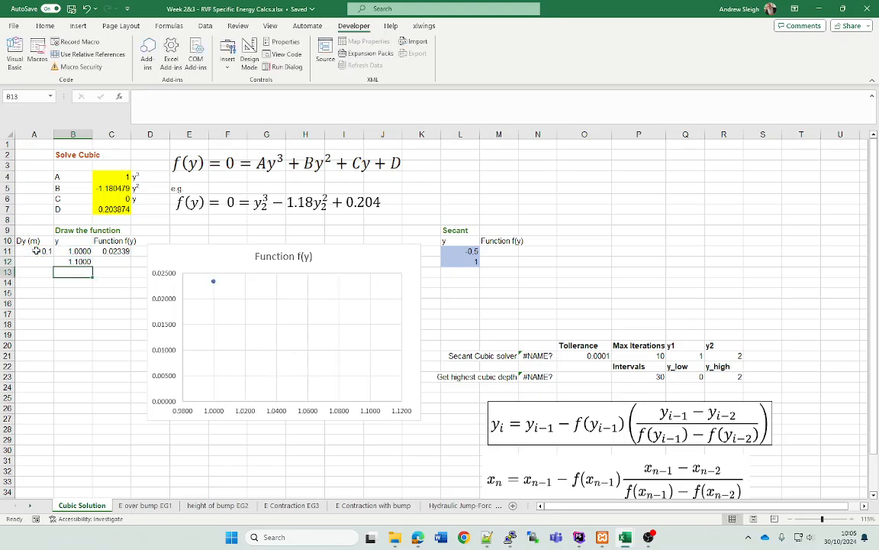
- Copy the f(y) formula to C12 and fill the y and f(y) columns down to row 30
{"action": "left_click", "coordinate": [80, 262]}
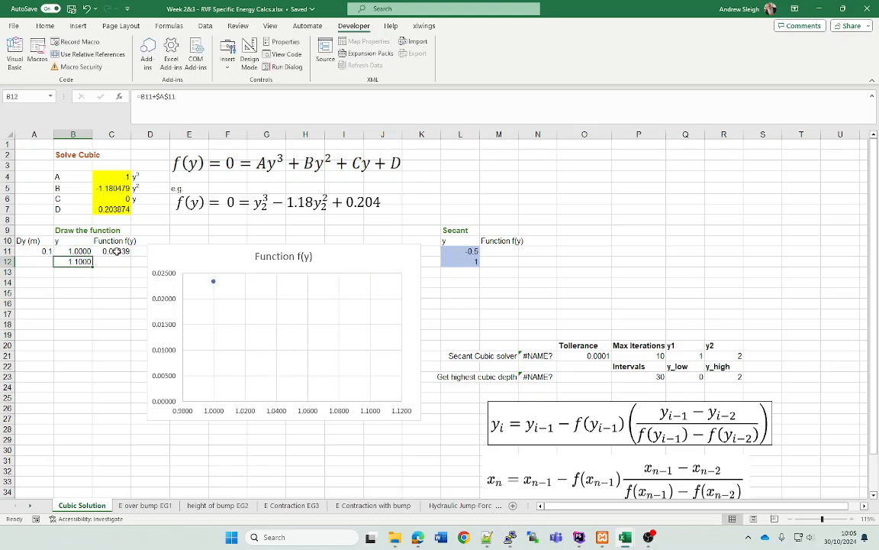
{"action": "left_click", "coordinate": [122, 251]}
{"action": "left_click_drag", "start_coordinate": [133, 258], "coordinate": [130, 450]}
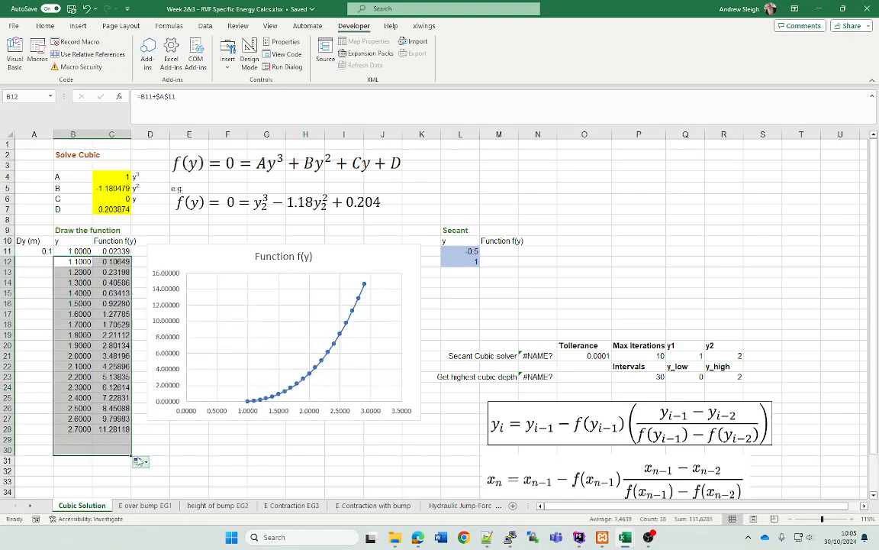
- Check the chart's source range and extend the y and f(y) columns down to row 35 to cover it
{"action": "left_click", "coordinate": [276, 398]}
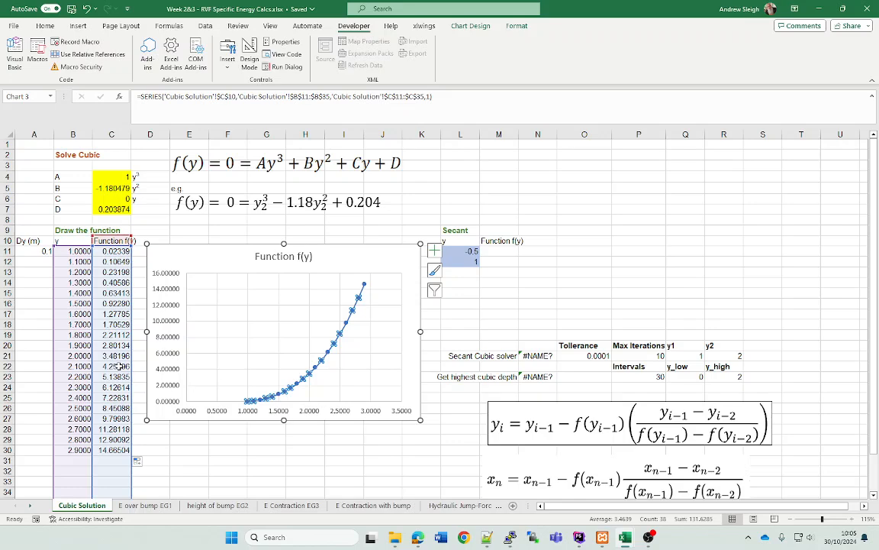
{"action": "scroll", "coordinate": [118, 365], "scroll_direction": "down", "scroll_amount": 2}
{"action": "left_click", "coordinate": [175, 386]}
{"action": "left_click", "coordinate": [119, 335]}
{"action": "left_click", "coordinate": [79, 386]}
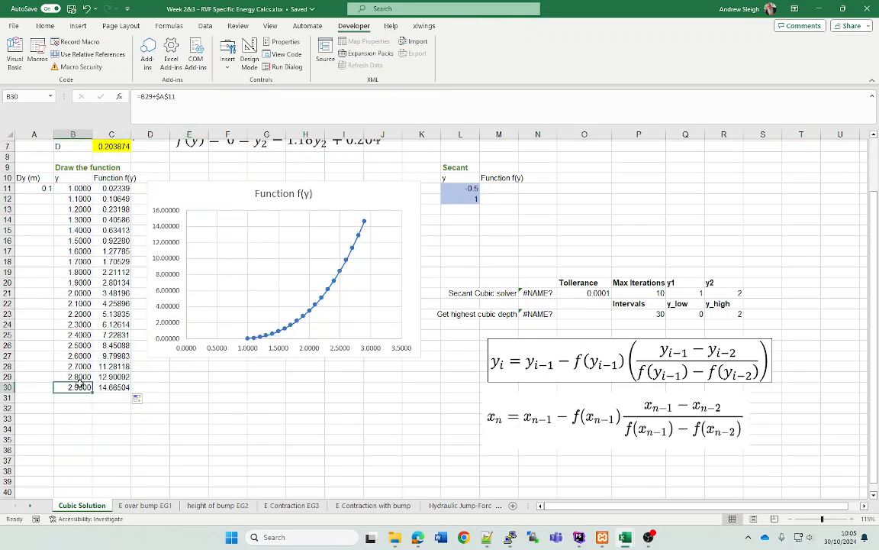
{"action": "left_click_drag", "start_coordinate": [79, 386], "coordinate": [136, 449]}
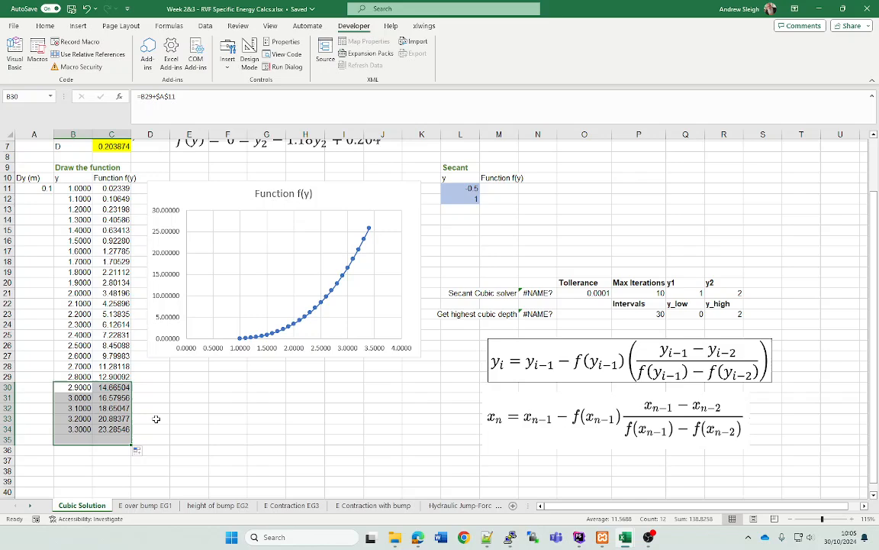
{"action": "left_click", "coordinate": [252, 341]}
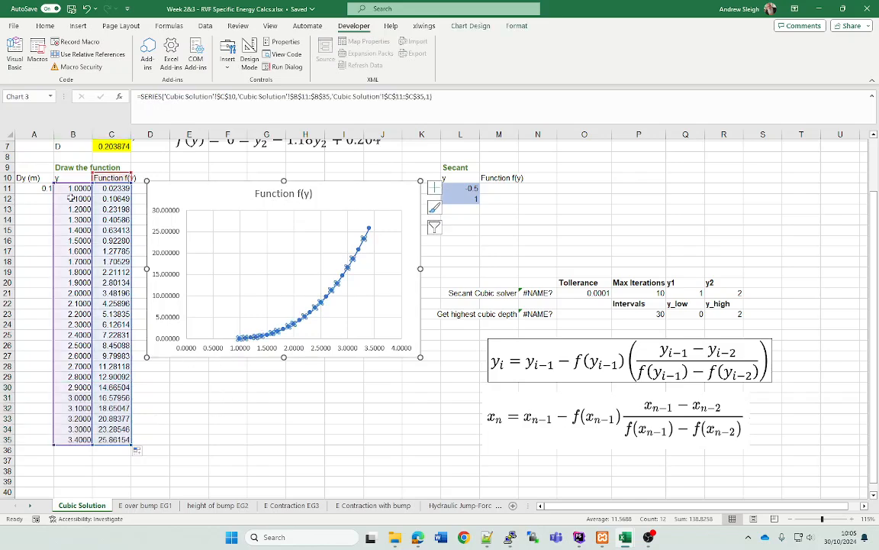
{"action": "left_click", "coordinate": [307, 393]}
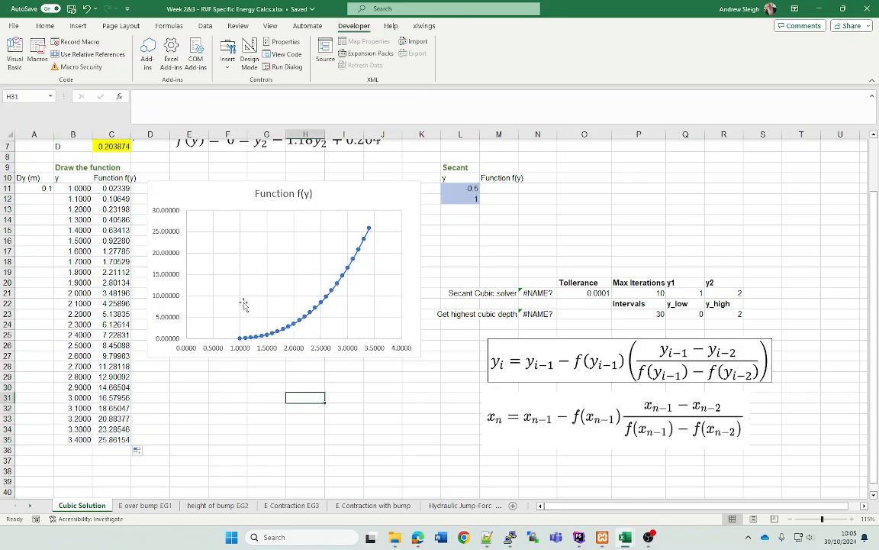
- Set the starting y value in B11 of the function table to -0.5
{"action": "scroll", "coordinate": [231, 305], "scroll_direction": "up", "scroll_amount": 1}
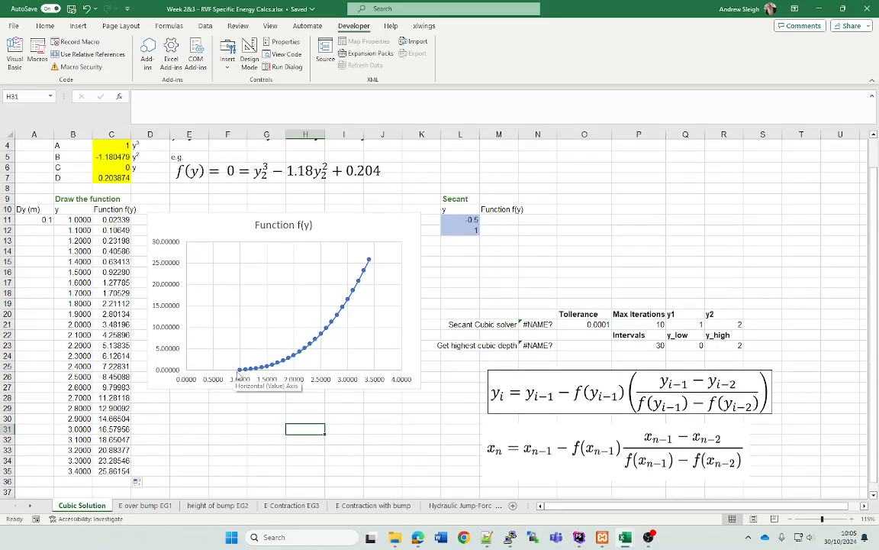
{"action": "left_click", "coordinate": [75, 221]}
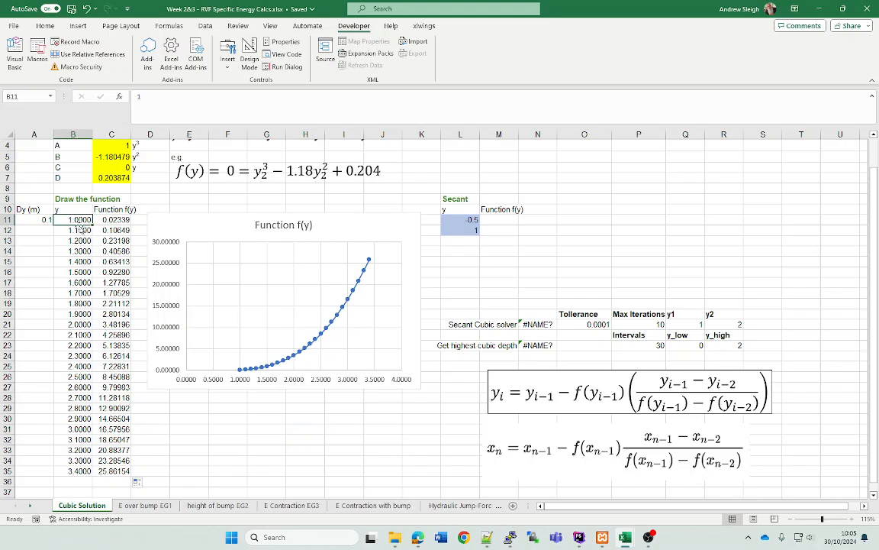
{"action": "type", "text": "="}
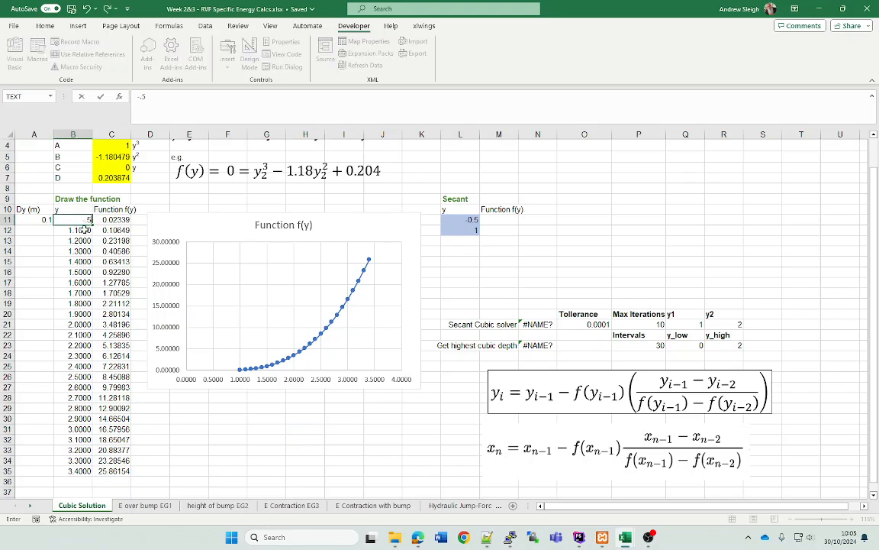
{"action": "type", "text": ".5"}
{"action": "key", "text": "Return"}
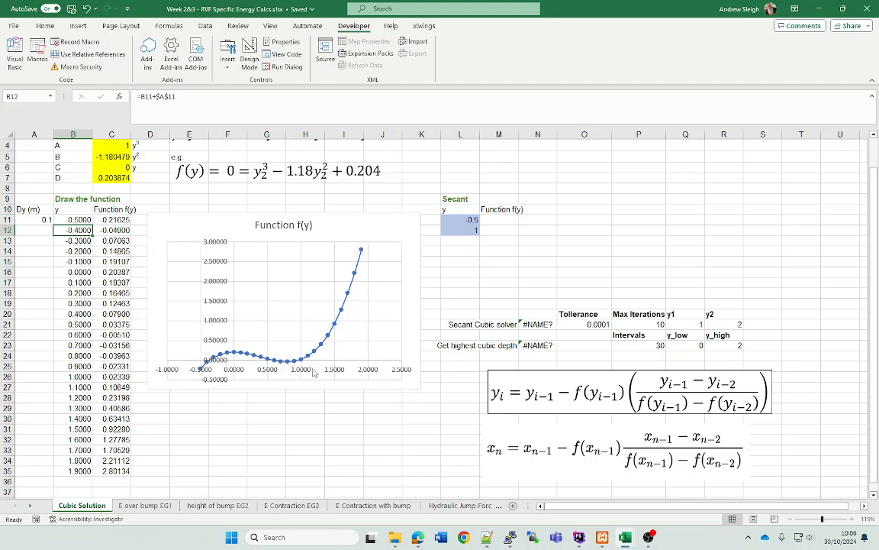
- Try Dy steps of 0.05 and 0.08 m in A11
{"action": "left_click", "coordinate": [44, 220]}
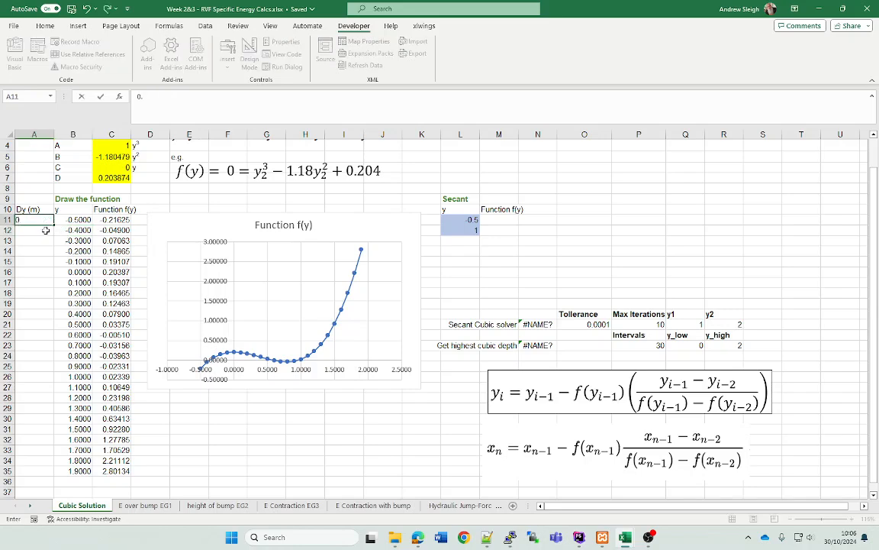
{"action": "type", "text": "05"}
{"action": "key", "text": "Return"}
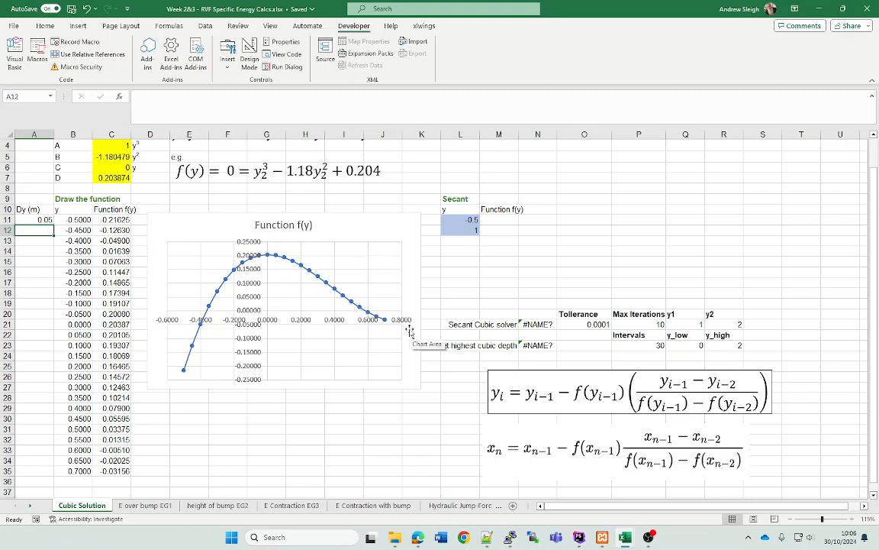
{"action": "key", "text": "Up"}
{"action": "type", "text": "0"}
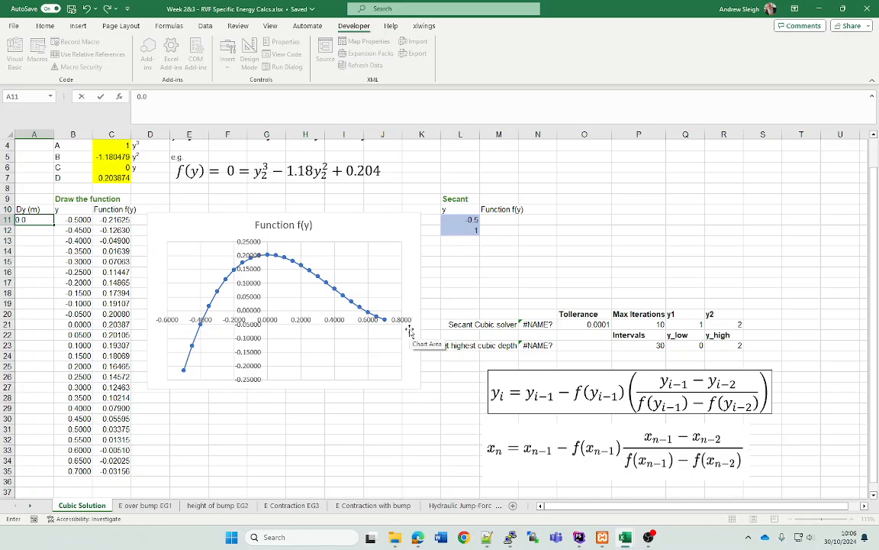
{"action": "type", "text": ".08"}
{"action": "key", "text": "Return"}
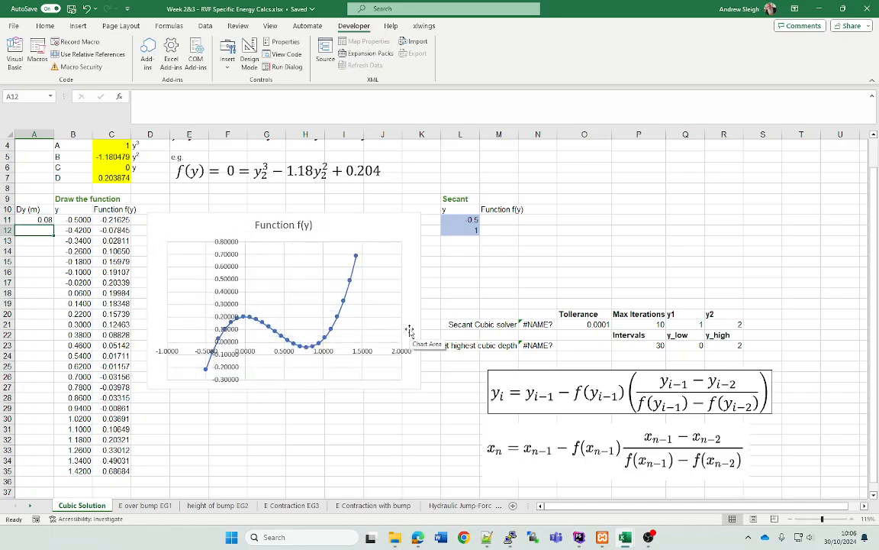
- Set the Dy step in A11 to 0.07 m
{"action": "key", "text": "Up"}
{"action": "type", "text": "0.0"}
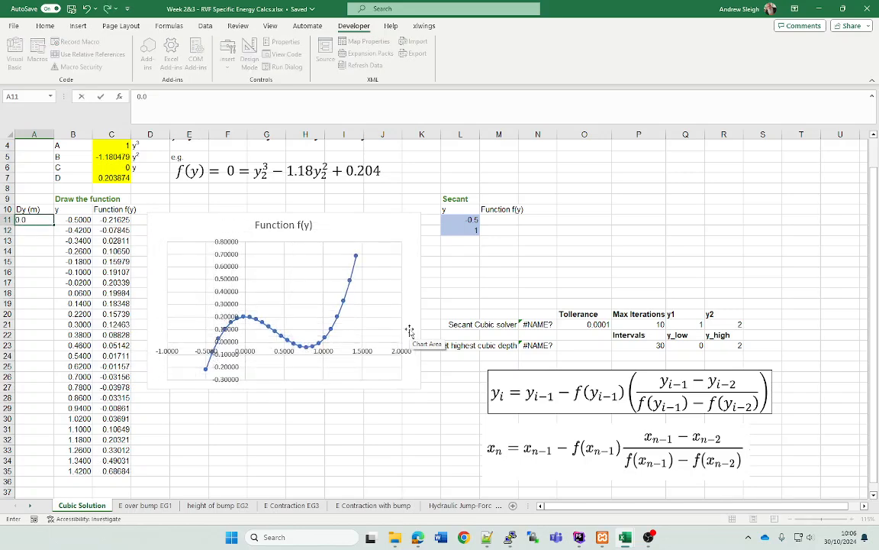
{"action": "type", "text": "7"}
{"action": "key", "text": "Return"}
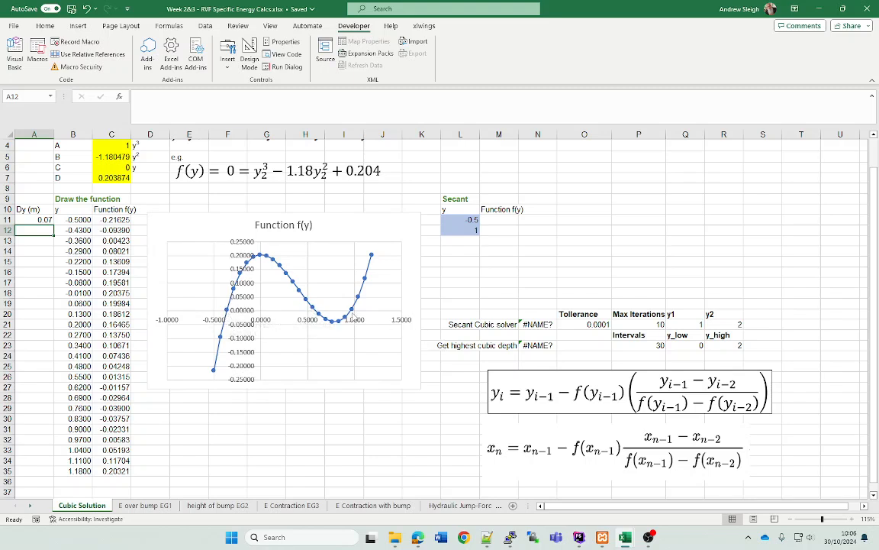
- Examine the chart and table for the pairs of neighbouring y values between which f(y) changes sign
{"action": "mouse_move", "coordinate": [349, 317]}
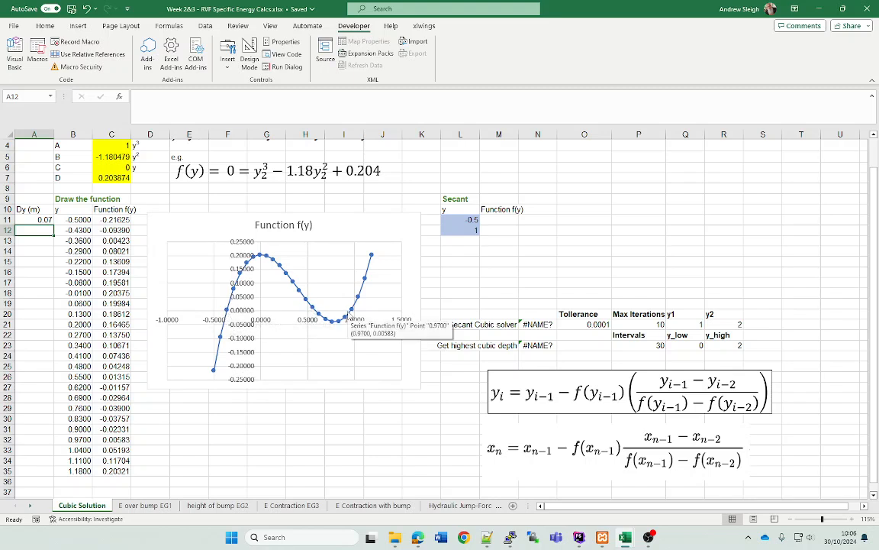
{"action": "left_click", "coordinate": [81, 231]}
{"action": "left_click_drag", "start_coordinate": [81, 231], "coordinate": [91, 241]}
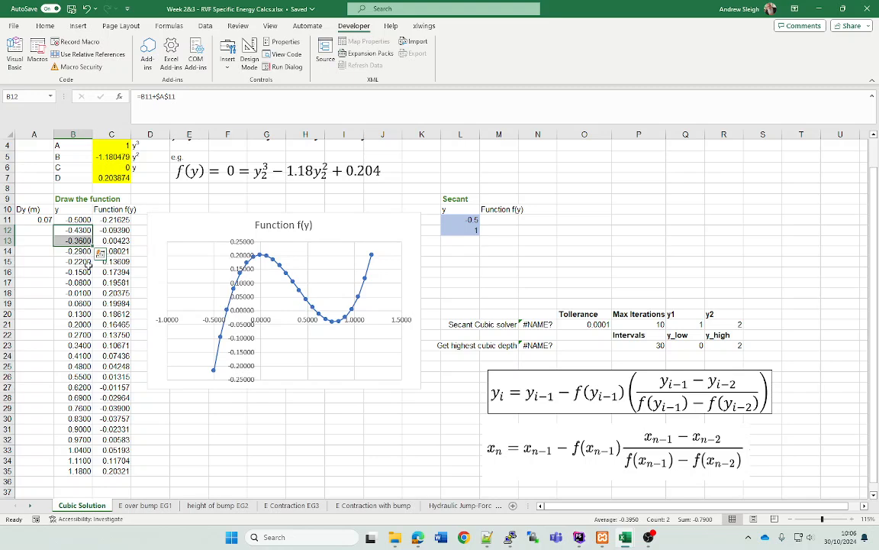
{"action": "left_click_drag", "start_coordinate": [85, 294], "coordinate": [84, 304]}
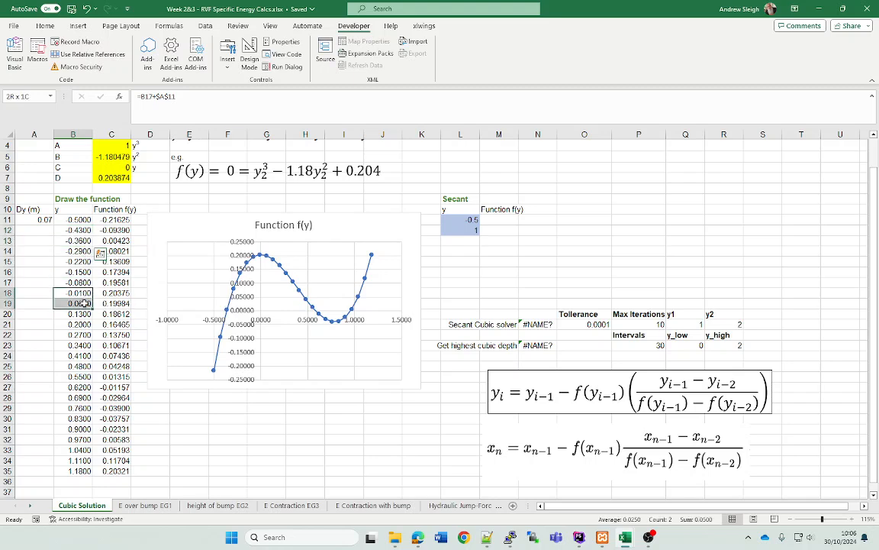
{"action": "left_click", "coordinate": [118, 376]}
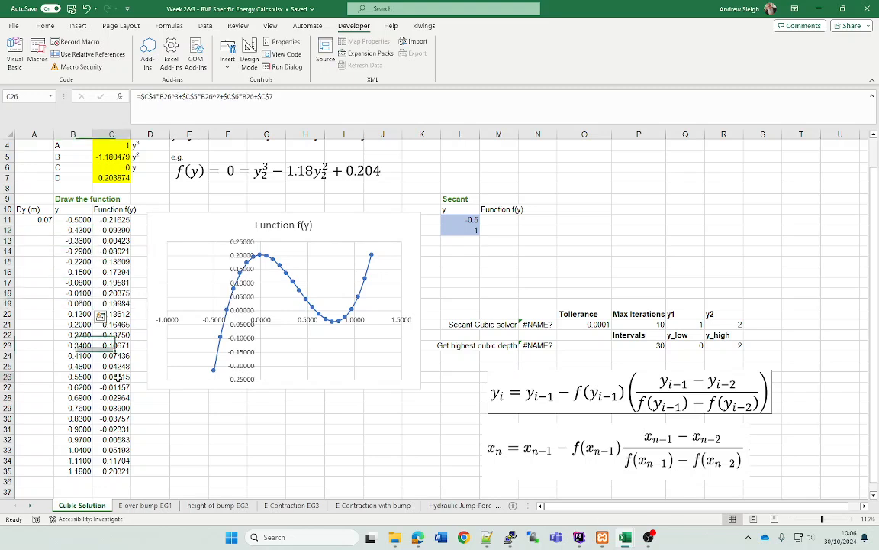
{"action": "left_click_drag", "start_coordinate": [119, 376], "coordinate": [84, 387]}
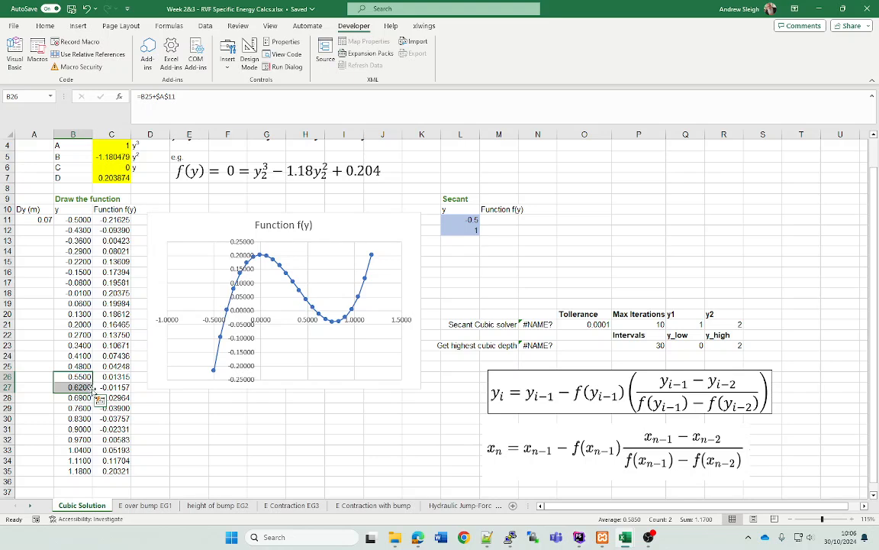
{"action": "left_click_drag", "start_coordinate": [106, 431], "coordinate": [80, 438]}
{"action": "left_click", "coordinate": [84, 429]}
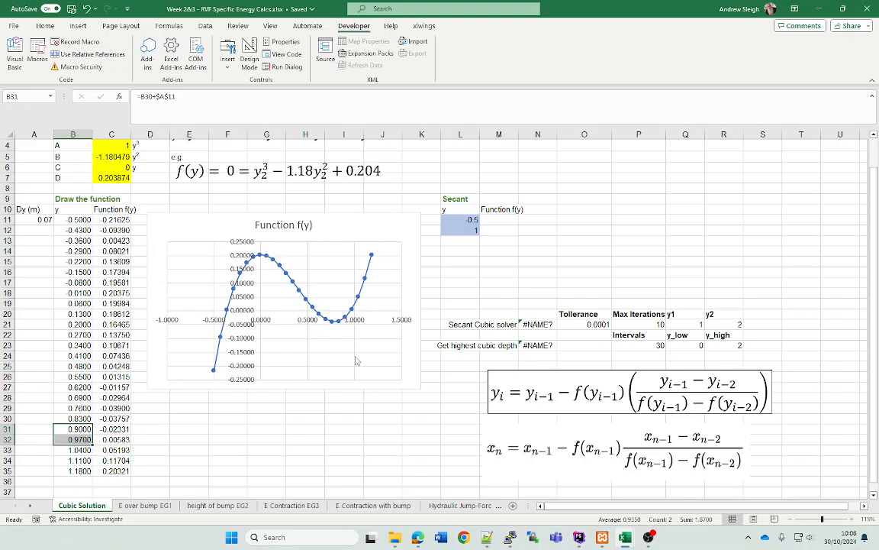
{"action": "left_click_drag", "start_coordinate": [106, 429], "coordinate": [107, 439]}
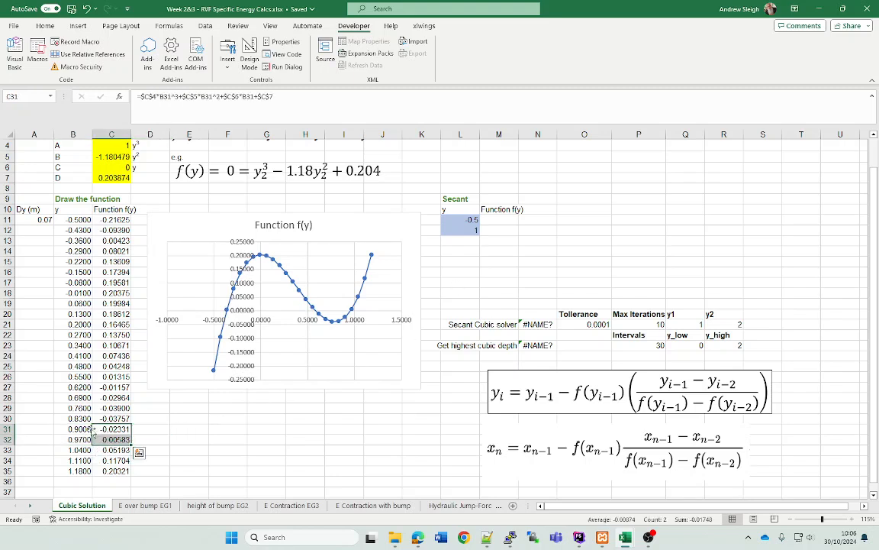
{"action": "left_click", "coordinate": [107, 334]}
- Copy the f(y) formula from C11 into M11 and M12 for the two secant starting guesses
{"action": "left_click", "coordinate": [504, 220]}
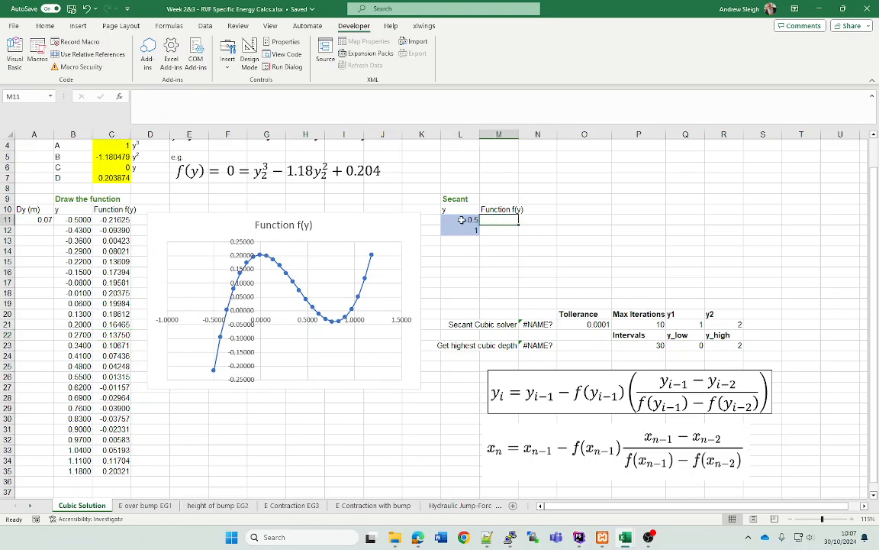
{"action": "left_click", "coordinate": [116, 220]}
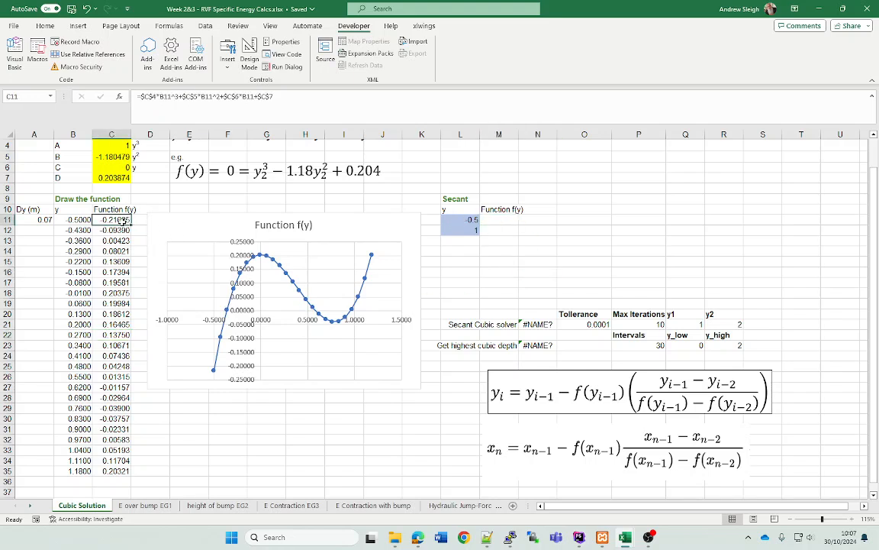
{"action": "key", "text": "ctrl+c"}
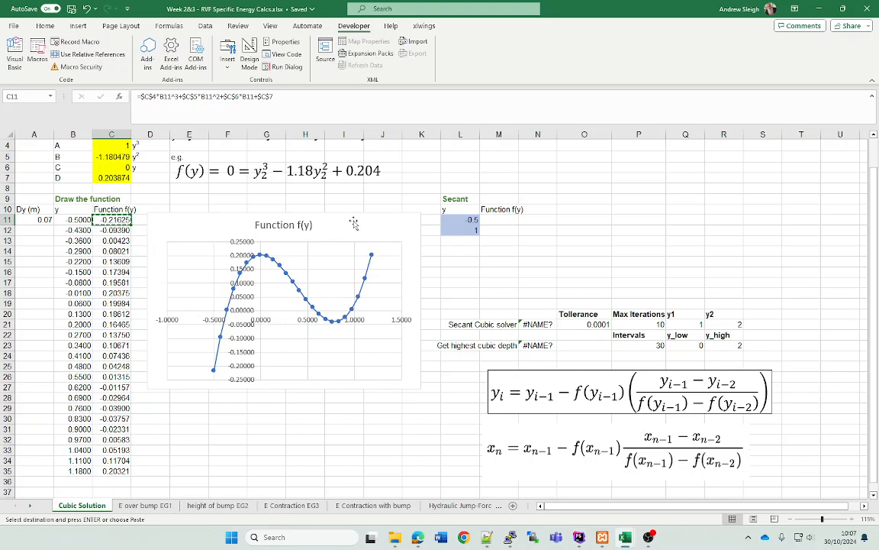
{"action": "left_click", "coordinate": [504, 220]}
{"action": "key", "text": "ctrl+v"}
{"action": "left_click", "coordinate": [503, 231]}
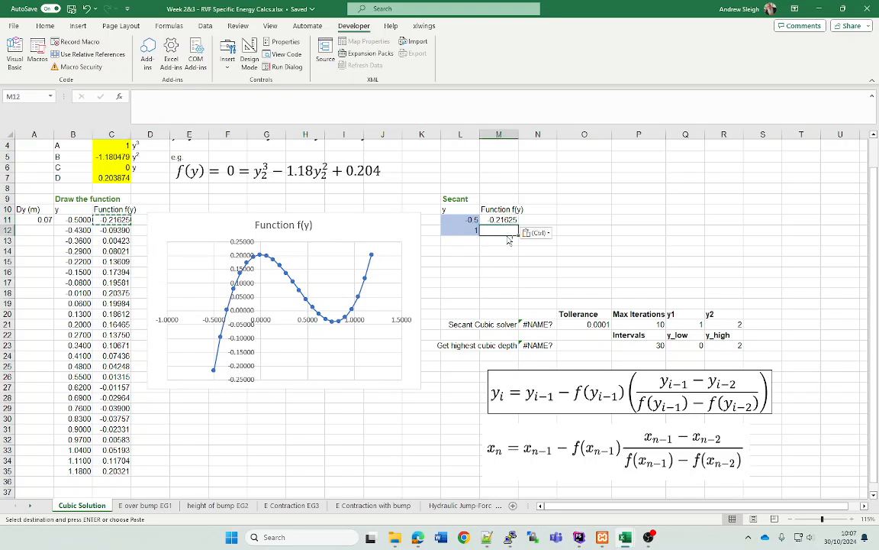
{"action": "key", "text": "ctrl+v"}
{"action": "key", "text": "Down"}
{"action": "key", "text": "Down"}
- Begin the secant iteration formula in L13 with =L12-M12*
{"action": "left_click", "coordinate": [469, 239]}
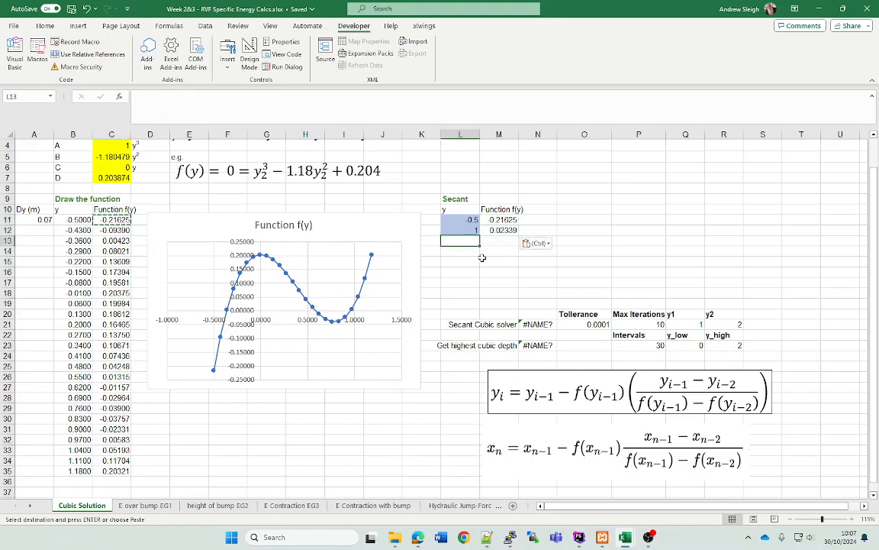
{"action": "type", "text": "="}
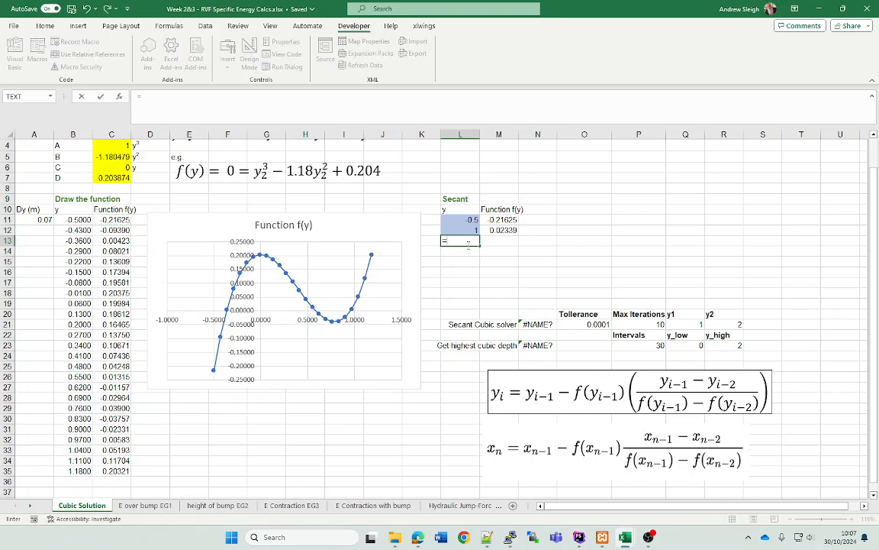
{"action": "left_click", "coordinate": [467, 230]}
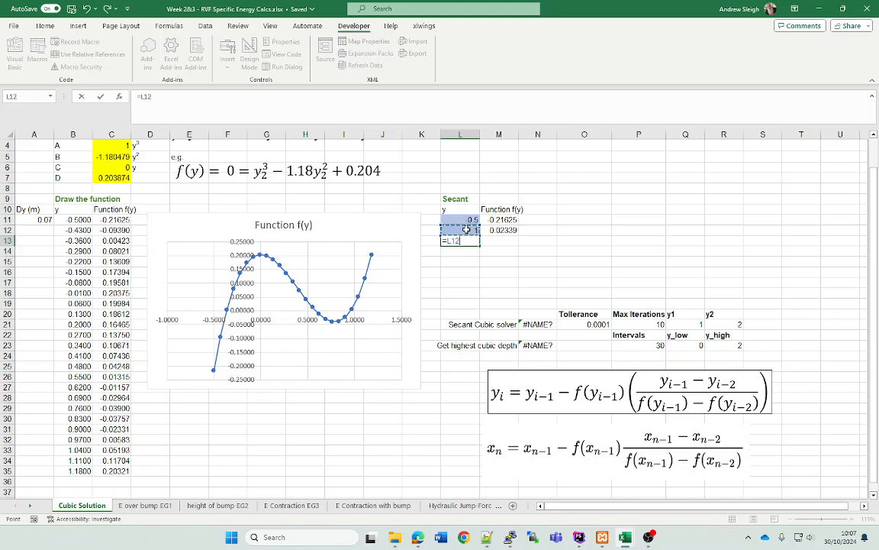
{"action": "type", "text": "-"}
{"action": "left_click", "coordinate": [498, 229]}
{"action": "type", "text": "*"}
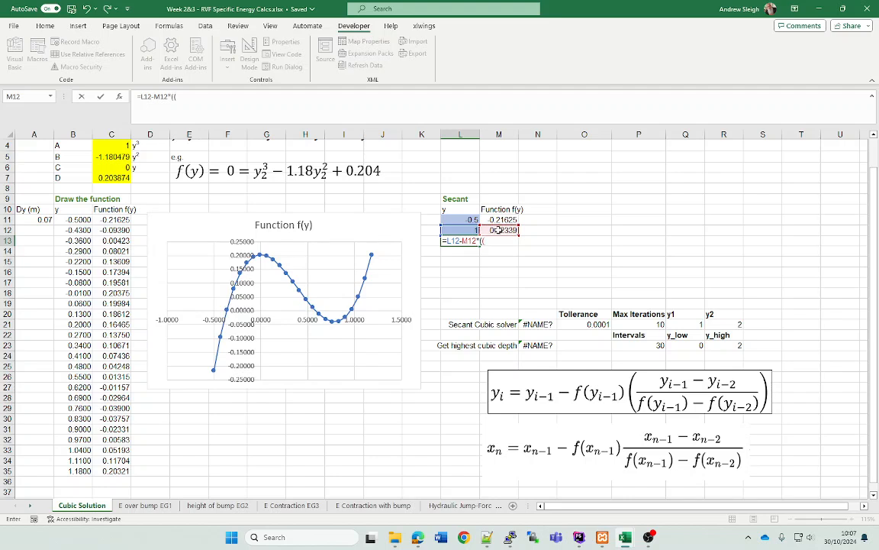
- Complete the L13 secant formula with the ratio ((L12-L11)/(M12-M11)) and enter it
{"action": "type", "text": "(("}
{"action": "left_click", "coordinate": [468, 230]}
{"action": "type", "text": "-"}
{"action": "left_click", "coordinate": [468, 220]}
{"action": "type", "text": ")/"}
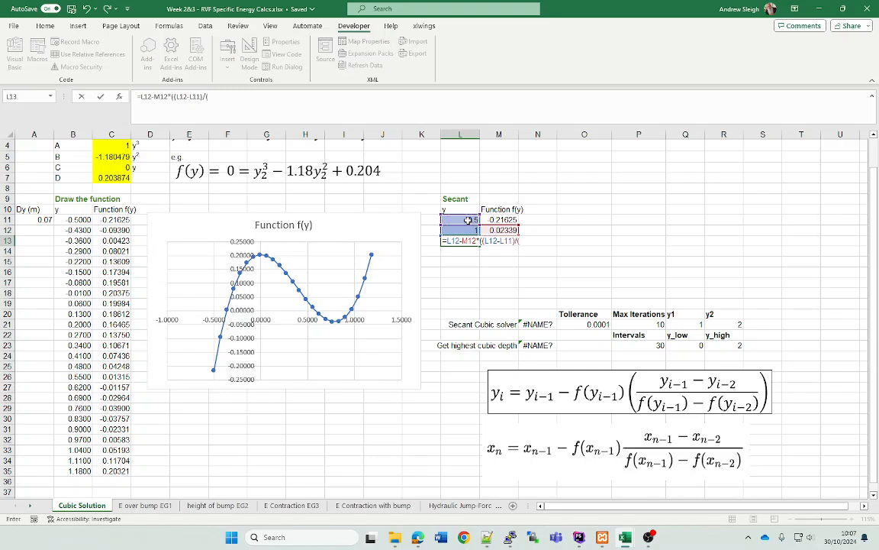
{"action": "type", "text": "("}
{"action": "left_click", "coordinate": [500, 229]}
{"action": "type", "text": "-"}
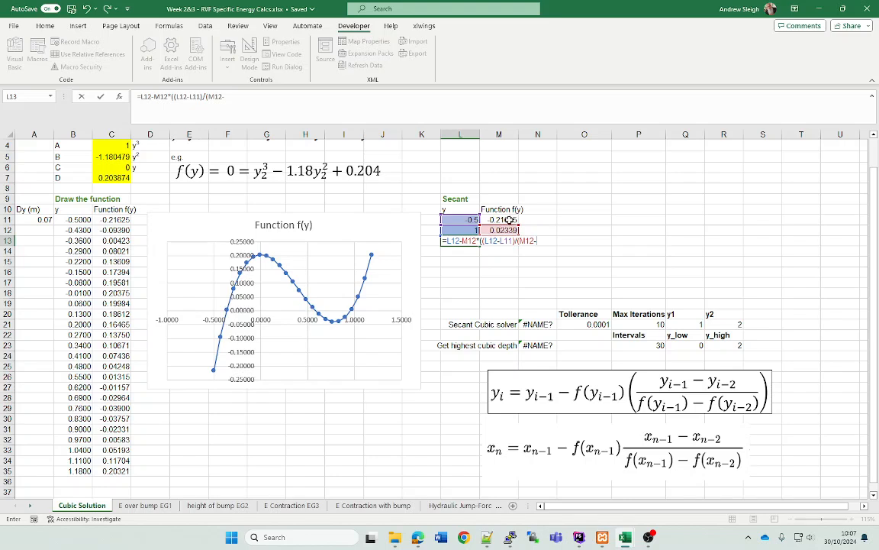
{"action": "left_click", "coordinate": [508, 220]}
{"action": "type", "text": "))"}
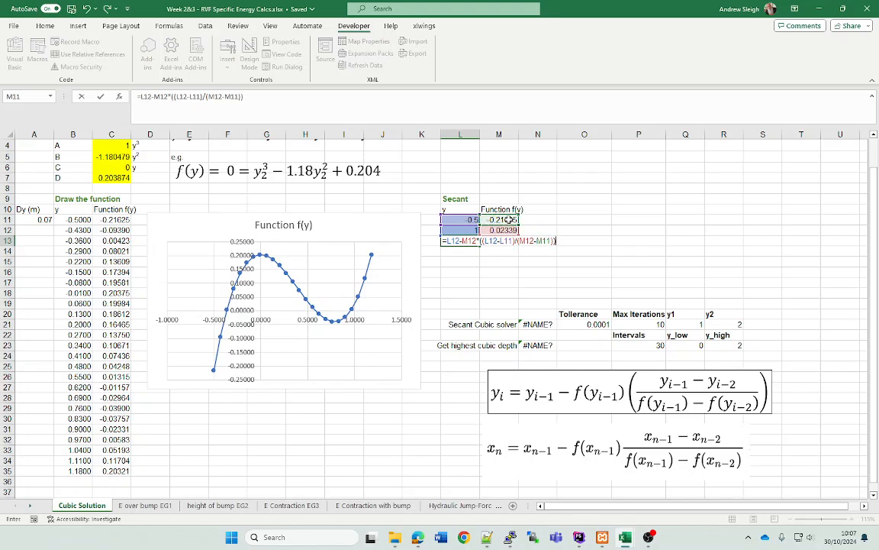
{"action": "key", "text": "Return"}
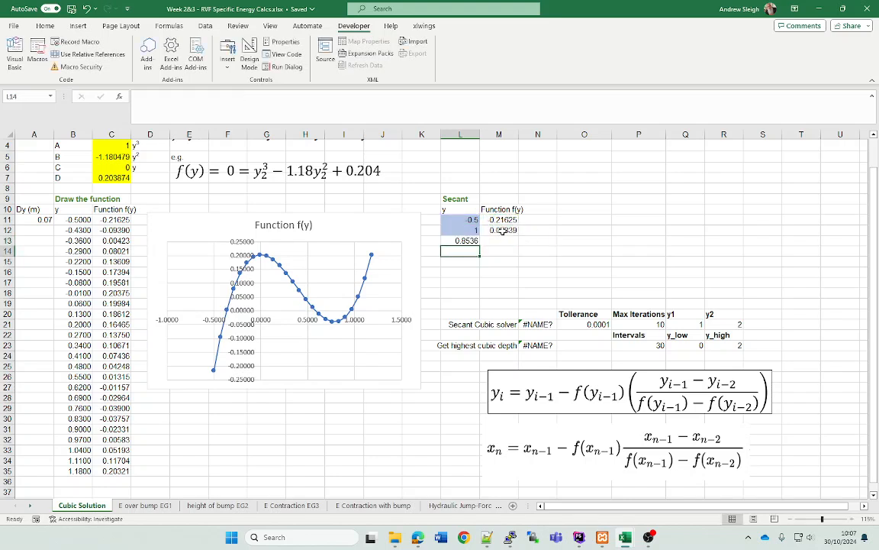
- Fill the f(y) formula into M13 and extend the secant y and f(y) formulas down to row 18
{"action": "left_click", "coordinate": [516, 229]}
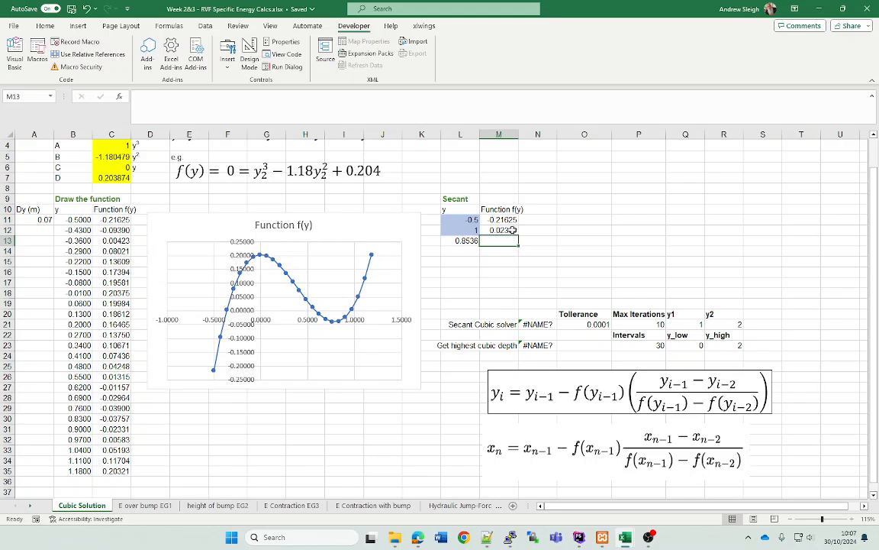
{"action": "left_click_drag", "start_coordinate": [518, 236], "coordinate": [519, 243]}
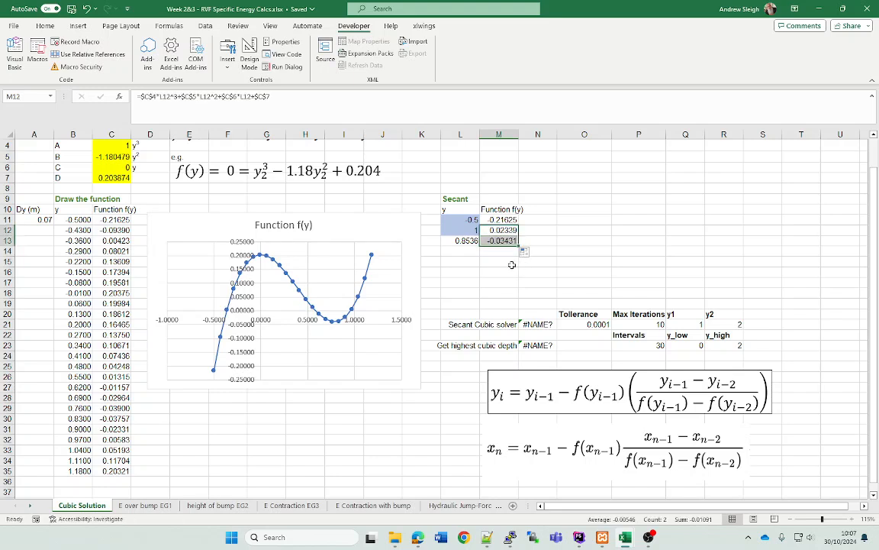
{"action": "left_click_drag", "start_coordinate": [462, 241], "coordinate": [519, 296]}
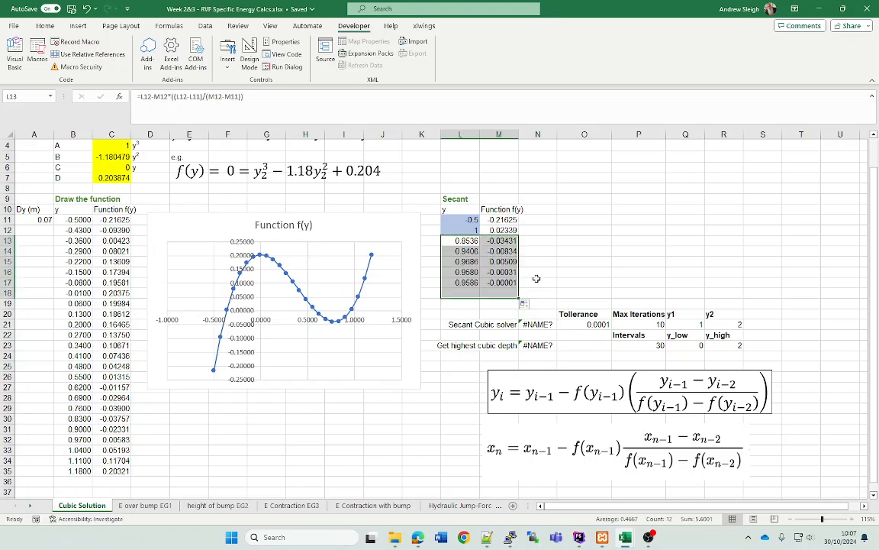
{"action": "left_click", "coordinate": [565, 223]}
{"action": "left_click", "coordinate": [496, 293]}
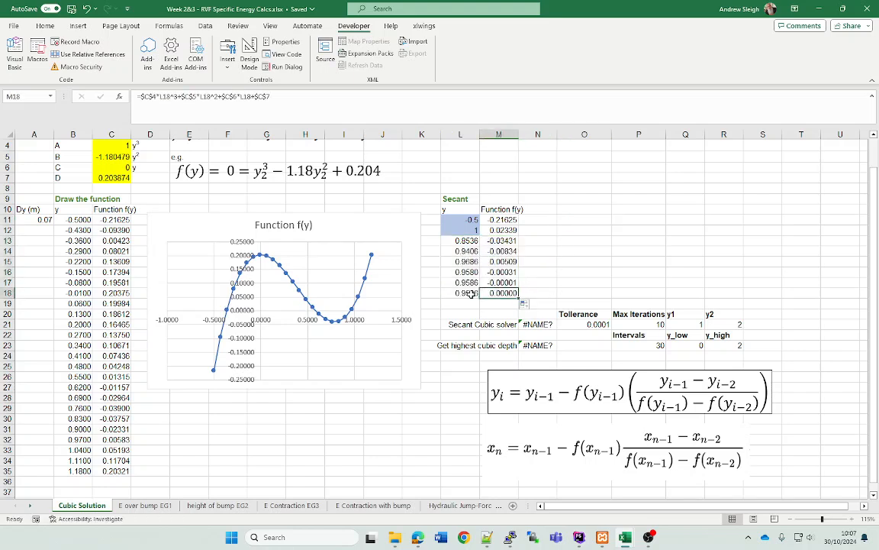
{"action": "left_click", "coordinate": [582, 210]}
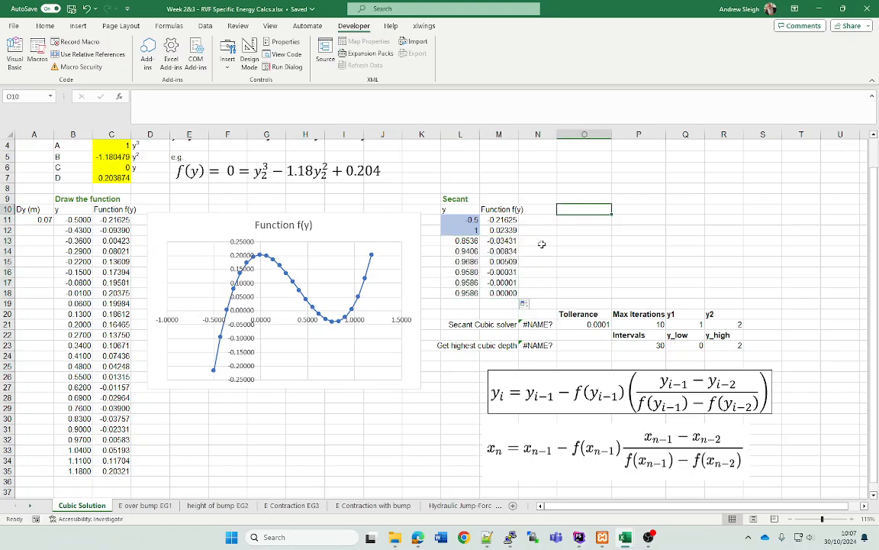
{"action": "left_click", "coordinate": [466, 220]}
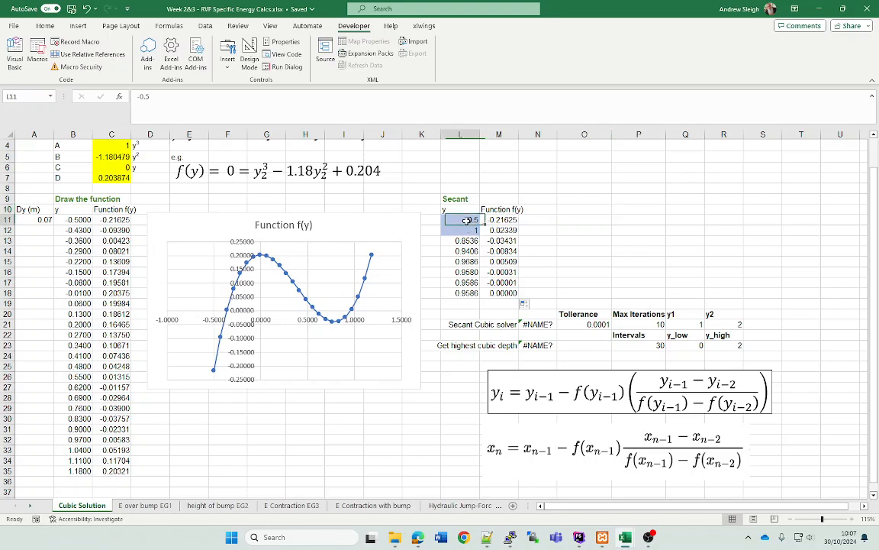
{"action": "left_click", "coordinate": [470, 229]}
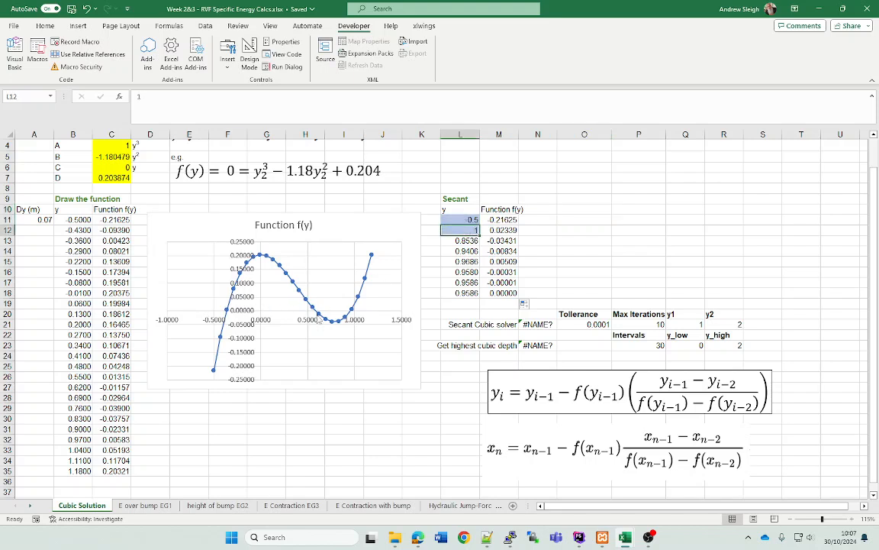
{"action": "left_click", "coordinate": [456, 220]}
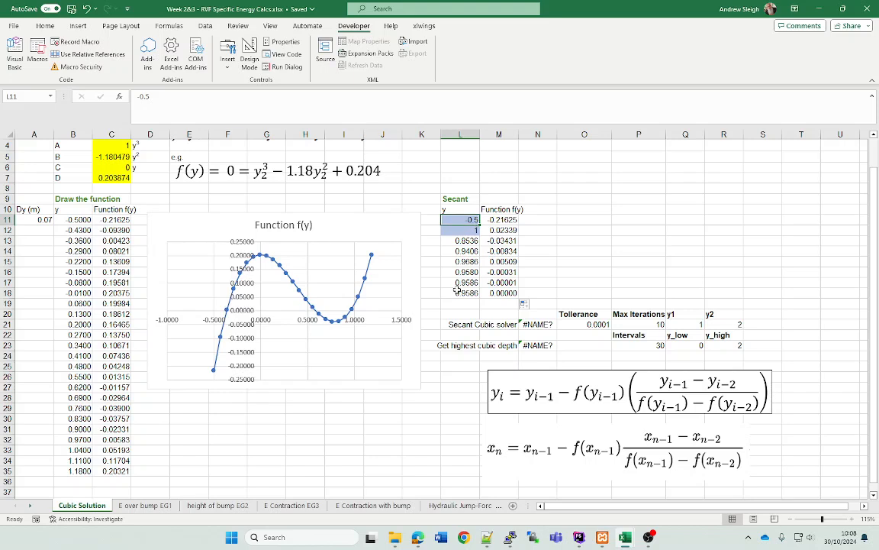
{"action": "left_click_drag", "start_coordinate": [456, 292], "coordinate": [500, 293]}
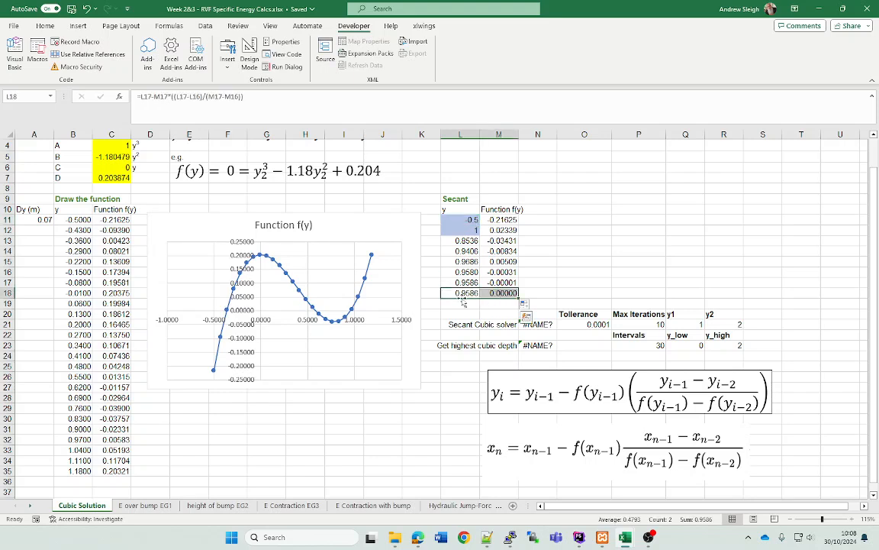
- Enter the label y2 in each of cells O11, O12 and O13
{"action": "left_click", "coordinate": [592, 220]}
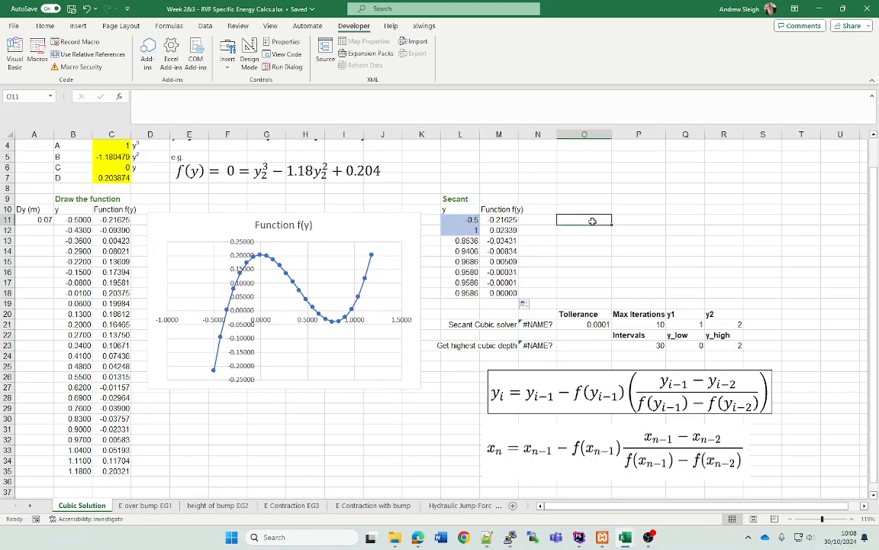
{"action": "type", "text": "y2"}
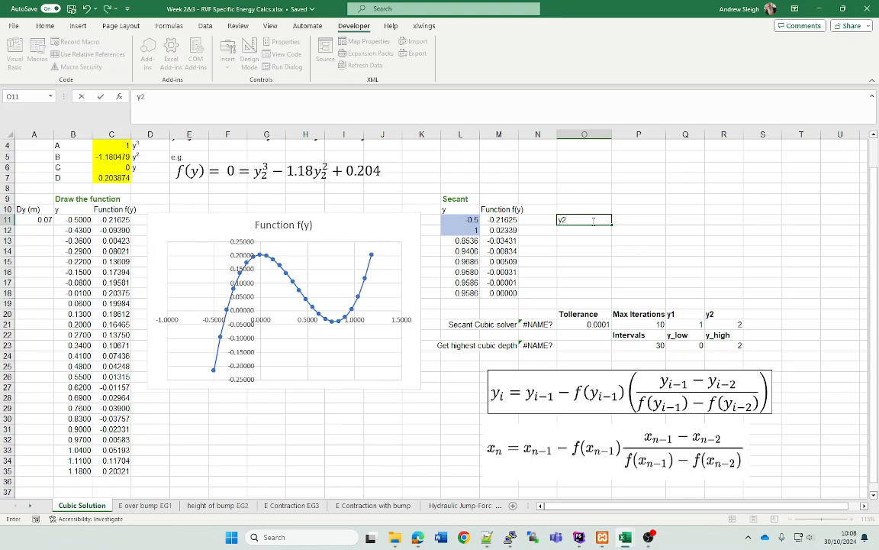
{"action": "key", "text": "Return"}
{"action": "type", "text": "y2"}
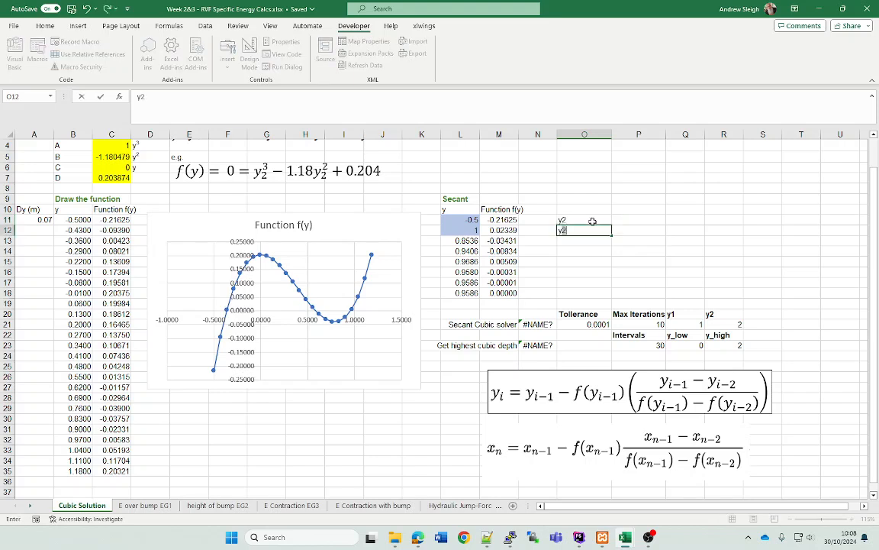
{"action": "key", "text": "Return"}
{"action": "type", "text": "y2"}
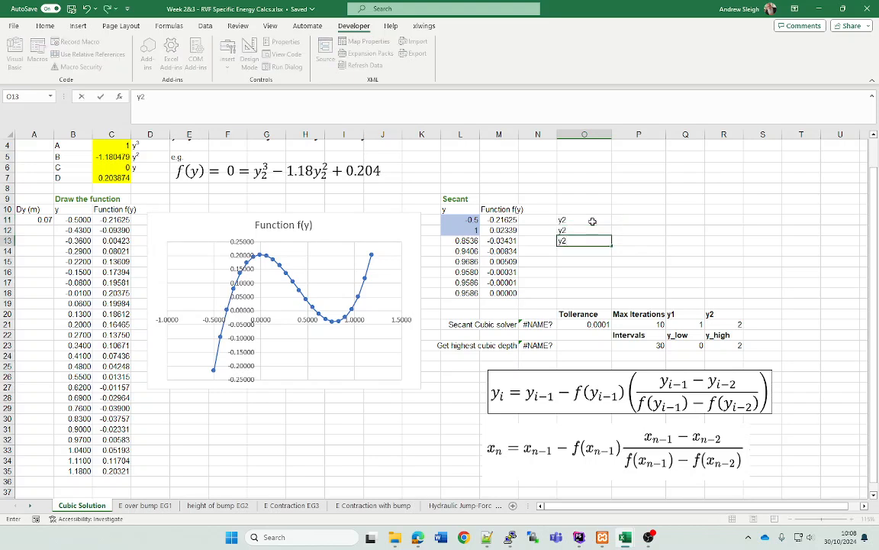
{"action": "key", "text": "Up"}
{"action": "key", "text": "Up"}
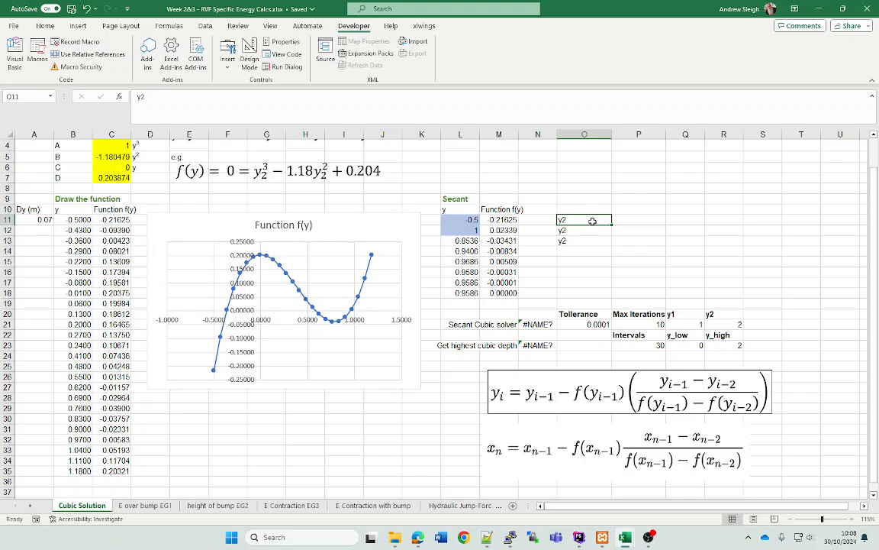
- Number the labels in O11:O13 as y2_1, y2_2 and y2_3
{"action": "double_click", "coordinate": [593, 221]}
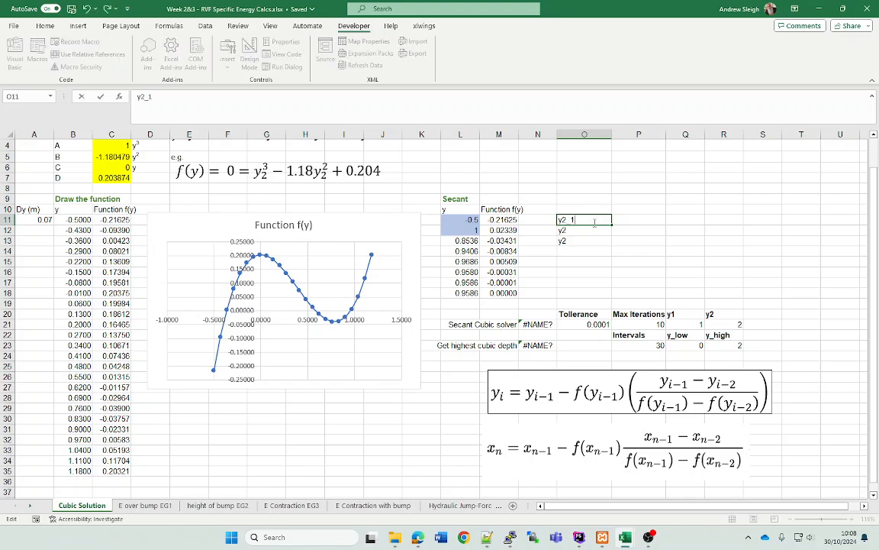
{"action": "type", "text": "_1"}
{"action": "key", "text": "Return"}
{"action": "type", "text": "y2"}
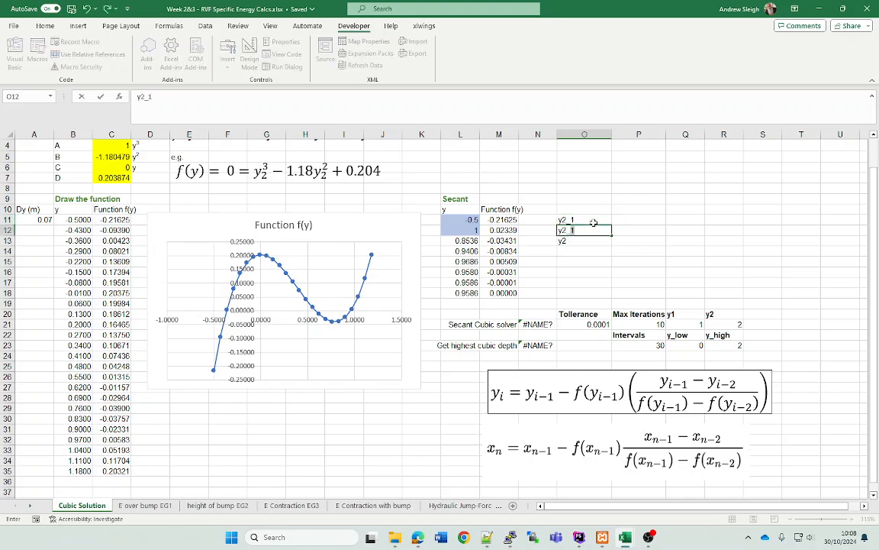
{"action": "type", "text": "_2"}
{"action": "key", "text": "Return"}
{"action": "type", "text": "y2_3"}
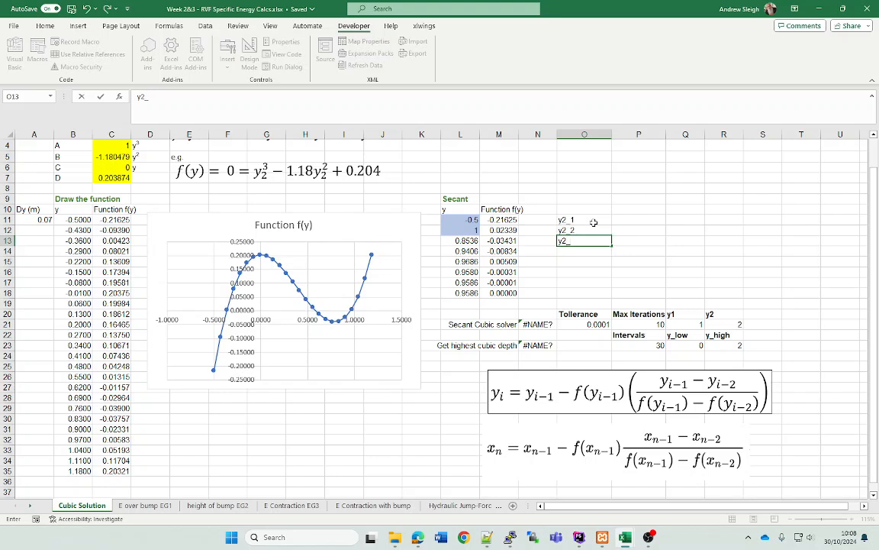
{"action": "key", "text": "Return"}
- Record the first root, 0.9586, in P11 beside the y2_1 label
{"action": "left_click", "coordinate": [593, 221]}
{"action": "key", "text": "Right"}
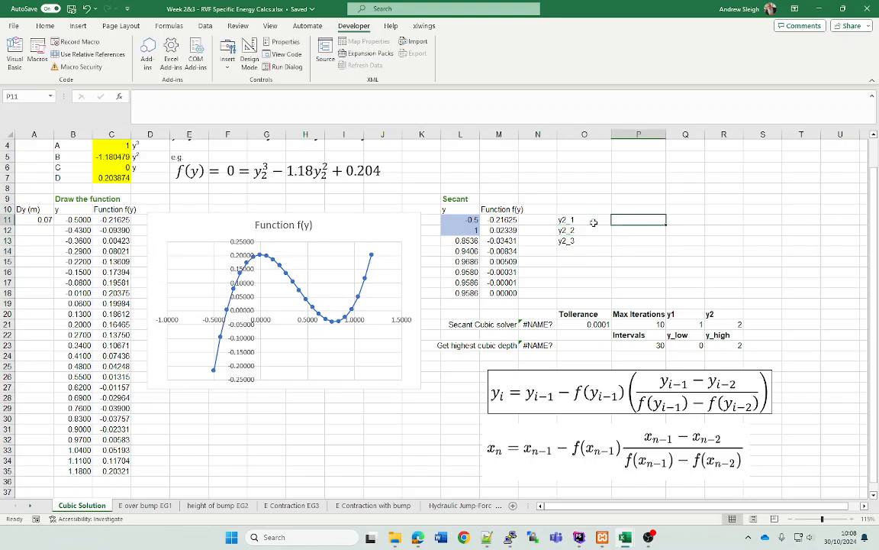
{"action": "type", "text": "0."}
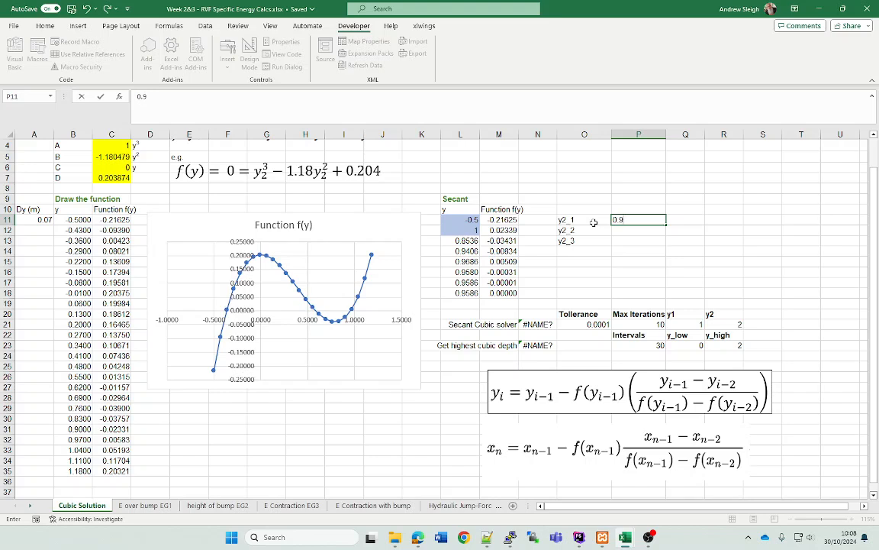
{"action": "type", "text": "9586"}
{"action": "key", "text": "Return"}
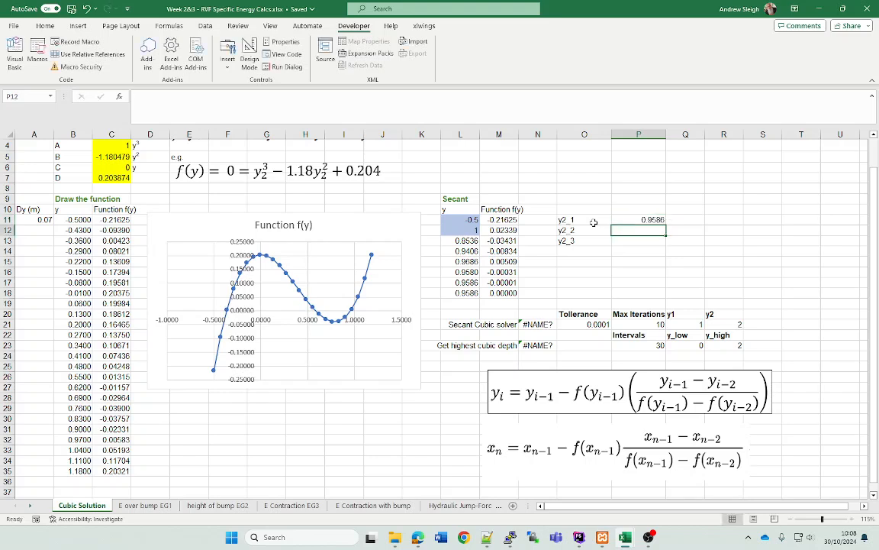
- Set the second secant starting guess in L12 to 0, keeping the guess in L11
{"action": "left_click", "coordinate": [462, 229]}
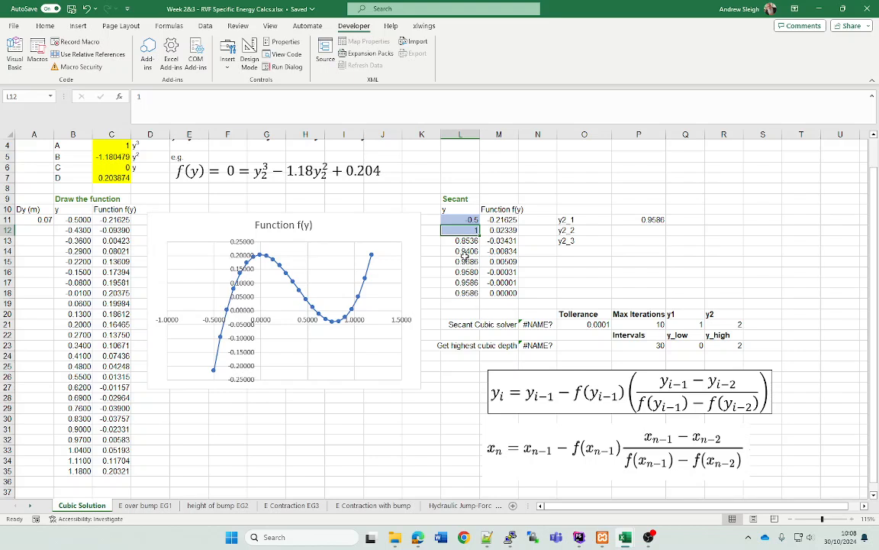
{"action": "left_click_drag", "start_coordinate": [463, 220], "coordinate": [470, 228]}
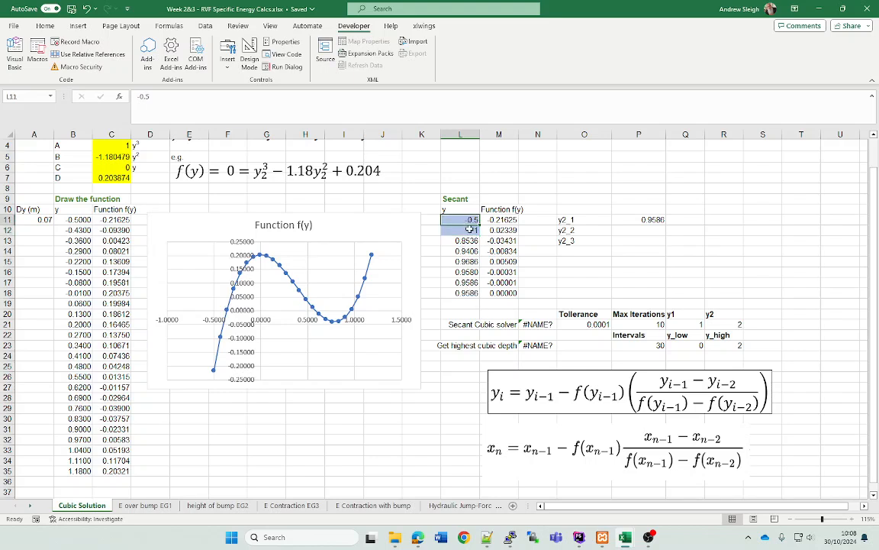
{"action": "key", "text": "Return"}
{"action": "type", "text": "0"}
{"action": "key", "text": "Return"}
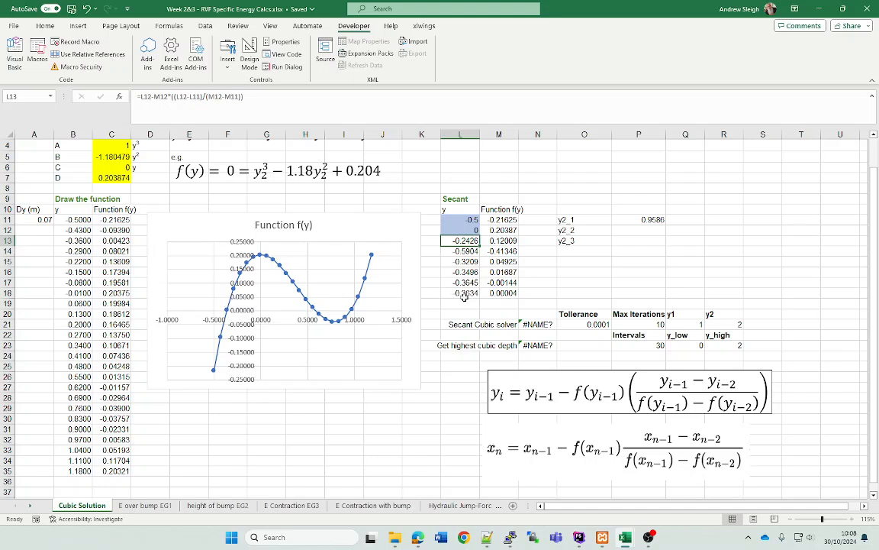
- Record the second root, -0.3634, in P12 beside the y2_2 label
{"action": "left_click", "coordinate": [631, 230]}
{"action": "type", "text": "="}
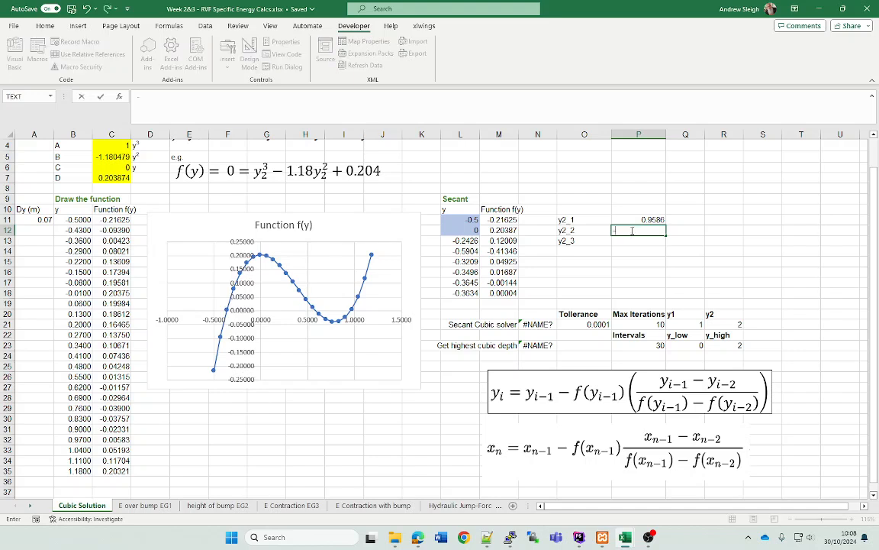
{"action": "type", "text": "0.3634"}
{"action": "key", "text": "Return"}
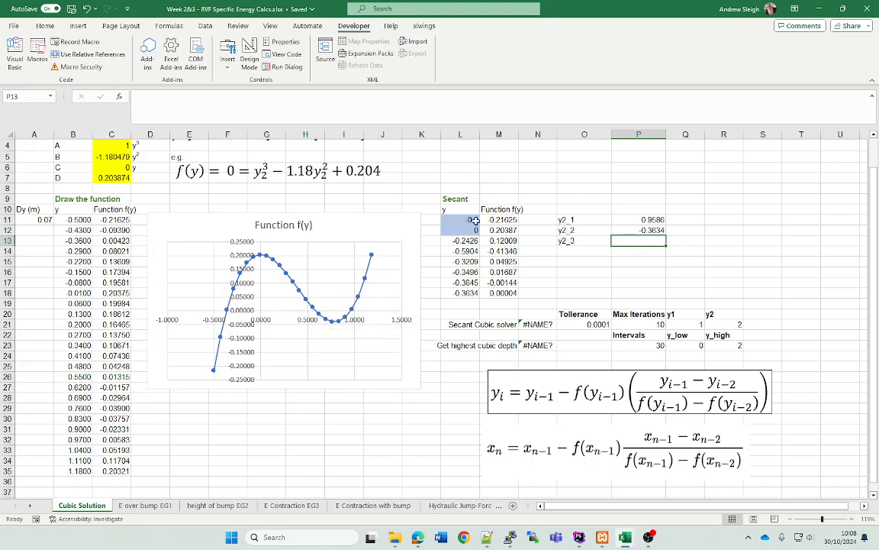
- Set the first secant starting guess in L11 to 0.5 and check the iterations in column L
{"action": "left_click_drag", "start_coordinate": [460, 221], "coordinate": [471, 228]}
{"action": "type", "text": "0"}
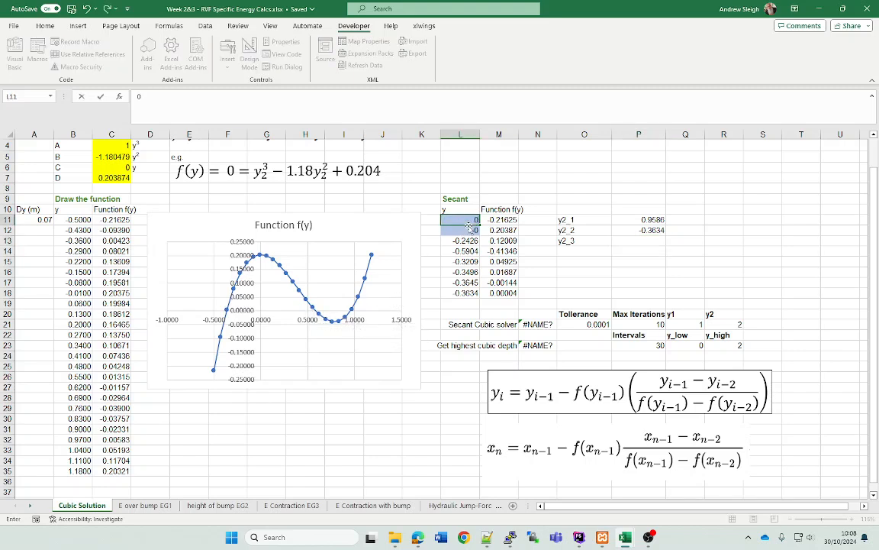
{"action": "key", "text": "Return"}
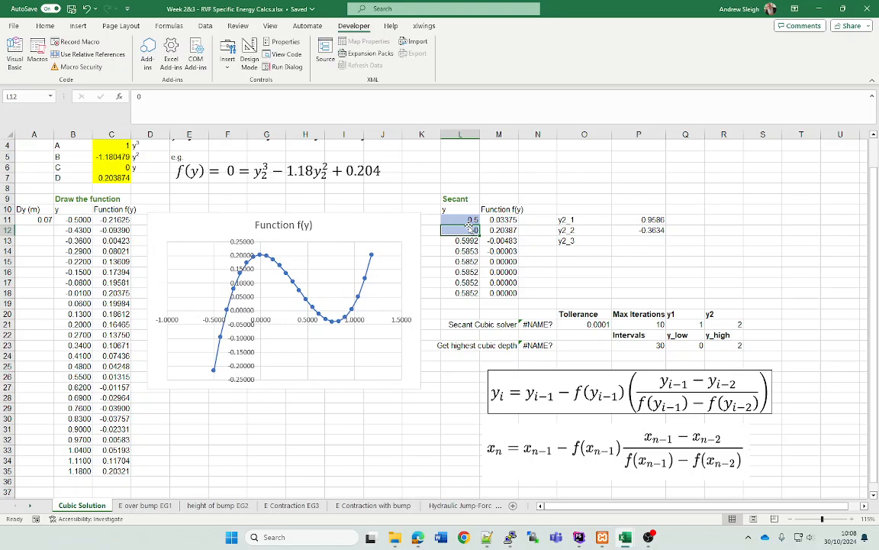
{"action": "left_click", "coordinate": [470, 263]}
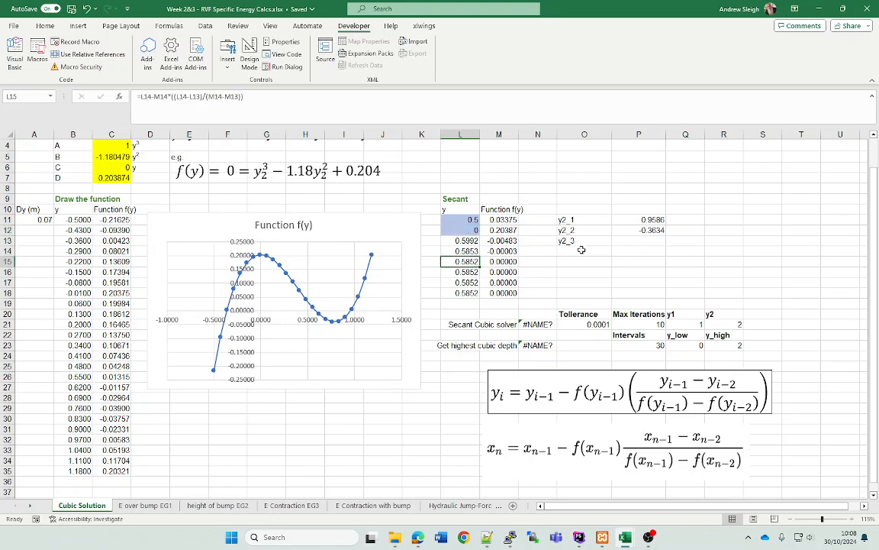
- Record the third root, 0.5852, in P13 beside the y2_3 label
{"action": "left_click", "coordinate": [636, 243]}
{"action": "type", "text": "0.5"}
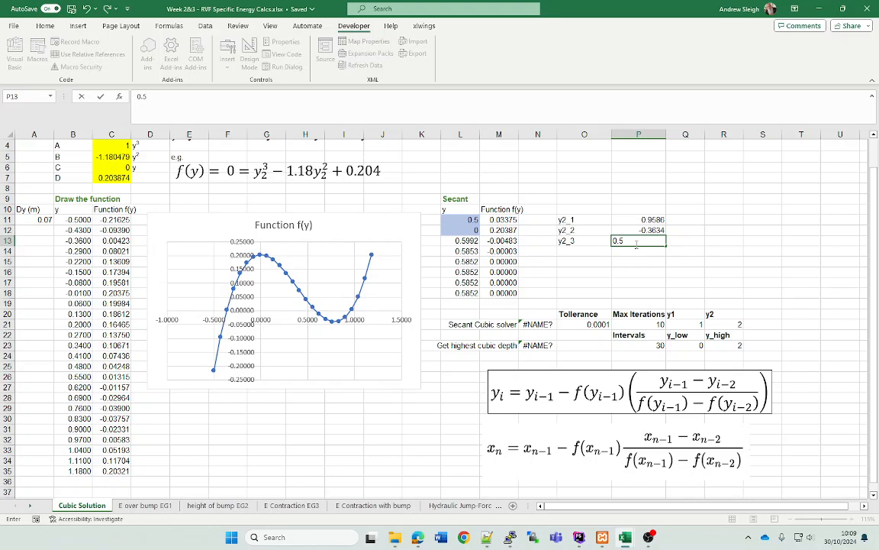
{"action": "type", "text": "852"}
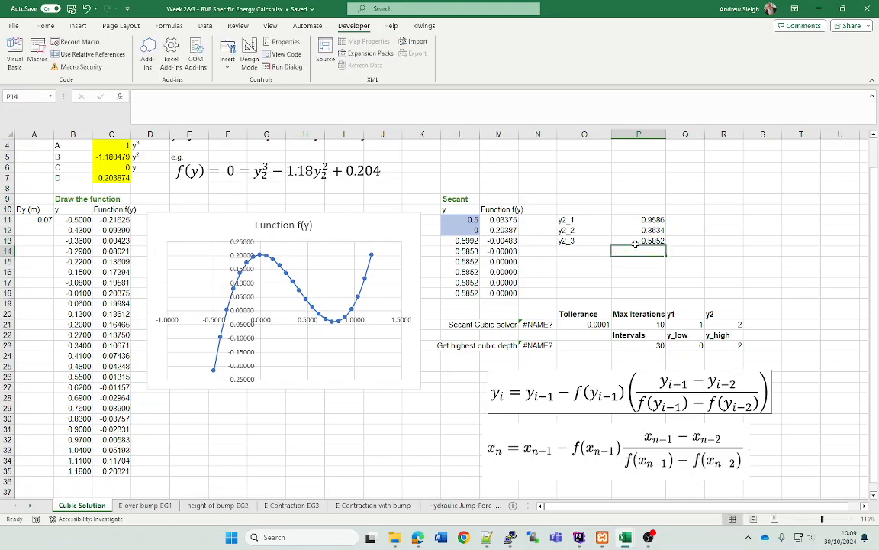
{"action": "key", "text": "Return"}
{"action": "left_click_drag", "start_coordinate": [653, 223], "coordinate": [657, 241]}
{"action": "left_click", "coordinate": [626, 274]}
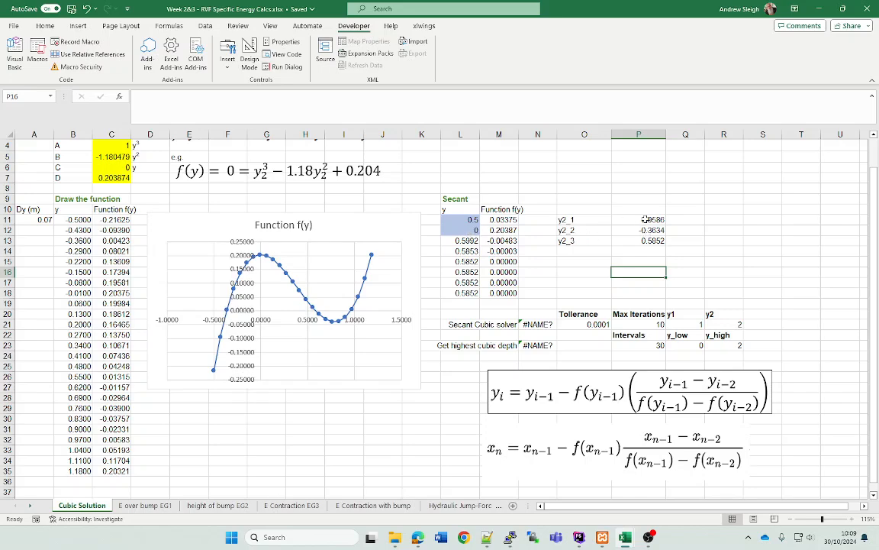
- Examine the formulas of the Secant Cubic solver in N21 and Get highest cubic depth in N23
{"action": "scroll", "coordinate": [444, 361], "scroll_direction": "up", "scroll_amount": 1}
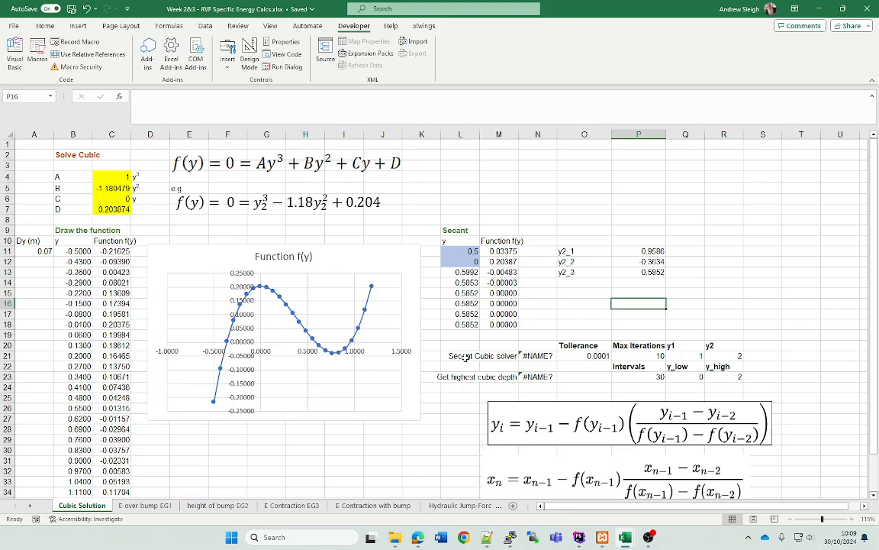
{"action": "left_click", "coordinate": [500, 355]}
{"action": "left_click", "coordinate": [526, 357]}
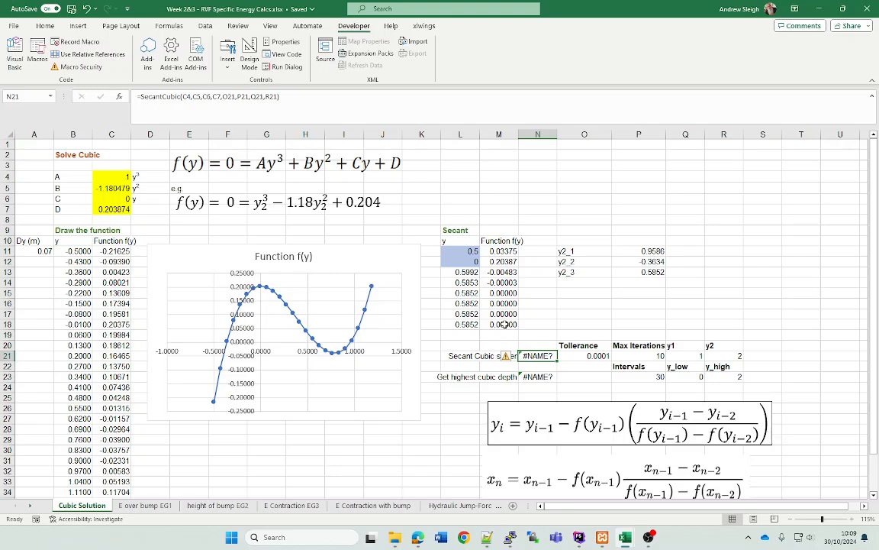
{"action": "left_click", "coordinate": [525, 376]}
{"action": "left_click", "coordinate": [536, 356]}
{"action": "left_click", "coordinate": [485, 395]}
{"action": "left_click", "coordinate": [444, 380]}
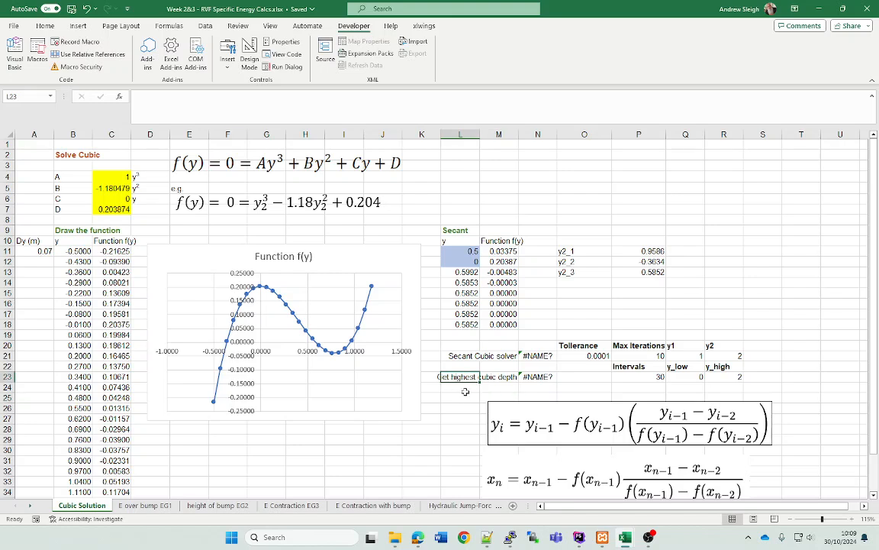
{"action": "key", "text": "shift+Right"}
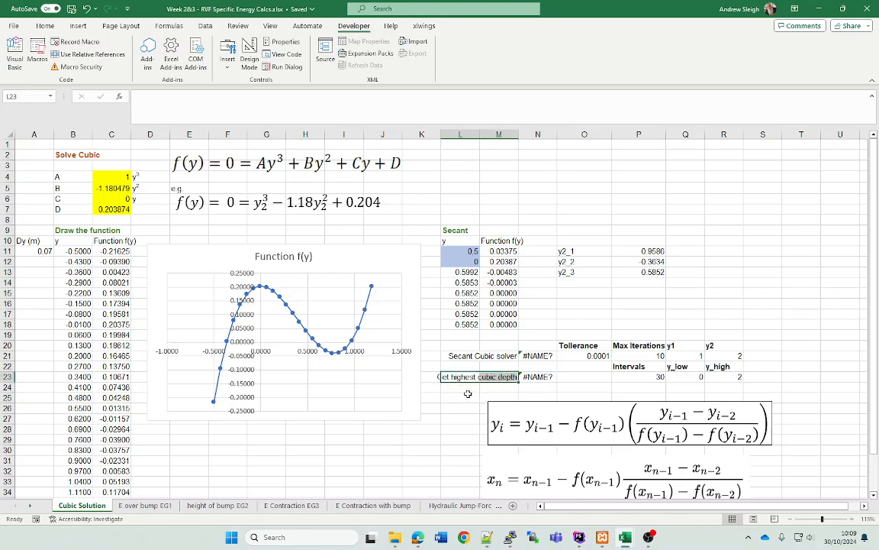
{"action": "key", "text": "Right"}
{"action": "key", "text": "Right"}
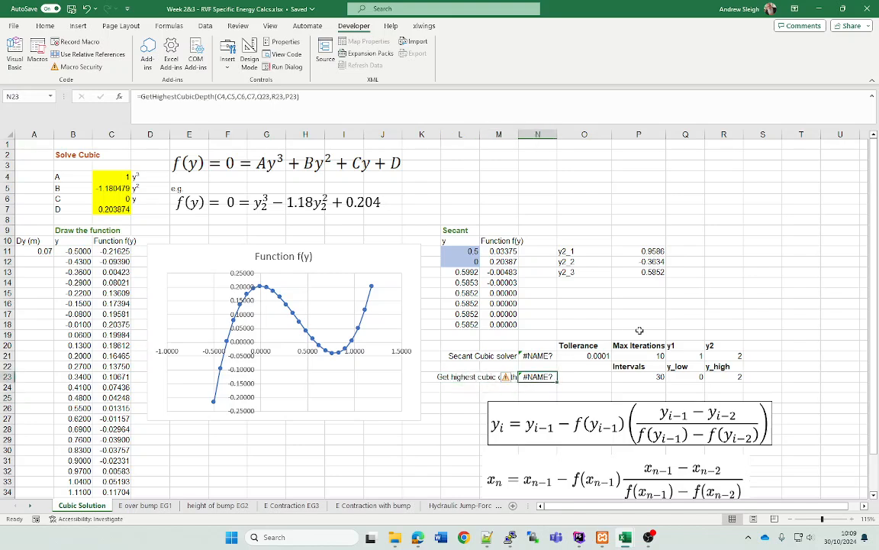
- Review the three recorded roots in P11:P13 and return to the Secant Cubic solver formula in N21
{"action": "left_click", "coordinate": [647, 250]}
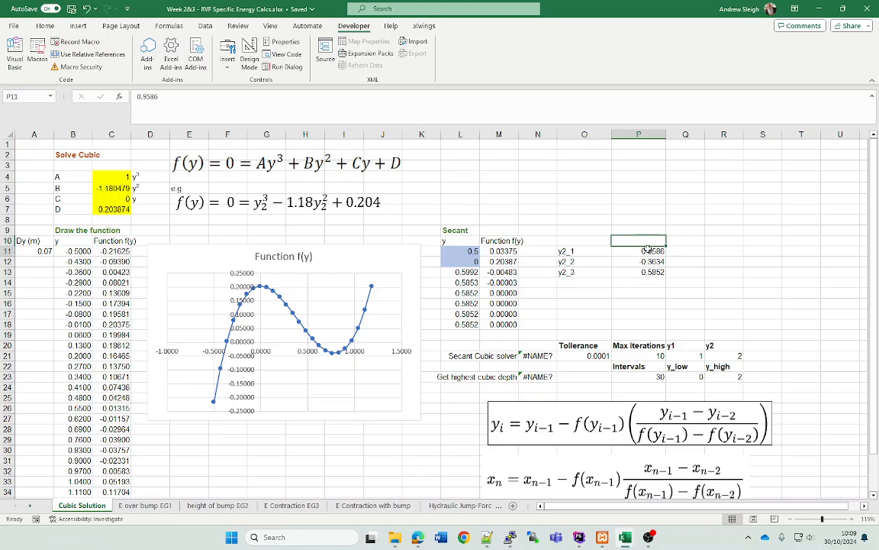
{"action": "left_click", "coordinate": [648, 261]}
{"action": "left_click", "coordinate": [648, 271]}
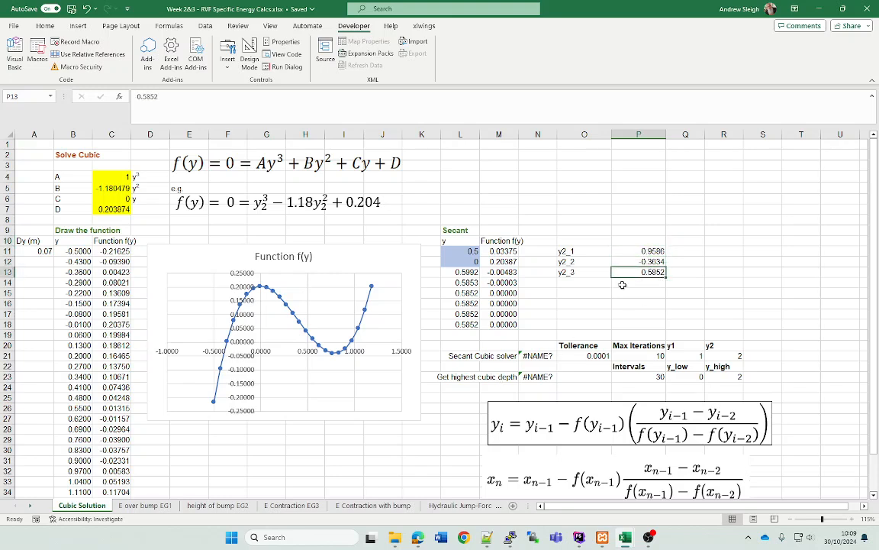
{"action": "key", "text": "Up"}
{"action": "key", "text": "Up"}
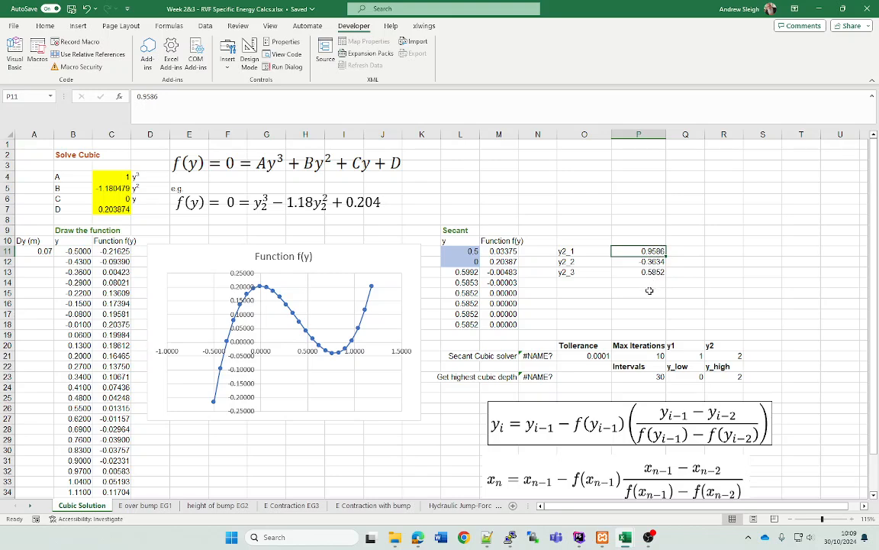
{"action": "left_click", "coordinate": [542, 357]}
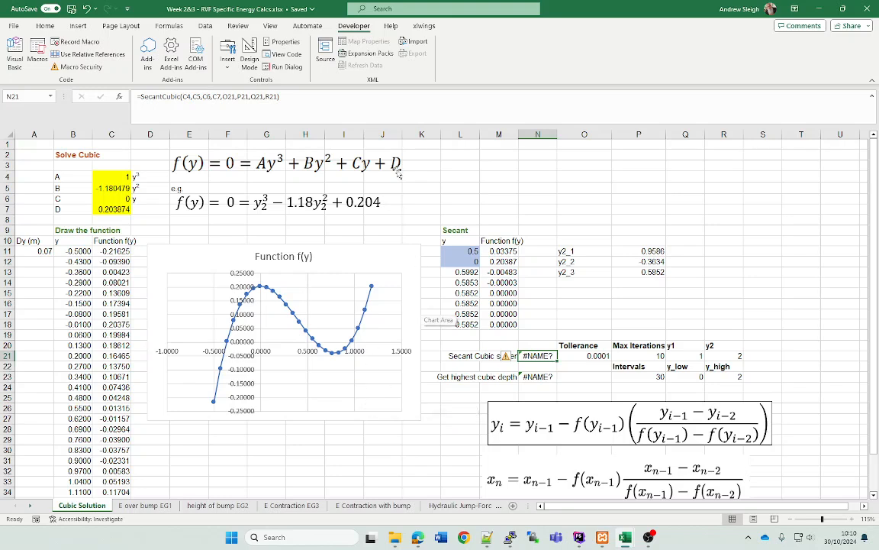
- Check in the Excel options that the Developer tab is enabled for the ribbon and confirm the settings
{"action": "left_click", "coordinate": [427, 190]}
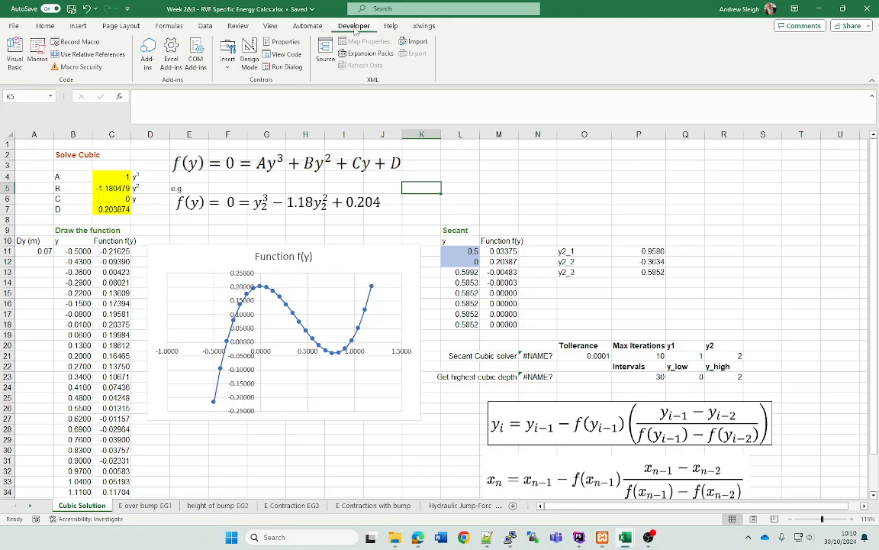
{"action": "left_click", "coordinate": [17, 28]}
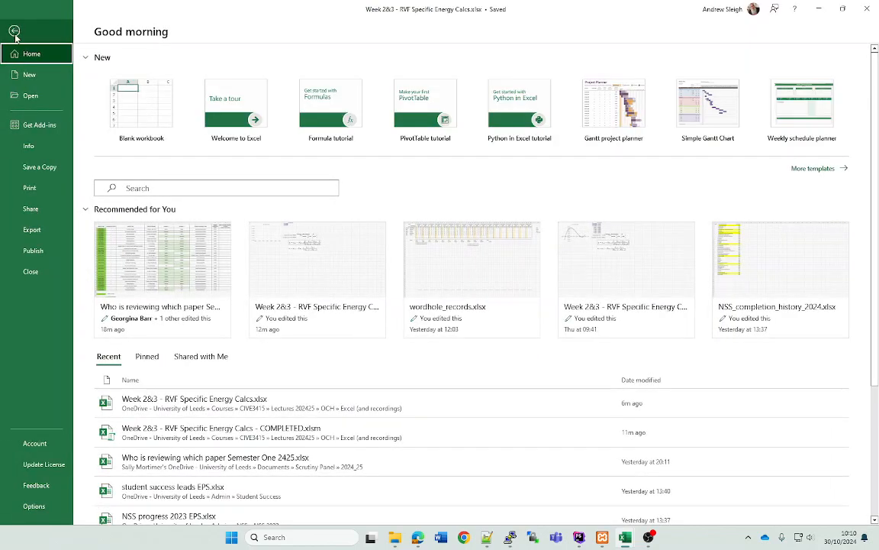
{"action": "left_click", "coordinate": [34, 506]}
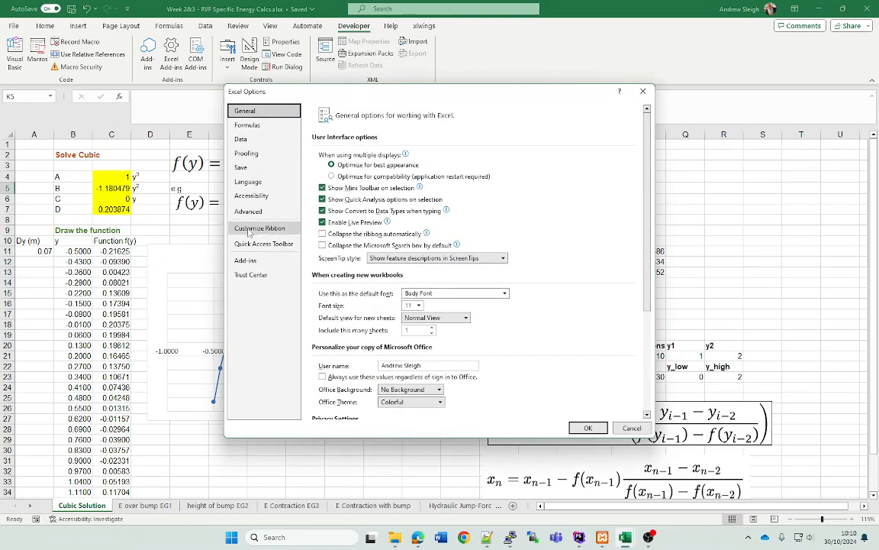
{"action": "left_click", "coordinate": [259, 228]}
{"action": "left_click", "coordinate": [508, 286]}
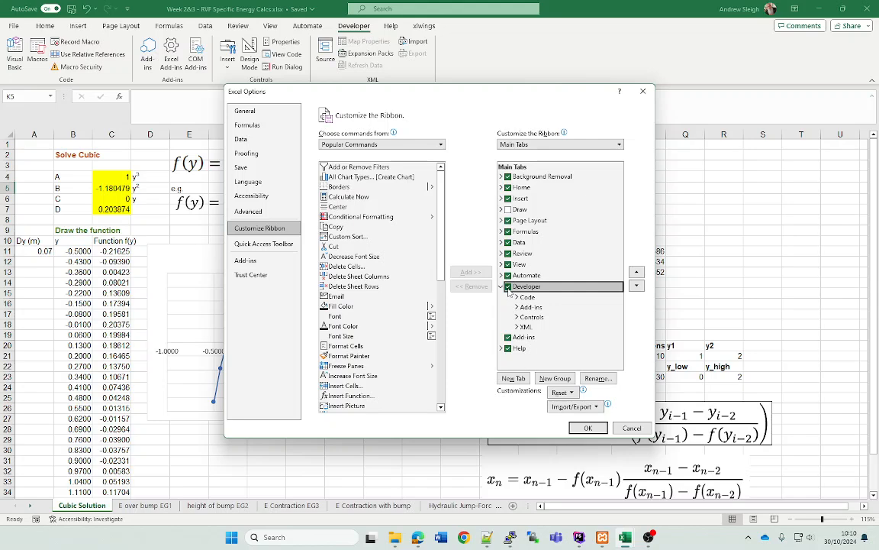
{"action": "left_click", "coordinate": [588, 428]}
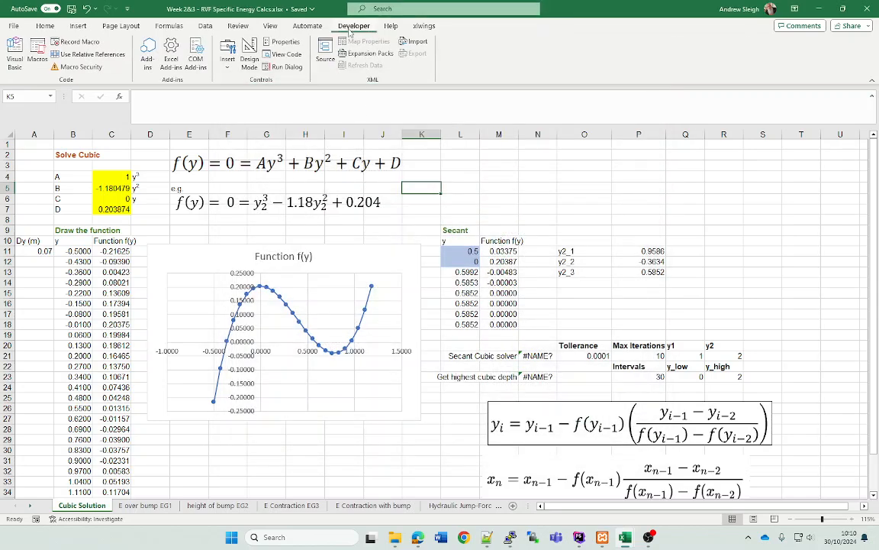
- Open the Visual Basic editor, collapse the project that already contains cubic_sols, and select the current workbook's VBAProject
{"action": "left_click", "coordinate": [14, 58]}
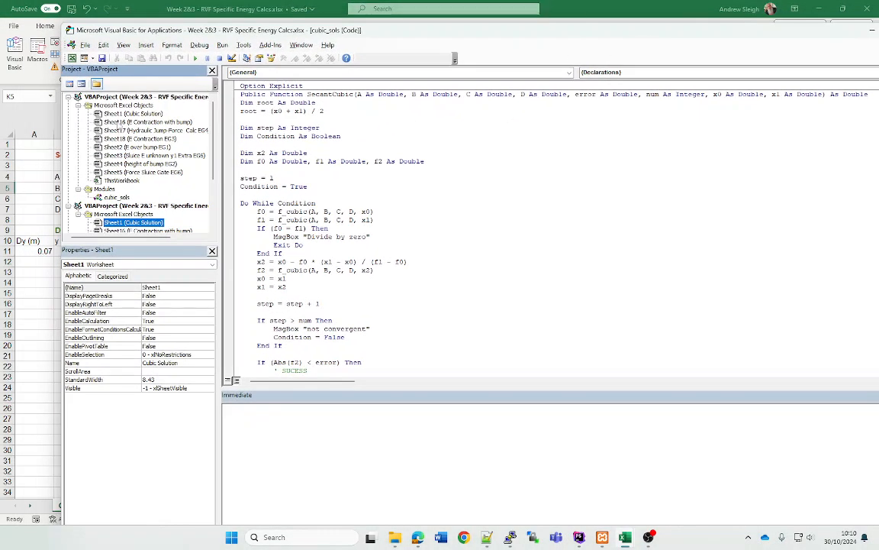
{"action": "left_click", "coordinate": [69, 97]}
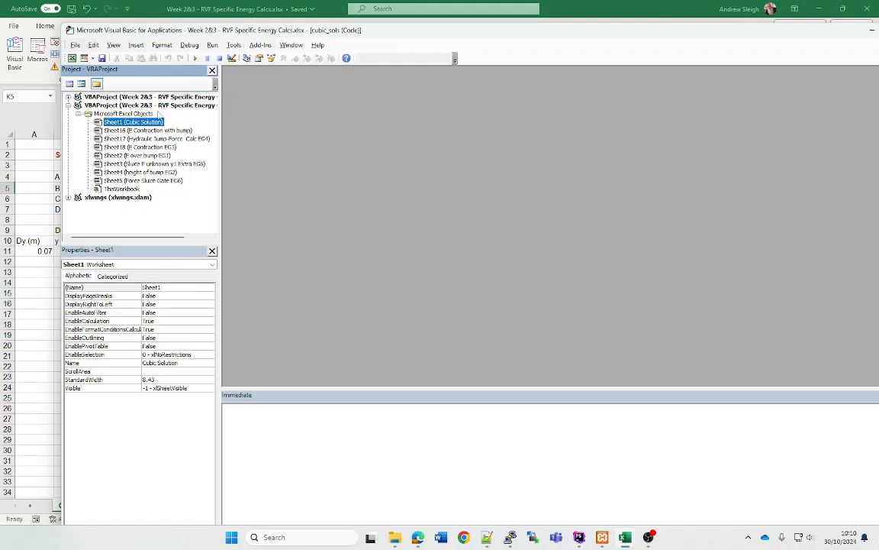
{"action": "left_click", "coordinate": [106, 105]}
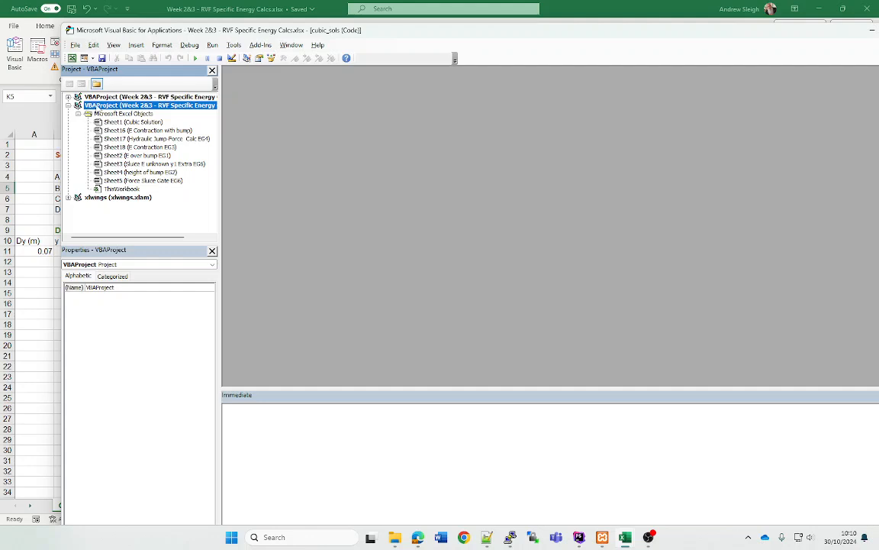
{"action": "right_click", "coordinate": [97, 107]}
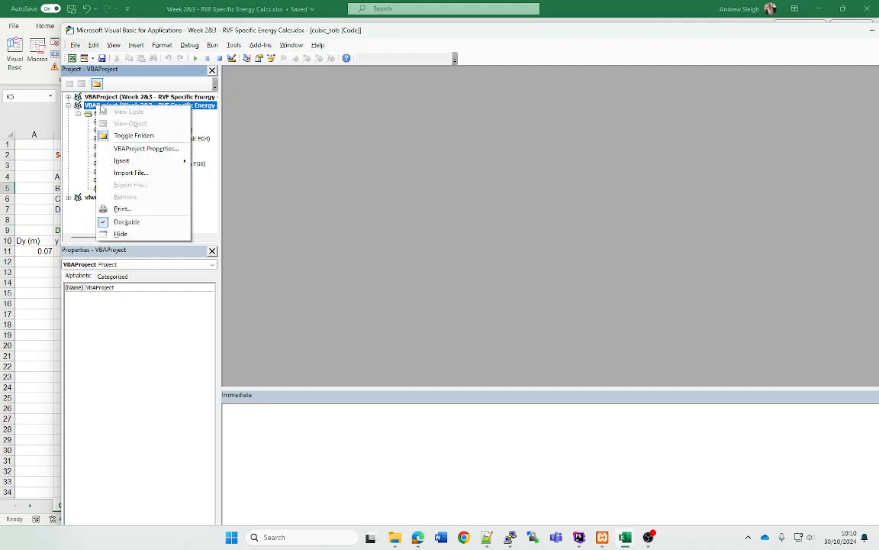
{"action": "mouse_move", "coordinate": [145, 160]}
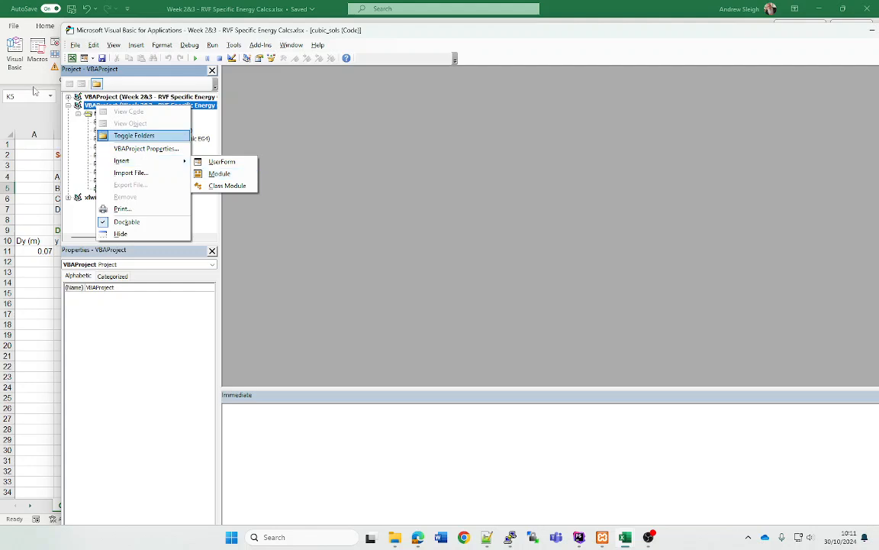
{"action": "left_click", "coordinate": [83, 104]}
- Import cubic_sols.bas into the selected VBAProject from CIVE3415 > Lectures 202425 > OCH > Excel (and recordings)
{"action": "right_click", "coordinate": [94, 106]}
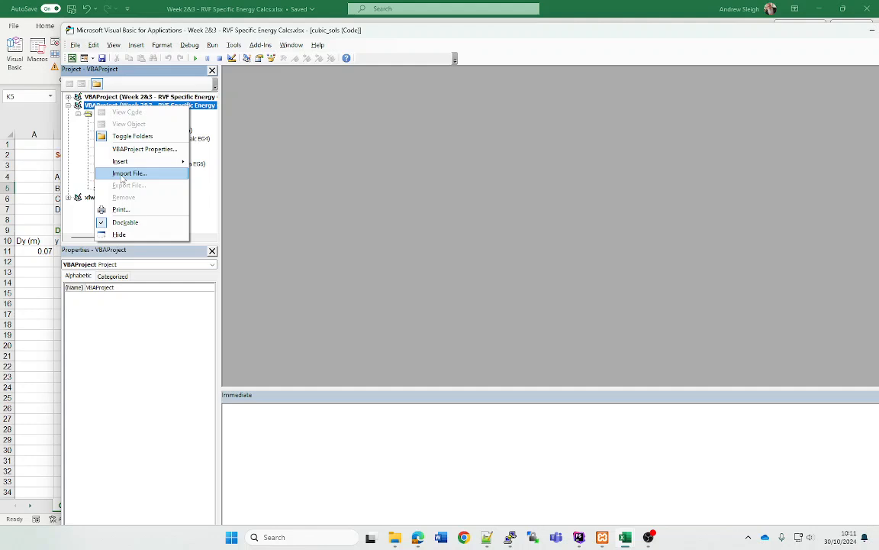
{"action": "left_click", "coordinate": [122, 176]}
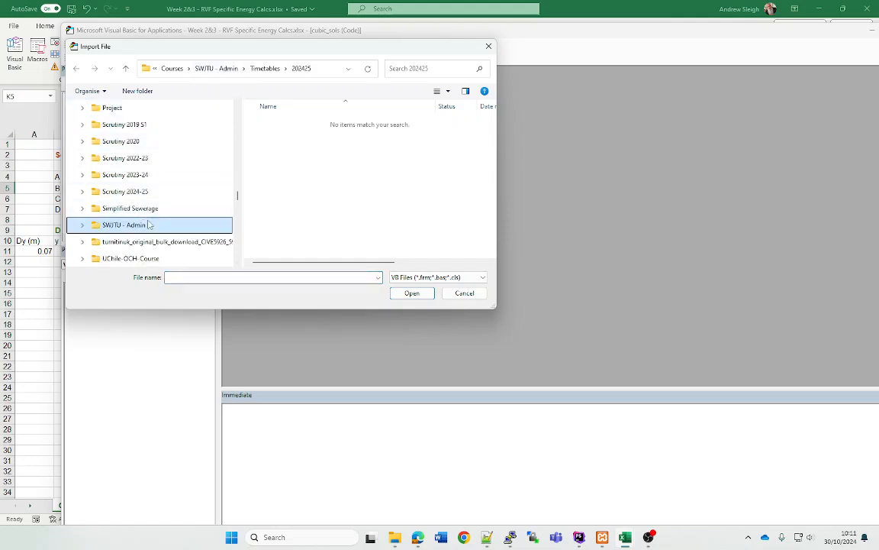
{"action": "scroll", "coordinate": [113, 200], "scroll_direction": "up", "scroll_amount": 5}
{"action": "scroll", "coordinate": [132, 205], "scroll_direction": "up", "scroll_amount": 8}
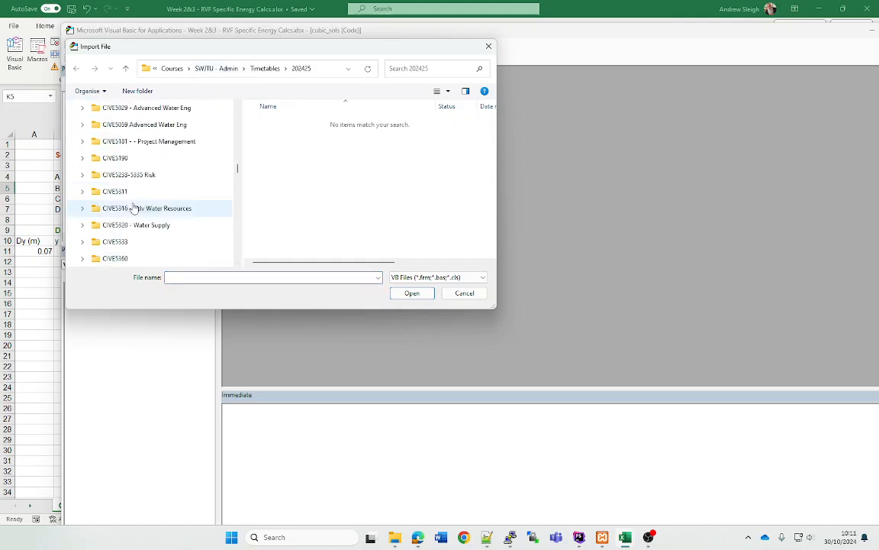
{"action": "scroll", "coordinate": [100, 153], "scroll_direction": "up", "scroll_amount": 10}
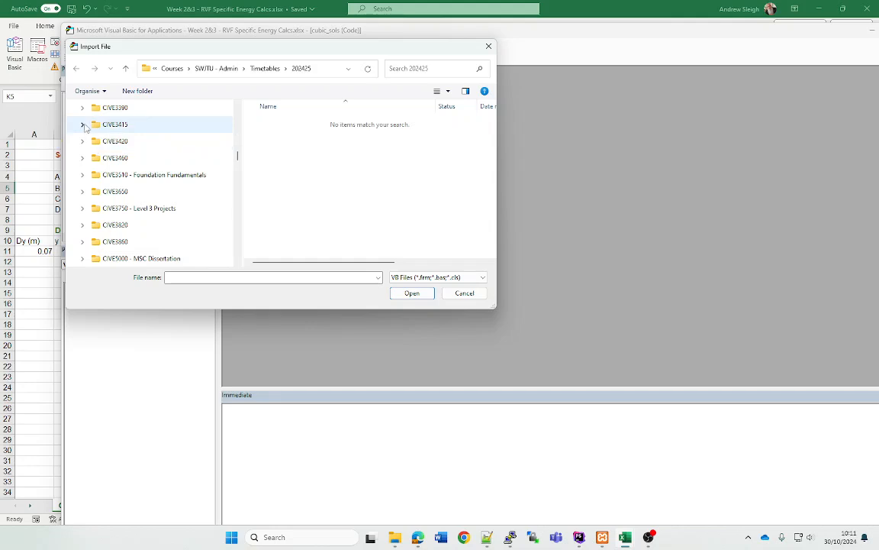
{"action": "scroll", "coordinate": [138, 221], "scroll_direction": "down", "scroll_amount": 3}
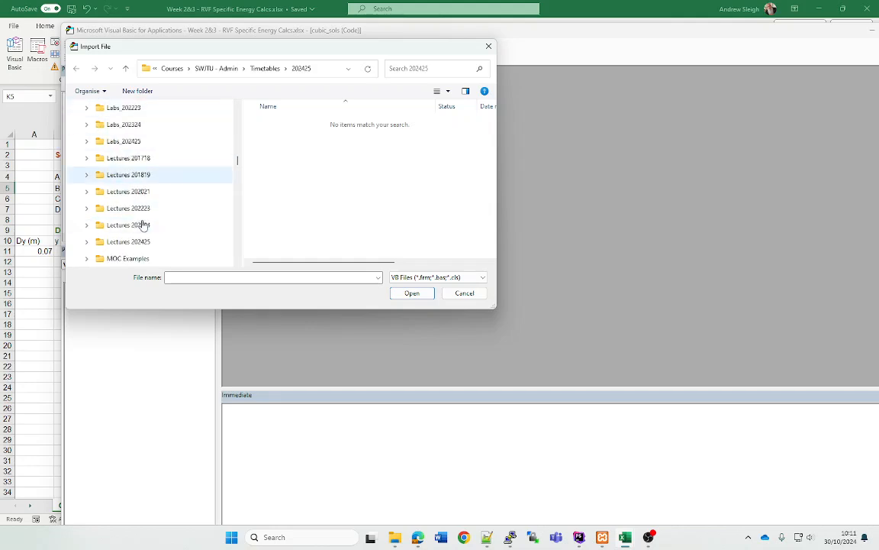
{"action": "left_click", "coordinate": [126, 191]}
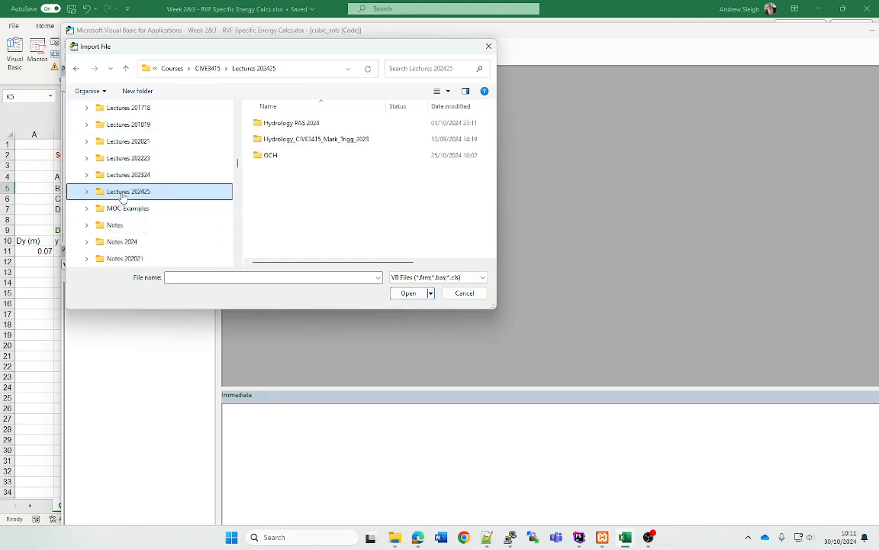
{"action": "double_click", "coordinate": [271, 151]}
{"action": "double_click", "coordinate": [272, 126]}
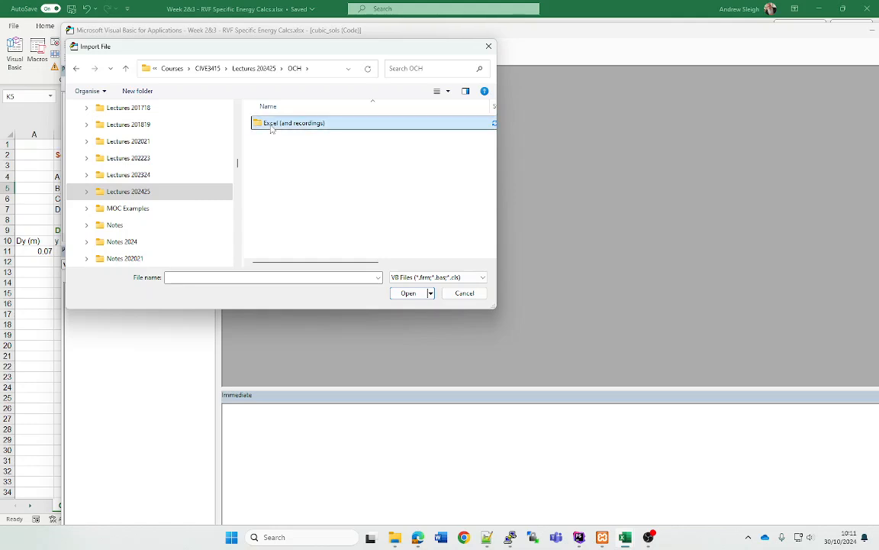
{"action": "left_click", "coordinate": [272, 126]}
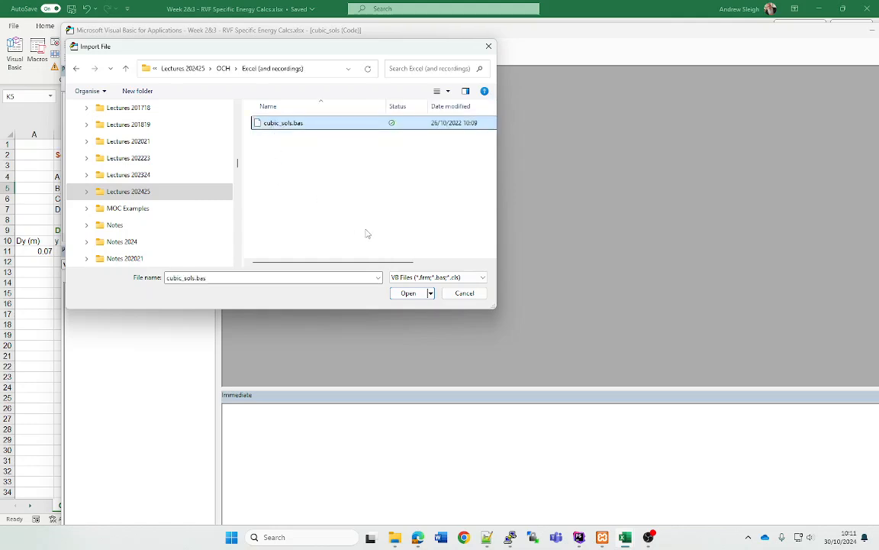
{"action": "left_click", "coordinate": [408, 294]}
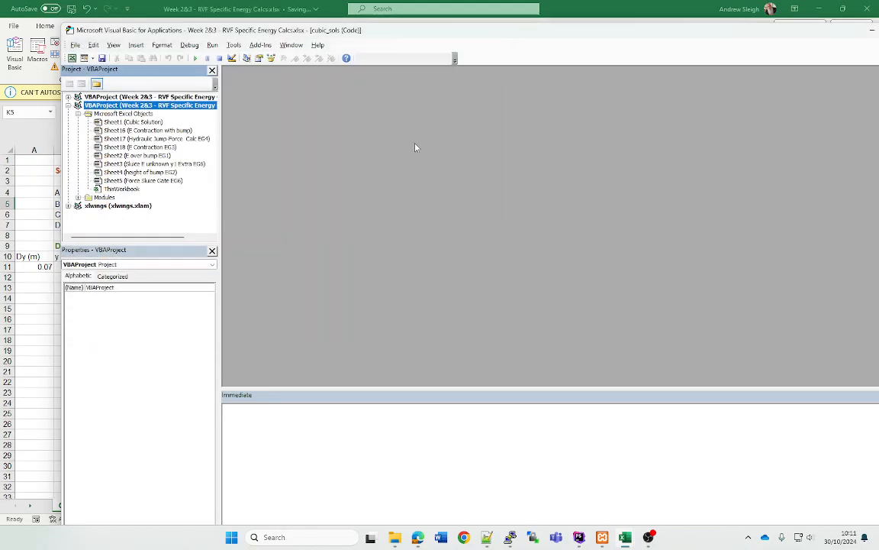
- Open the imported cubic_sols module, review the SecantCubic and GetHighestCubicDepth functions, and close the Visual Basic editor
{"action": "left_click", "coordinate": [85, 200]}
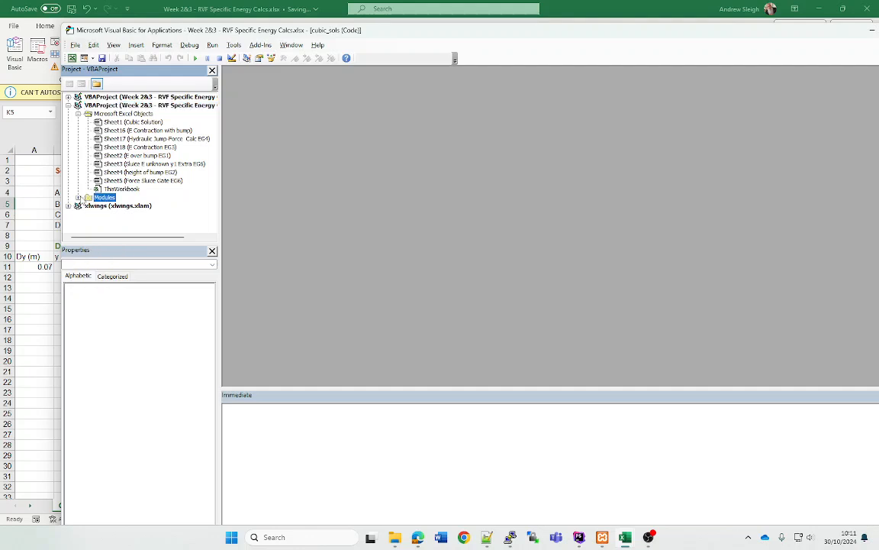
{"action": "left_click", "coordinate": [78, 197]}
{"action": "double_click", "coordinate": [115, 206]}
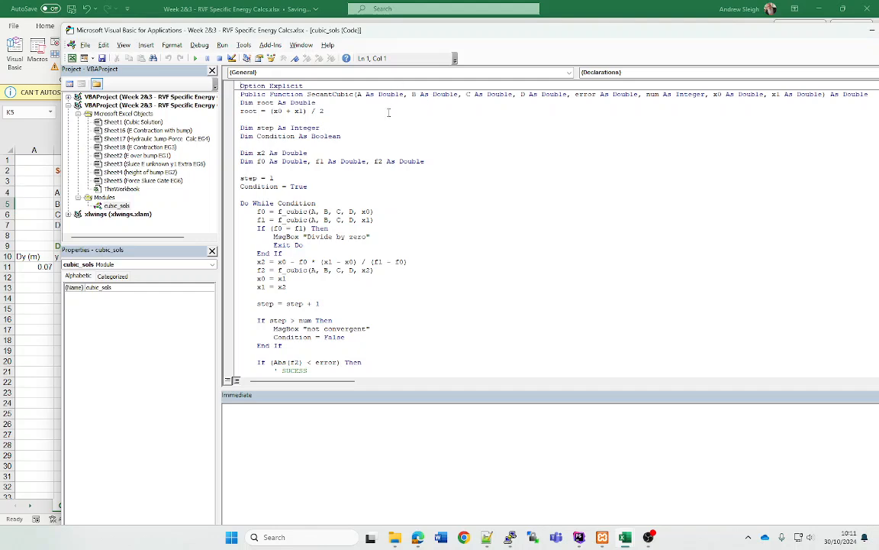
{"action": "left_click", "coordinate": [333, 96]}
{"action": "scroll", "coordinate": [329, 144], "scroll_direction": "down", "scroll_amount": 8}
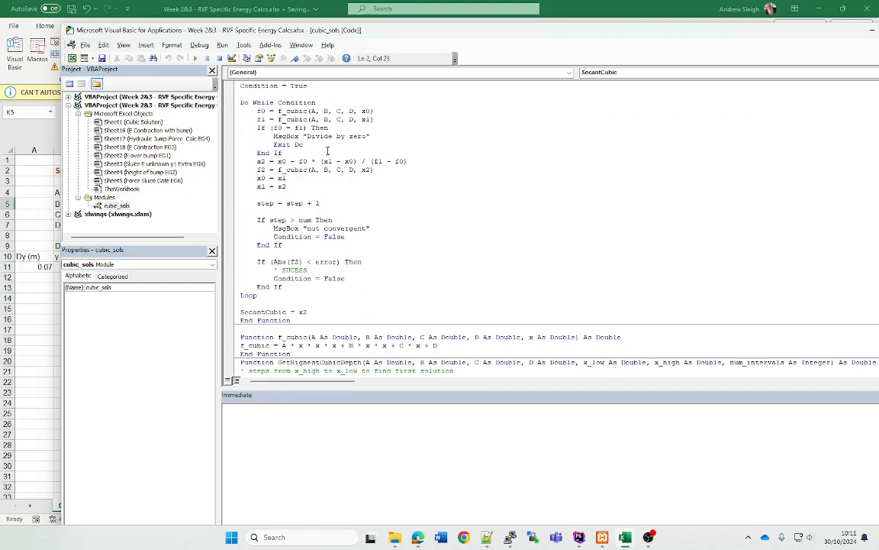
{"action": "left_click", "coordinate": [329, 262]}
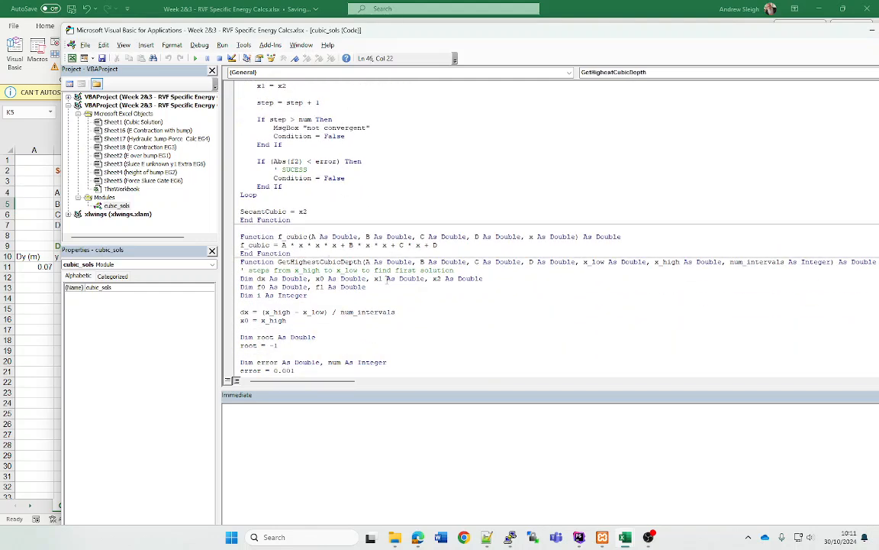
{"action": "scroll", "coordinate": [387, 279], "scroll_direction": "down", "scroll_amount": 6}
{"action": "scroll", "coordinate": [367, 264], "scroll_direction": "down", "scroll_amount": 1}
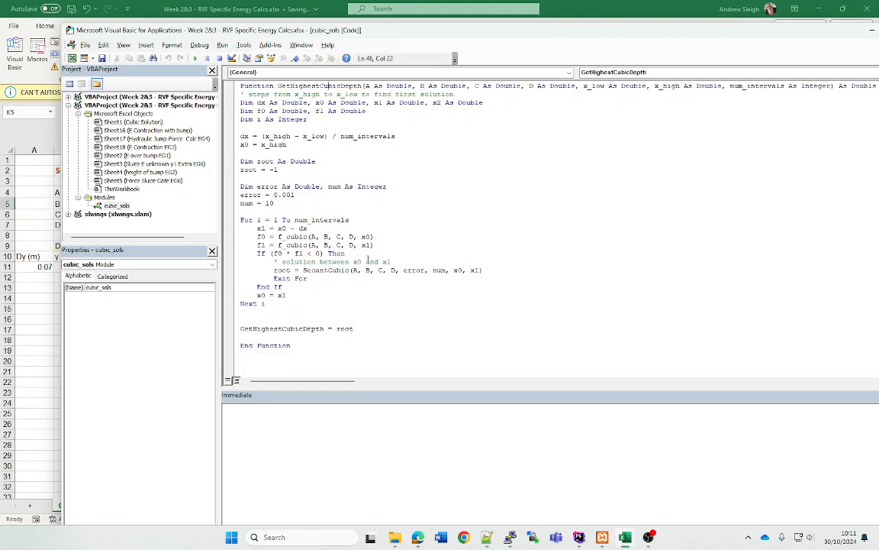
{"action": "scroll", "coordinate": [404, 229], "scroll_direction": "up", "scroll_amount": 2}
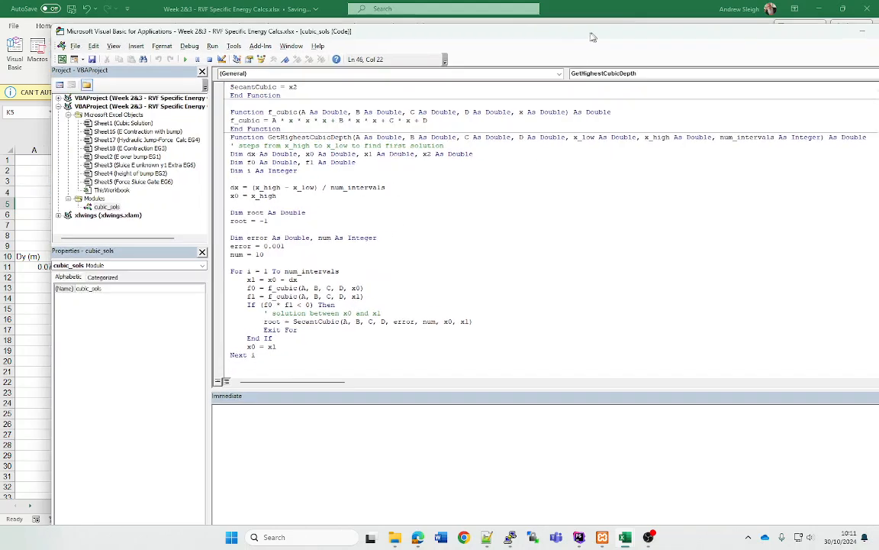
{"action": "double_click", "coordinate": [588, 31]}
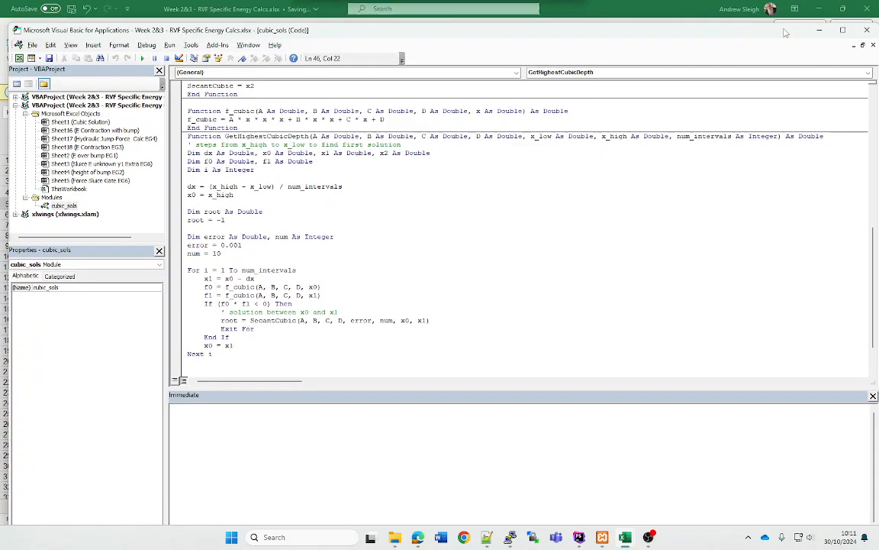
{"action": "left_click", "coordinate": [868, 30]}
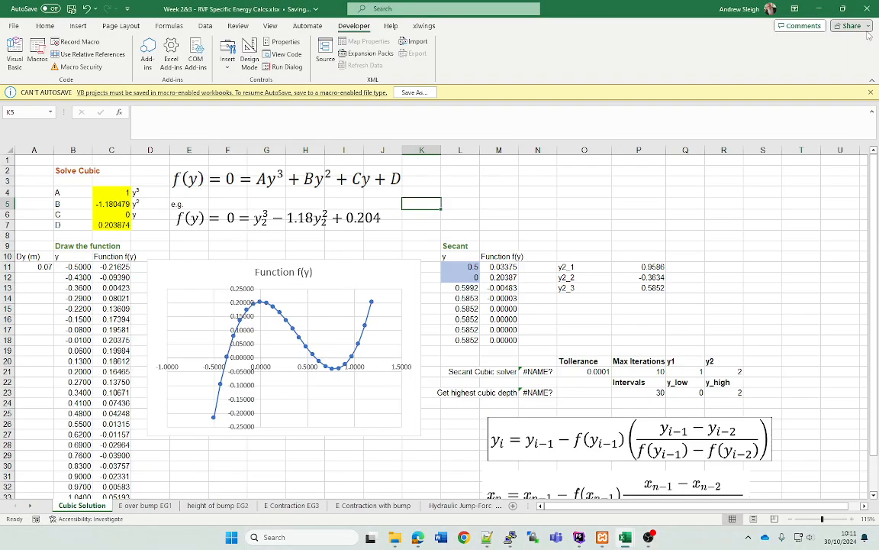
- Save the workbook under its existing name as an Excel Macro-Enabled Workbook (*.xlsm) in the same folder
{"action": "left_click", "coordinate": [419, 94]}
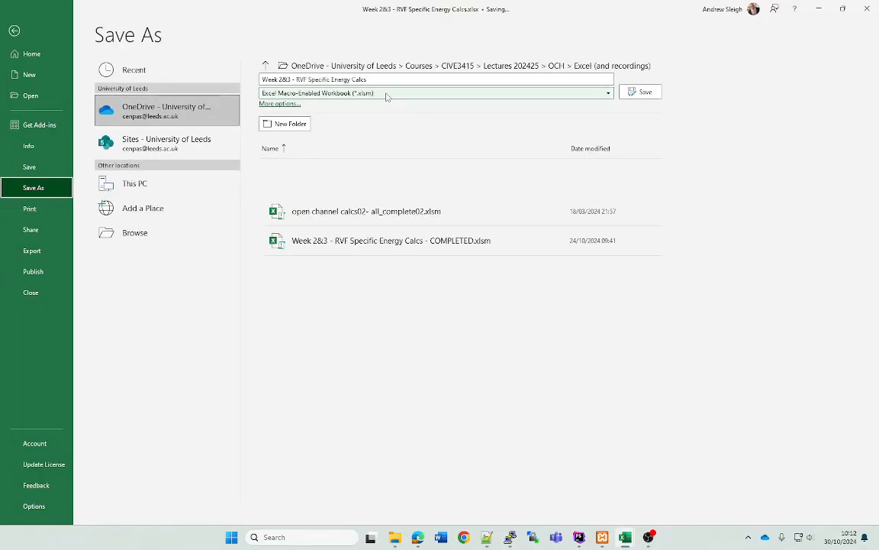
{"action": "left_click", "coordinate": [386, 93]}
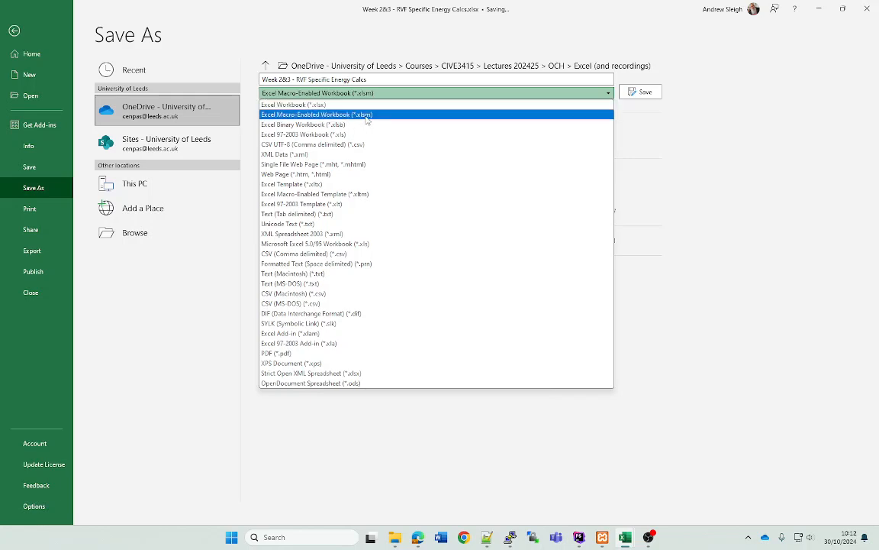
{"action": "left_click", "coordinate": [456, 114]}
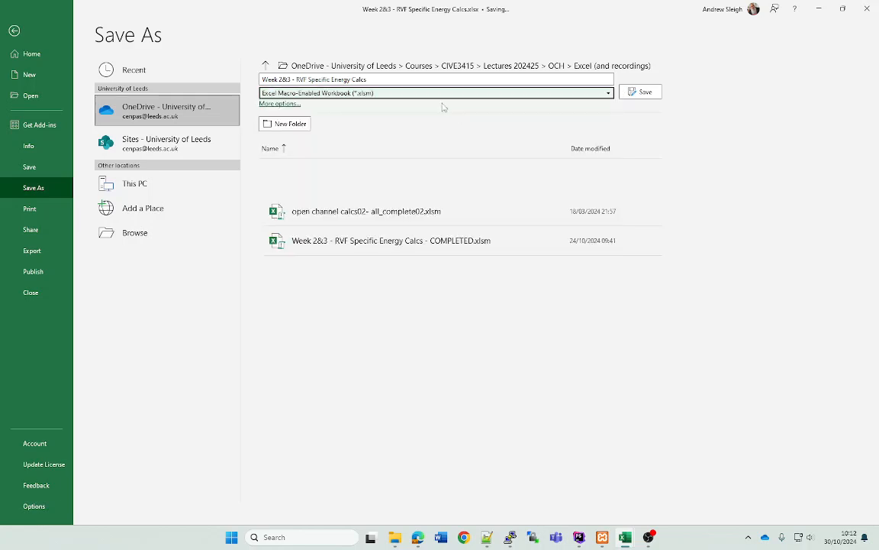
{"action": "left_click", "coordinate": [643, 91]}
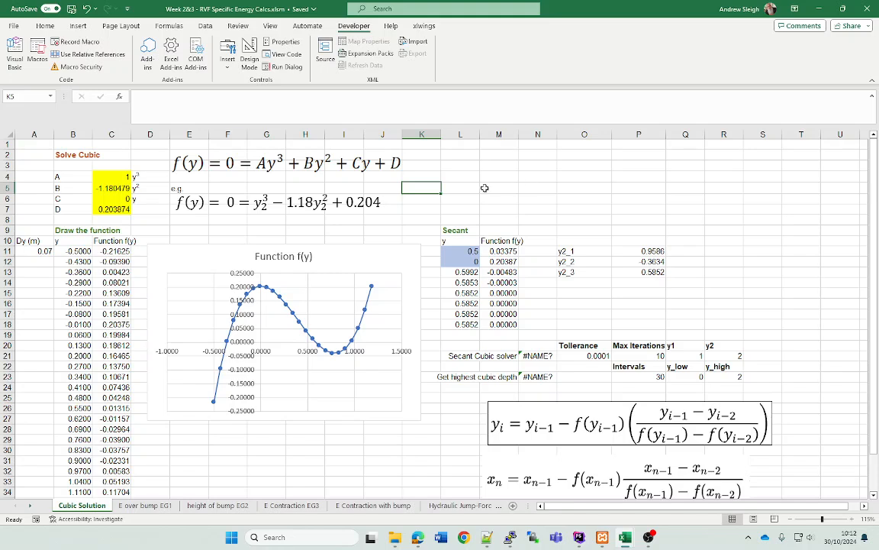
- Re-enter the SecantCubic formula in N21 so it recalculates, and dismiss the messages it raises
{"action": "left_click", "coordinate": [535, 356]}
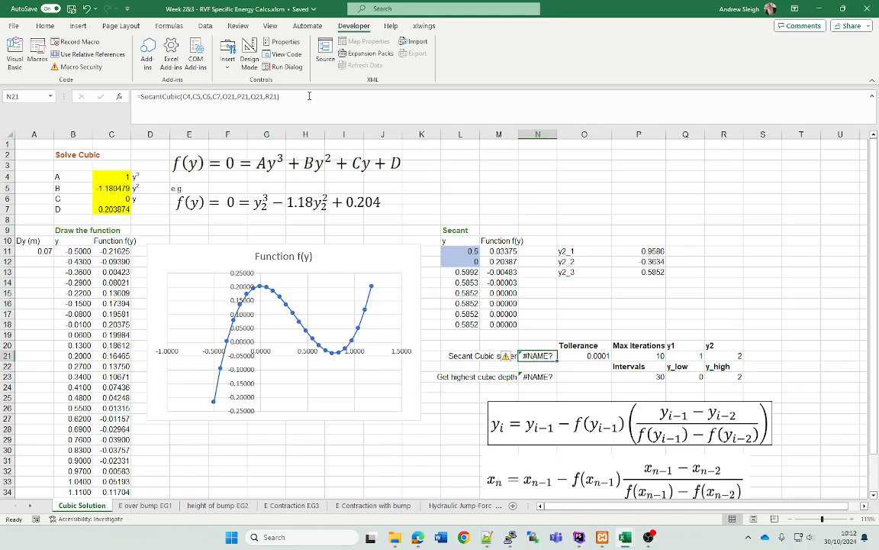
{"action": "left_click", "coordinate": [461, 388]}
{"action": "left_click", "coordinate": [528, 355]}
{"action": "left_click", "coordinate": [311, 98]}
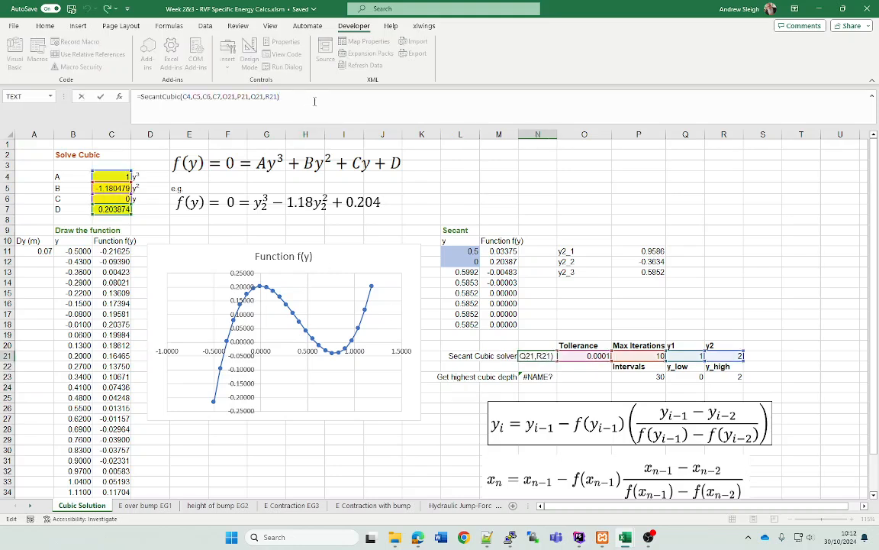
{"action": "key", "text": "Return"}
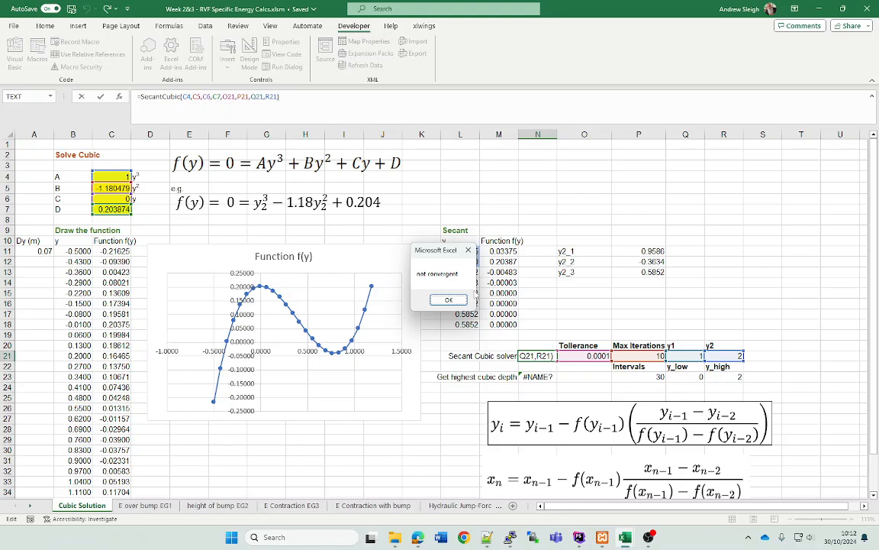
{"action": "left_click", "coordinate": [452, 300]}
{"action": "left_click", "coordinate": [458, 302]}
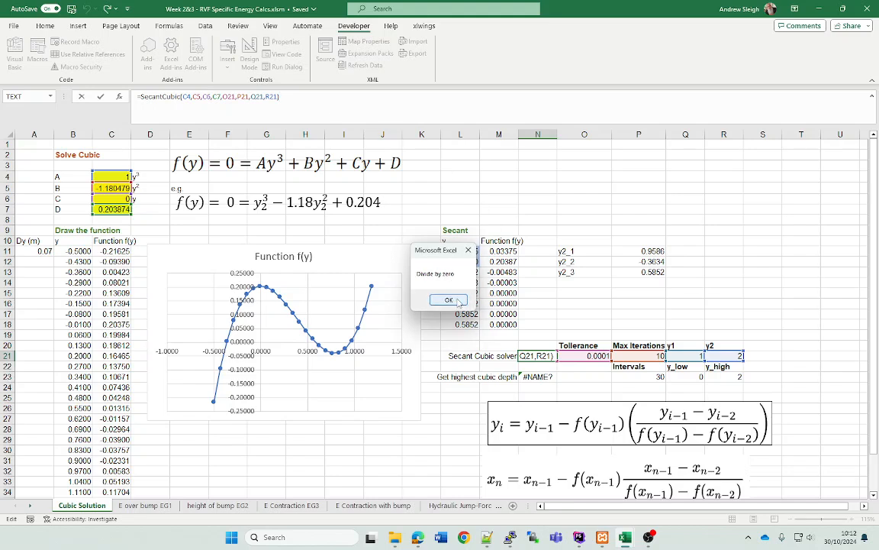
{"action": "left_click", "coordinate": [458, 302]}
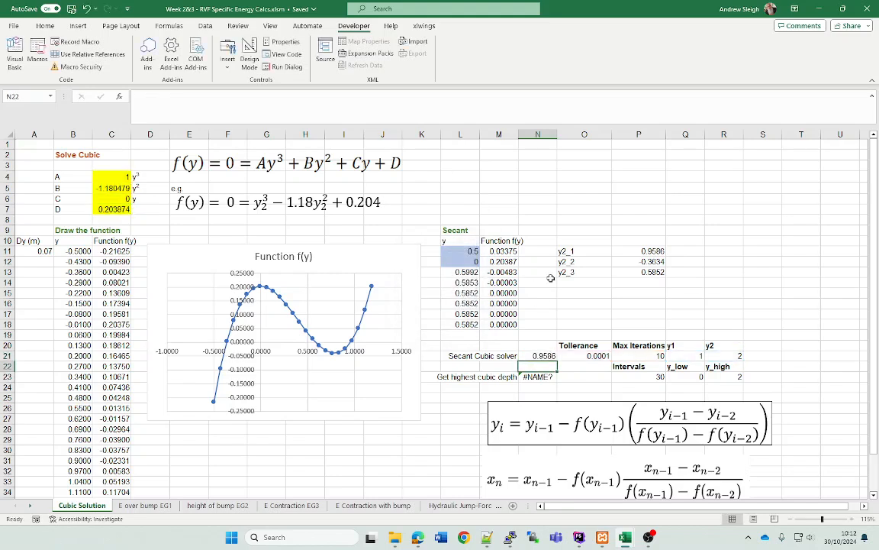
- Compare the Secant Cubic solver result with y2_1, and check the tolerance and the cells the formula refers to
{"action": "left_click", "coordinate": [550, 356]}
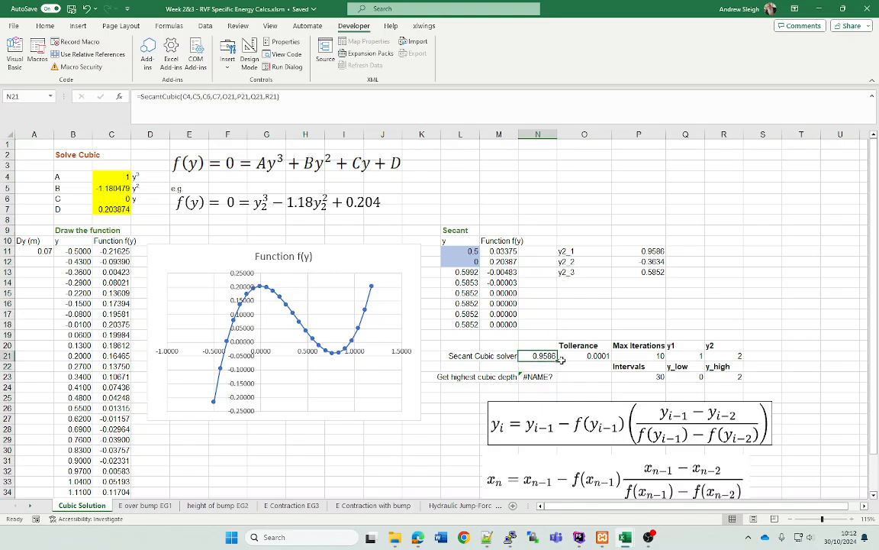
{"action": "left_click", "coordinate": [661, 251]}
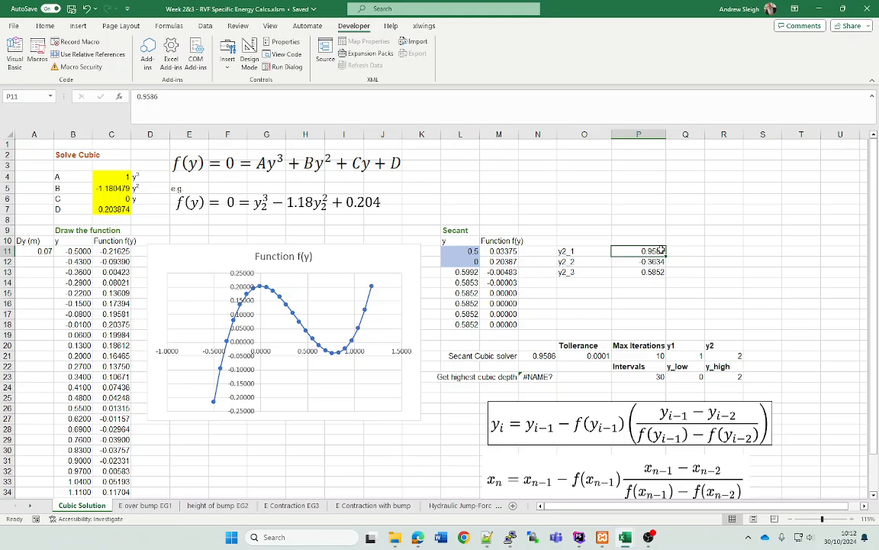
{"action": "left_click", "coordinate": [574, 356]}
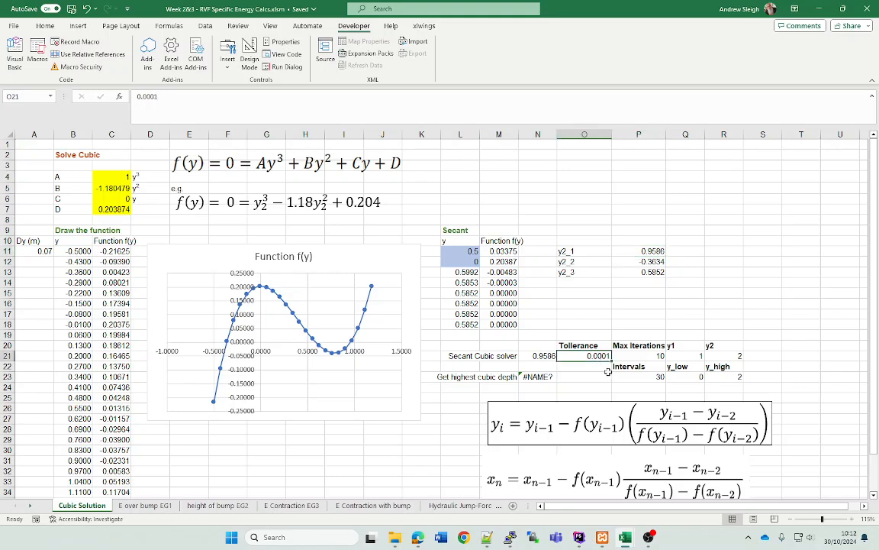
{"action": "key", "text": "Left"}
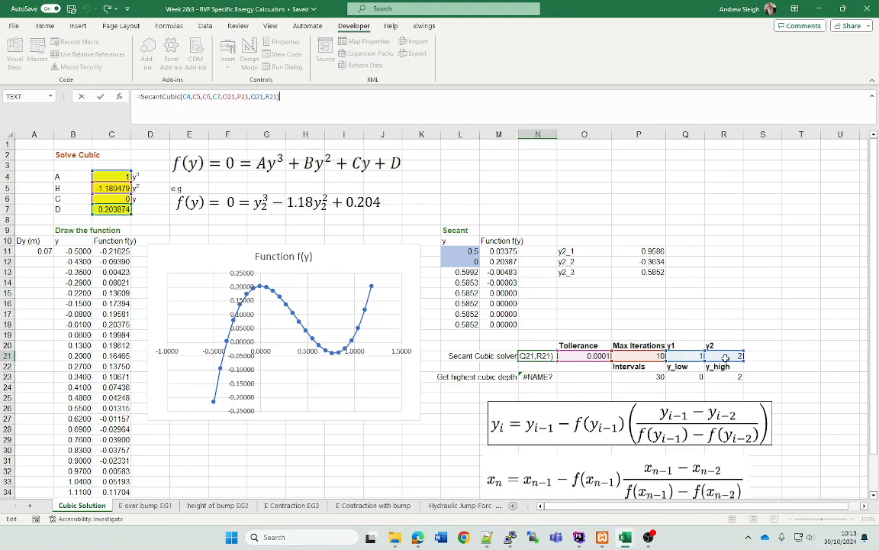
- Set the Secant Cubic solver's starting values to y1 = 0.5 and y2 = 0, and compare its result with the last secant iteration
{"action": "left_click", "coordinate": [692, 356]}
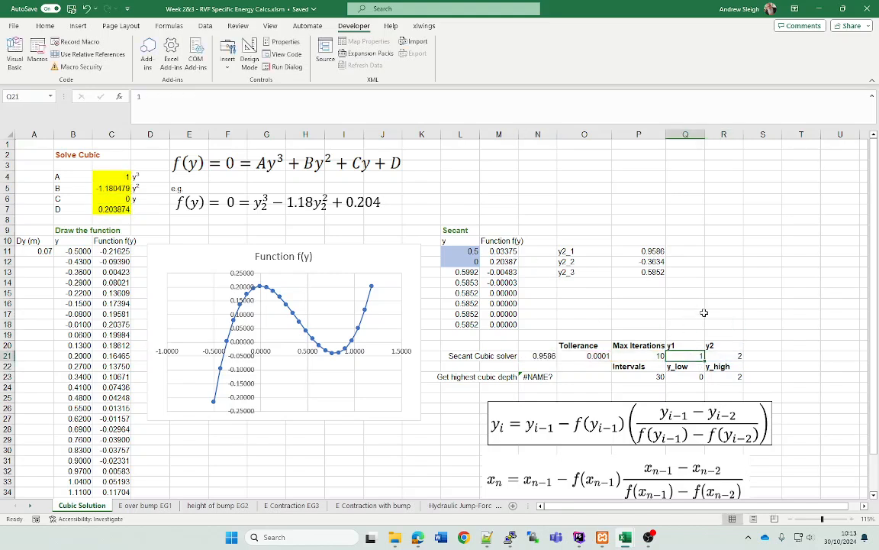
{"action": "type", "text": "0"}
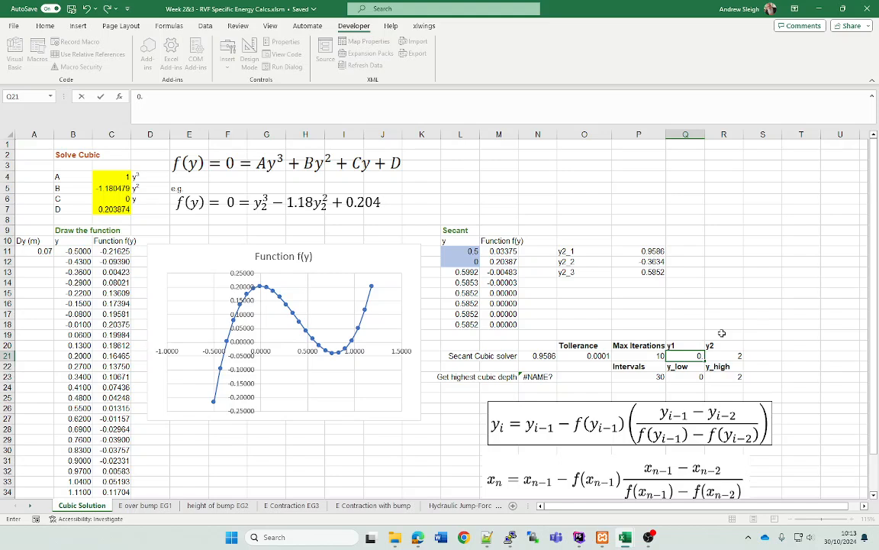
{"action": "type", "text": ".5"}
{"action": "key", "text": "Tab"}
{"action": "type", "text": "1"}
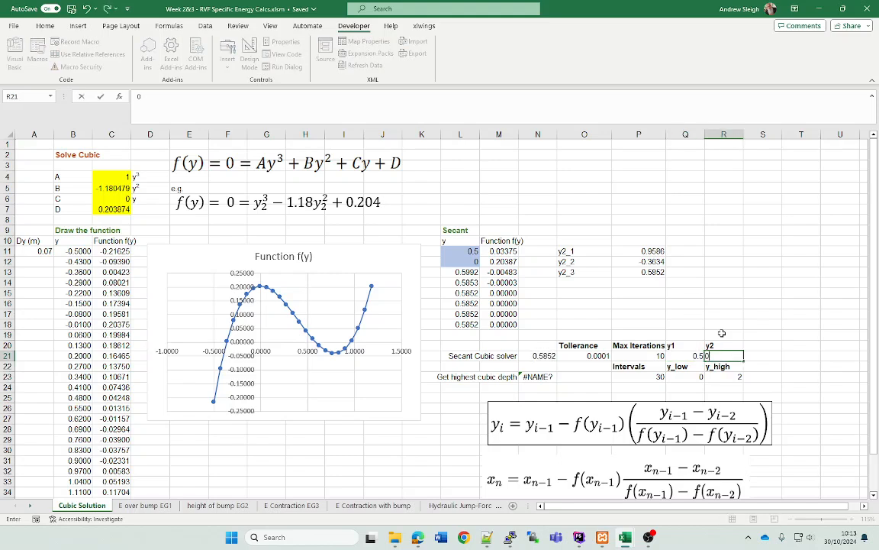
{"action": "key", "text": "Return"}
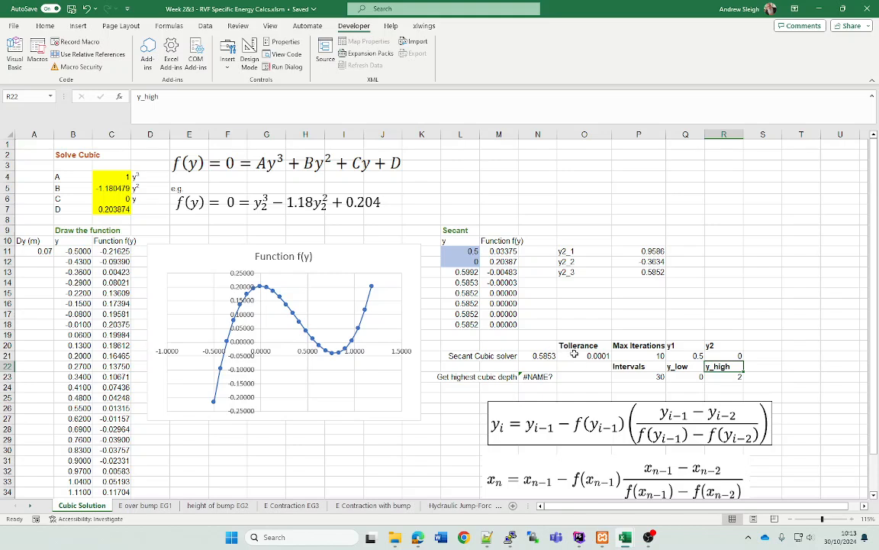
{"action": "left_click", "coordinate": [544, 356]}
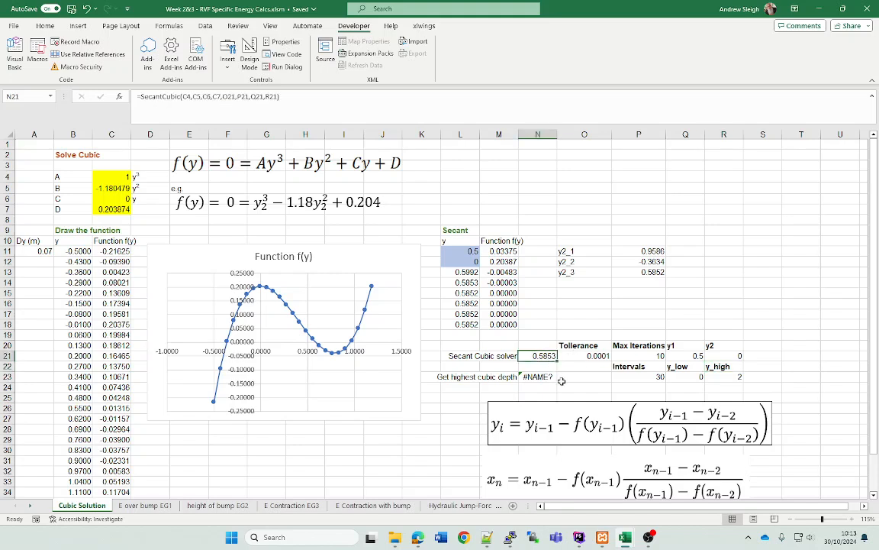
{"action": "left_click", "coordinate": [465, 324]}
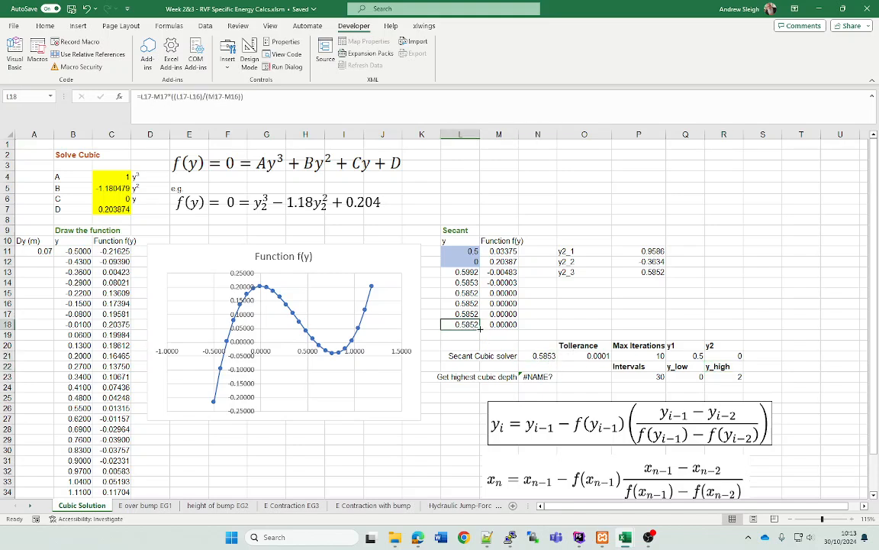
- Show the Secant Cubic solver result in N21 with five decimal places and compare it with the tolerance
{"action": "left_click", "coordinate": [545, 356]}
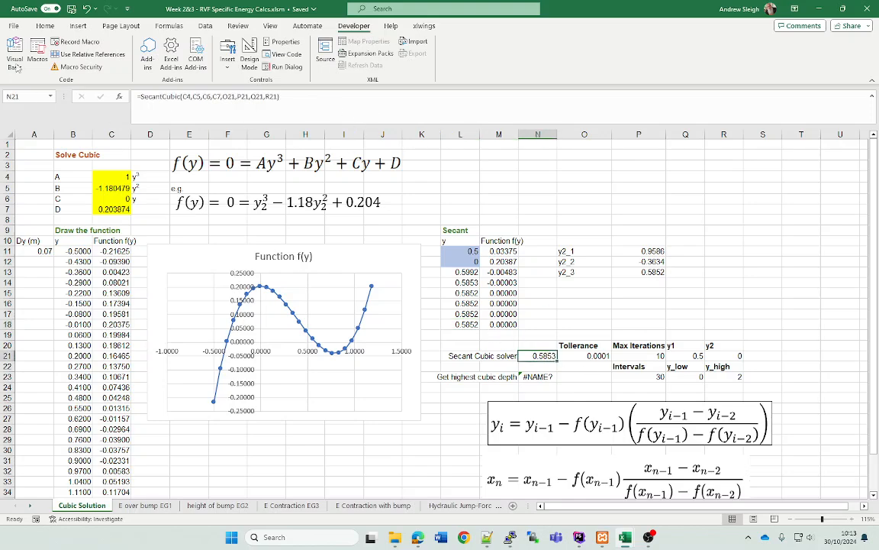
{"action": "left_click", "coordinate": [45, 25]}
{"action": "left_click", "coordinate": [426, 63]}
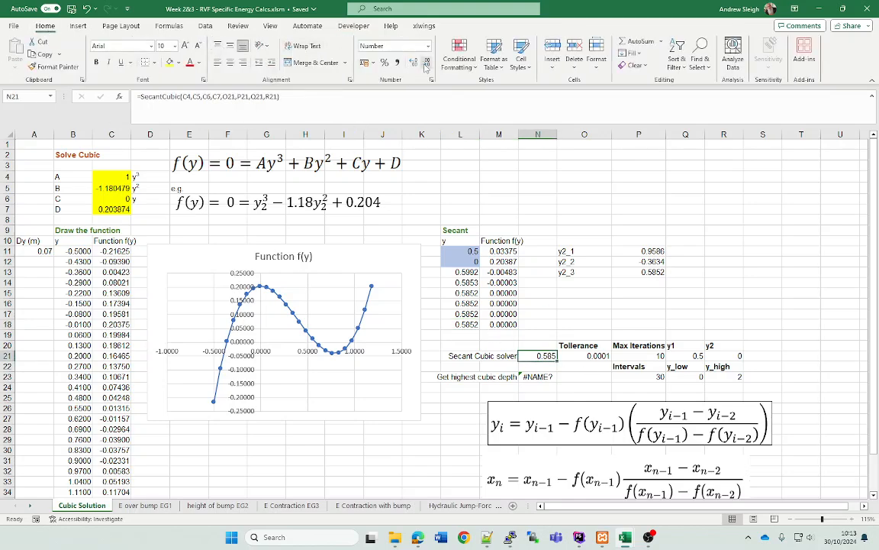
{"action": "left_click", "coordinate": [413, 63]}
{"action": "left_click", "coordinate": [413, 63]}
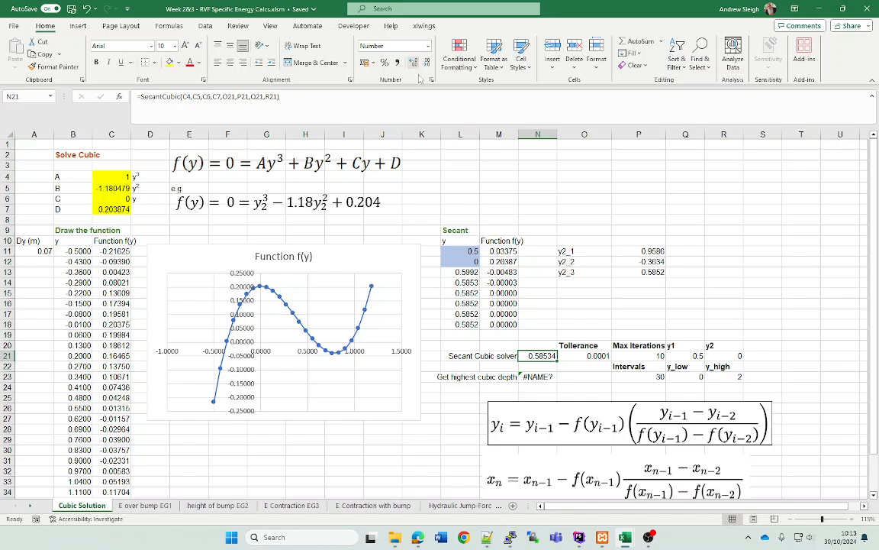
{"action": "left_click", "coordinate": [558, 357]}
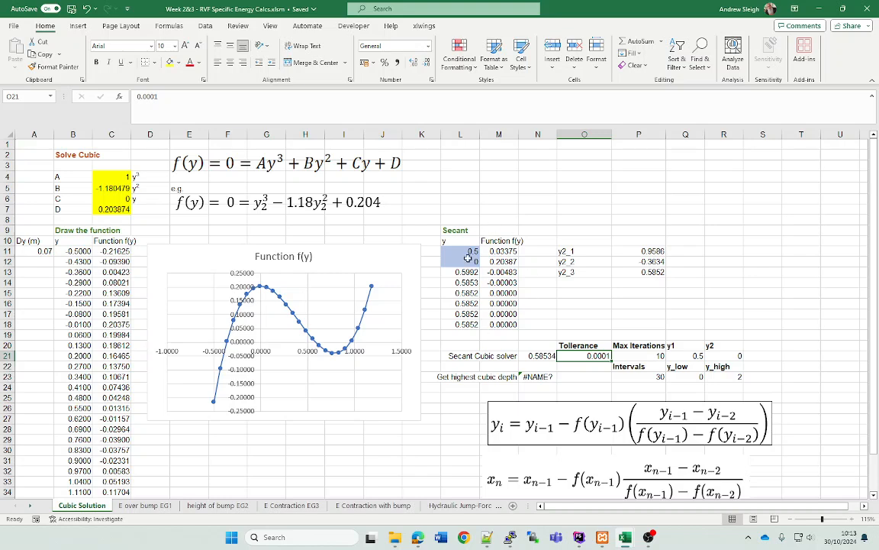
- Re-enter the GetHighestCubicDepth formula in N23 so it recalculates with the imported function
{"action": "left_click", "coordinate": [450, 378]}
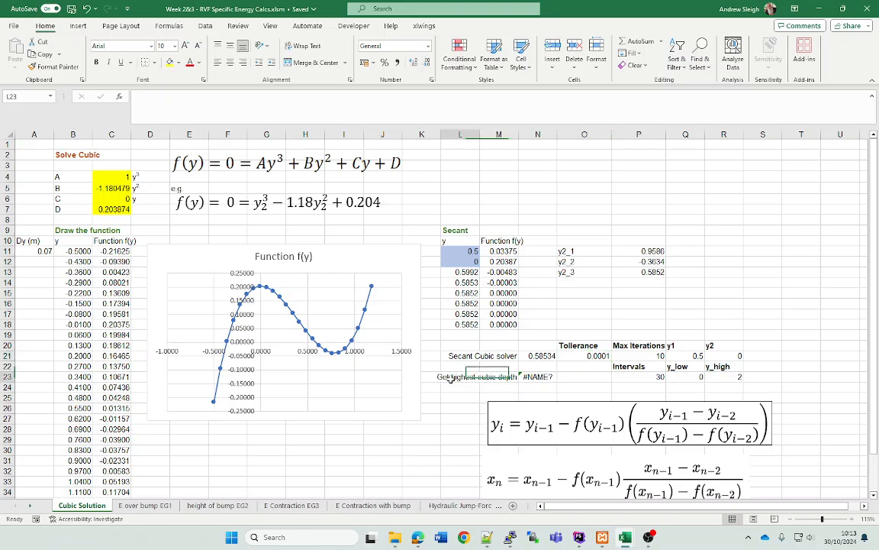
{"action": "left_click", "coordinate": [537, 377]}
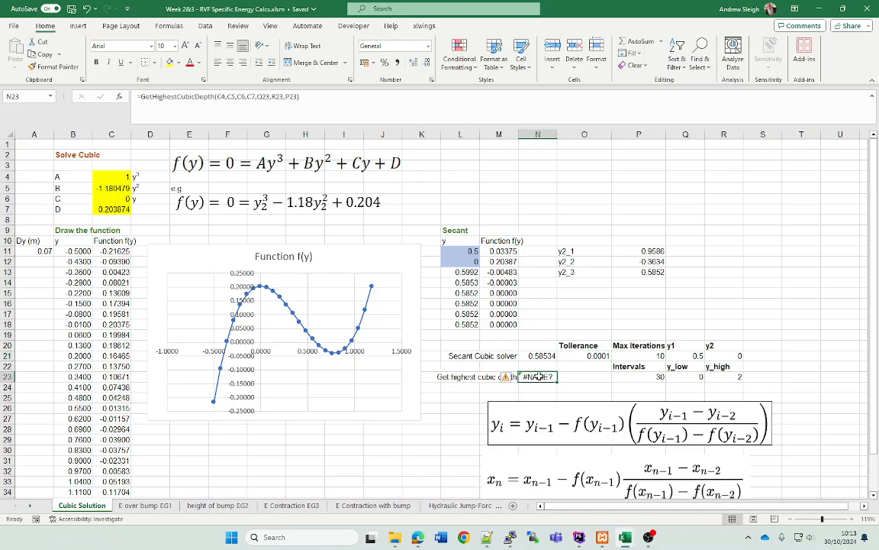
{"action": "left_click", "coordinate": [326, 100]}
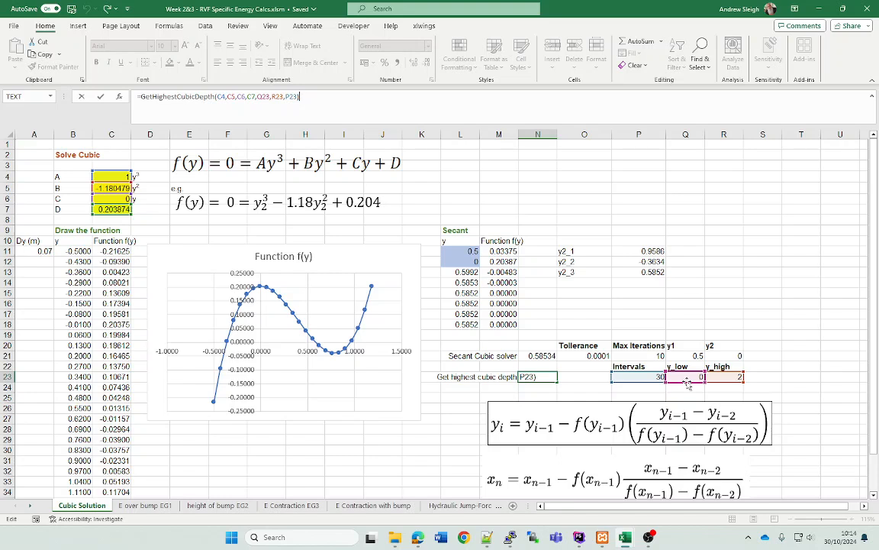
{"action": "key", "text": "Return"}
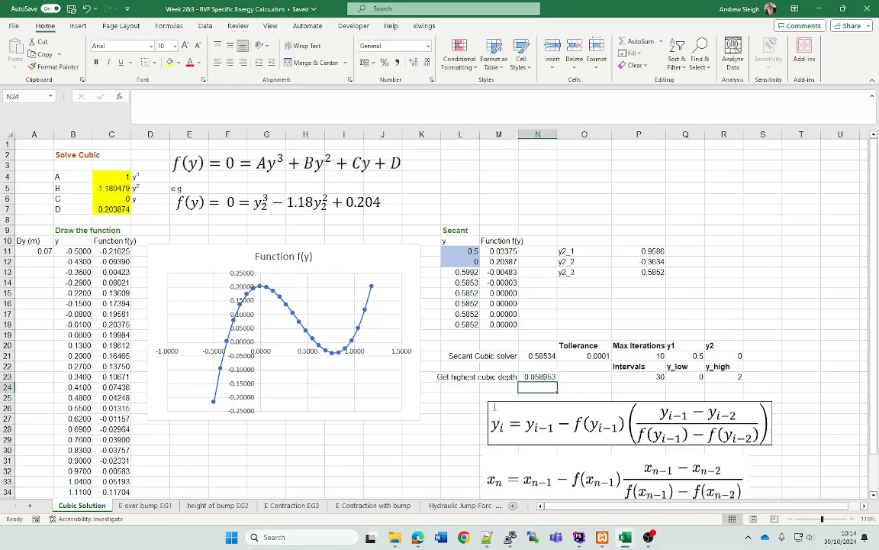
- Compare the highest cubic depth result with the three listed roots y2_1, y2_2 and y2_3
{"action": "key", "text": "Up"}
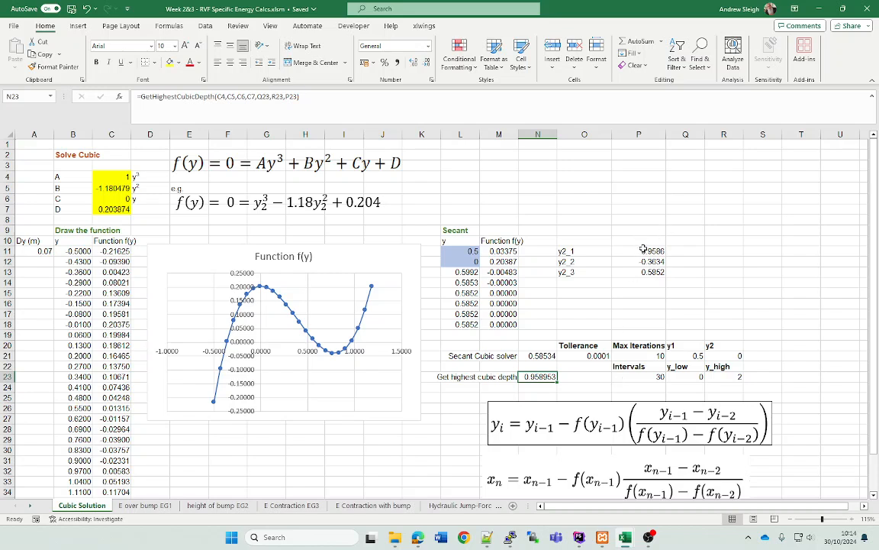
{"action": "left_click_drag", "start_coordinate": [648, 251], "coordinate": [647, 271]}
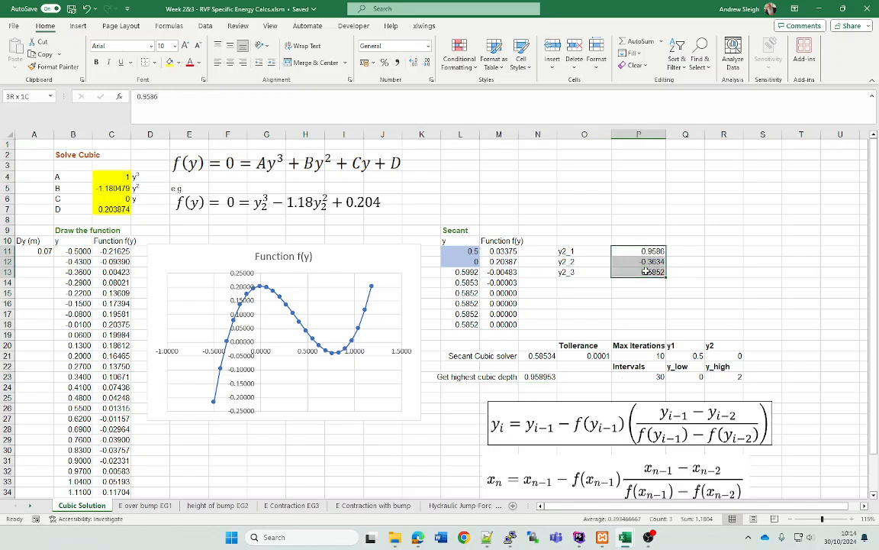
{"action": "left_click", "coordinate": [618, 322]}
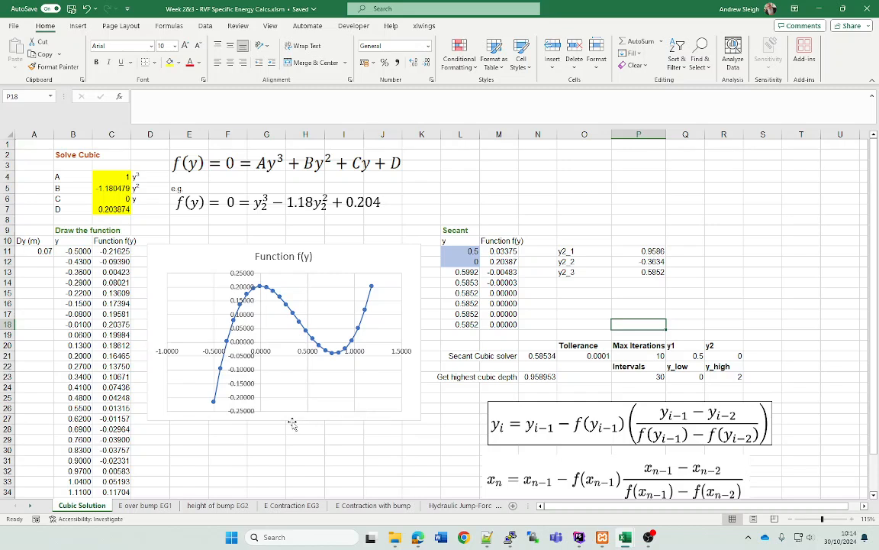
- Open the E over bump EG1 sheet and review the channel width, hump height and y2 depth in the problem text and diagram
{"action": "left_click", "coordinate": [144, 506]}
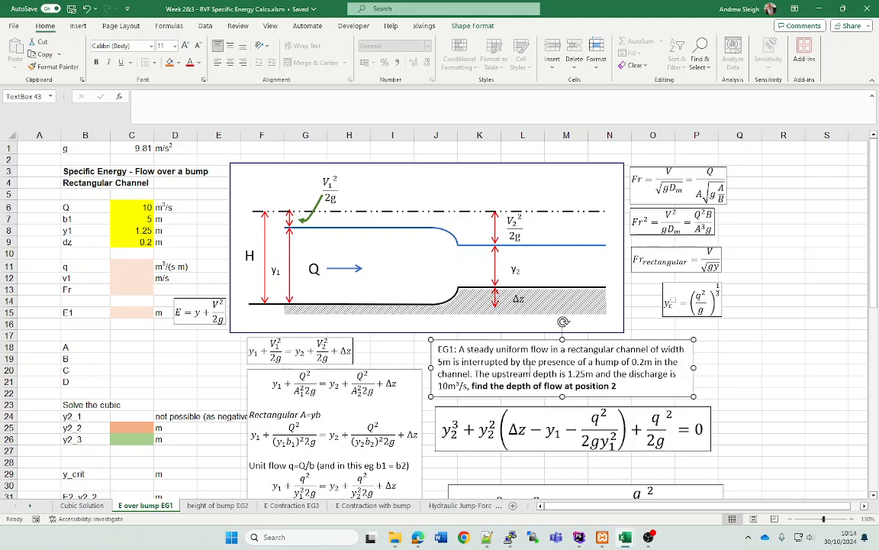
{"action": "double_click", "coordinate": [445, 362]}
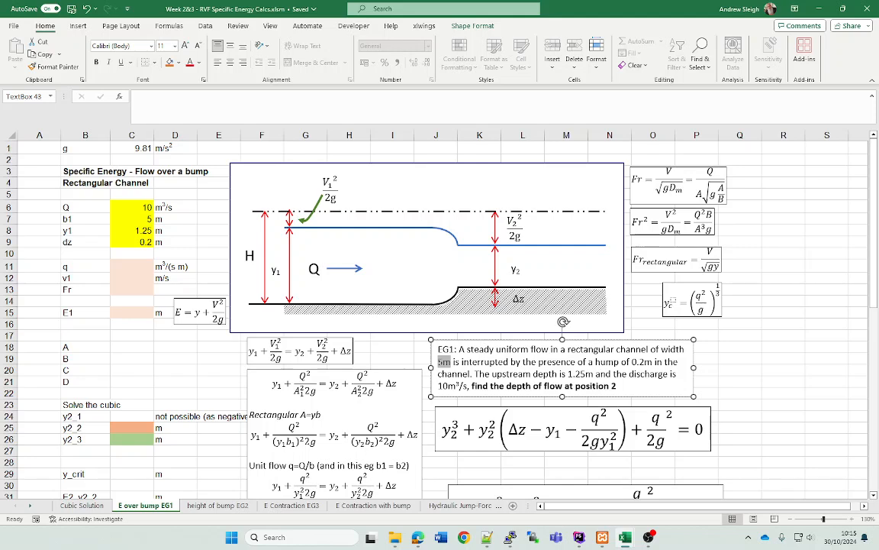
{"action": "left_click", "coordinate": [554, 374]}
{"action": "double_click", "coordinate": [640, 362]}
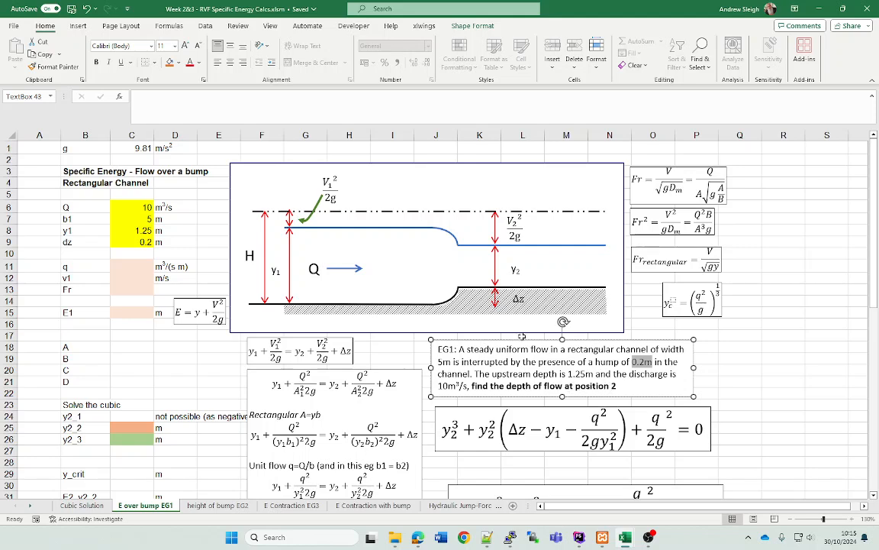
{"action": "left_click", "coordinate": [525, 275]}
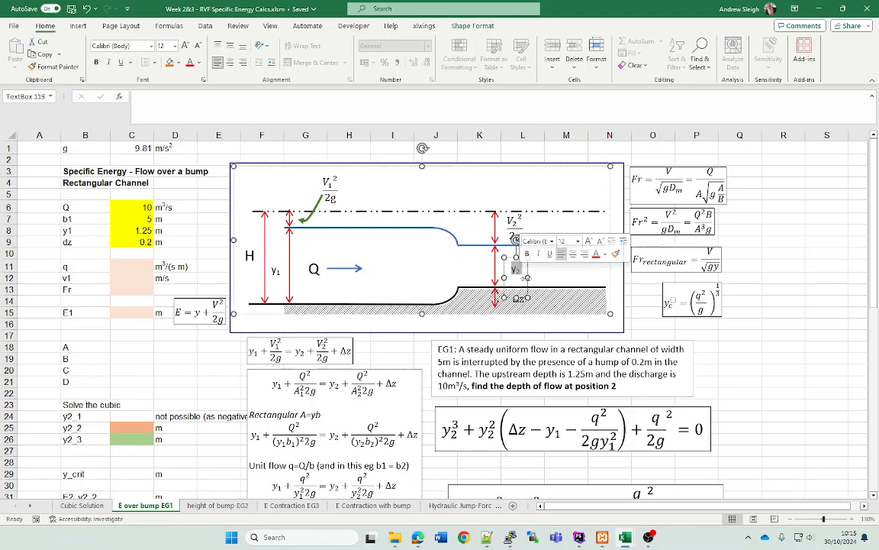
{"action": "left_click", "coordinate": [555, 291]}
- Check the input values for Q, b1, y1 and dz in C6:C9 against the problem statement
{"action": "left_click", "coordinate": [202, 245]}
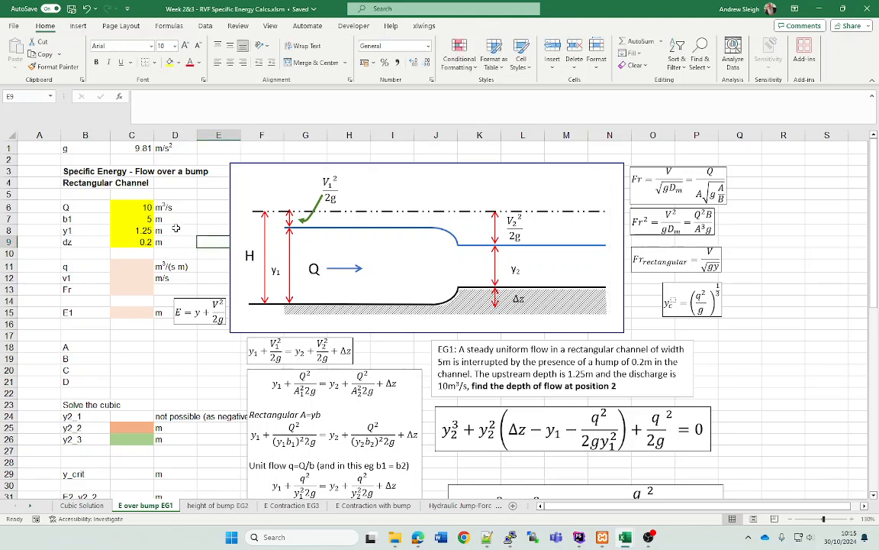
{"action": "left_click_drag", "start_coordinate": [131, 205], "coordinate": [142, 242]}
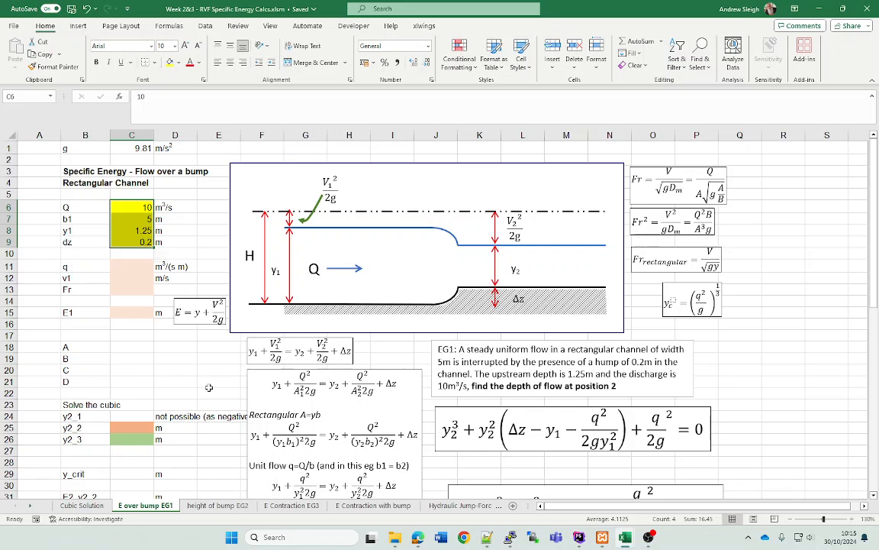
{"action": "left_click", "coordinate": [217, 382]}
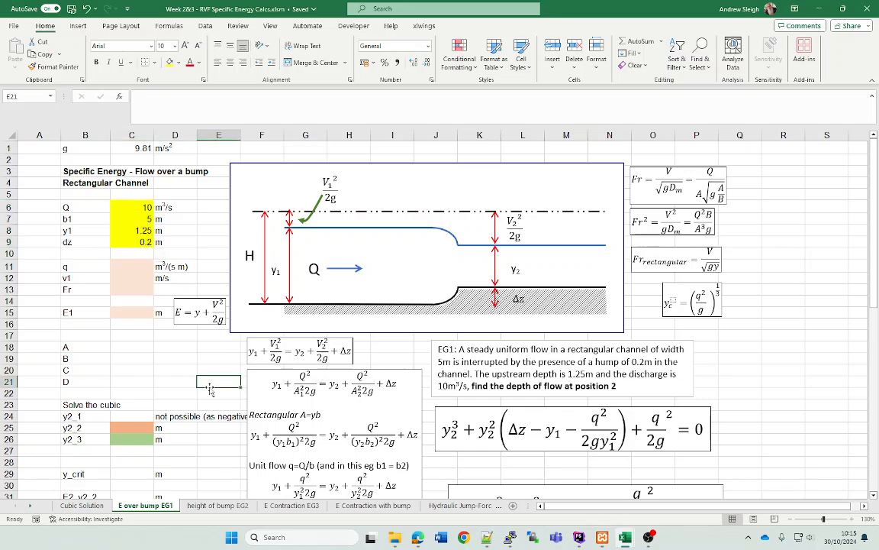
{"action": "left_click", "coordinate": [396, 541]}
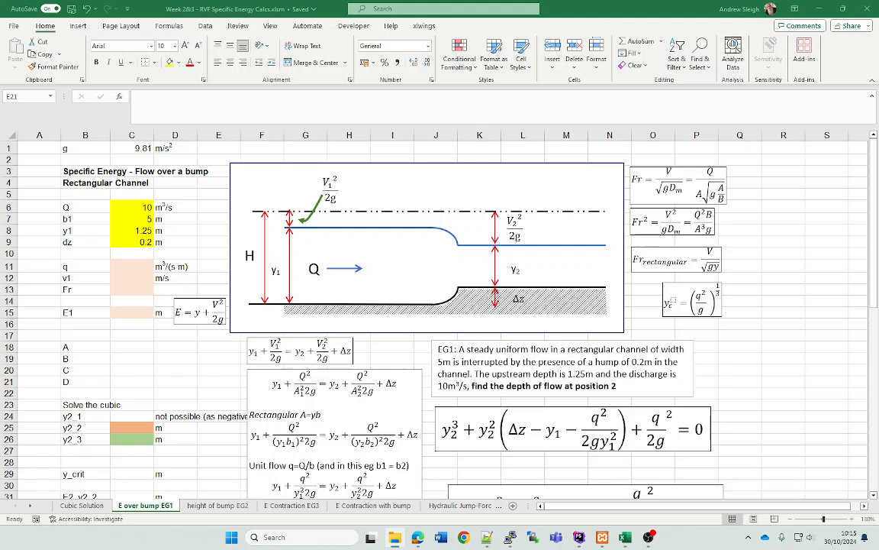
{"action": "key", "text": "alt+Tab"}
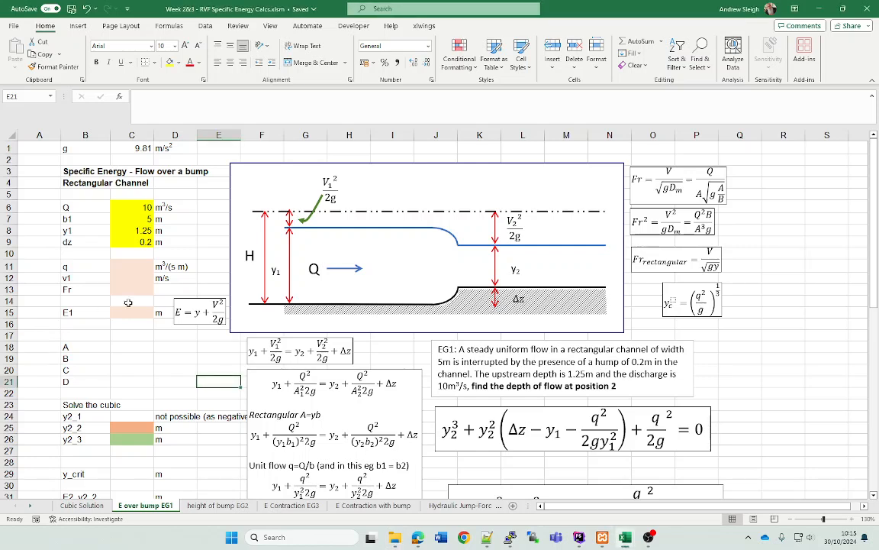
- Calculate the unit flow q in C11 as discharge over channel width with the formula =C6/C7
{"action": "left_click", "coordinate": [175, 250]}
{"action": "left_click", "coordinate": [119, 268]}
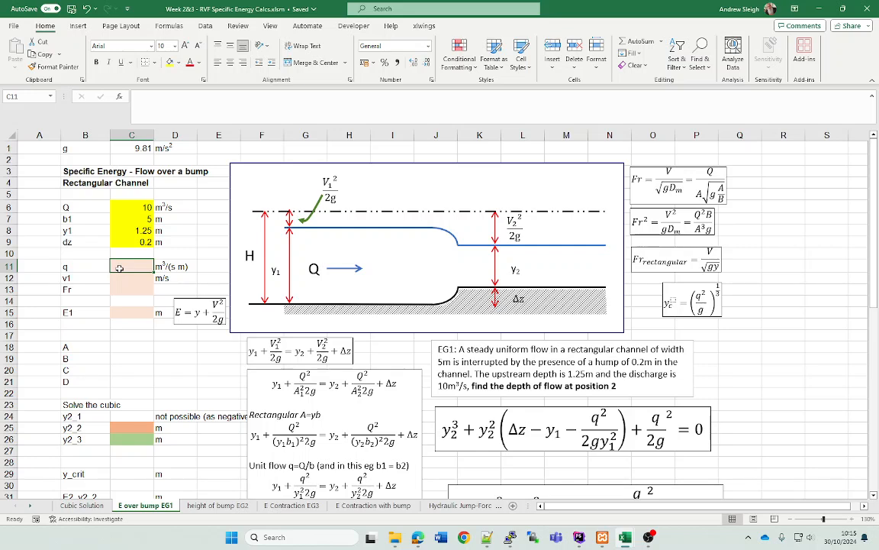
{"action": "left_click", "coordinate": [130, 205]}
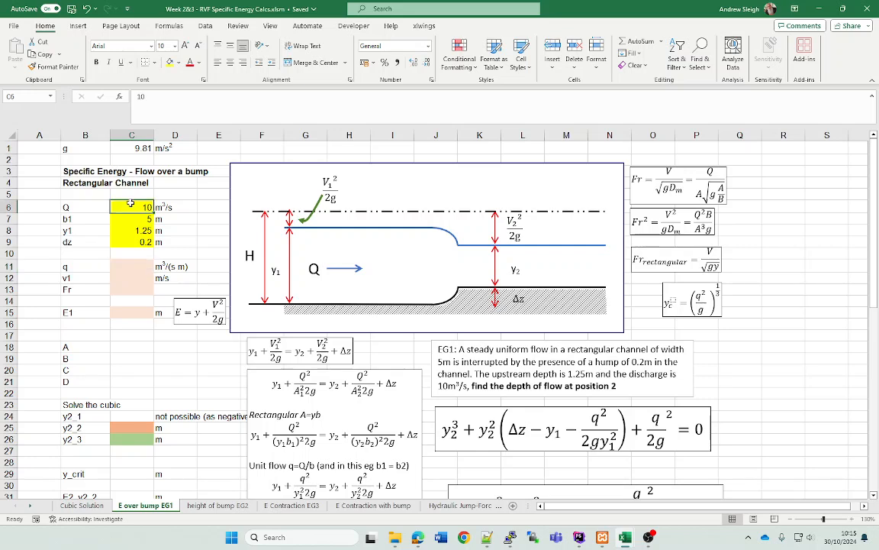
{"action": "left_click", "coordinate": [134, 267]}
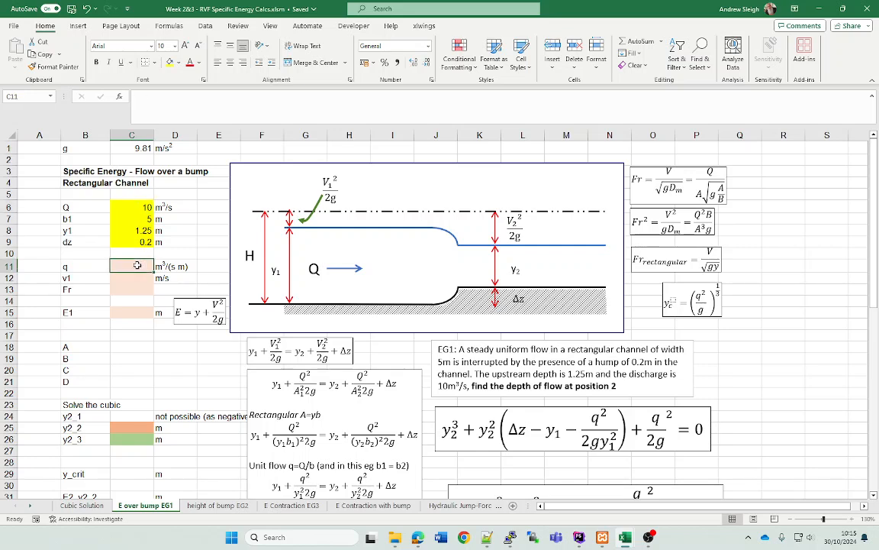
{"action": "type", "text": "="}
{"action": "left_click", "coordinate": [133, 206]}
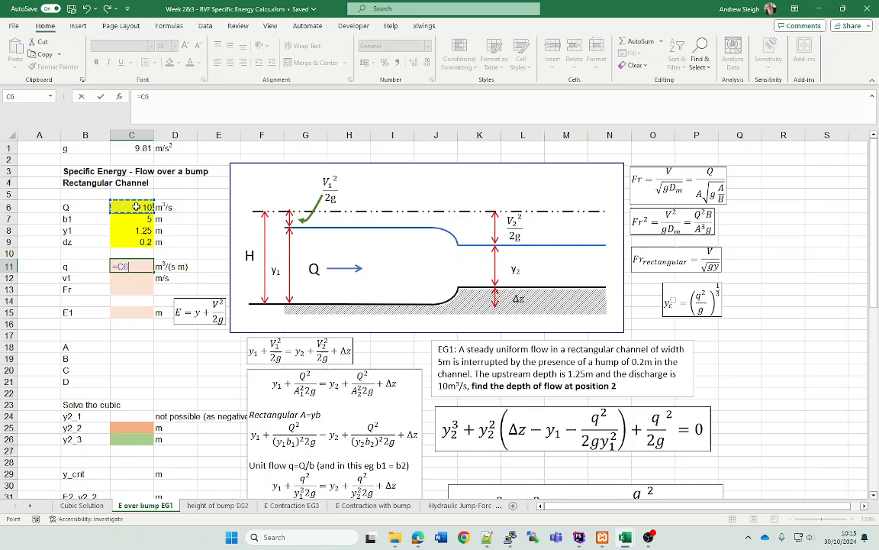
{"action": "type", "text": "/"}
{"action": "left_click", "coordinate": [135, 219]}
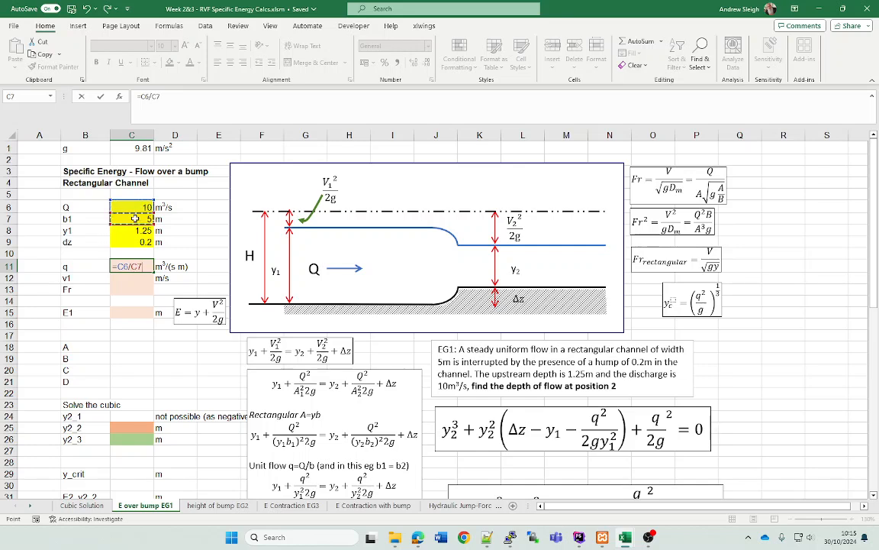
{"action": "key", "text": "Return"}
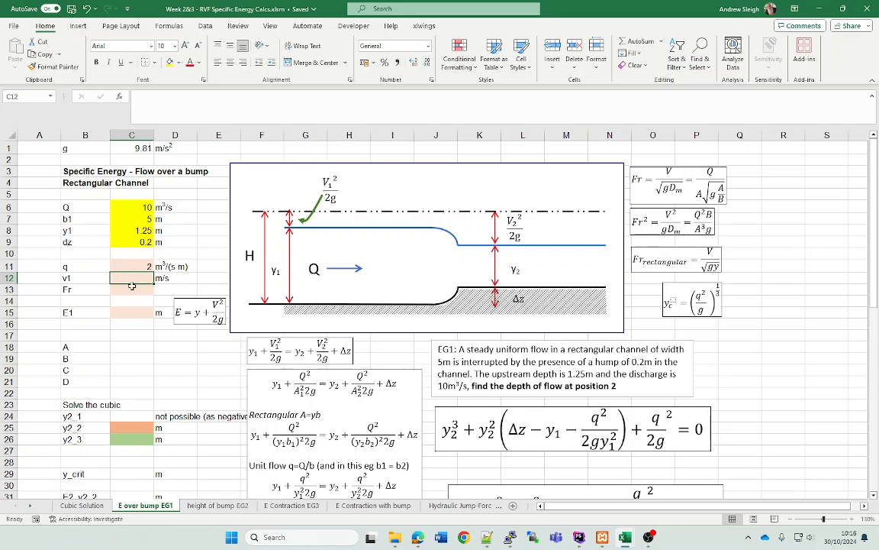
- Calculate the upstream velocity v1 in C12 as discharge over flow area with the formula =C6/(C7*C8)
{"action": "type", "text": "="}
{"action": "left_click", "coordinate": [135, 207]}
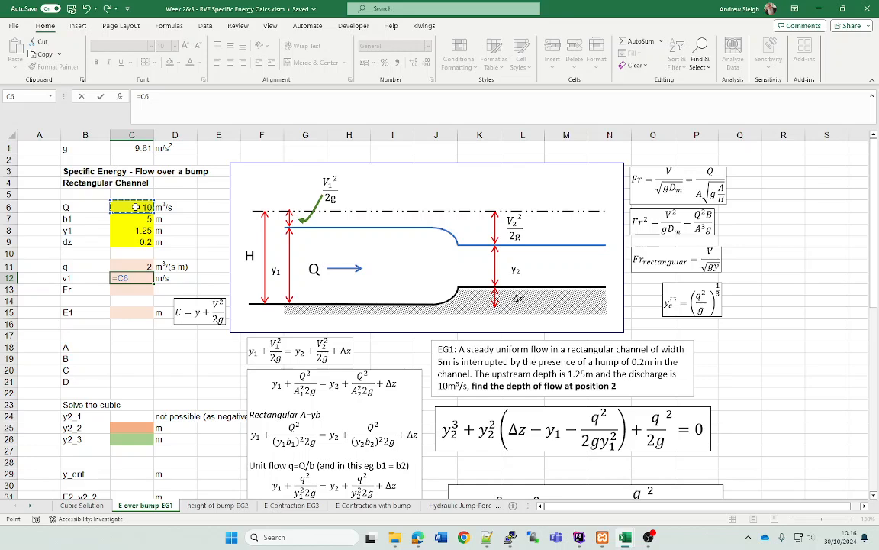
{"action": "type", "text": "/("}
{"action": "left_click", "coordinate": [133, 218]}
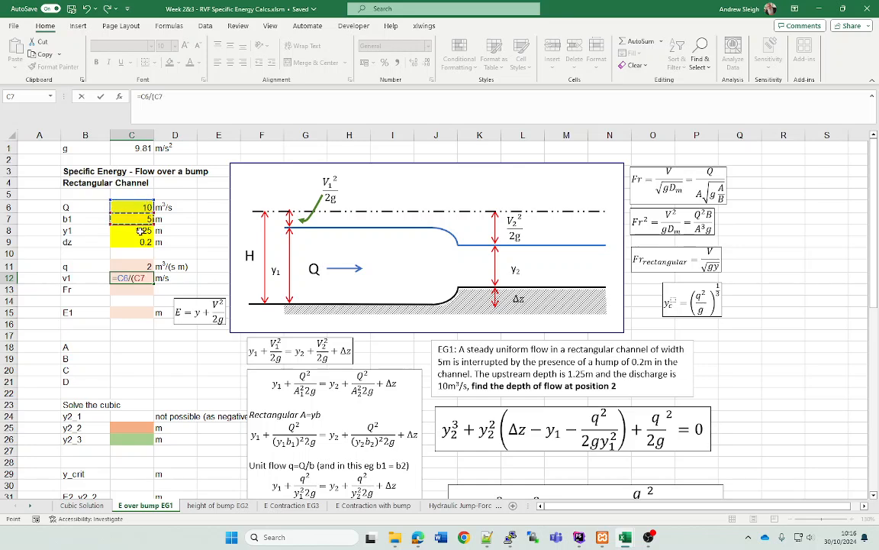
{"action": "type", "text": "*"}
{"action": "left_click", "coordinate": [142, 231]}
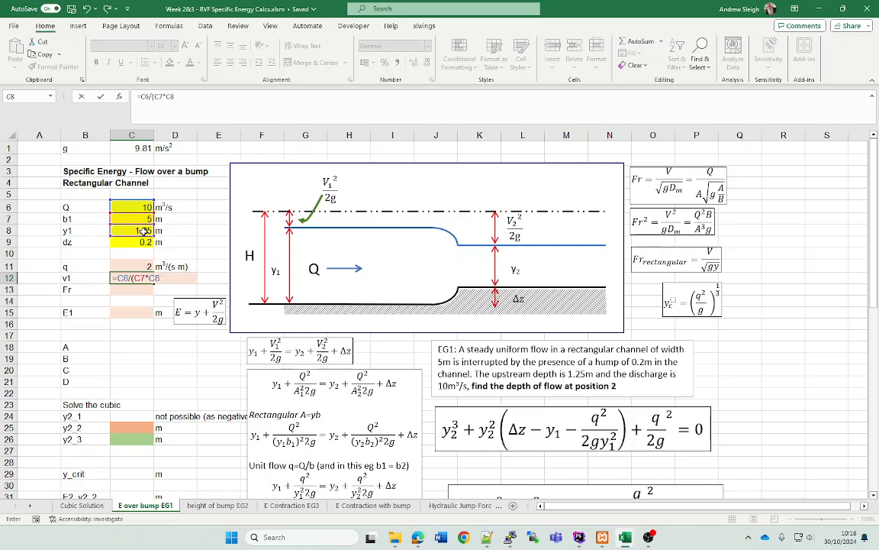
{"action": "type", "text": ")"}
{"action": "key", "text": "Return"}
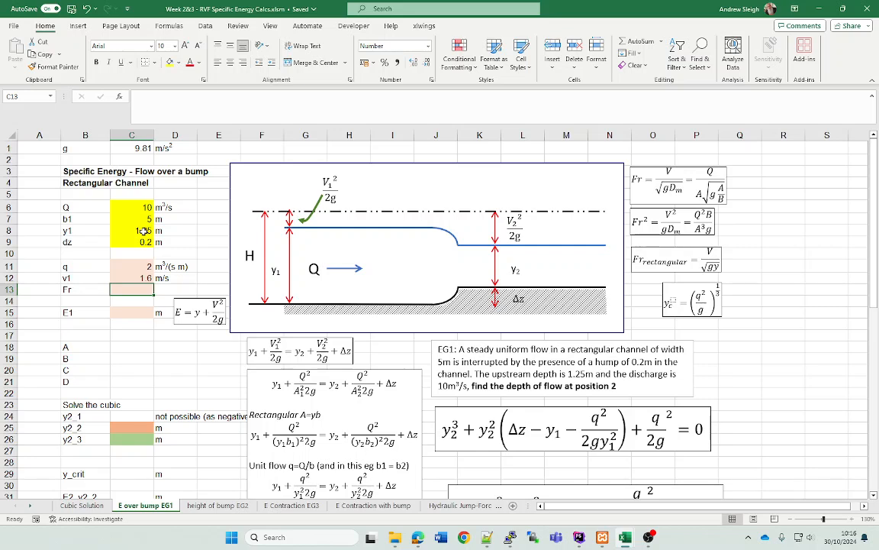
- Calculate the rectangular-channel Froude number Fr in C13 with the formula =C12/SQRT(C1*C8)
{"action": "type", "text": "="}
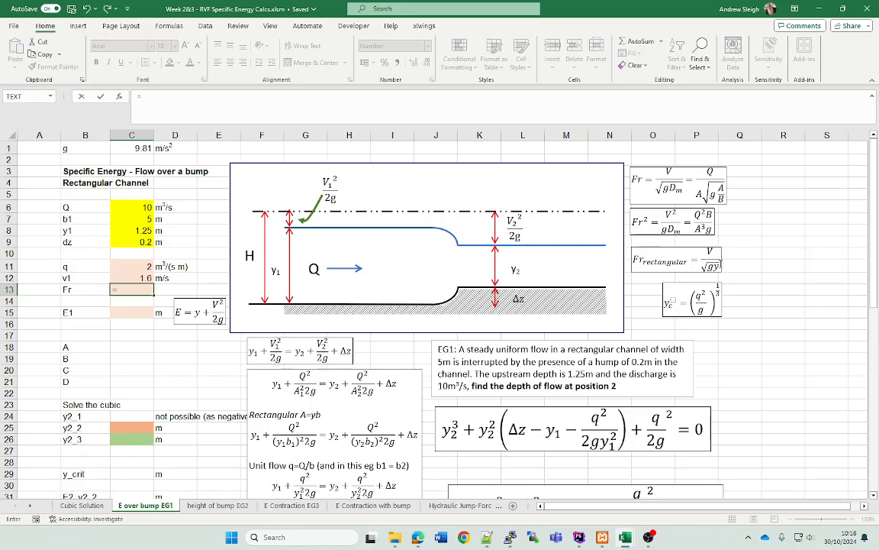
{"action": "left_click", "coordinate": [136, 278]}
{"action": "type", "text": "/sqrt("}
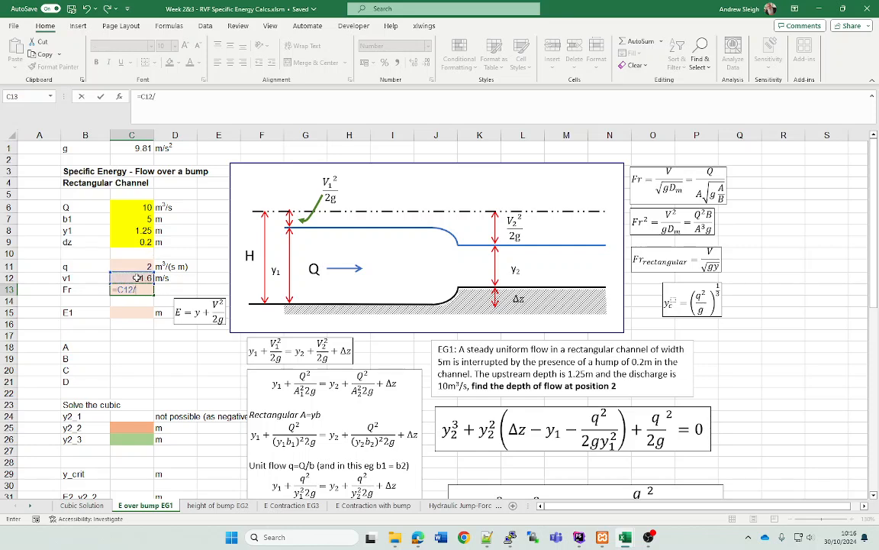
{"action": "left_click", "coordinate": [142, 148]}
{"action": "type", "text": "*"}
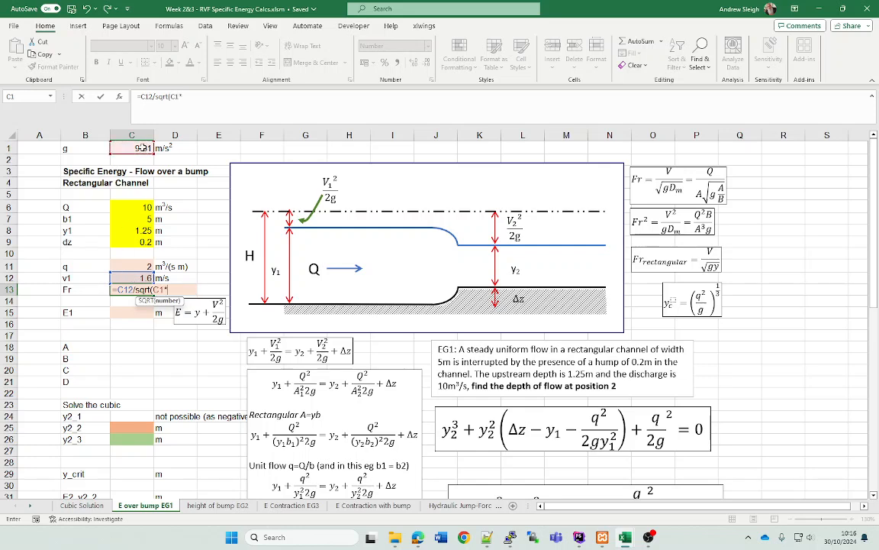
{"action": "left_click", "coordinate": [132, 230]}
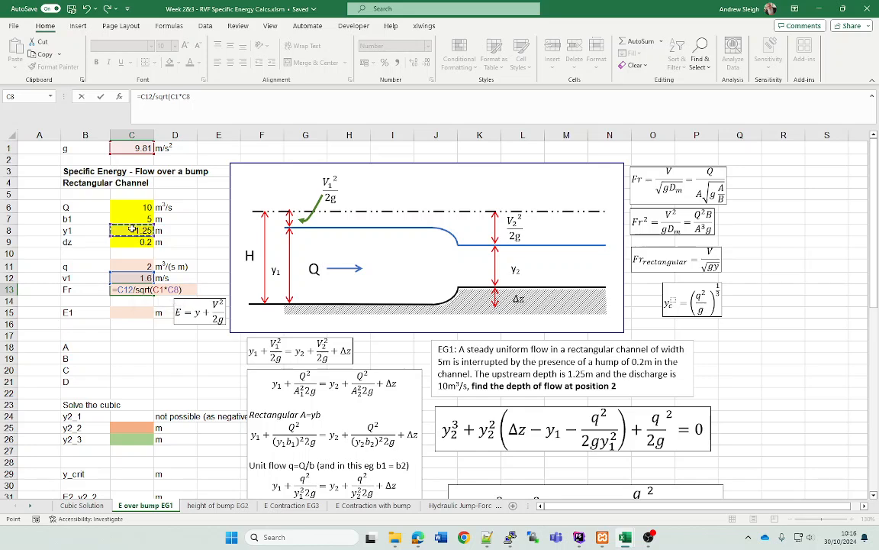
{"action": "key", "text": "Return"}
{"action": "key", "text": "Up"}
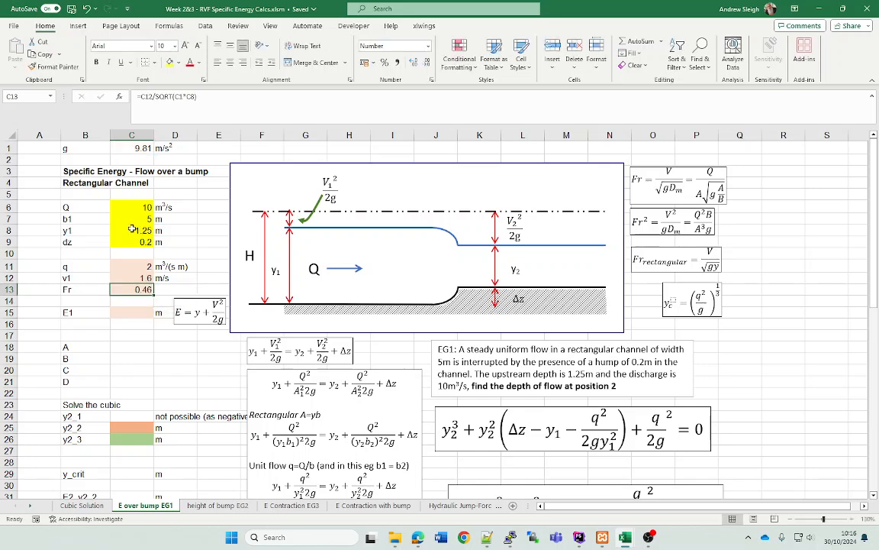
- Calculate the upstream specific energy E1 in C15 with the formula =C8+C12^2/2/C1
{"action": "left_click", "coordinate": [145, 313]}
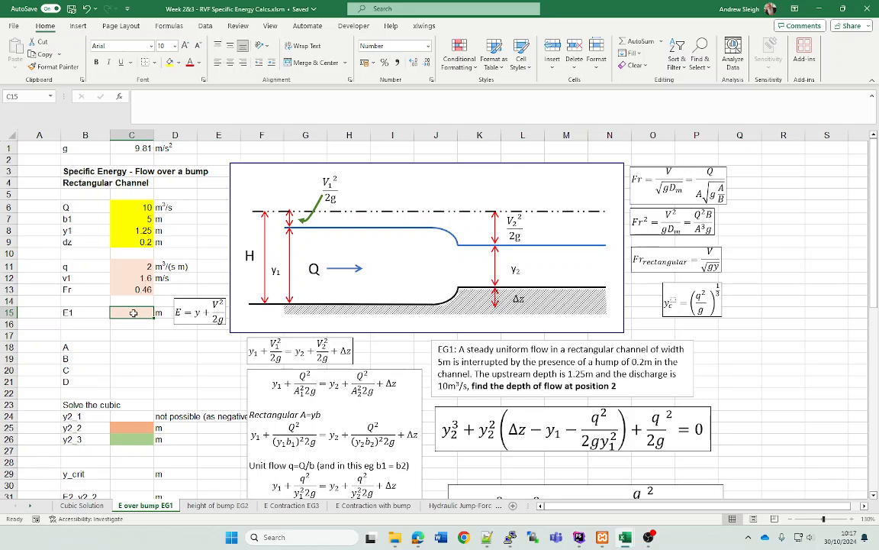
{"action": "type", "text": "="}
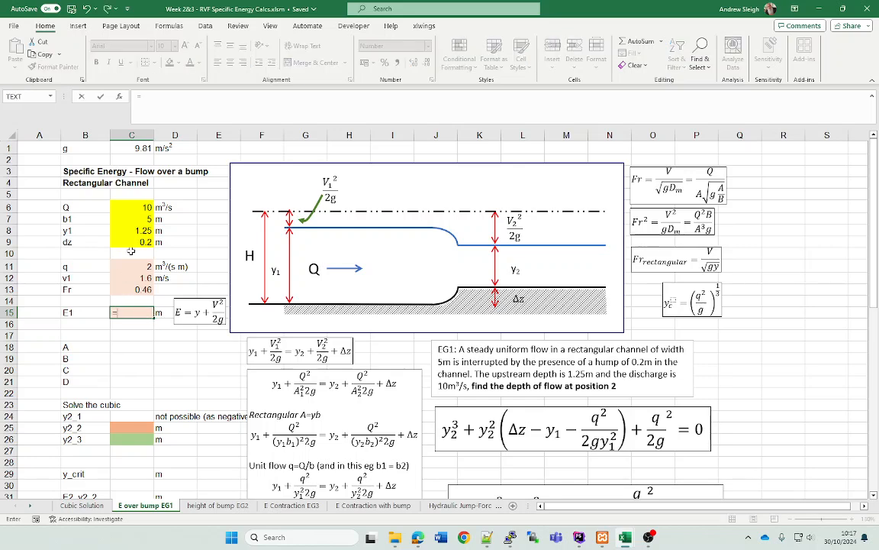
{"action": "left_click", "coordinate": [133, 231]}
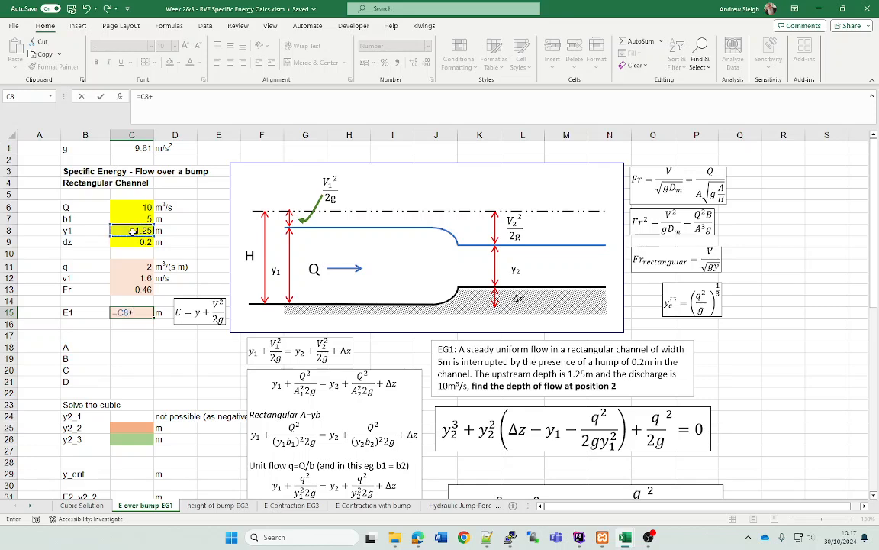
{"action": "type", "text": "+"}
{"action": "left_click", "coordinate": [133, 278]}
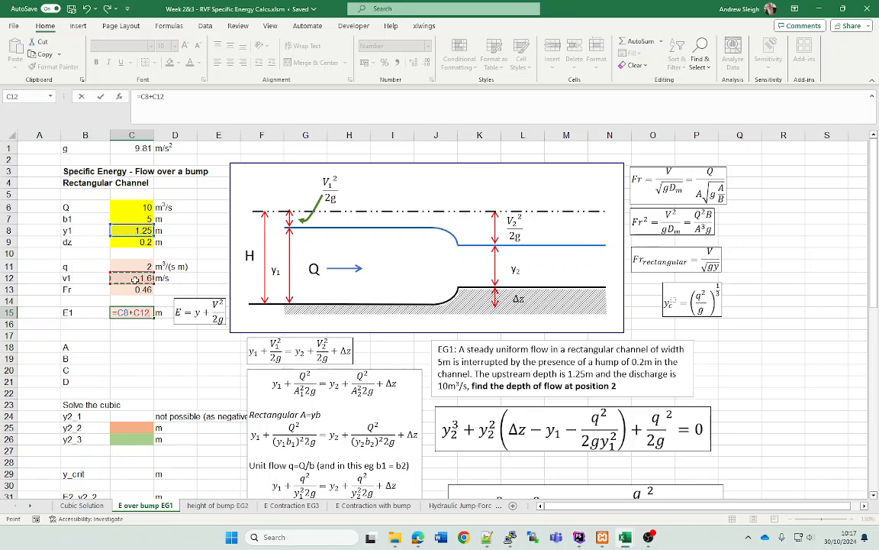
{"action": "type", "text": "^2/"}
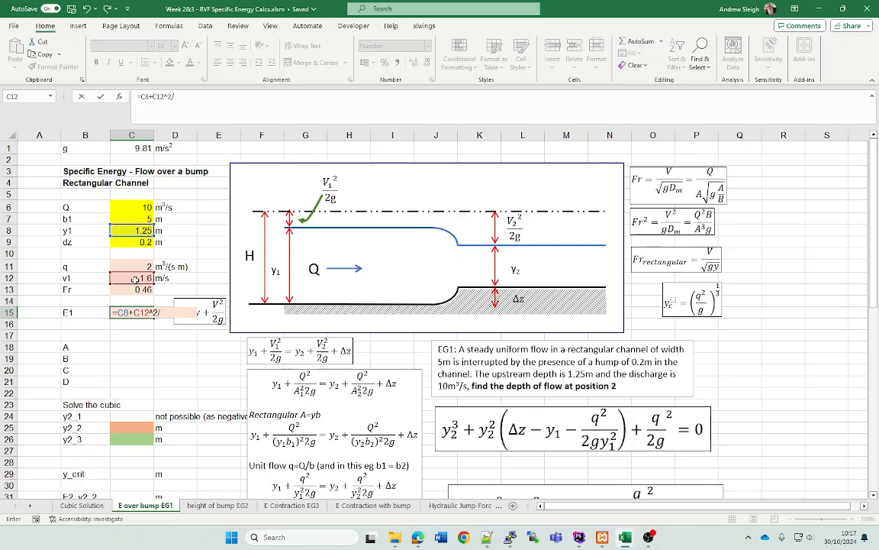
{"action": "type", "text": "2/"}
{"action": "left_click", "coordinate": [138, 150]}
{"action": "key", "text": "Return"}
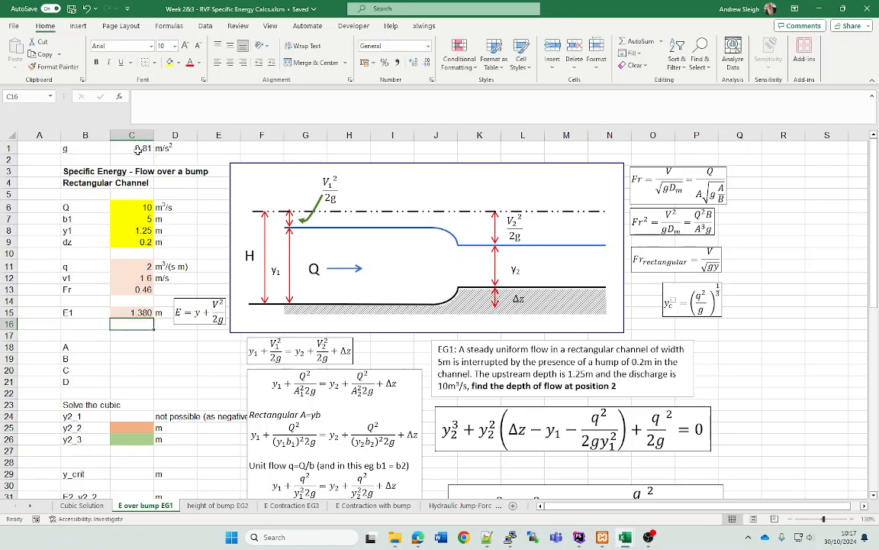
{"action": "left_click", "coordinate": [135, 314]}
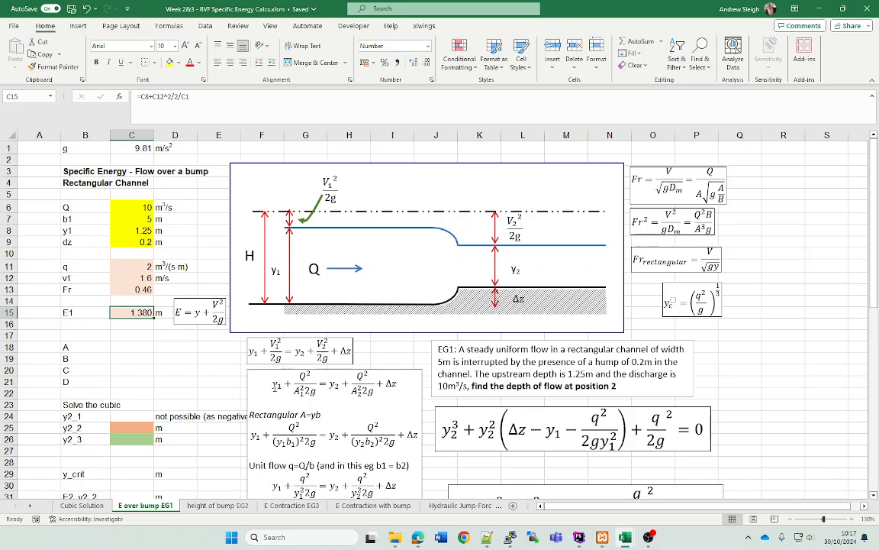
- Examine the energy balance equation and the rearranged cubic in y2, including its bracketed squared-term coefficient and its constant term
{"action": "left_click", "coordinate": [294, 353]}
{"action": "left_click", "coordinate": [290, 365]}
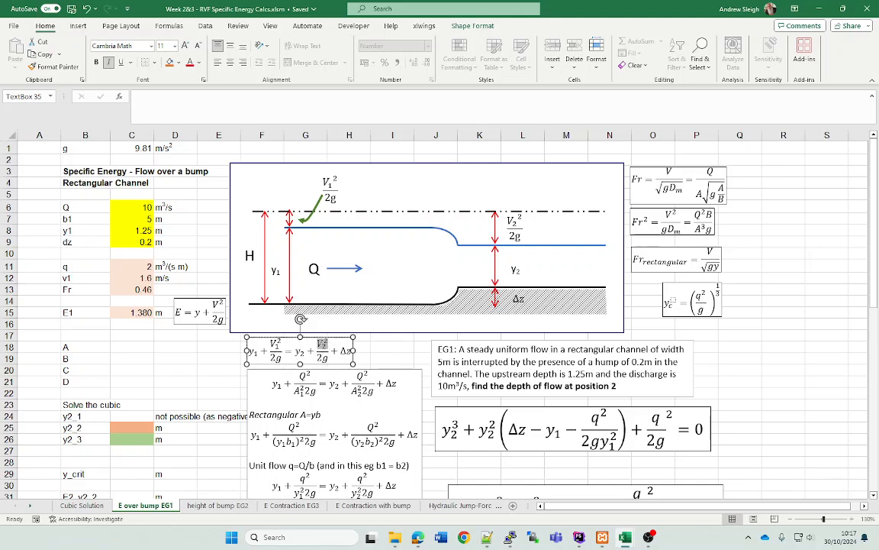
{"action": "double_click", "coordinate": [321, 344]}
{"action": "left_click_drag", "start_coordinate": [341, 351], "coordinate": [251, 356]}
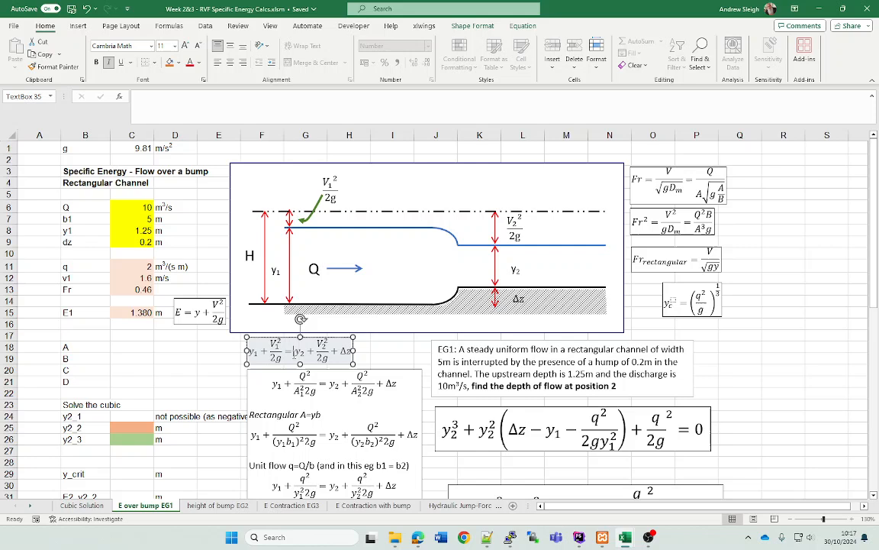
{"action": "left_click", "coordinate": [222, 354]}
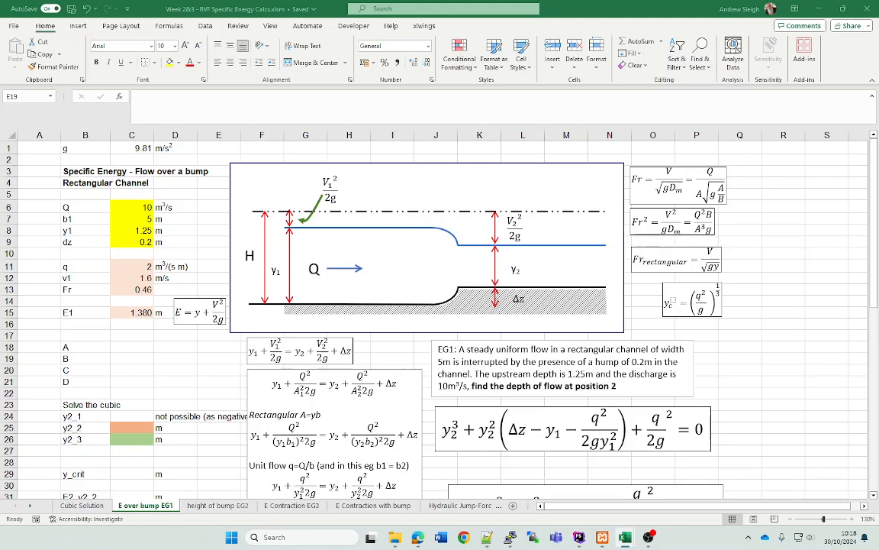
{"action": "left_click", "coordinate": [131, 348]}
{"action": "scroll", "coordinate": [209, 359], "scroll_direction": "down", "scroll_amount": 1}
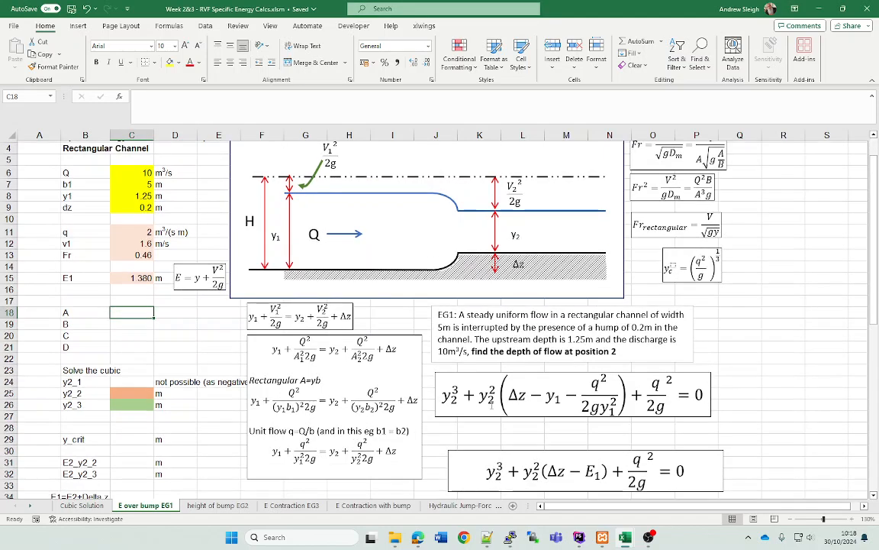
{"action": "left_click", "coordinate": [486, 397]}
{"action": "left_click", "coordinate": [481, 417]}
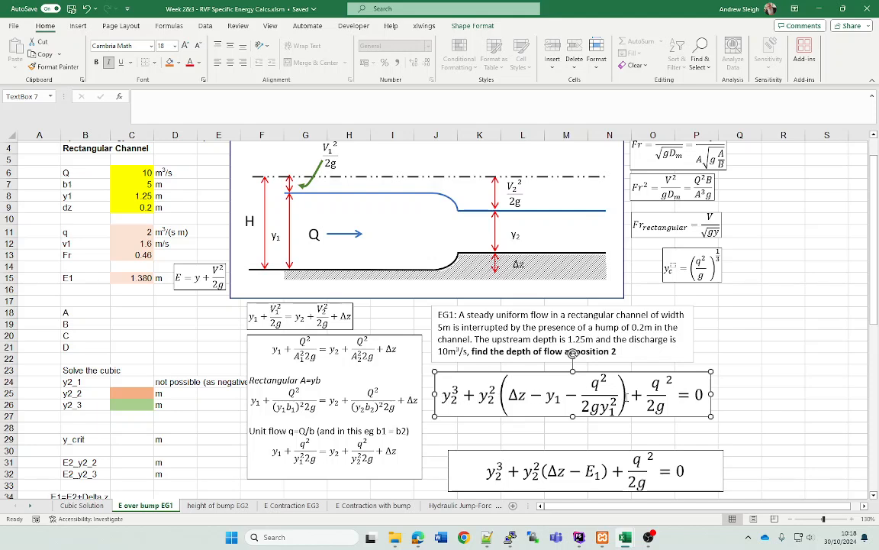
{"action": "left_click_drag", "start_coordinate": [619, 403], "coordinate": [507, 397]}
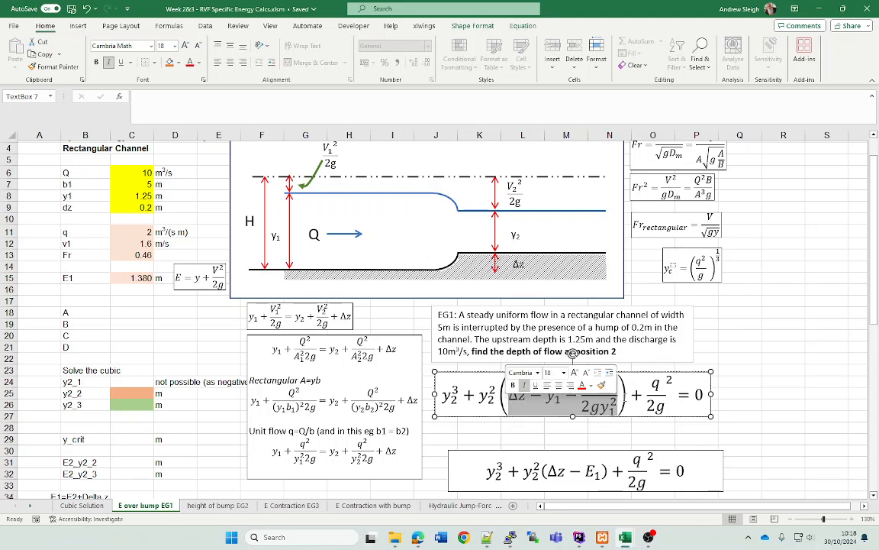
{"action": "left_click_drag", "start_coordinate": [647, 398], "coordinate": [665, 400]}
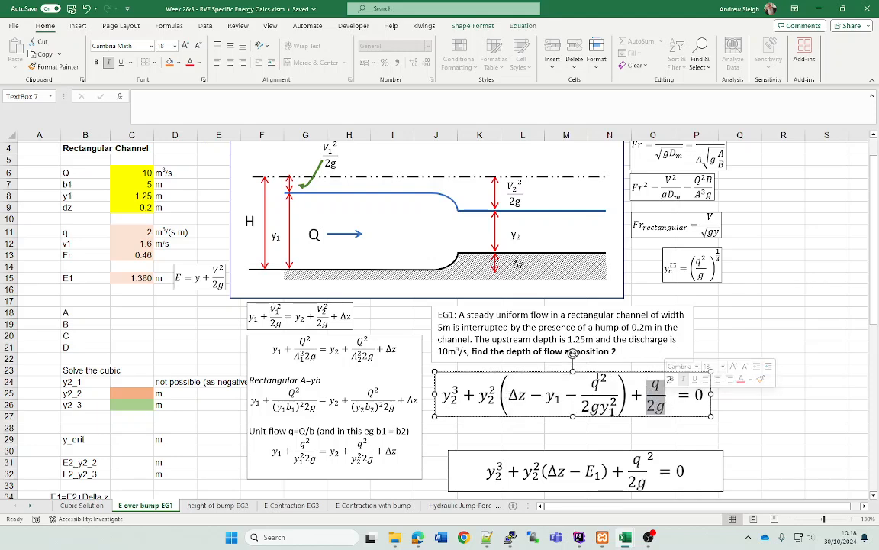
- Enter the cubic coefficient A in C18 as =1
{"action": "left_click", "coordinate": [120, 309]}
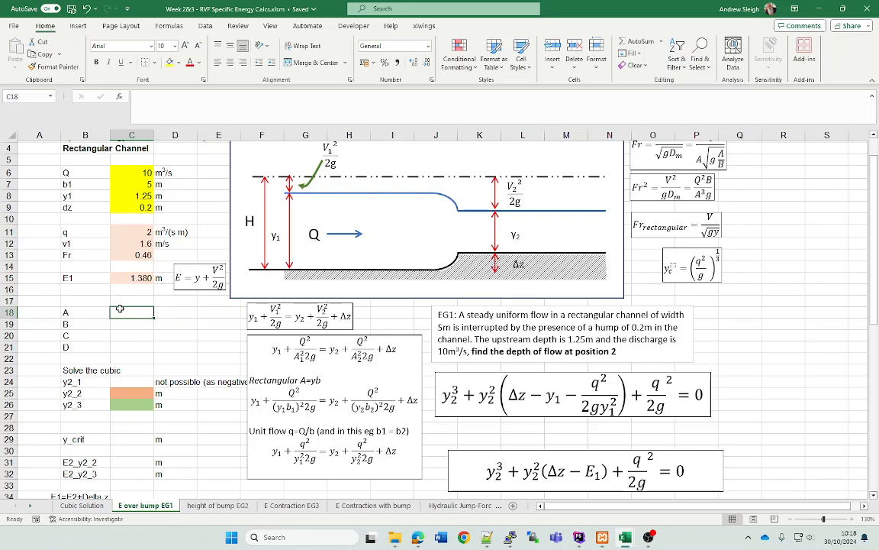
{"action": "type", "text": "=1"}
{"action": "key", "text": "Return"}
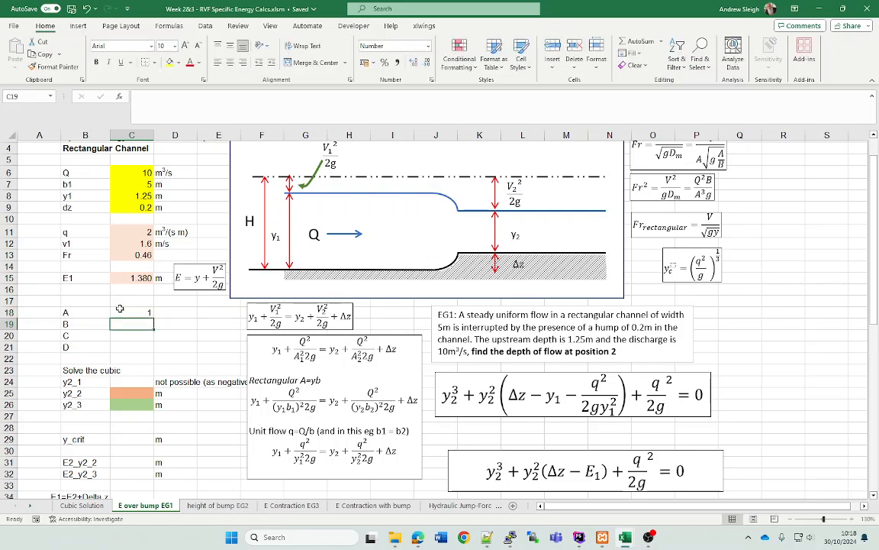
- Calculate the cubic coefficient B in C19 with the formula =C9-C8-C11^2/2/C1/C8^2
{"action": "type", "text": "="}
{"action": "left_click_drag", "start_coordinate": [509, 396], "coordinate": [617, 398]}
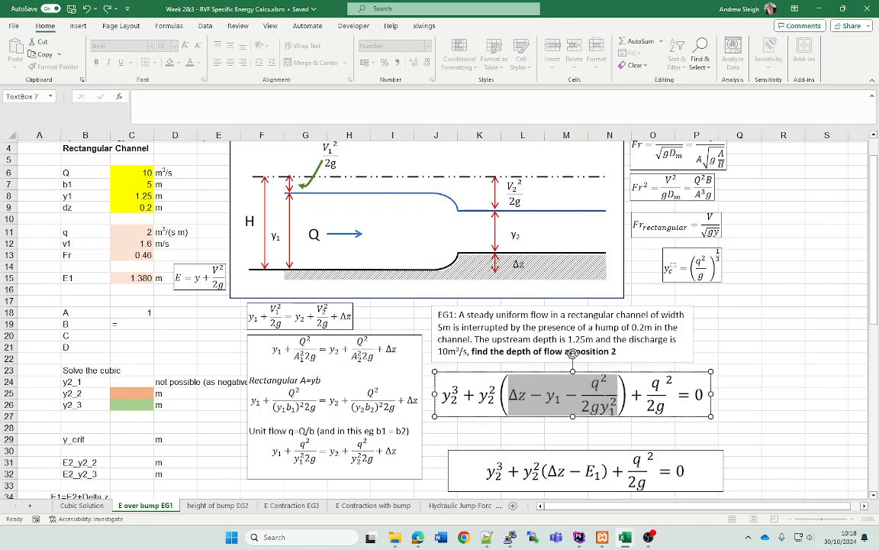
{"action": "double_click", "coordinate": [141, 324]}
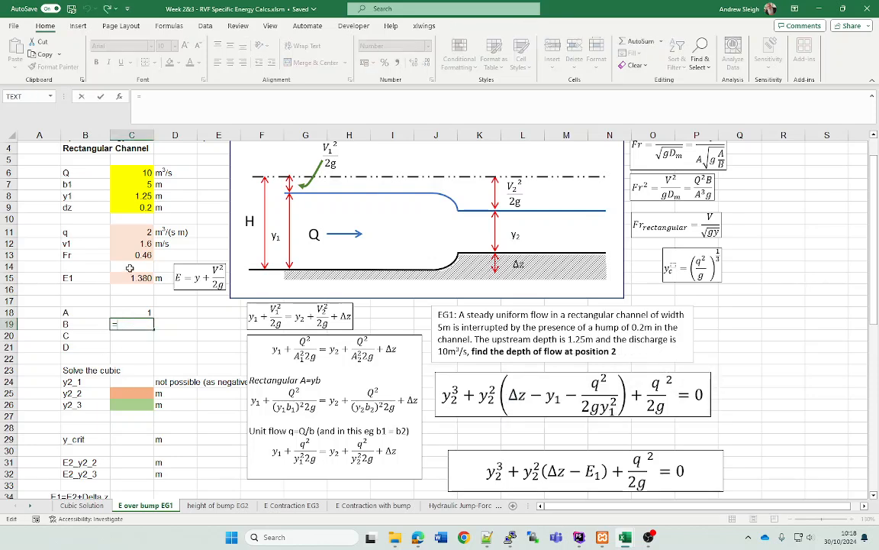
{"action": "left_click", "coordinate": [131, 206]}
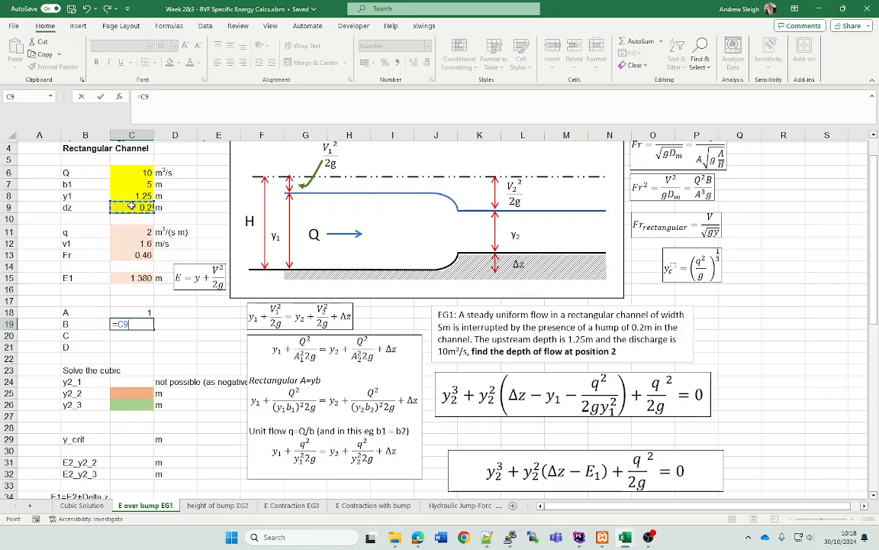
{"action": "type", "text": "-"}
{"action": "left_click", "coordinate": [134, 195]}
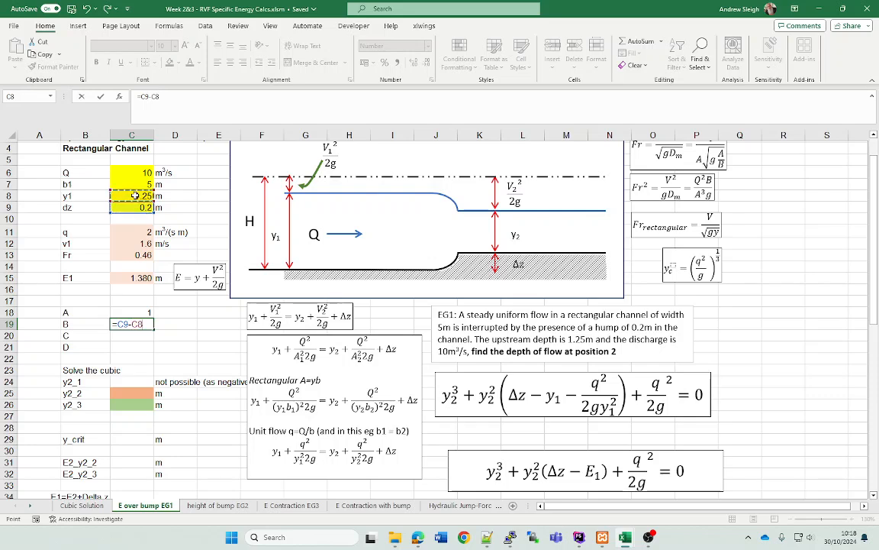
{"action": "type", "text": "-"}
{"action": "left_click", "coordinate": [128, 232]}
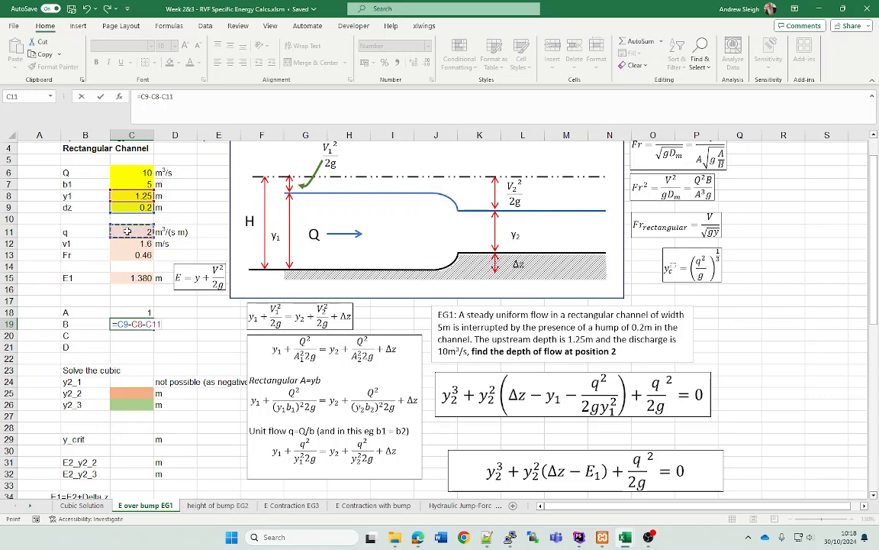
{"action": "type", "text": "^2/2/"}
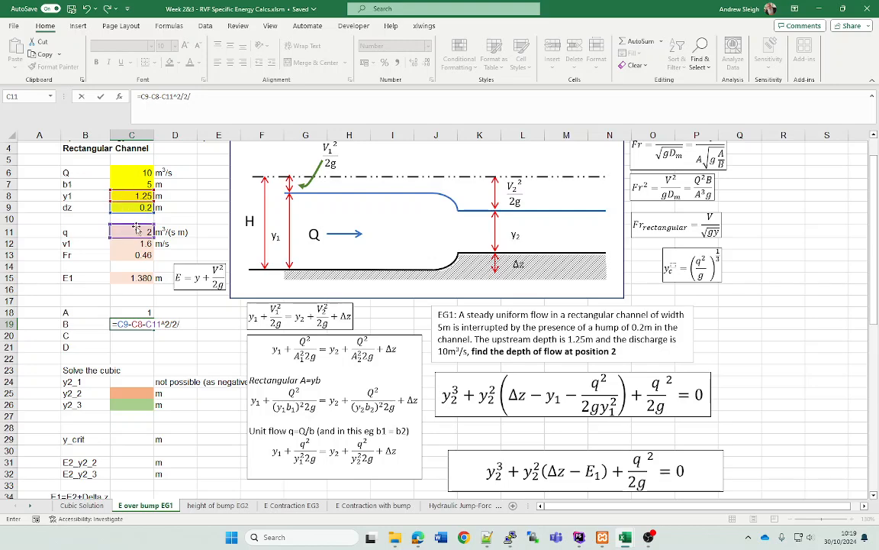
{"action": "scroll", "coordinate": [123, 165], "scroll_direction": "up", "scroll_amount": 1}
{"action": "left_click", "coordinate": [135, 148]}
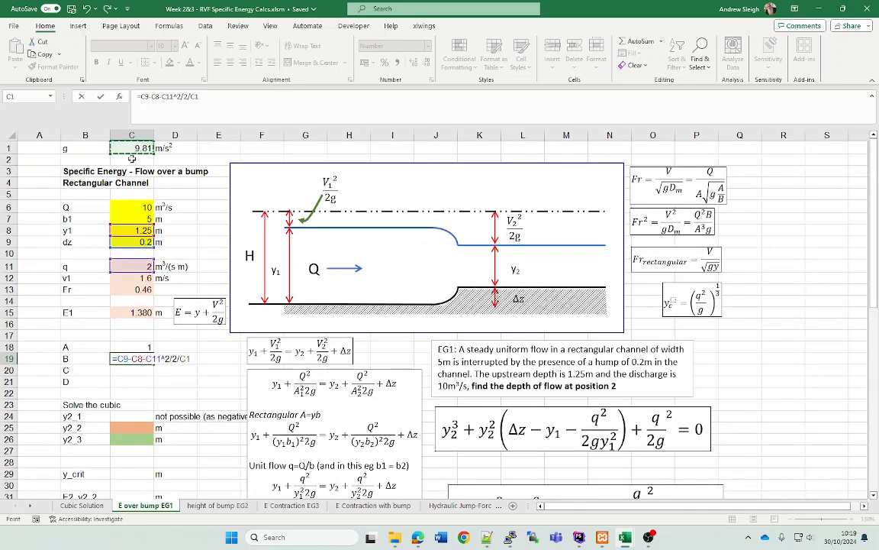
{"action": "type", "text": "/"}
{"action": "left_click", "coordinate": [137, 229]}
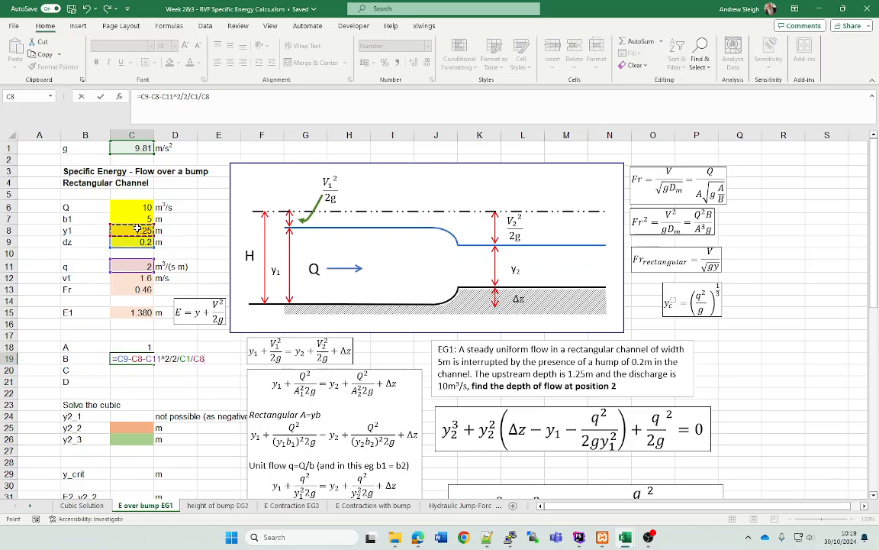
{"action": "type", "text": "^2"}
{"action": "key", "text": "Return"}
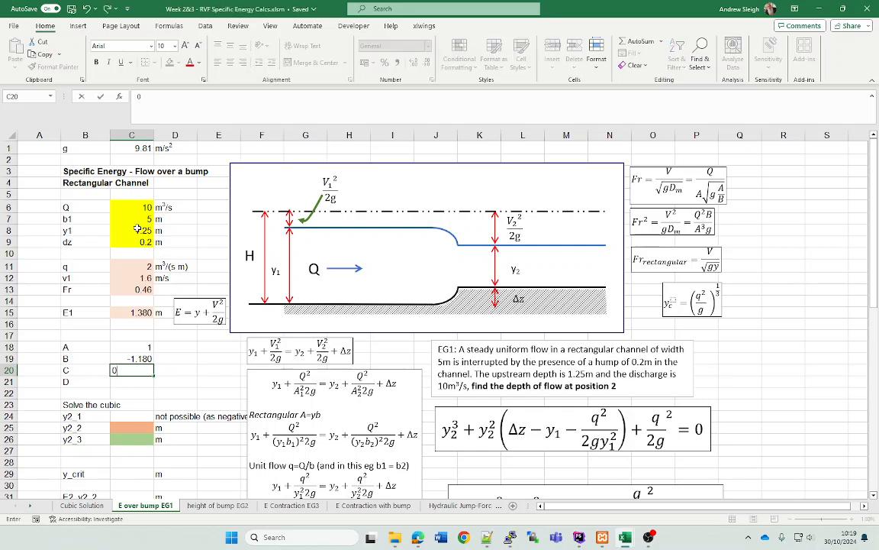
- Enter 0 for the cubic coefficient C in C20 and calculate coefficient D in C21 with the formula =C11^2/2/C1
{"action": "type", "text": "0"}
{"action": "key", "text": "Return"}
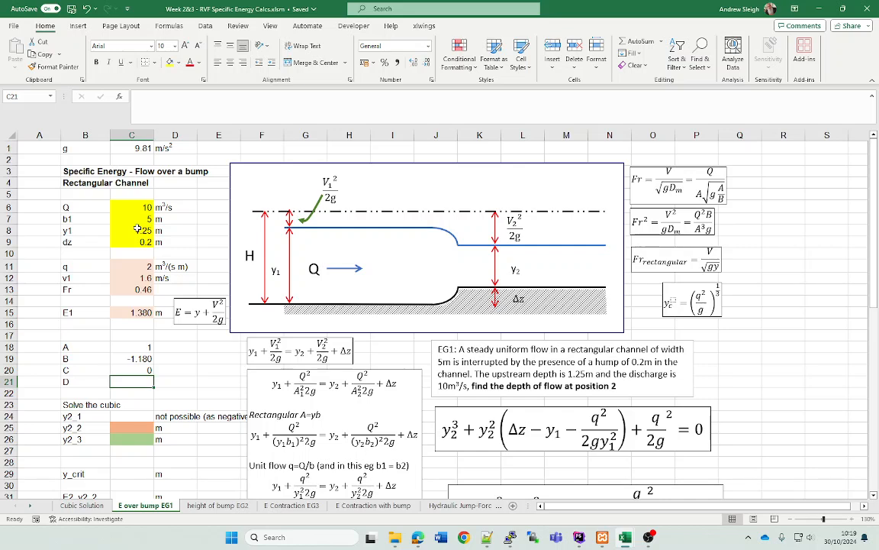
{"action": "left_click", "coordinate": [579, 391]}
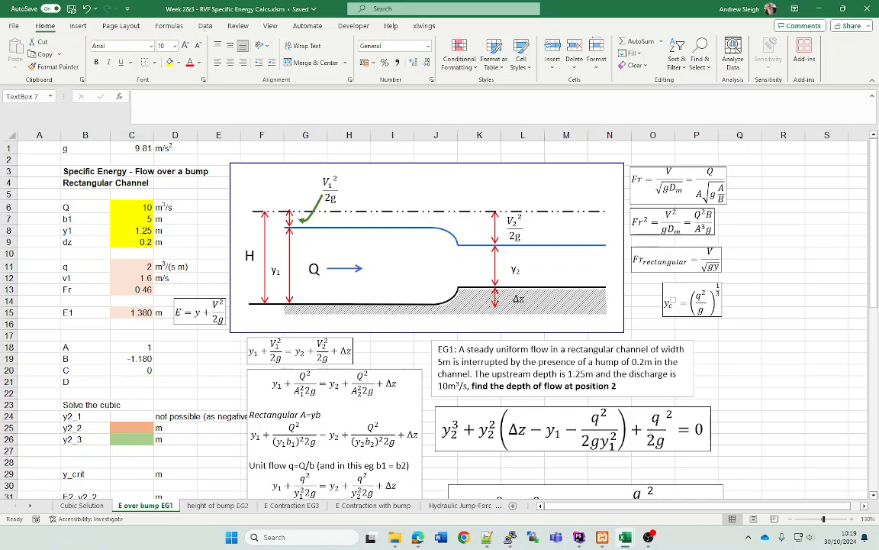
{"action": "double_click", "coordinate": [661, 436]}
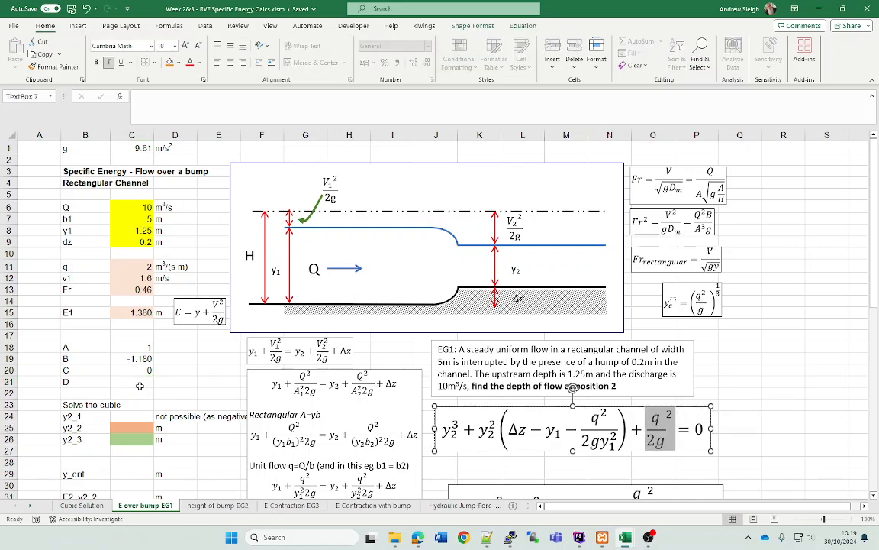
{"action": "left_click", "coordinate": [140, 386]}
{"action": "type", "text": "="}
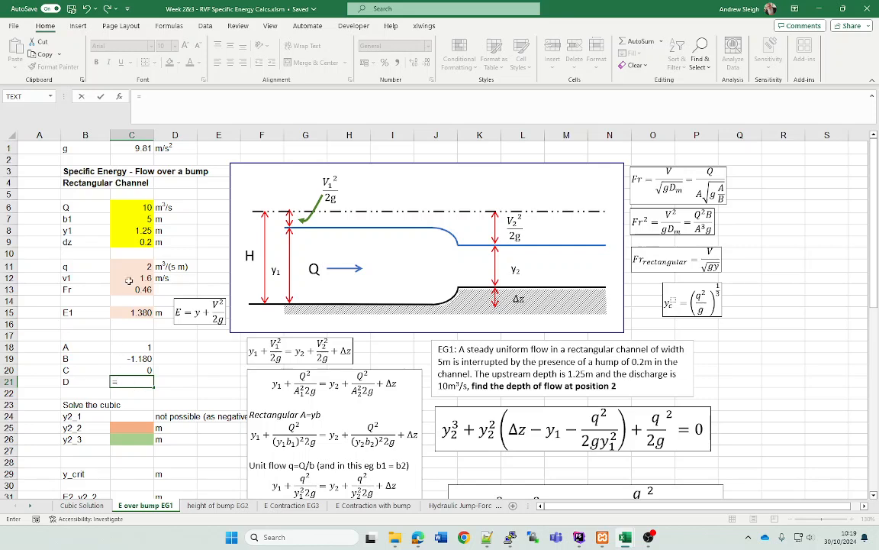
{"action": "left_click", "coordinate": [132, 265]}
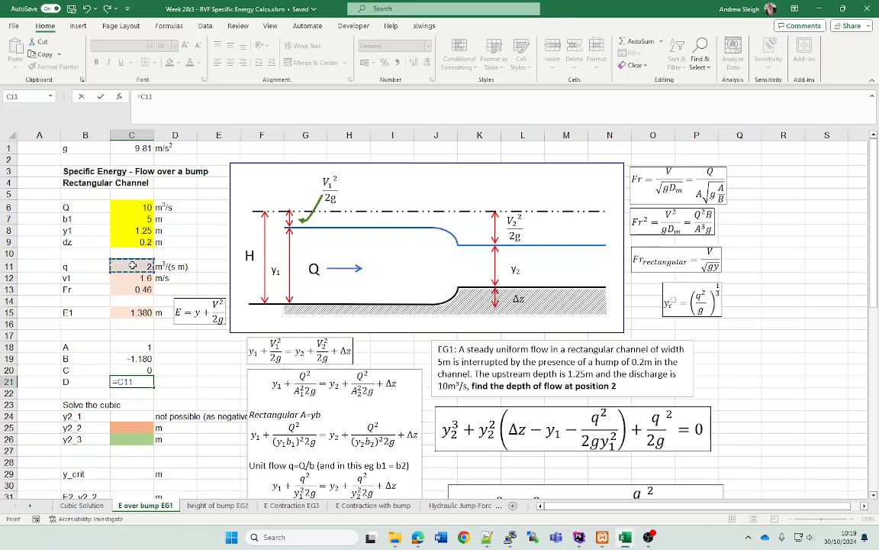
{"action": "type", "text": "^2/2/"}
{"action": "left_click", "coordinate": [138, 148]}
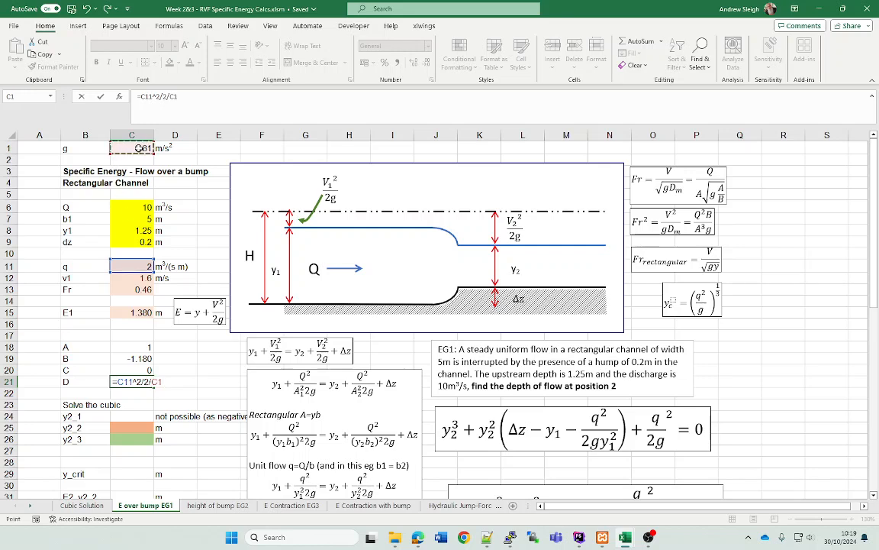
{"action": "key", "text": "Return"}
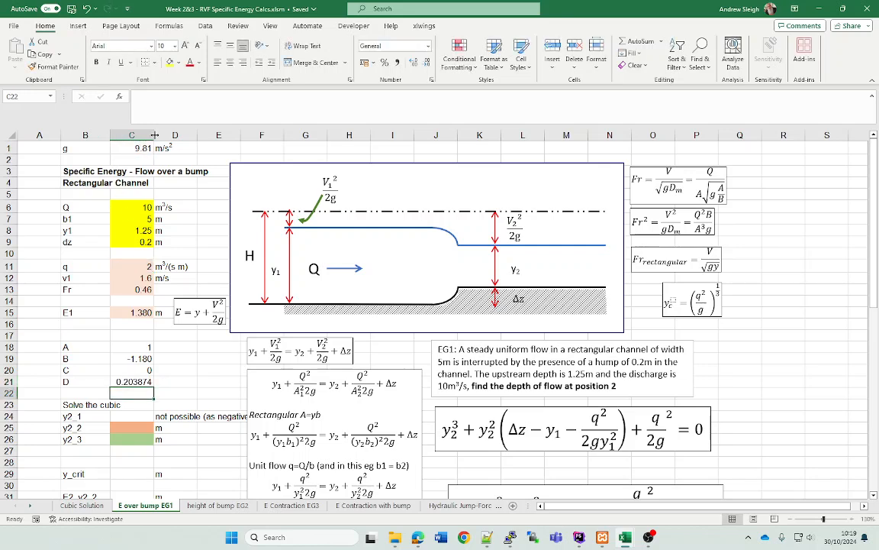
- Examine coefficients A to D in C18:C21, then the matching coefficients and the three y2 roots on the Cubic Solution sheet
{"action": "left_click", "coordinate": [172, 382]}
{"action": "left_click_drag", "start_coordinate": [174, 348], "coordinate": [174, 382]}
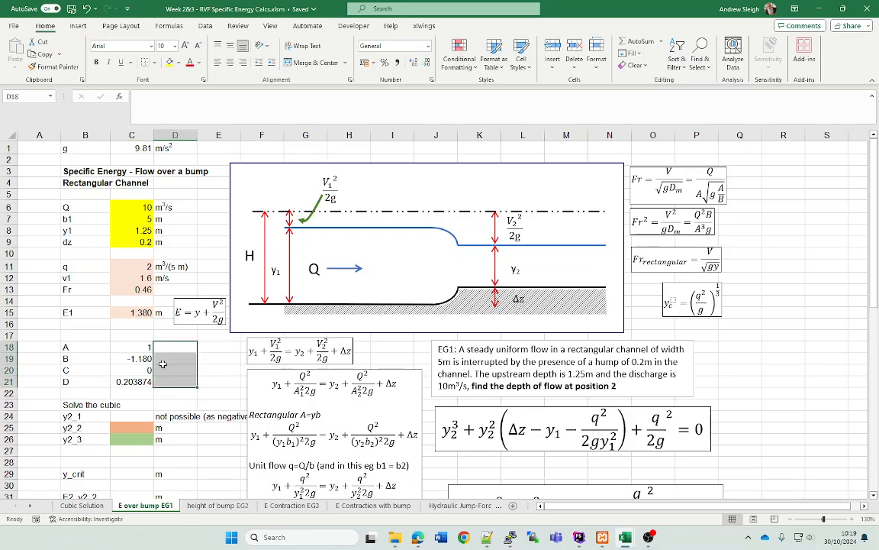
{"action": "left_click", "coordinate": [160, 402]}
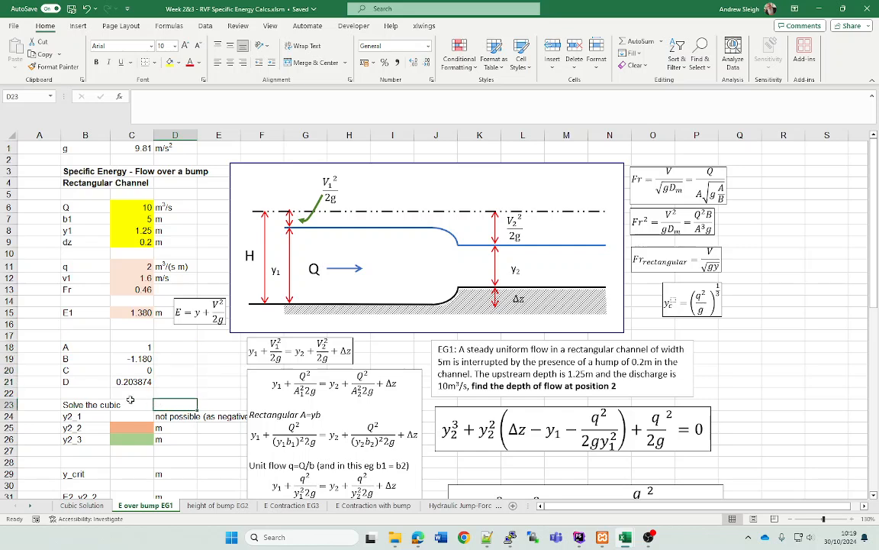
{"action": "left_click", "coordinate": [147, 418]}
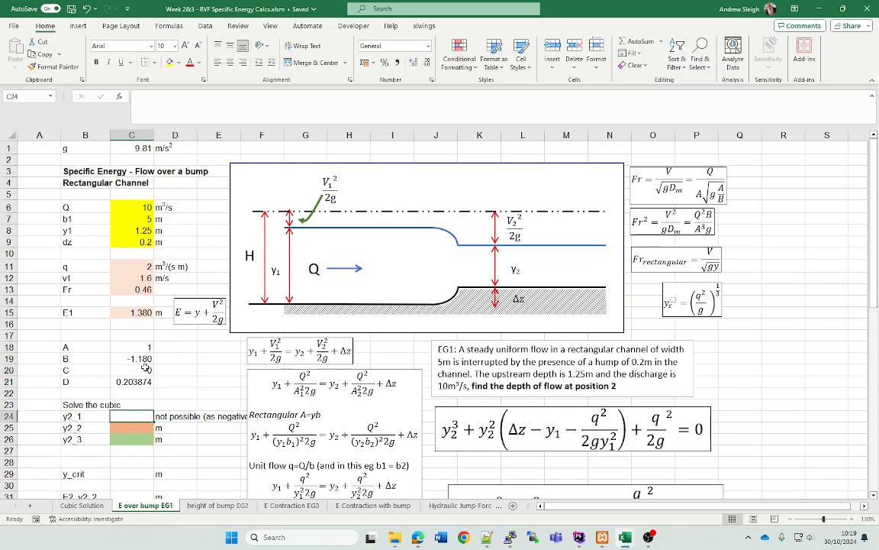
{"action": "left_click_drag", "start_coordinate": [131, 347], "coordinate": [145, 382]}
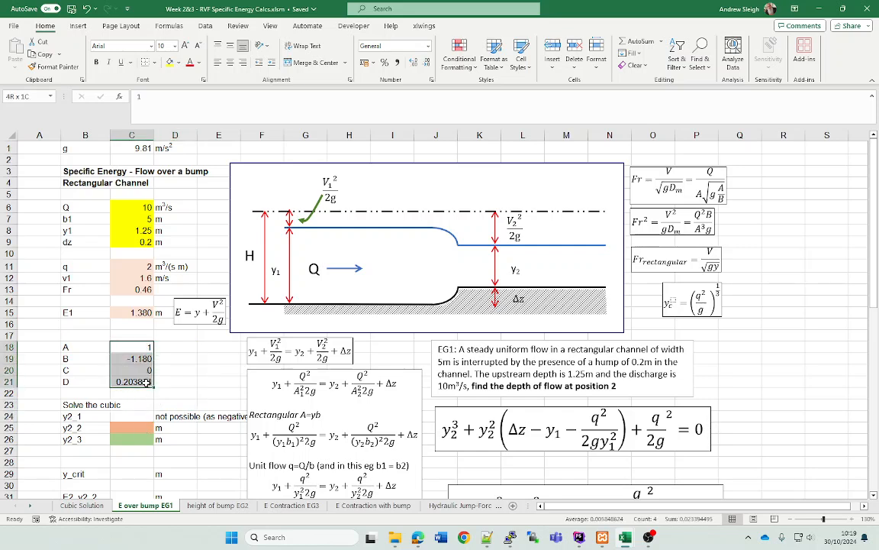
{"action": "left_click", "coordinate": [82, 505]}
{"action": "left_click_drag", "start_coordinate": [114, 177], "coordinate": [129, 205]}
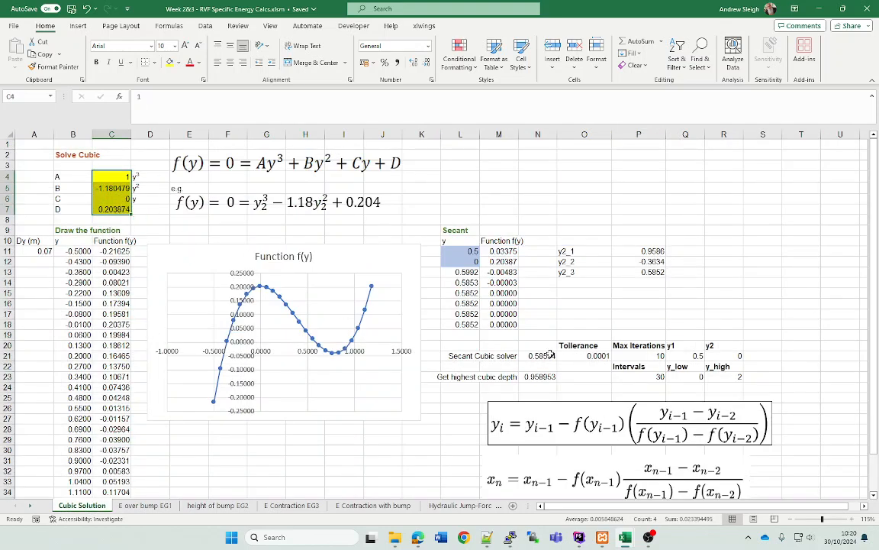
{"action": "left_click_drag", "start_coordinate": [648, 252], "coordinate": [650, 272]}
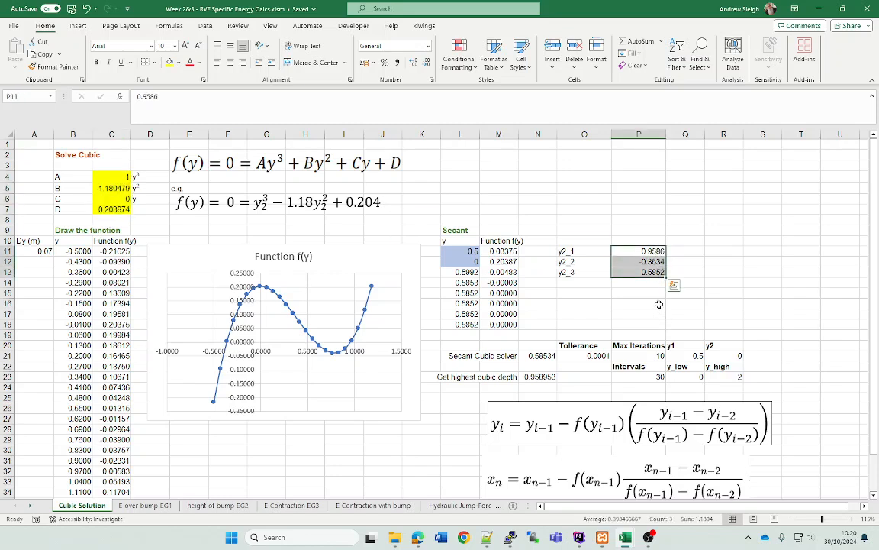
{"action": "left_click", "coordinate": [674, 284]}
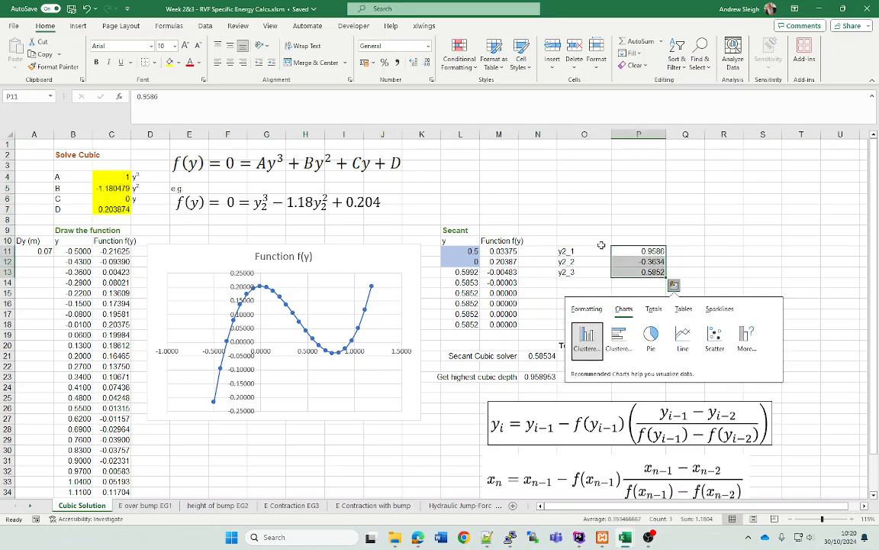
{"action": "key", "text": "Escape"}
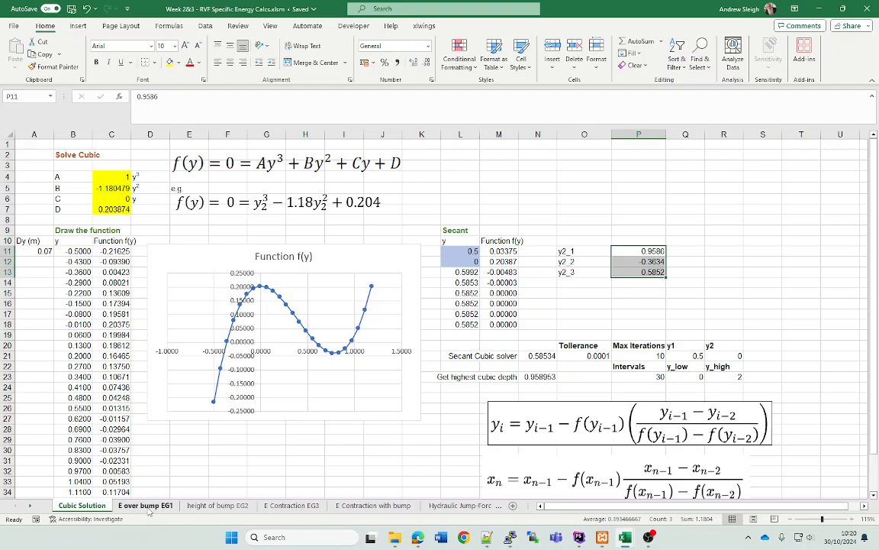
- Copy the negative root -0.3634 from P12 of the Cubic Solution sheet into the y2_1 cell C24 on E over bump EG1
{"action": "left_click", "coordinate": [145, 506]}
{"action": "left_click", "coordinate": [200, 395]}
{"action": "left_click", "coordinate": [141, 418]}
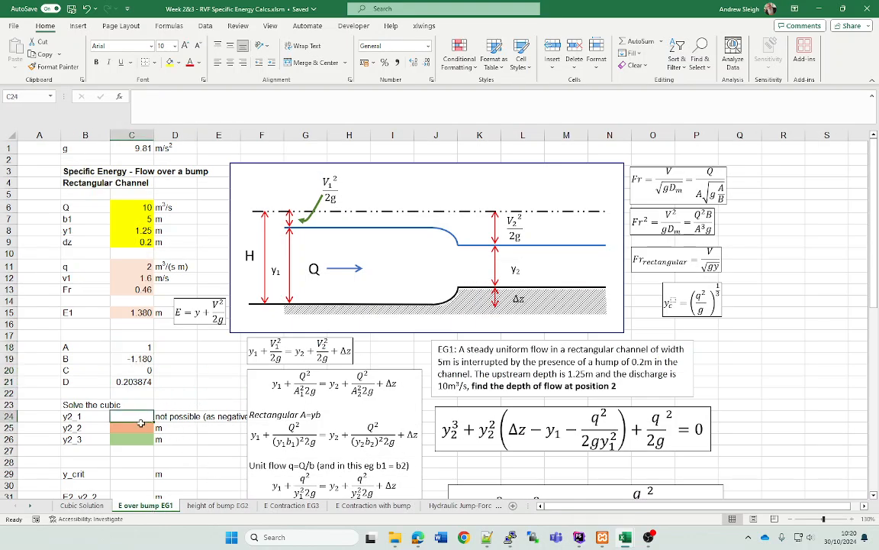
{"action": "left_click", "coordinate": [82, 505]}
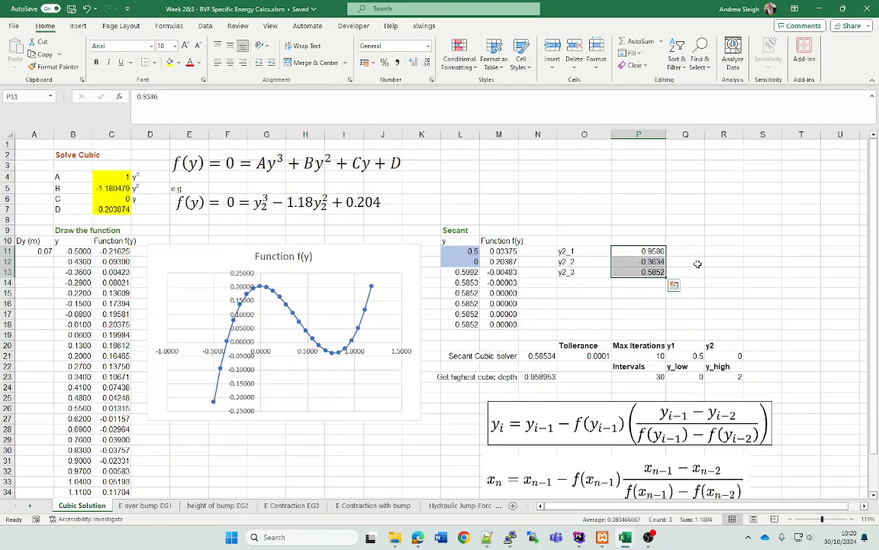
{"action": "left_click", "coordinate": [651, 262]}
{"action": "key", "text": "ctrl+c"}
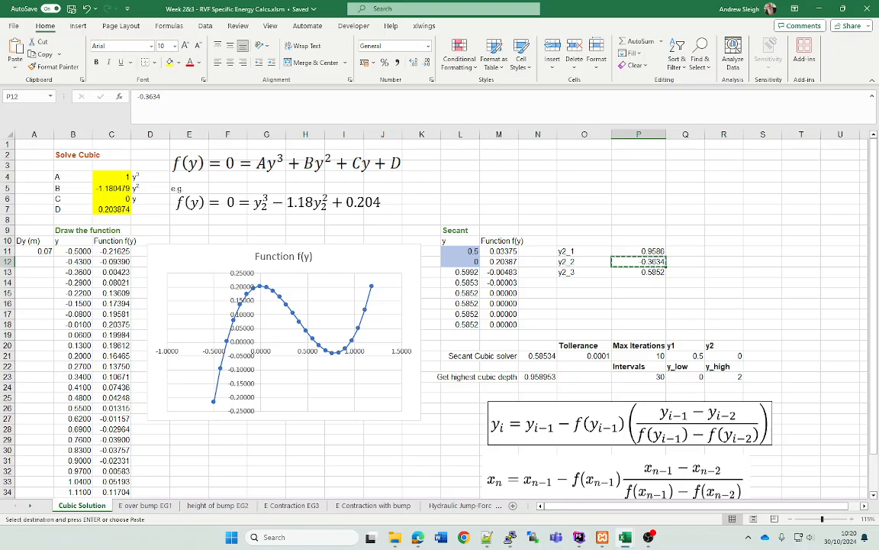
{"action": "left_click", "coordinate": [145, 505]}
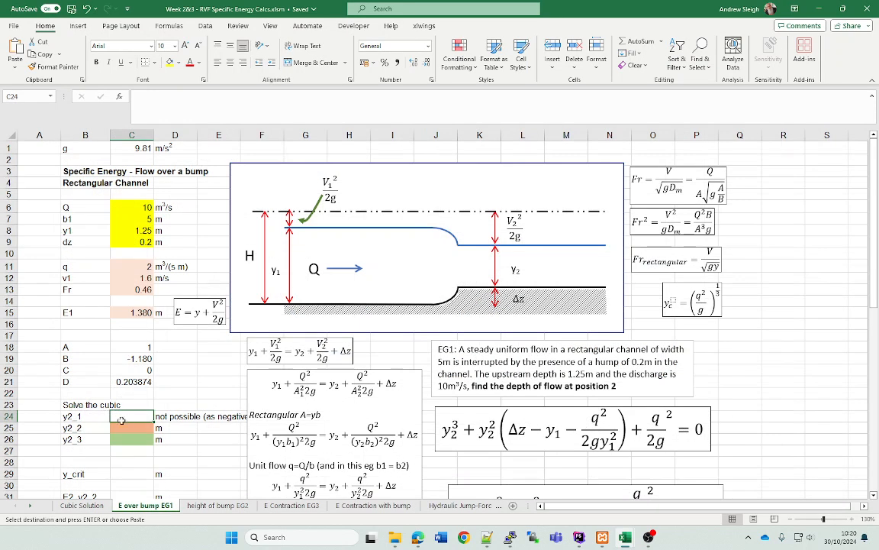
{"action": "key", "text": "ctrl+v"}
- Copy the root 0.5852 from P13 of the Cubic Solution sheet into the y2_2 cell C25 as a value, keeping the cell's formatting
{"action": "left_click", "coordinate": [120, 428]}
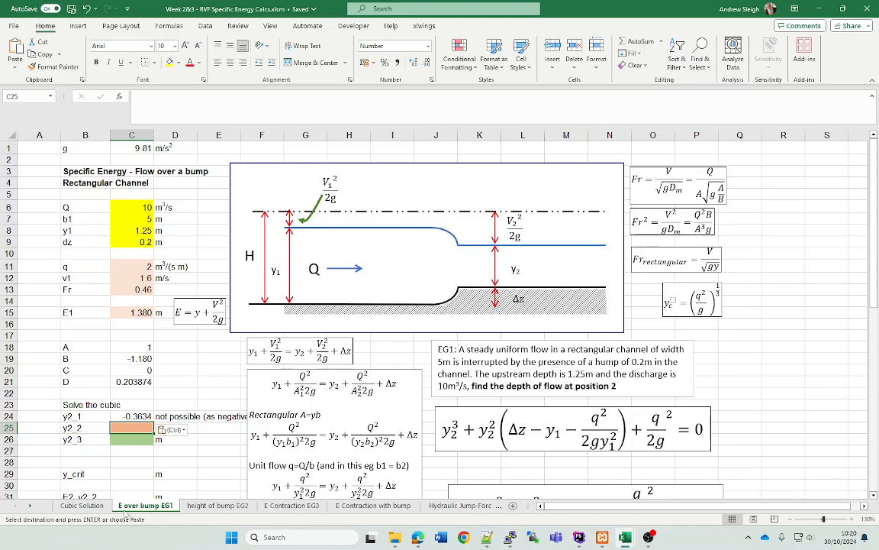
{"action": "left_click", "coordinate": [81, 507]}
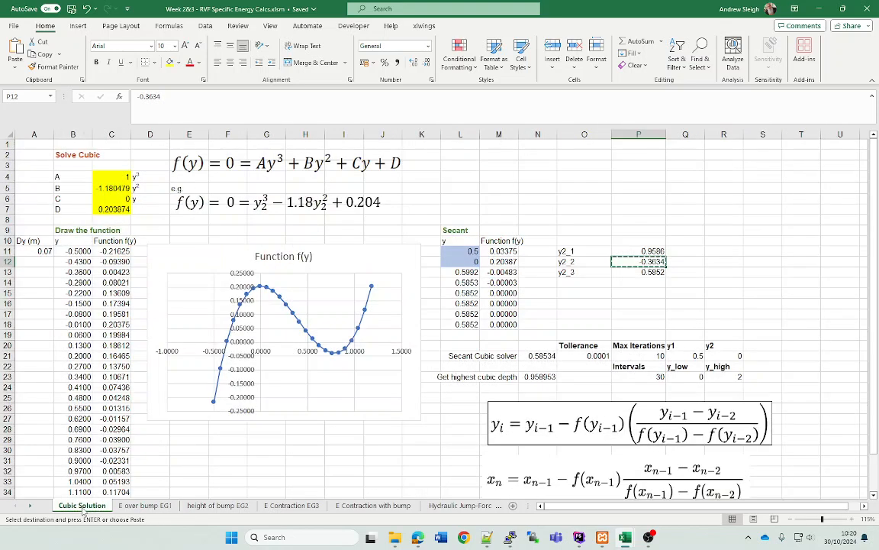
{"action": "left_click", "coordinate": [655, 276]}
{"action": "key", "text": "ctrl+c"}
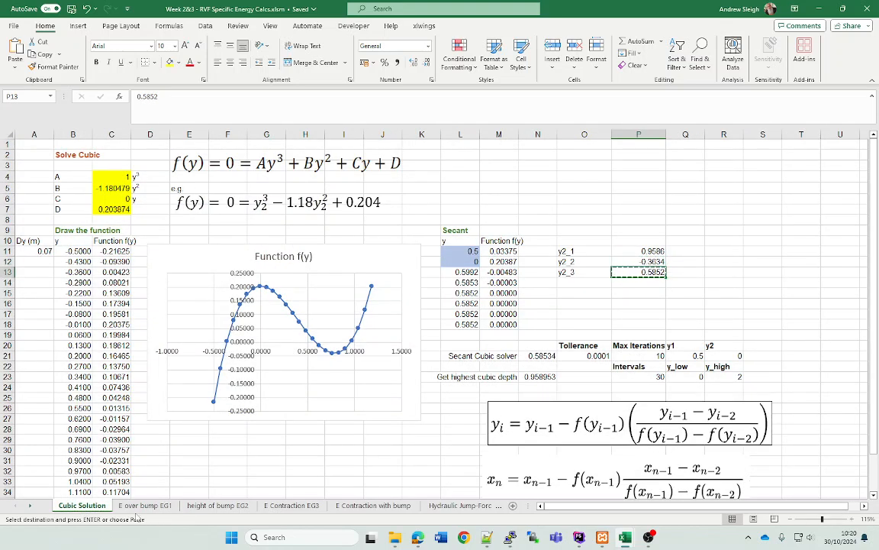
{"action": "left_click", "coordinate": [139, 506]}
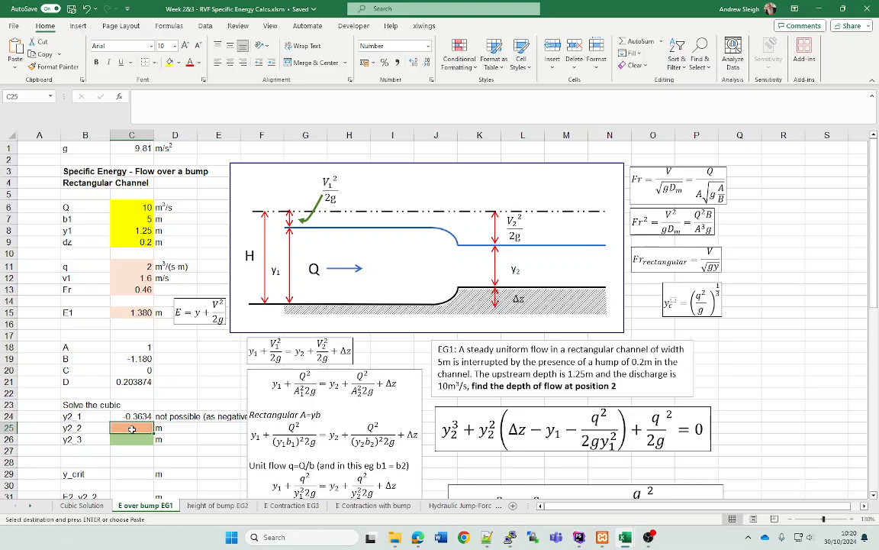
{"action": "key", "text": "ctrl+v"}
{"action": "right_click", "coordinate": [134, 427]}
{"action": "left_click", "coordinate": [176, 169]}
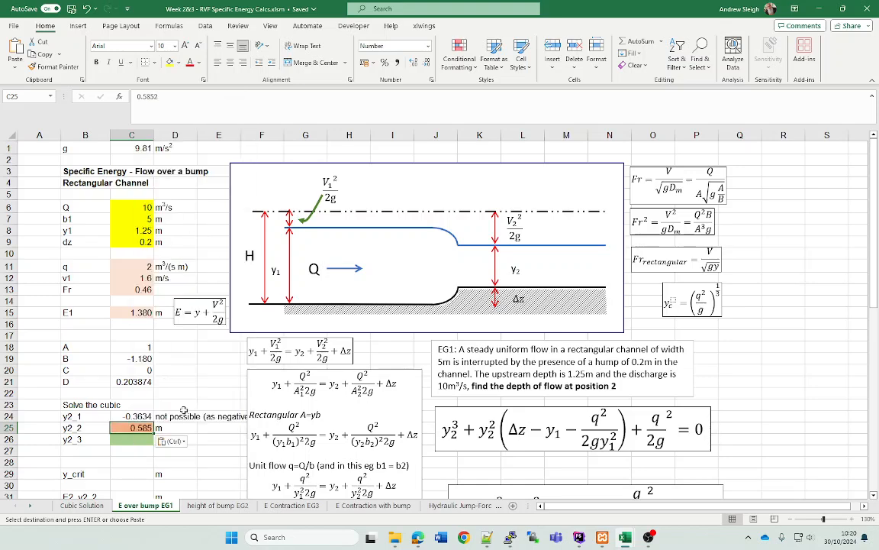
- Copy the root 0.9586 from P11 of the Cubic Solution sheet into the y2_3 cell C26 on E over bump EG1 as a value
{"action": "left_click", "coordinate": [82, 505]}
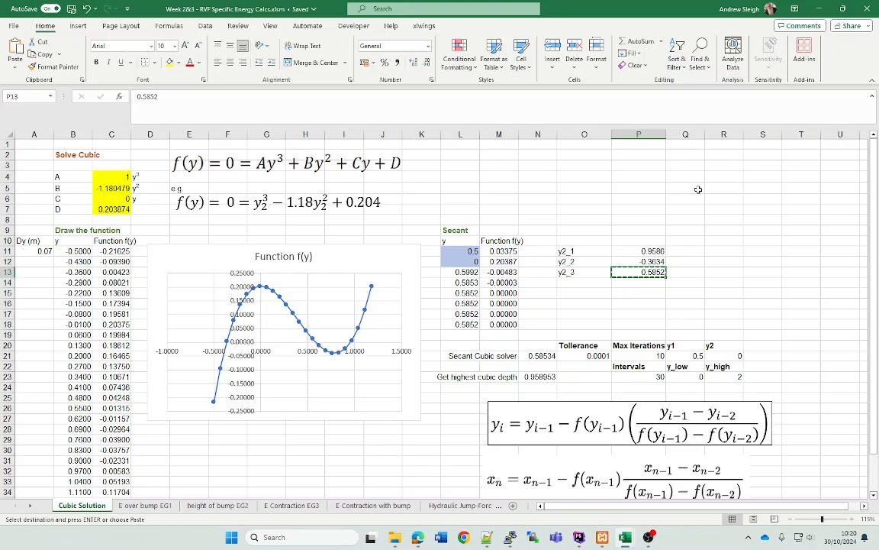
{"action": "left_click", "coordinate": [652, 251]}
{"action": "key", "text": "ctrl+c"}
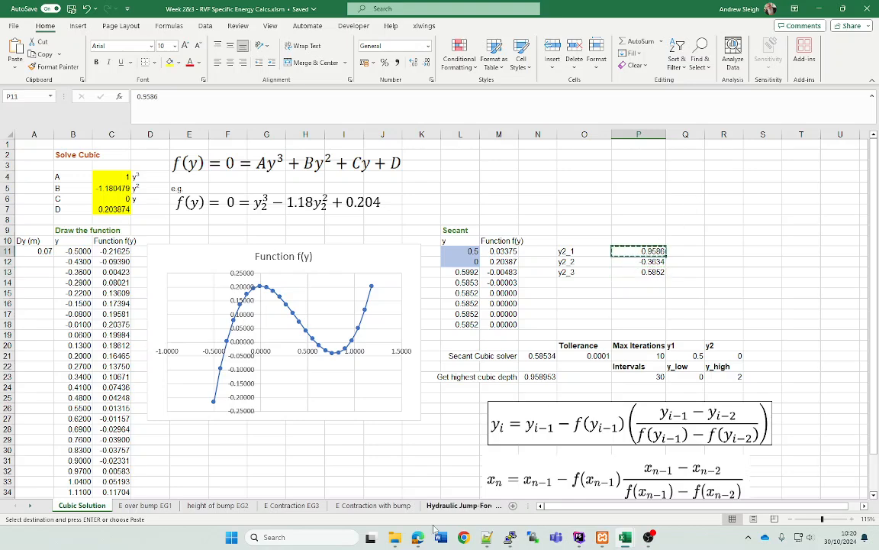
{"action": "left_click", "coordinate": [156, 506]}
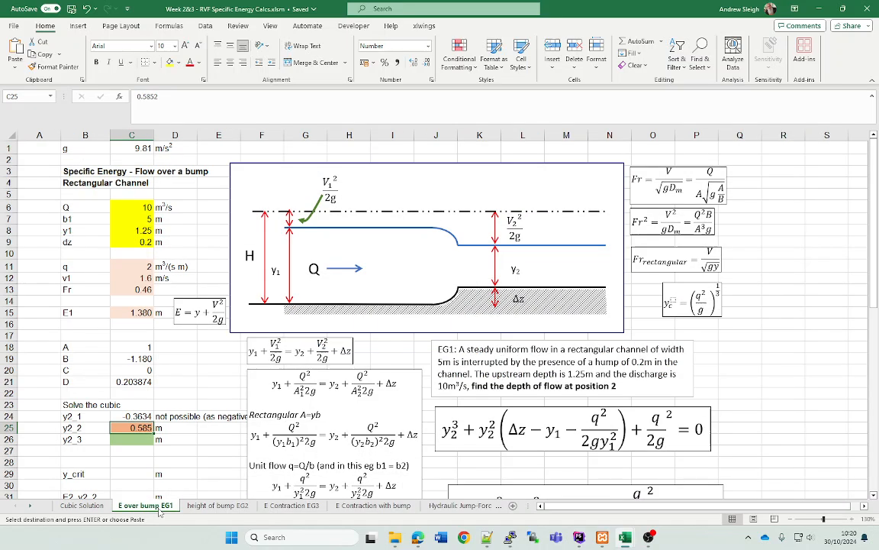
{"action": "right_click", "coordinate": [134, 439]}
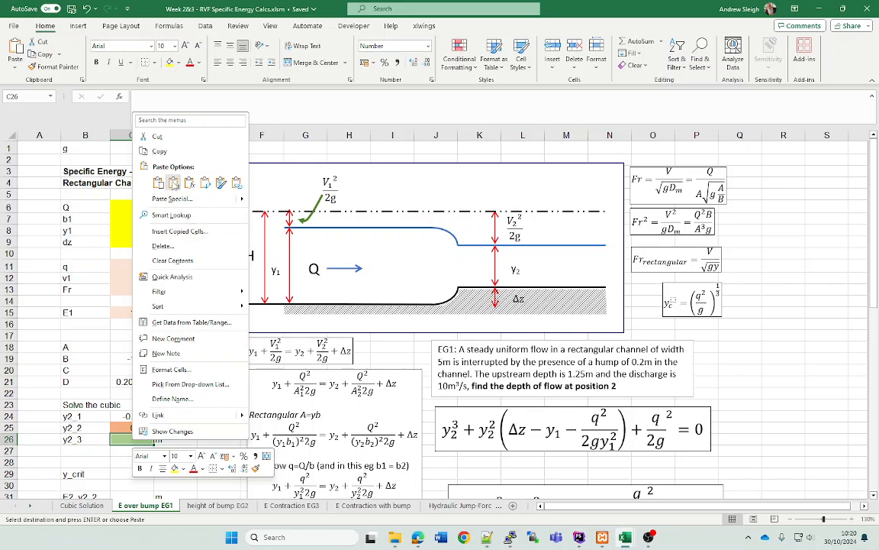
{"action": "left_click", "coordinate": [174, 182]}
{"action": "left_click", "coordinate": [219, 439]}
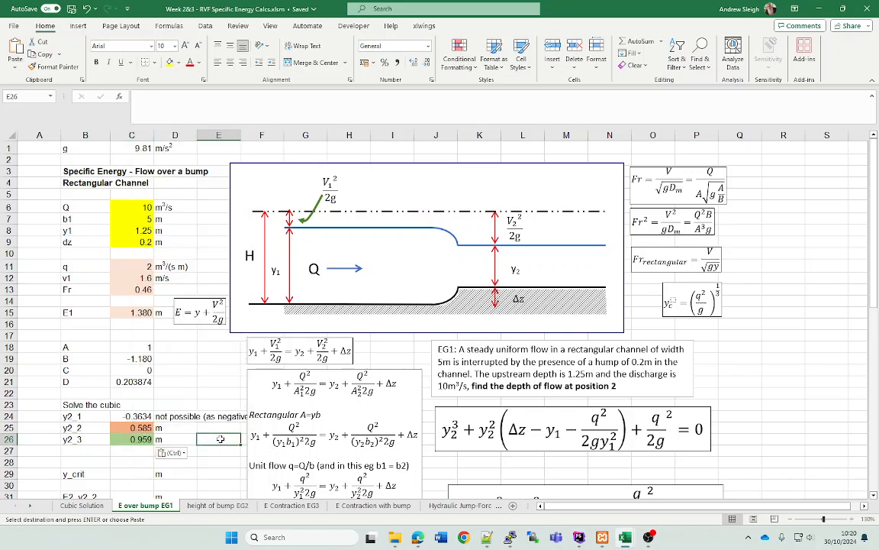
- Compare the candidate depths y2_3 in C26 and y2_2 in C25 with the upstream depth y1 in C8
{"action": "left_click", "coordinate": [139, 440]}
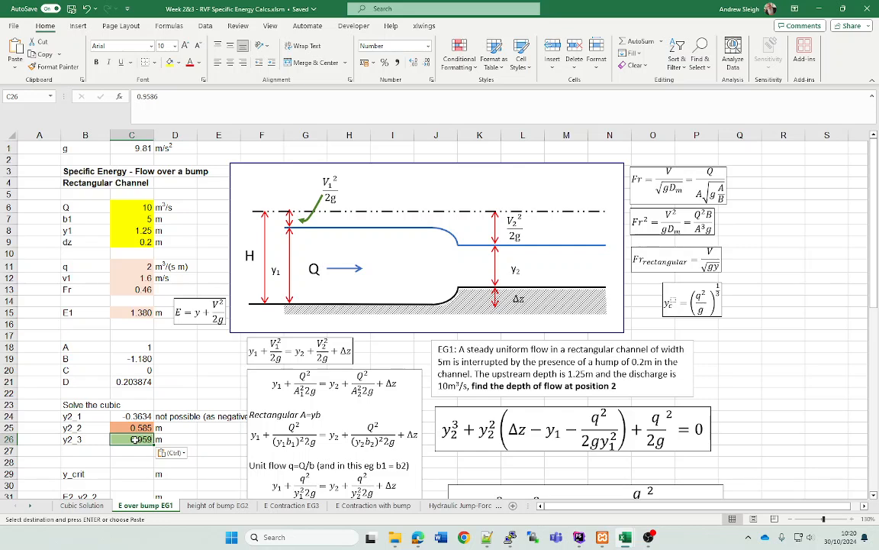
{"action": "left_click", "coordinate": [136, 230]}
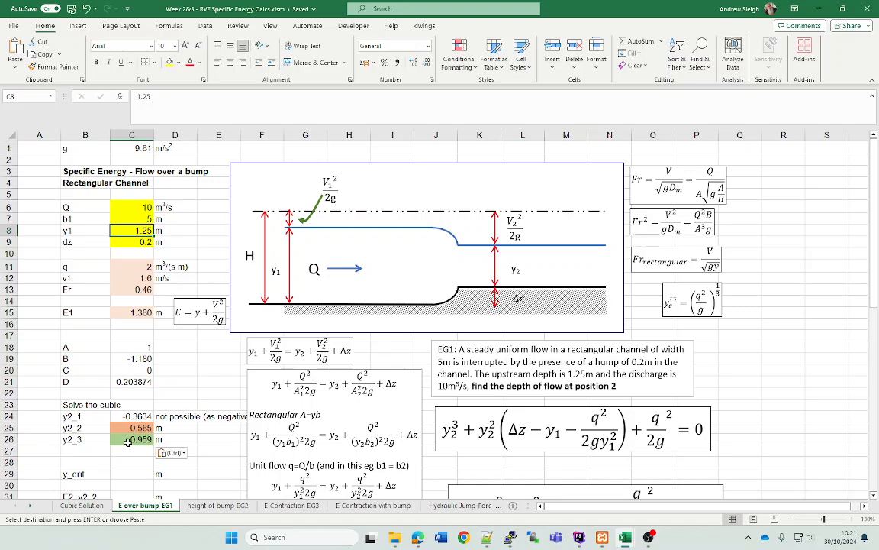
{"action": "scroll", "coordinate": [136, 402], "scroll_direction": "down", "scroll_amount": 1}
{"action": "scroll", "coordinate": [136, 399], "scroll_direction": "down", "scroll_amount": 2}
{"action": "left_click", "coordinate": [129, 370]}
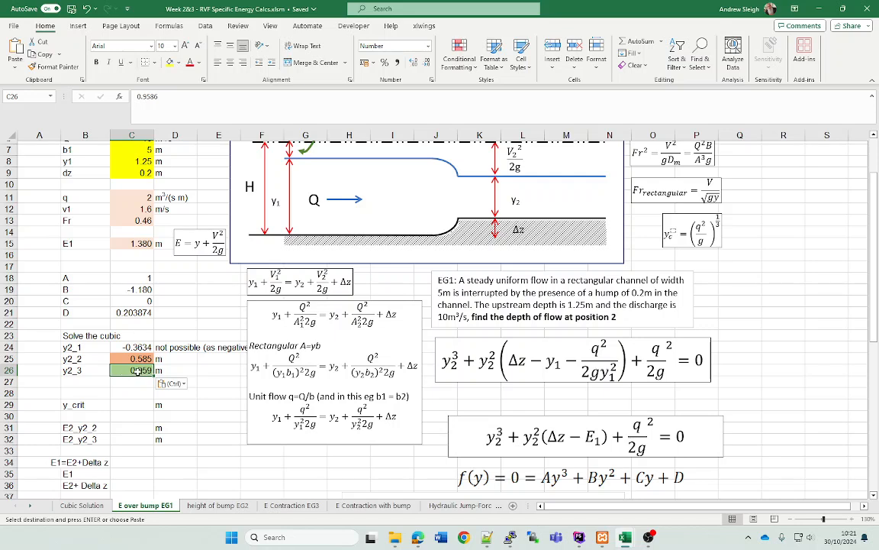
{"action": "left_click", "coordinate": [140, 359]}
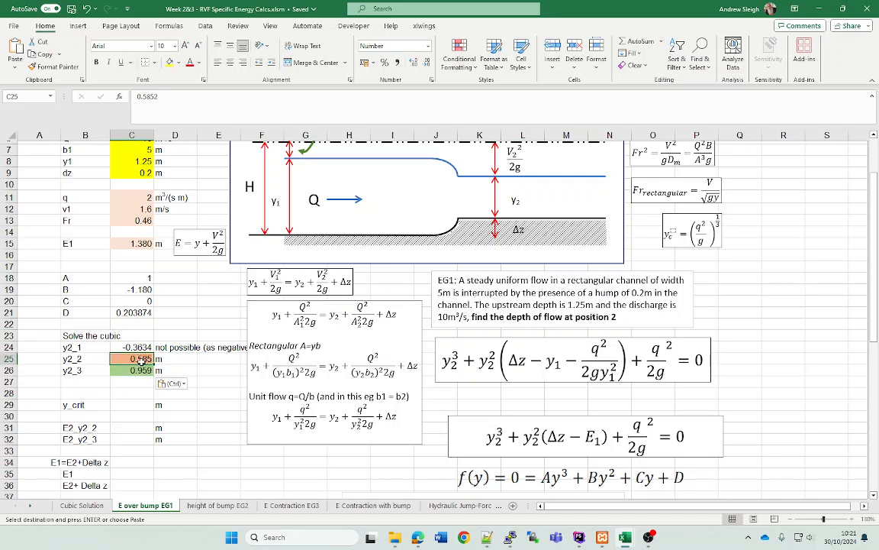
- Calculate the critical depth y_crit in C29 with the formula =(C11^2/C1)^(1/3)
{"action": "left_click", "coordinate": [130, 405]}
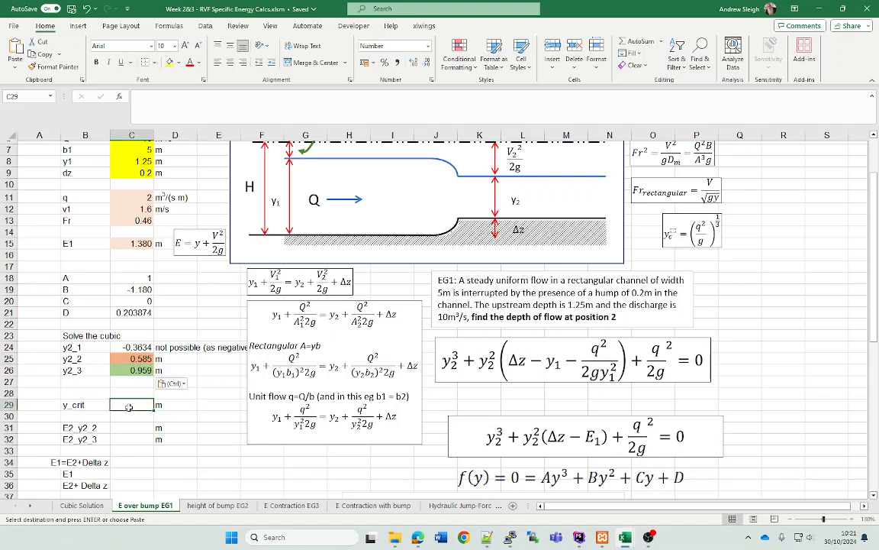
{"action": "scroll", "coordinate": [231, 396], "scroll_direction": "up", "scroll_amount": 1}
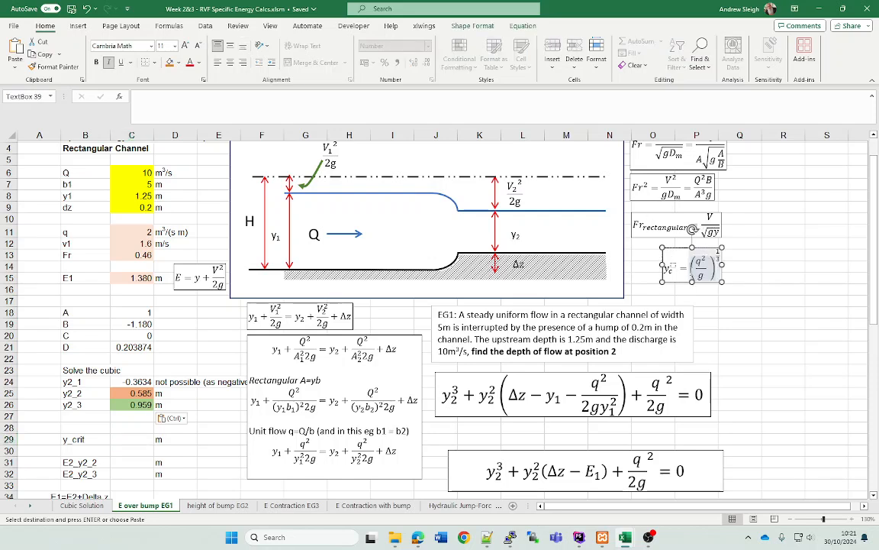
{"action": "left_click", "coordinate": [677, 281]}
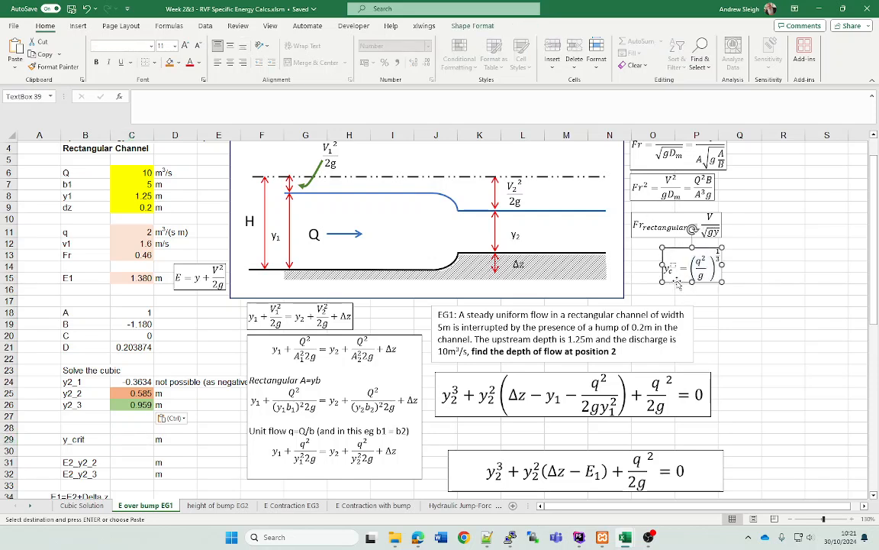
{"action": "left_click", "coordinate": [137, 440]}
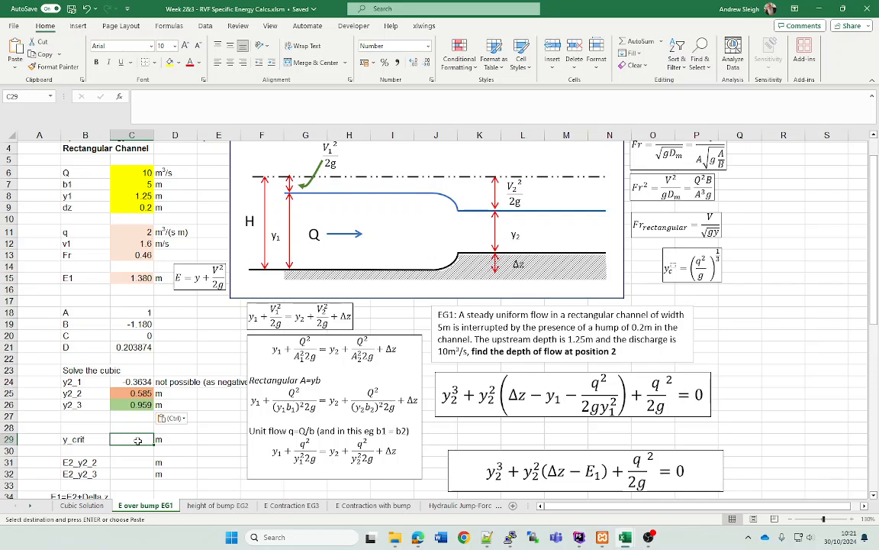
{"action": "type", "text": "="}
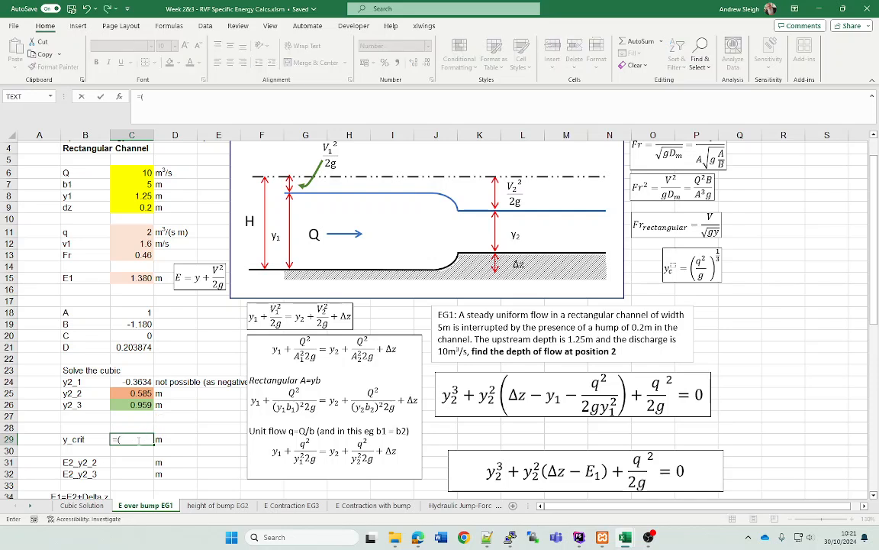
{"action": "type", "text": "("}
{"action": "left_click", "coordinate": [134, 232]}
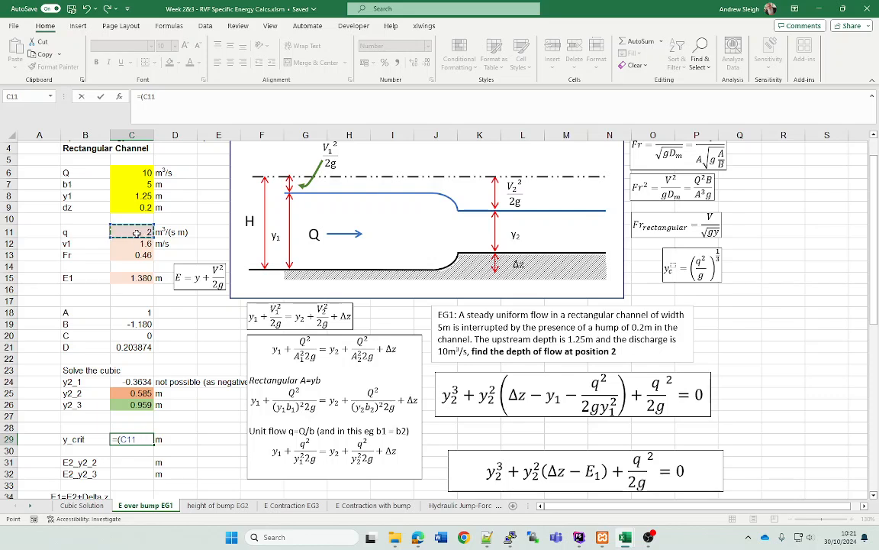
{"action": "type", "text": "^2/"}
{"action": "scroll", "coordinate": [133, 154], "scroll_direction": "up", "scroll_amount": 1}
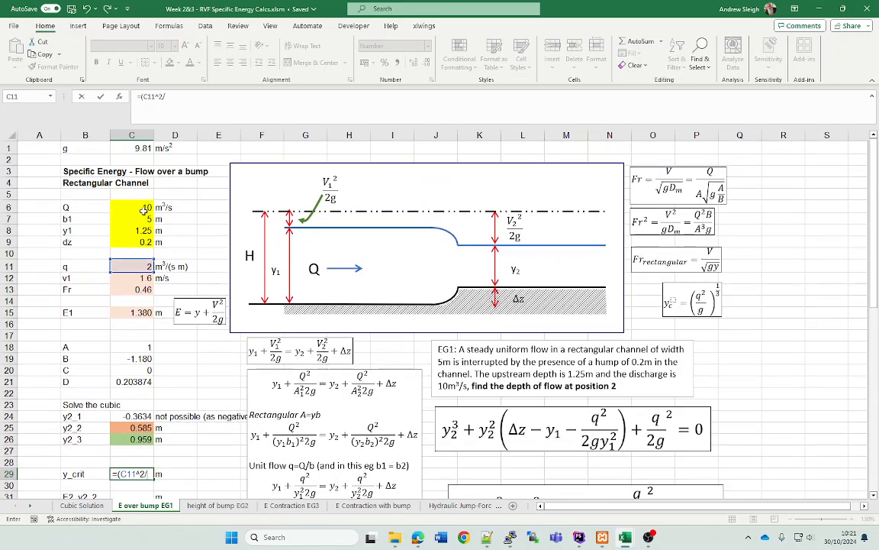
{"action": "left_click", "coordinate": [138, 148]}
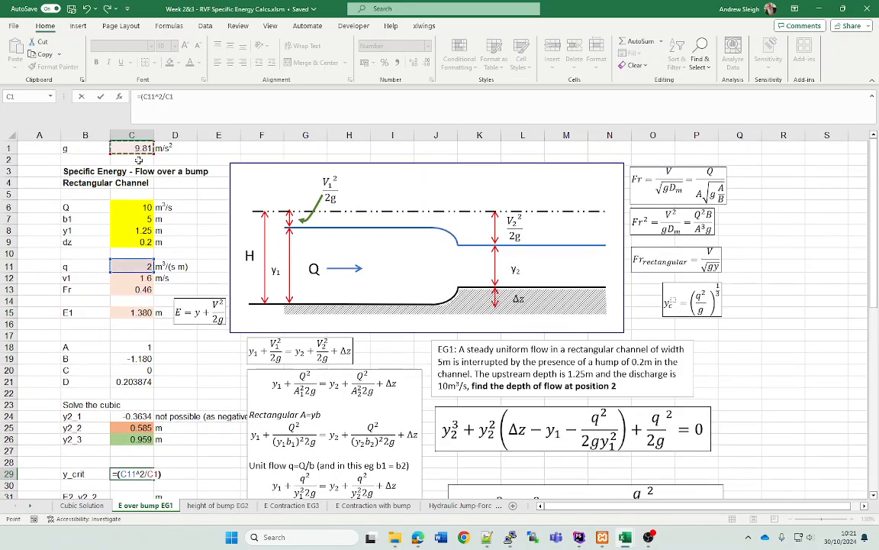
{"action": "type", "text": ")^(1/3"}
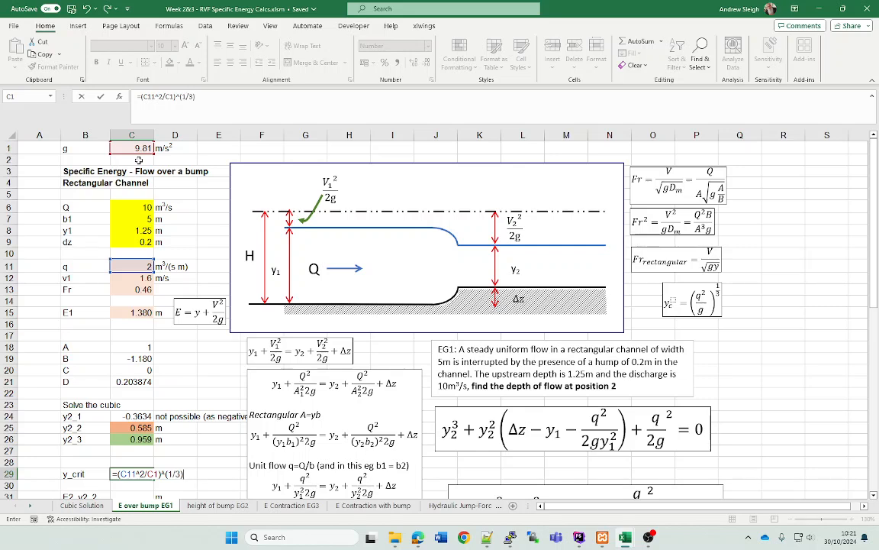
{"action": "key", "text": "Return"}
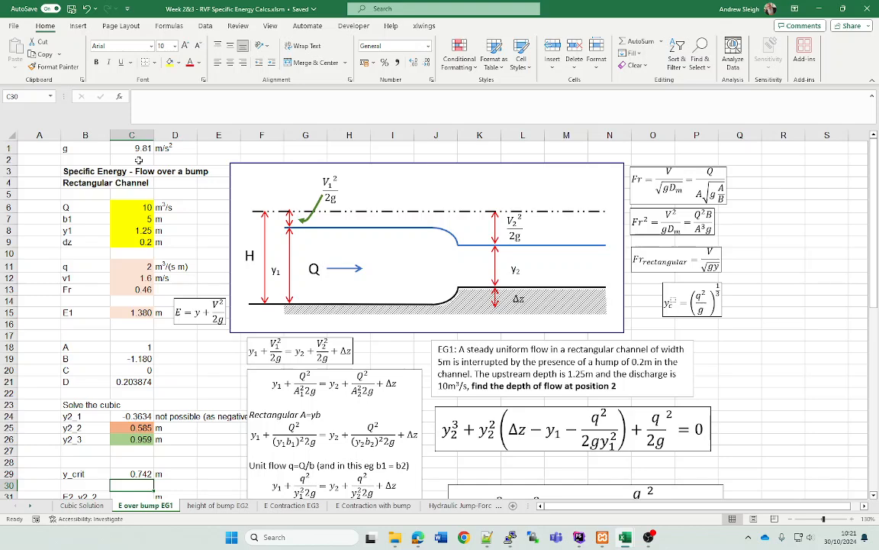
- Compare the critical depth in C29 with the y2_2 and y2_3 depths, and locate the E2_y2_2 cell C31
{"action": "scroll", "coordinate": [168, 374], "scroll_direction": "down", "scroll_amount": 2}
{"action": "left_click", "coordinate": [147, 404]}
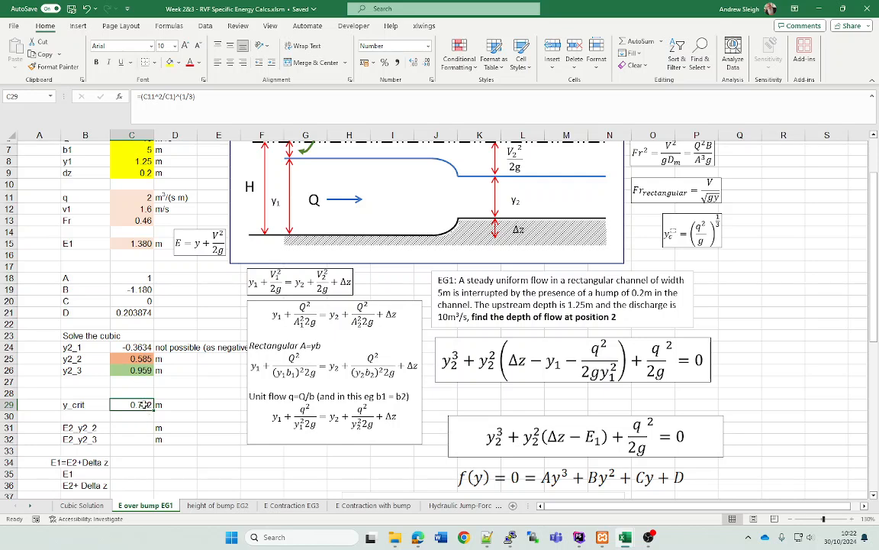
{"action": "left_click", "coordinate": [152, 358]}
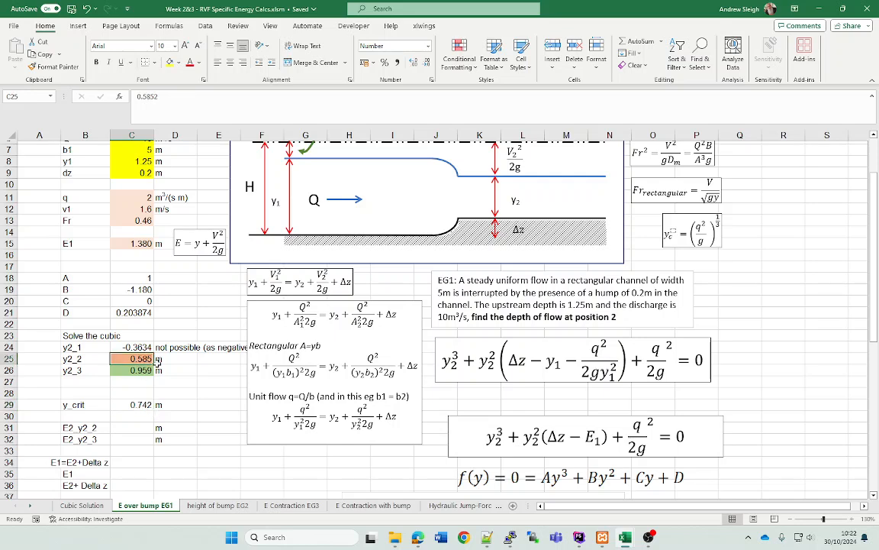
{"action": "left_click", "coordinate": [142, 371]}
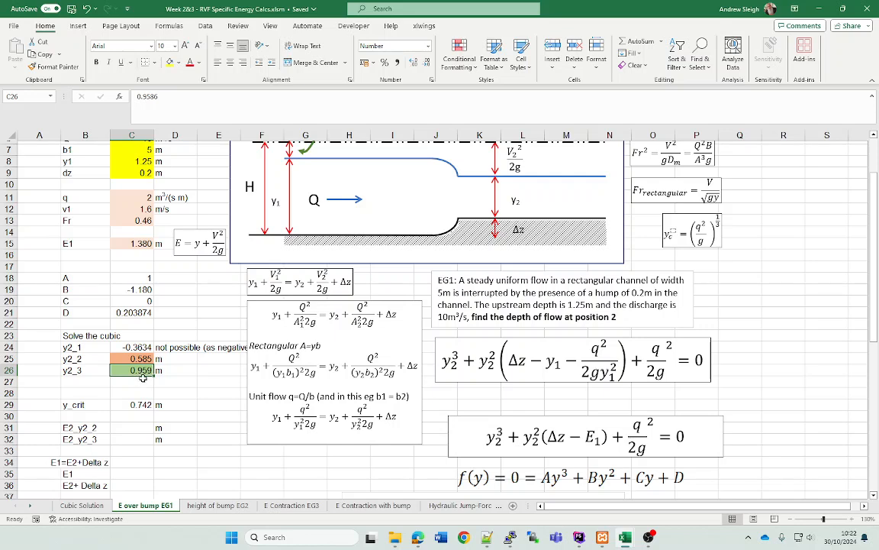
{"action": "left_click", "coordinate": [137, 426]}
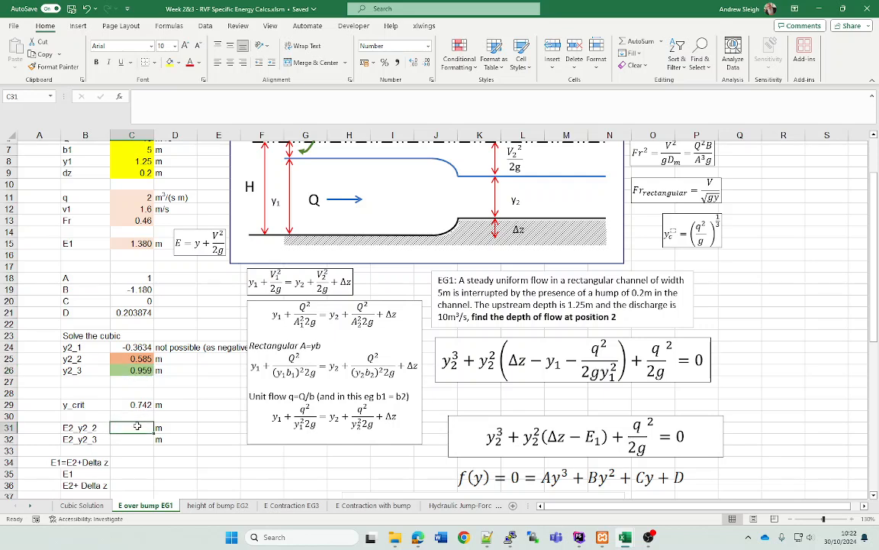
{"action": "left_click", "coordinate": [143, 359]}
{"action": "left_click", "coordinate": [144, 370]}
{"action": "left_click", "coordinate": [139, 430]}
- Try to place a copy of the specific energy equation E = y + V²/2g near the y_crit row
{"action": "left_click", "coordinate": [193, 255]}
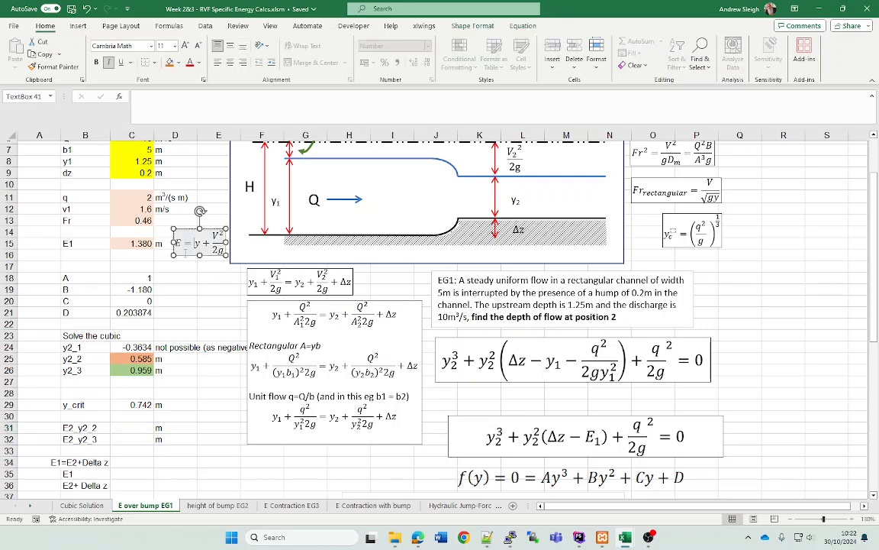
{"action": "left_click", "coordinate": [186, 255]}
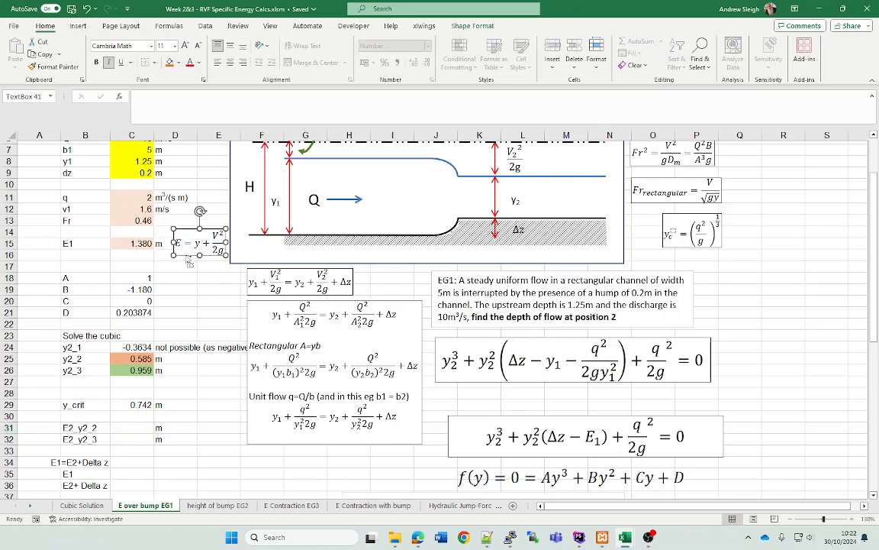
{"action": "key", "text": "ctrl+c"}
{"action": "left_click", "coordinate": [218, 405]}
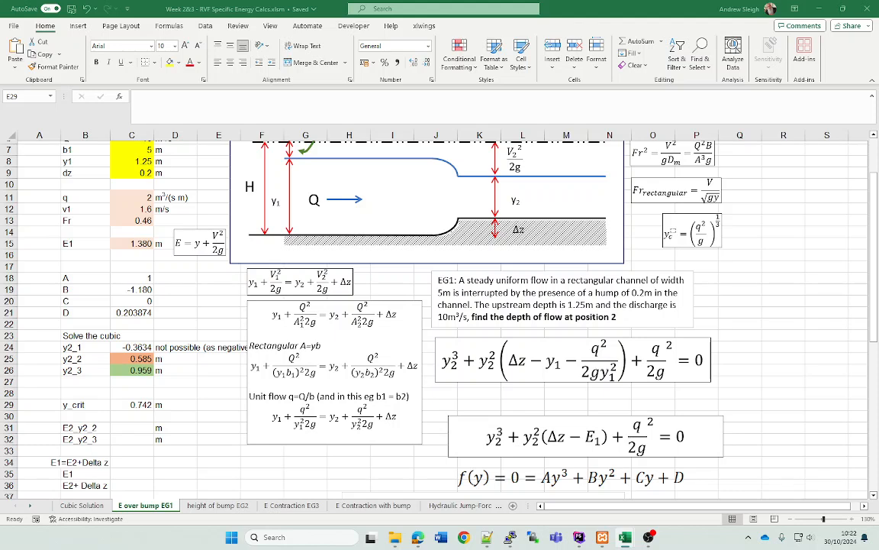
- Calculate the specific energy E2_y2_2 in C31 with =C25+C6^2/(C25*C7)^2/2/C1, and compare it with E1 in C15
{"action": "left_click", "coordinate": [130, 429]}
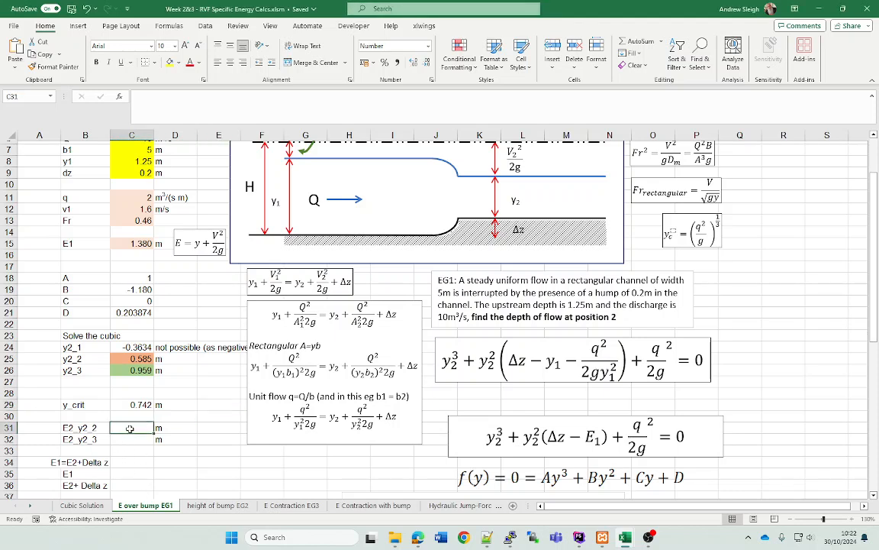
{"action": "type", "text": "="}
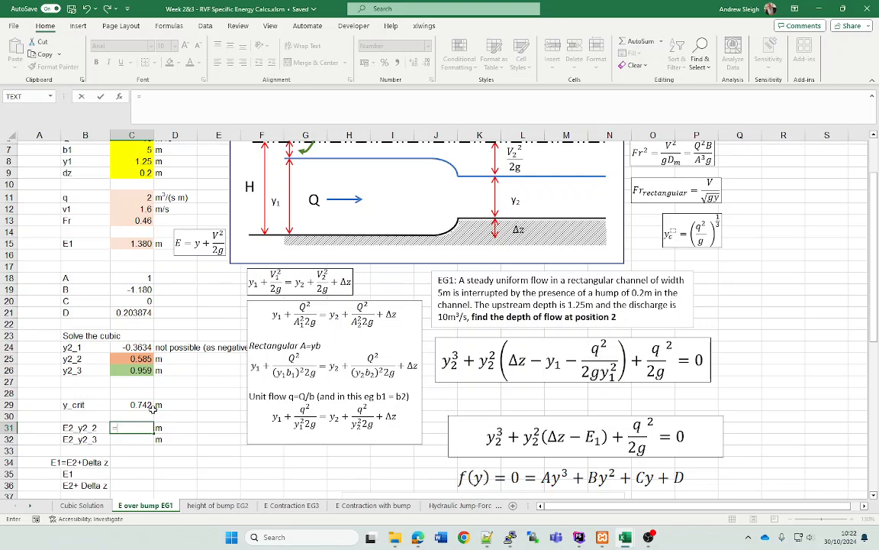
{"action": "scroll", "coordinate": [145, 422], "scroll_direction": "up", "scroll_amount": 2}
{"action": "scroll", "coordinate": [172, 329], "scroll_direction": "down", "scroll_amount": 2}
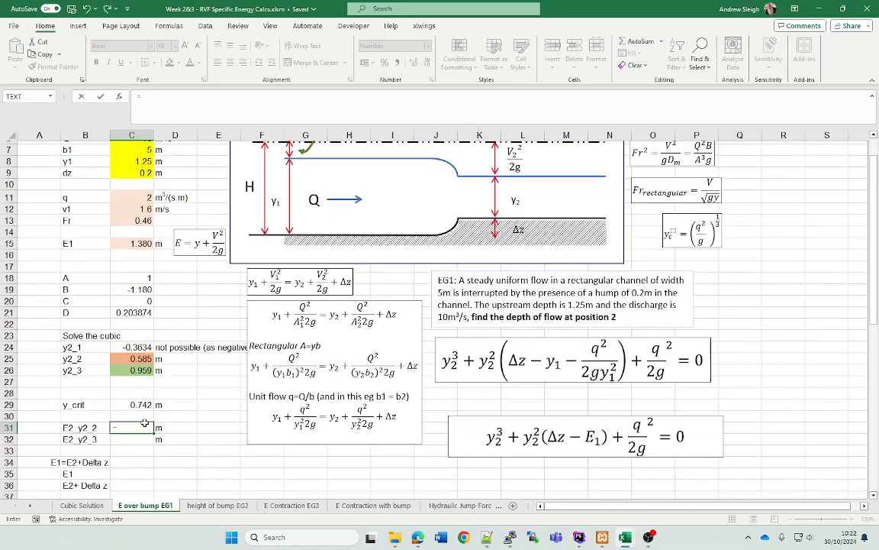
{"action": "left_click", "coordinate": [129, 359]}
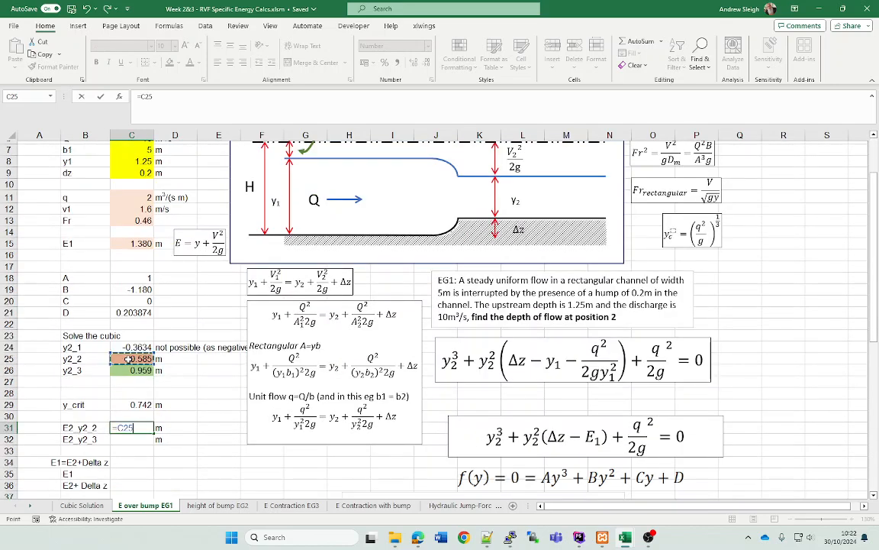
{"action": "type", "text": "+"}
{"action": "scroll", "coordinate": [154, 336], "scroll_direction": "up", "scroll_amount": 2}
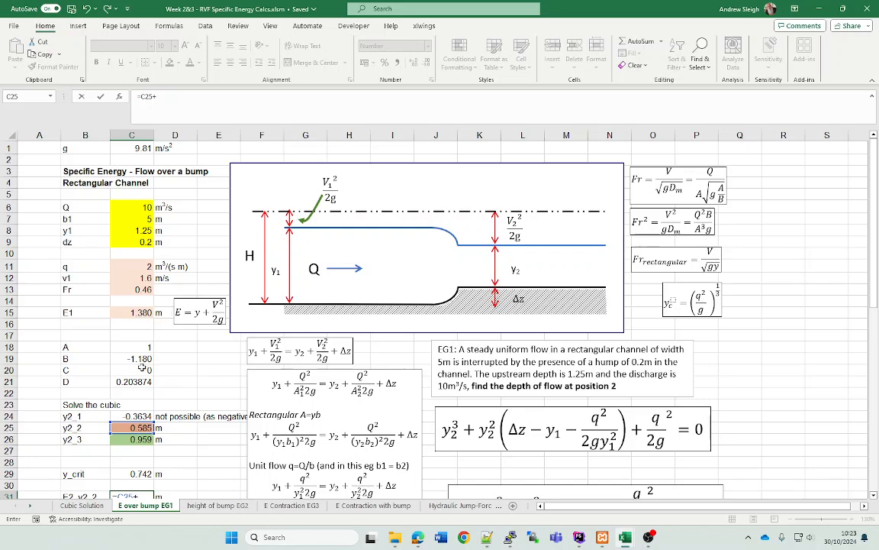
{"action": "left_click", "coordinate": [141, 207]}
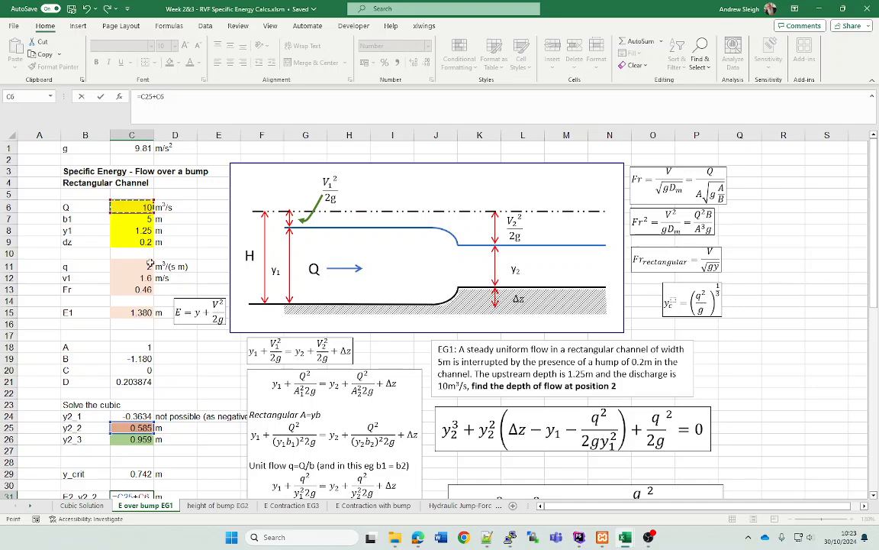
{"action": "type", "text": "^("}
{"action": "scroll", "coordinate": [151, 262], "scroll_direction": "down", "scroll_amount": 1}
{"action": "scroll", "coordinate": [152, 288], "scroll_direction": "down", "scroll_amount": 1}
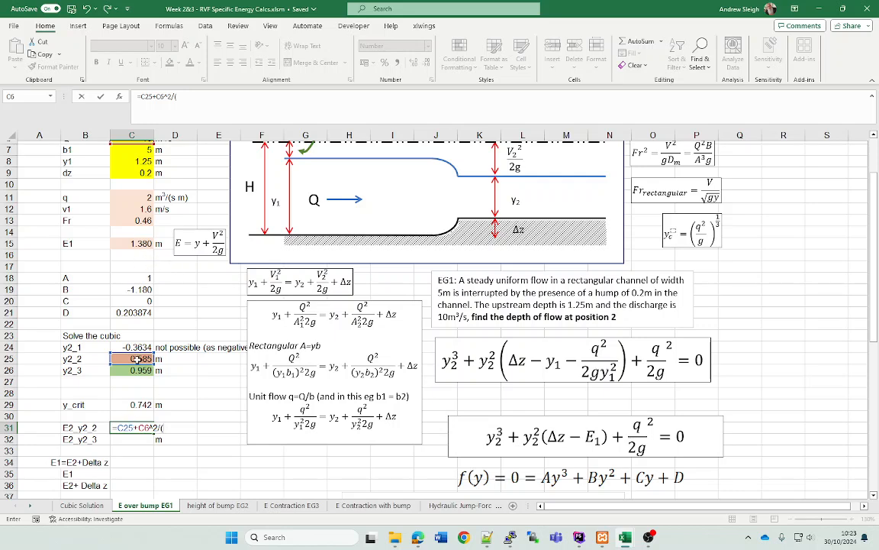
{"action": "left_click", "coordinate": [133, 359]}
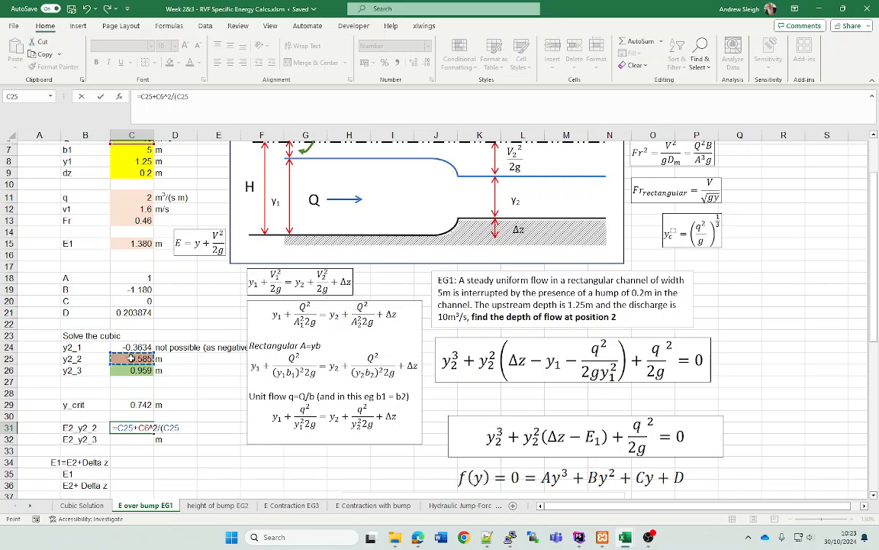
{"action": "type", "text": "*"}
{"action": "left_click", "coordinate": [130, 150]}
{"action": "type", "text": ")^2/"}
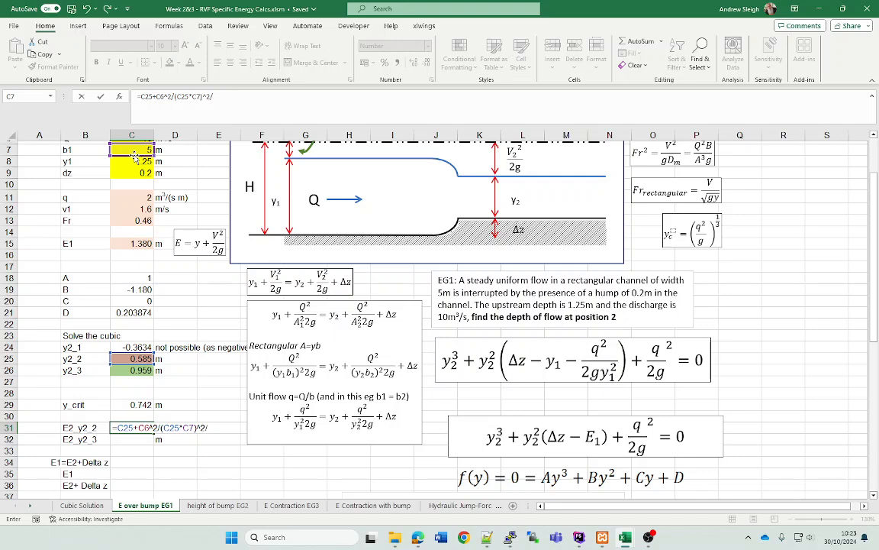
{"action": "type", "text": "2/"}
{"action": "scroll", "coordinate": [134, 156], "scroll_direction": "up", "scroll_amount": 2}
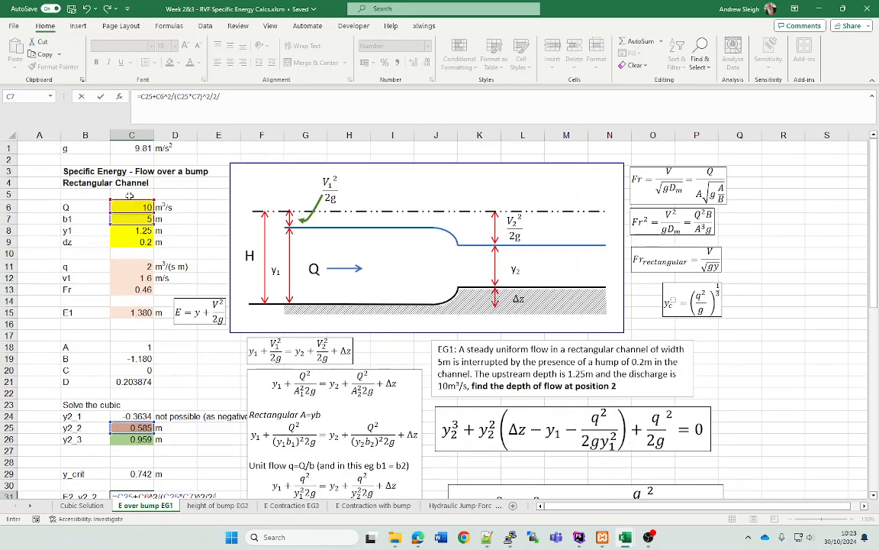
{"action": "left_click", "coordinate": [128, 150]}
{"action": "key", "text": "Return"}
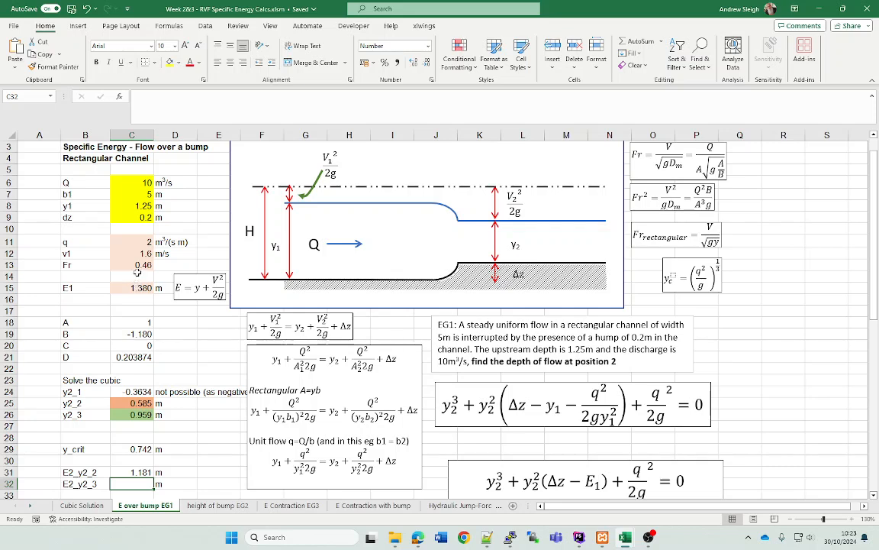
{"action": "left_click", "coordinate": [136, 472]}
{"action": "left_click", "coordinate": [142, 287]}
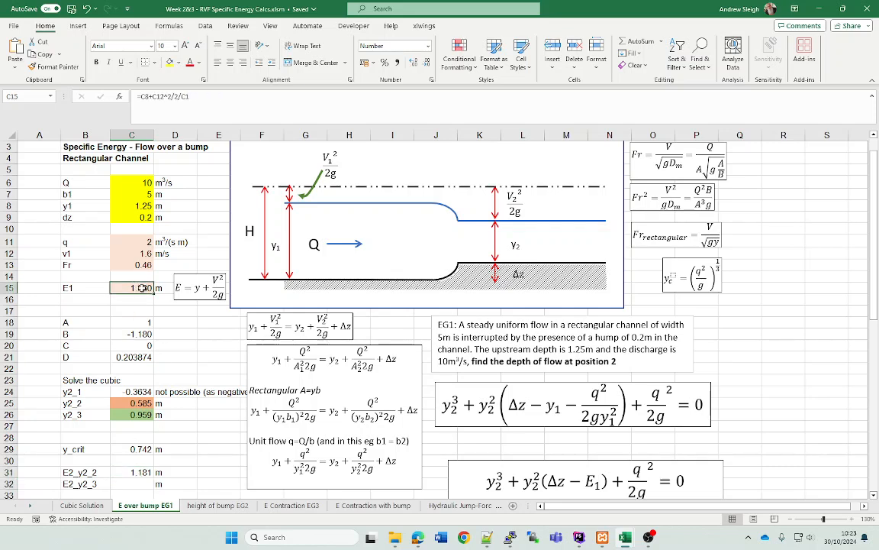
- Enter the E2_y2_3 formula =C26+C6^2/(C26*C7)/2/C1 in C32
{"action": "left_click", "coordinate": [143, 483]}
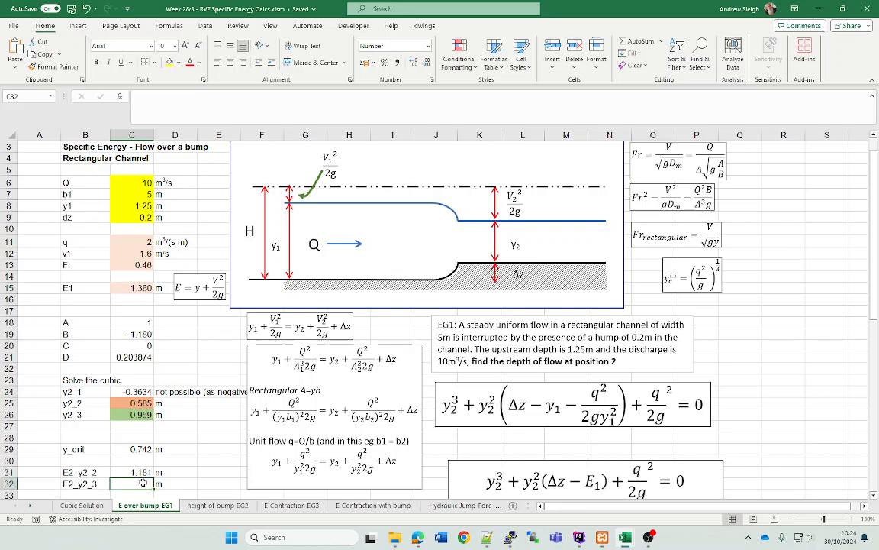
{"action": "type", "text": "="}
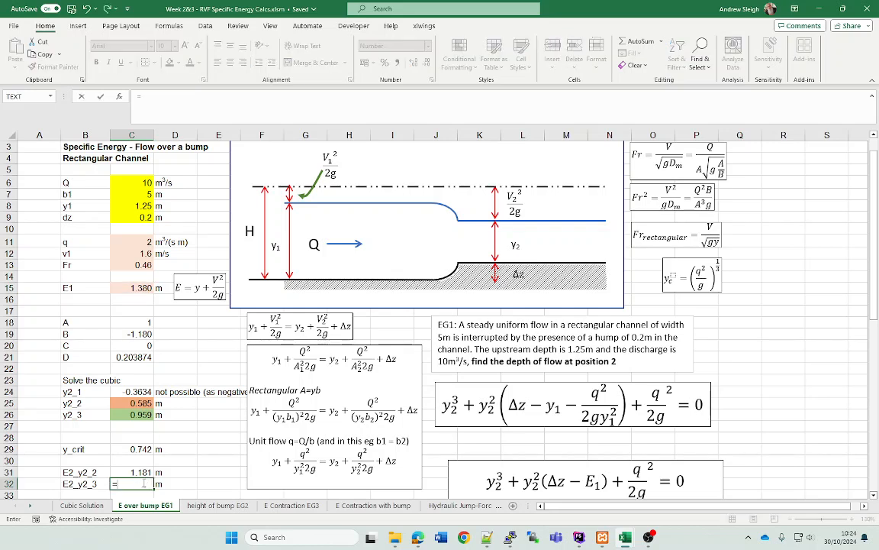
{"action": "left_click", "coordinate": [132, 473]}
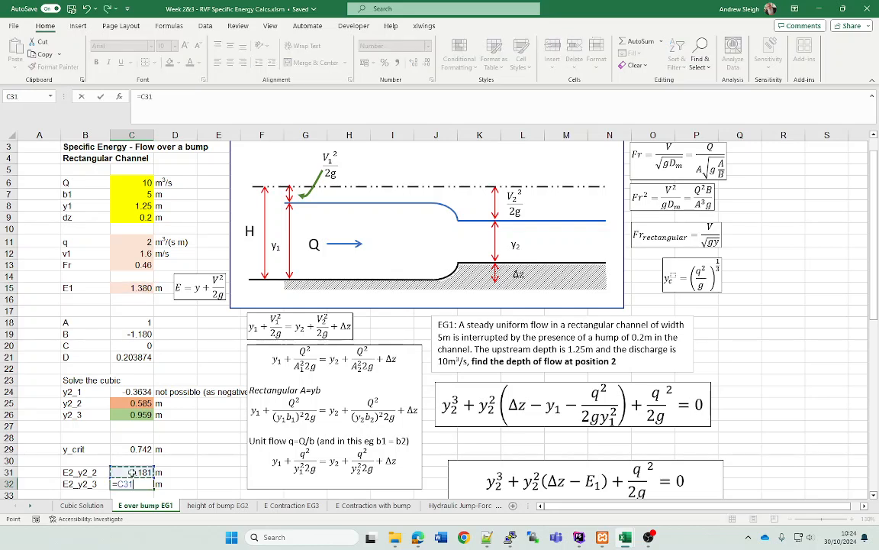
{"action": "left_click", "coordinate": [134, 415]}
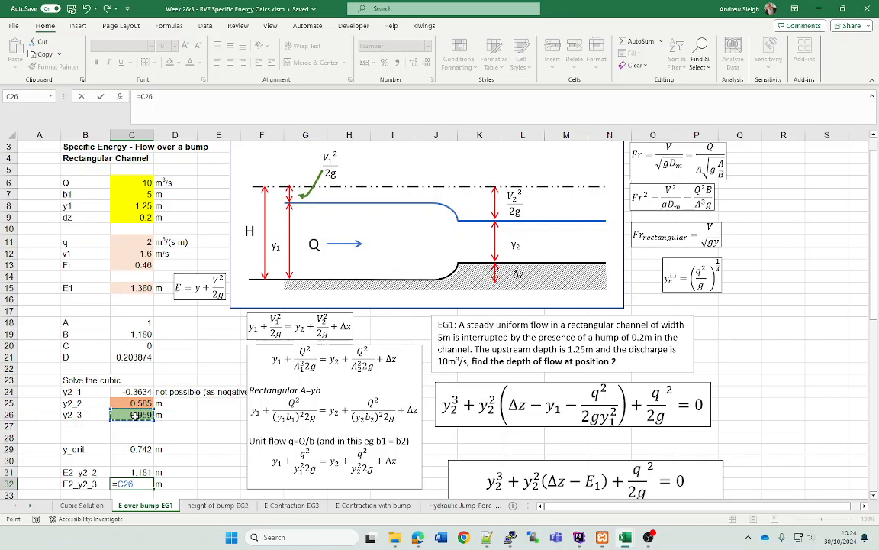
{"action": "type", "text": "+"}
{"action": "left_click", "coordinate": [133, 183]}
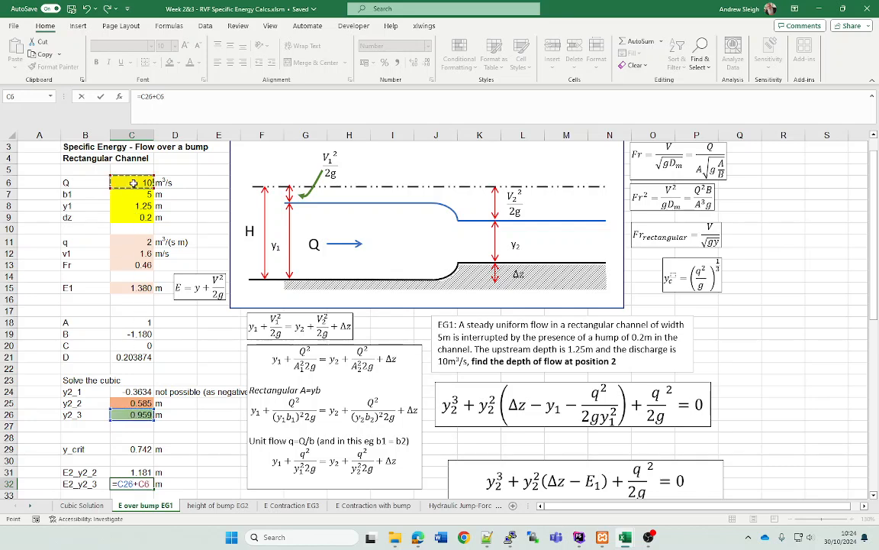
{"action": "type", "text": "^2/"}
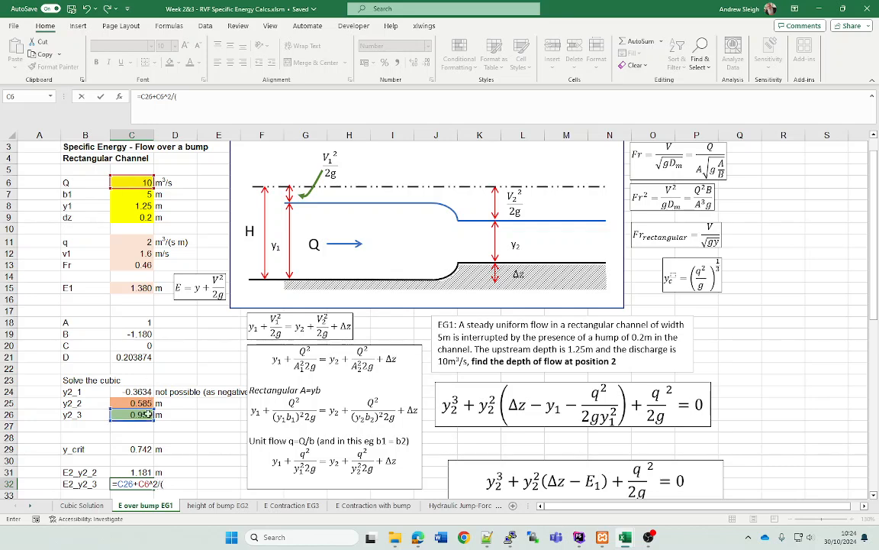
{"action": "type", "text": "("}
{"action": "left_click", "coordinate": [135, 414]}
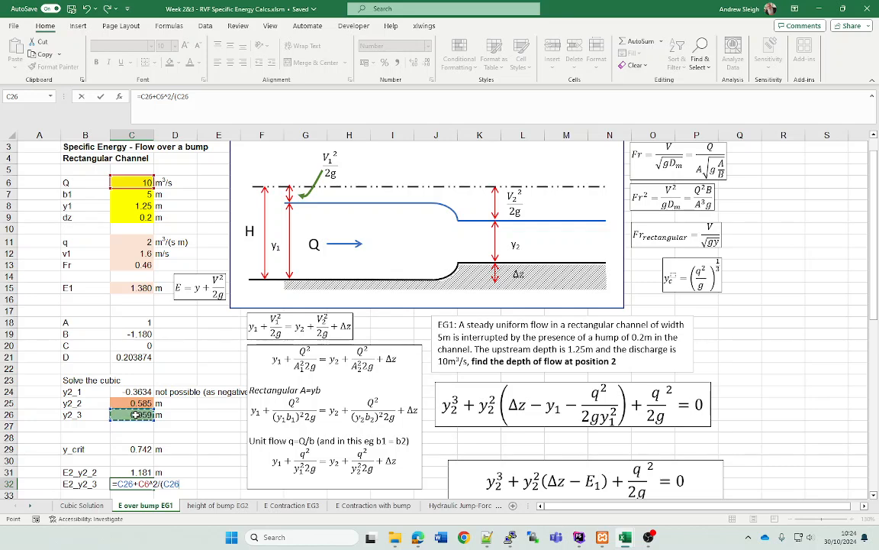
{"action": "type", "text": "*"}
{"action": "left_click", "coordinate": [138, 193]}
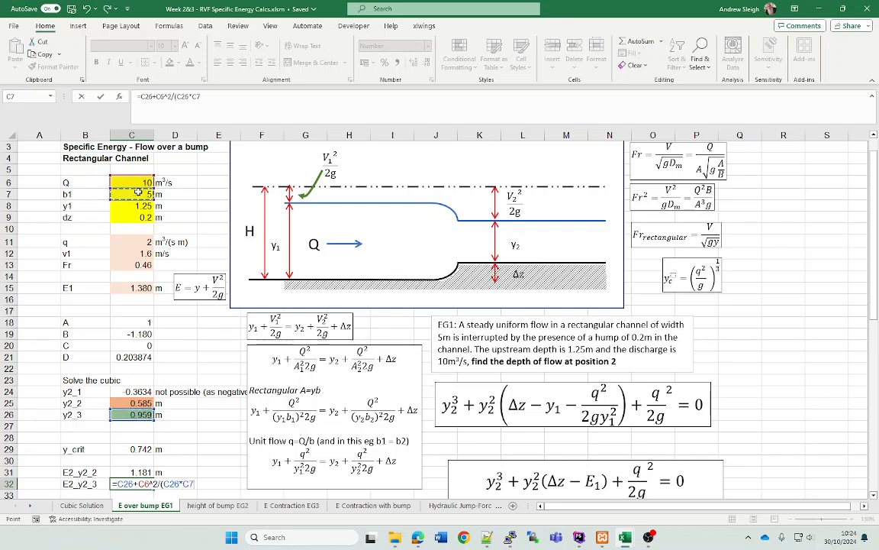
{"action": "type", "text": ")/2/"}
{"action": "scroll", "coordinate": [126, 160], "scroll_direction": "up", "scroll_amount": 1}
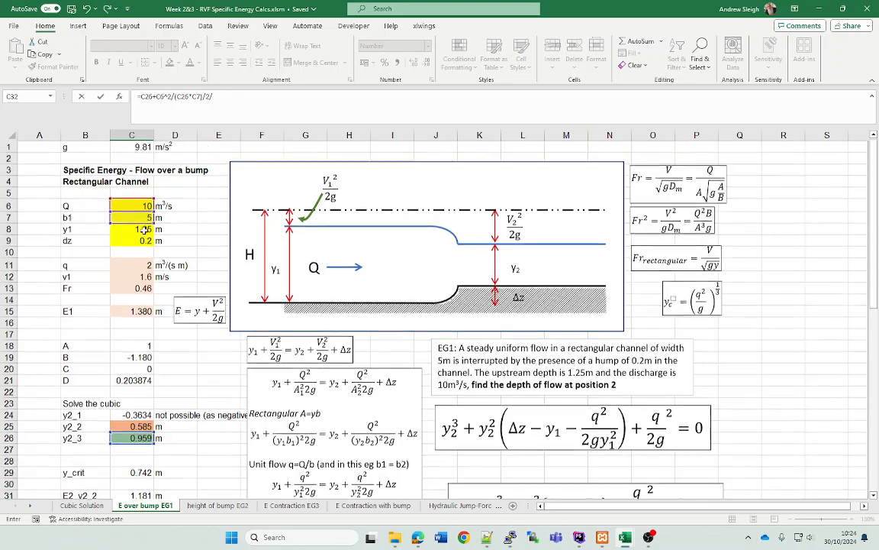
{"action": "left_click", "coordinate": [139, 147]}
{"action": "key", "text": "Return"}
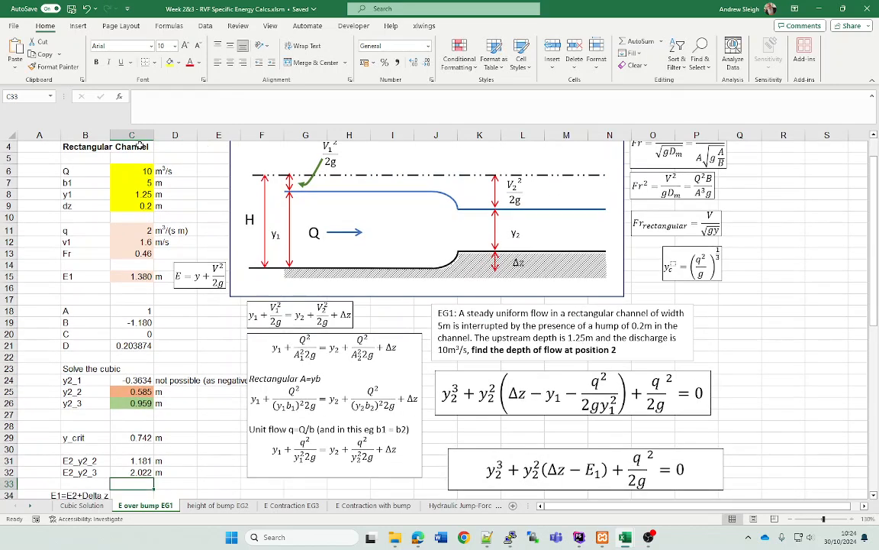
- Correct the C32 formula by squaring the area term, making it =C26+C6^2/(C26*C7)^2/2/C1
{"action": "left_click", "coordinate": [147, 472]}
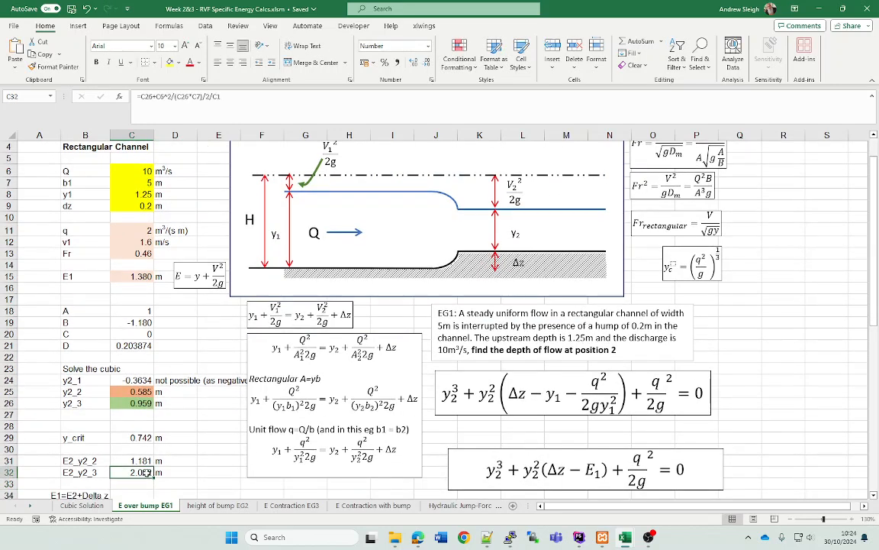
{"action": "left_click", "coordinate": [191, 96]}
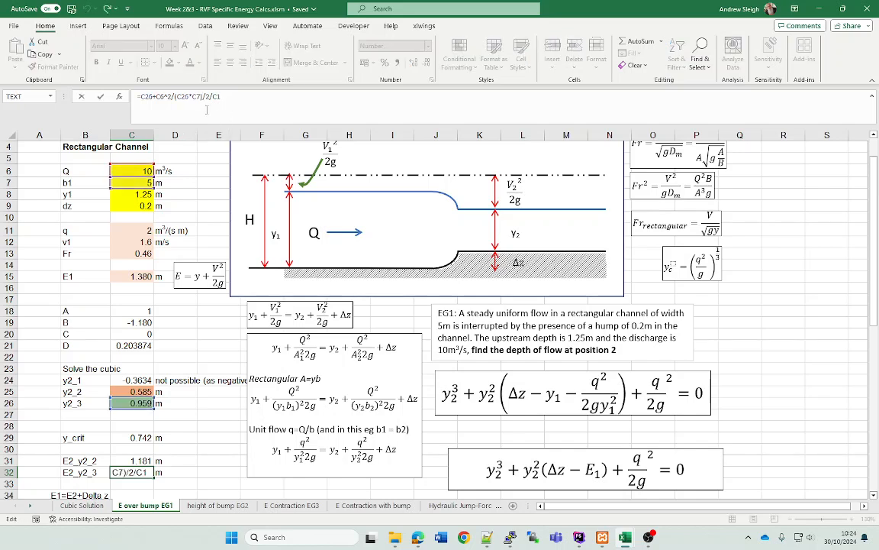
{"action": "key", "text": "Return"}
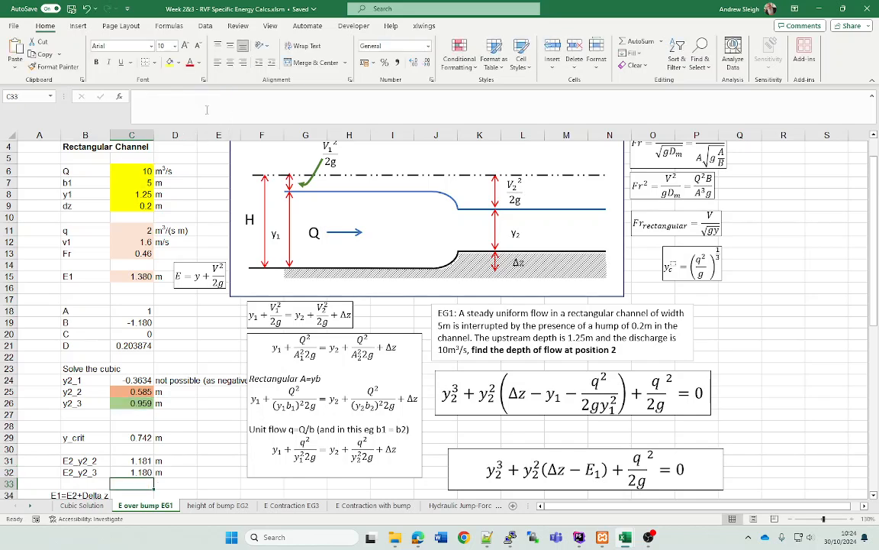
{"action": "left_click", "coordinate": [144, 473]}
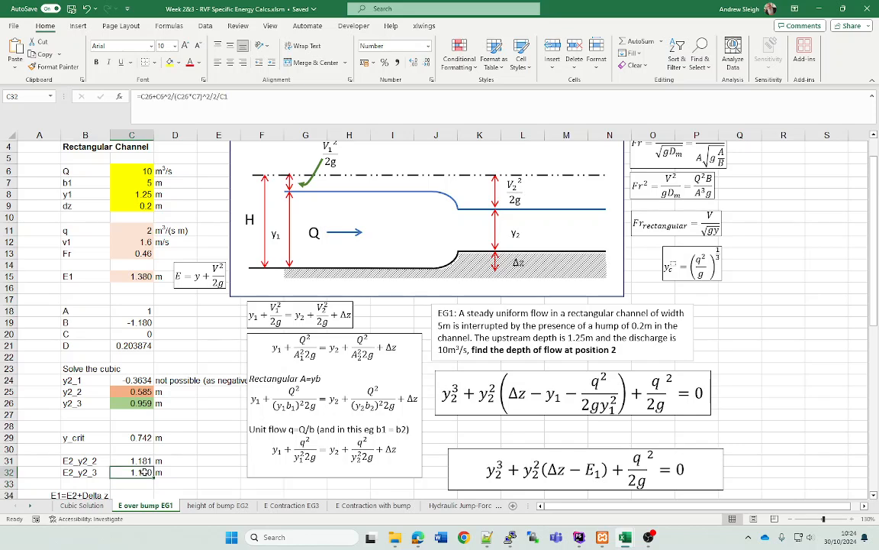
- Display the two E2 values in C31:C32 with four decimal places
{"action": "left_click", "coordinate": [144, 461]}
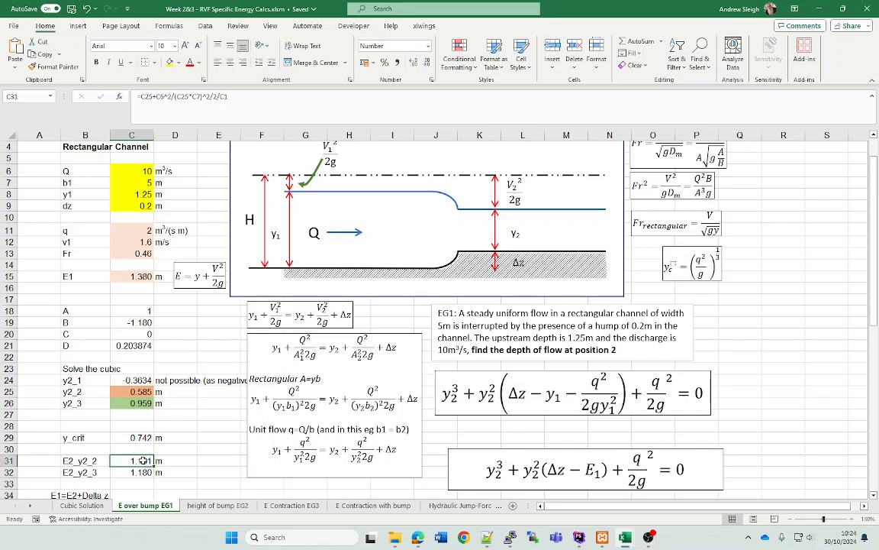
{"action": "left_click", "coordinate": [202, 450]}
{"action": "left_click_drag", "start_coordinate": [144, 459], "coordinate": [145, 473]}
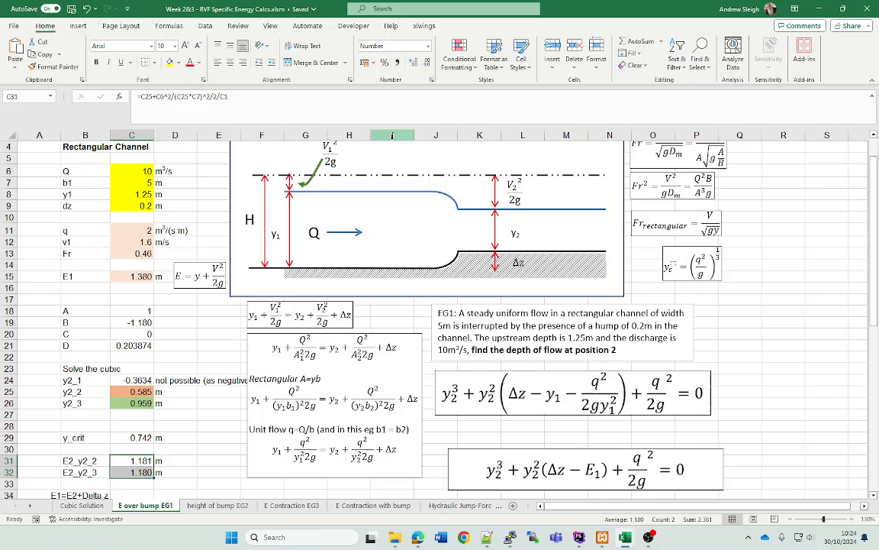
{"action": "left_click", "coordinate": [428, 64]}
{"action": "left_click", "coordinate": [413, 63]}
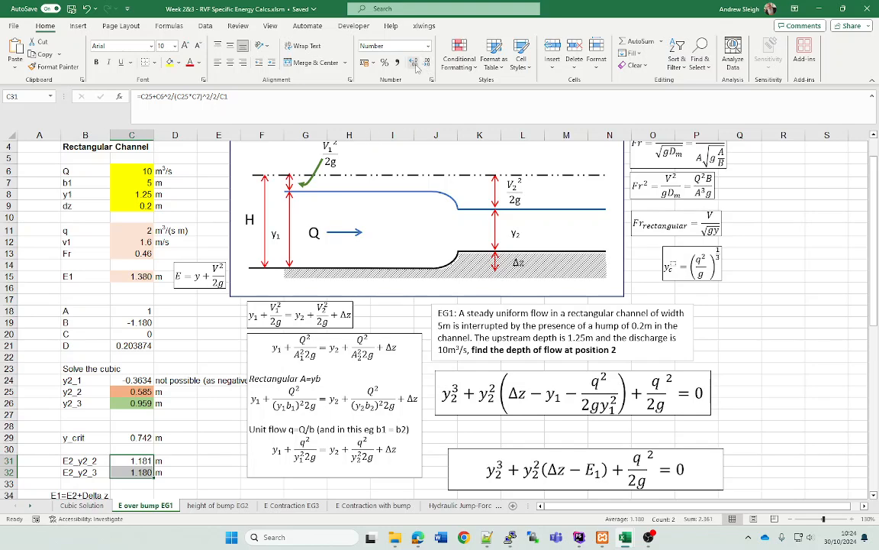
{"action": "left_click", "coordinate": [414, 64]}
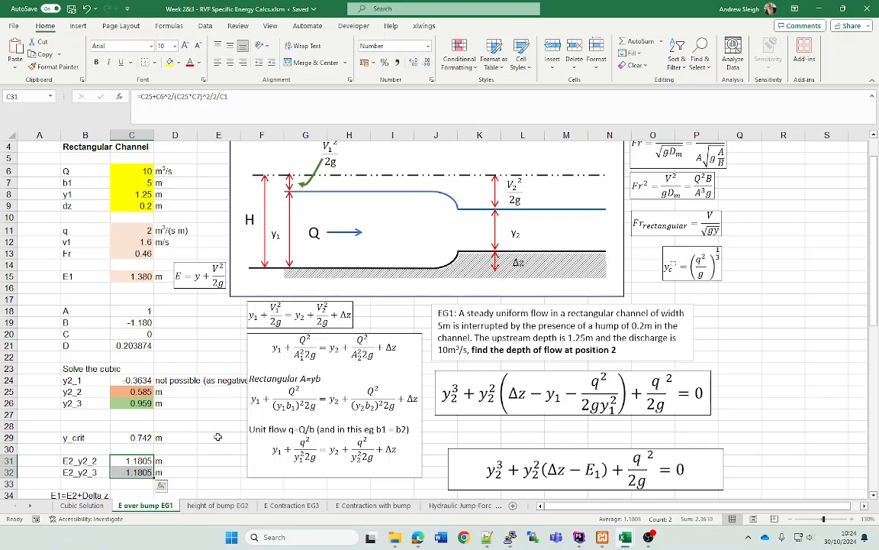
{"action": "left_click", "coordinate": [206, 449]}
- Link the E1 check cell C35 to the upstream specific energy with =C15
{"action": "scroll", "coordinate": [152, 419], "scroll_direction": "down", "scroll_amount": 1}
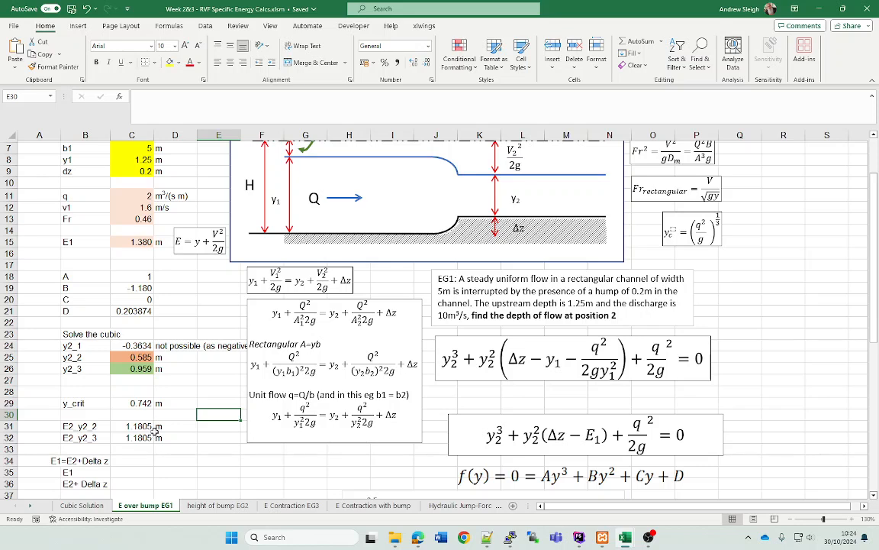
{"action": "left_click", "coordinate": [138, 461]}
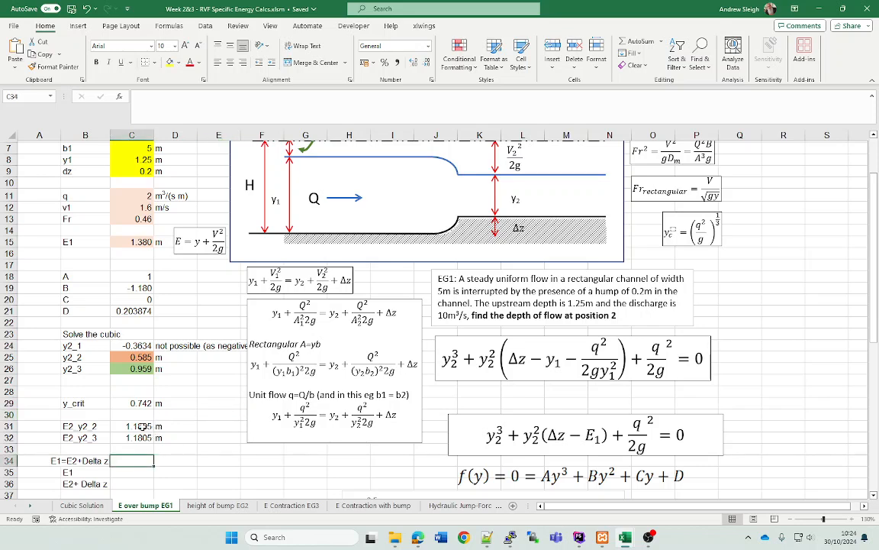
{"action": "left_click", "coordinate": [143, 428]}
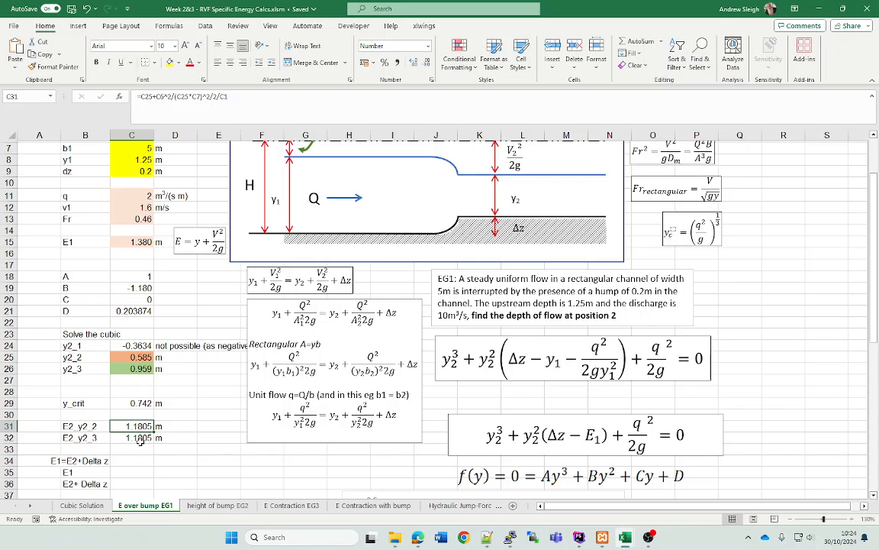
{"action": "left_click", "coordinate": [131, 244]}
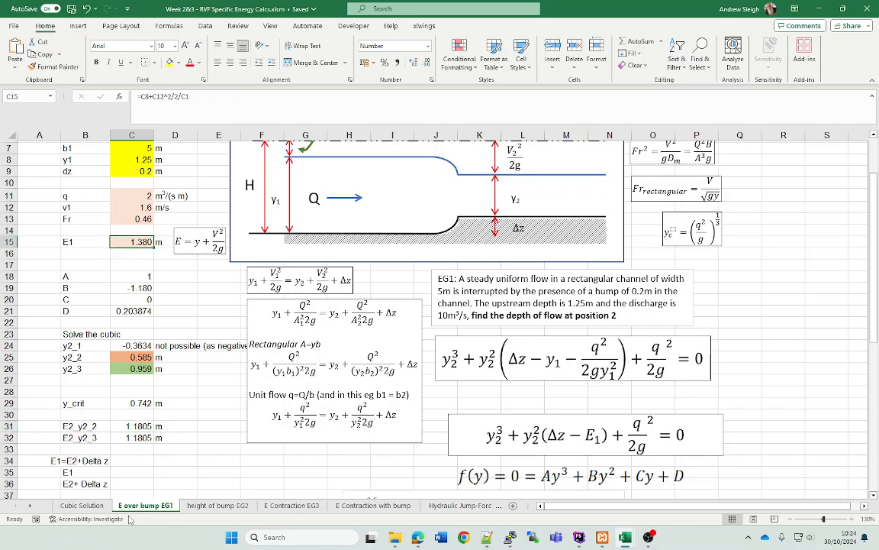
{"action": "left_click", "coordinate": [119, 470]}
{"action": "type", "text": "="}
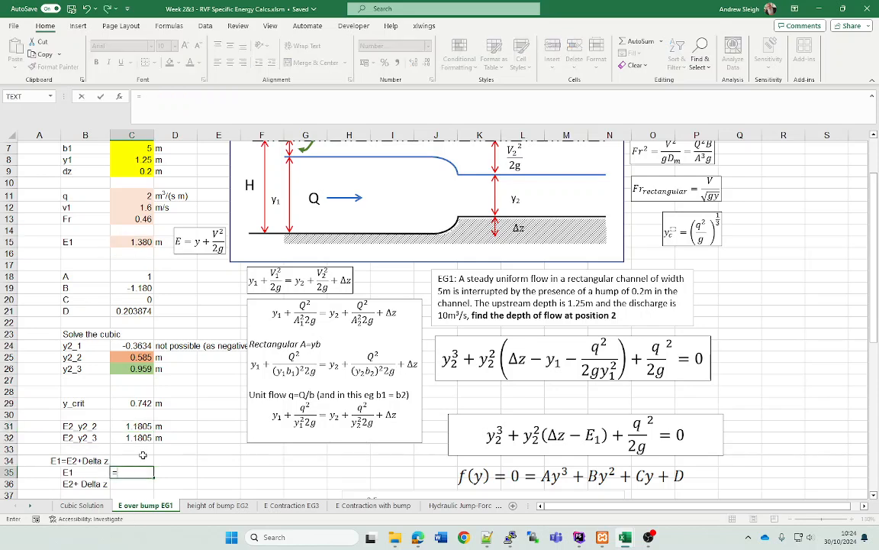
{"action": "left_click", "coordinate": [141, 245]}
{"action": "key", "text": "Return"}
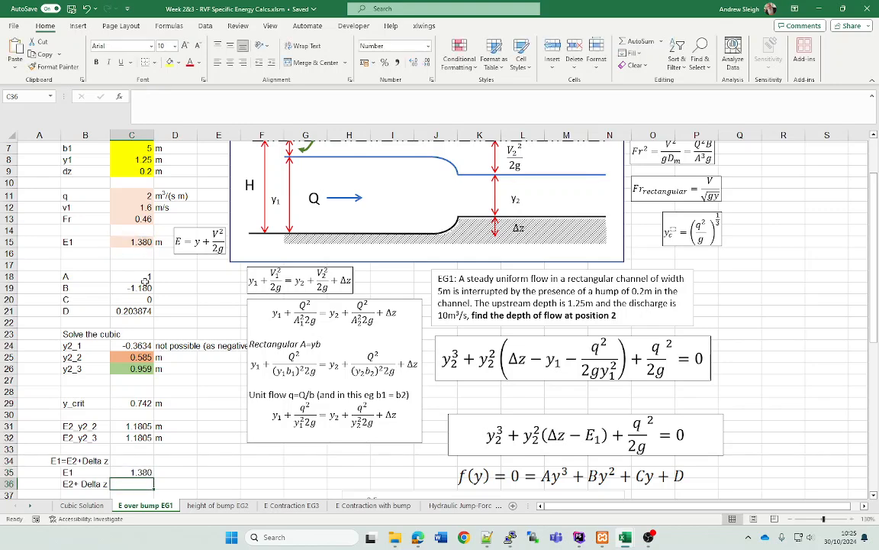
- Calculate E2 + Delta z for the first possible depth in C36 with =C31+C9
{"action": "scroll", "coordinate": [196, 452], "scroll_direction": "down", "scroll_amount": 2}
{"action": "left_click", "coordinate": [131, 459]}
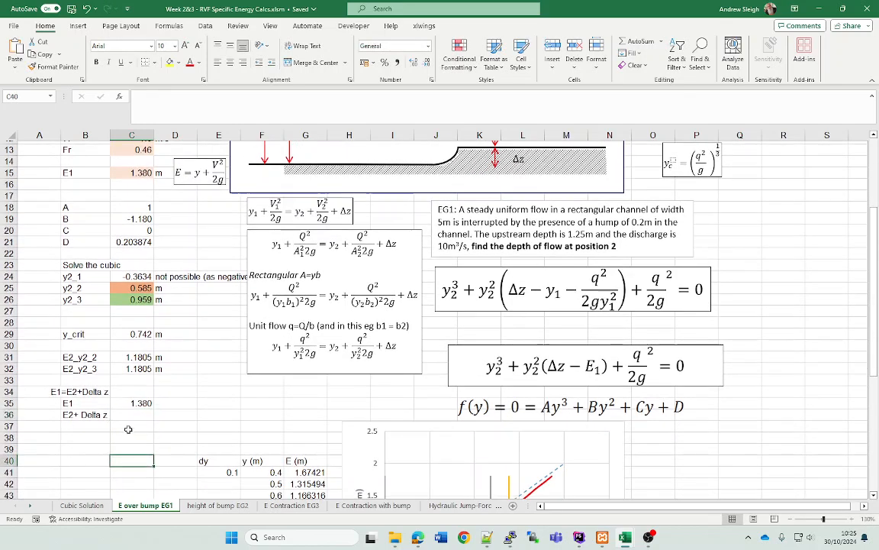
{"action": "left_click", "coordinate": [129, 416]}
{"action": "type", "text": "="}
{"action": "left_click", "coordinate": [137, 358]}
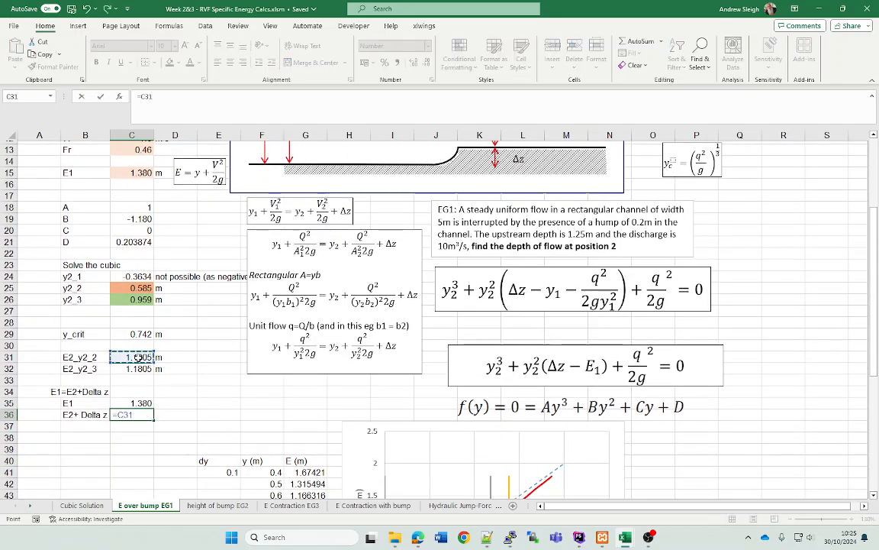
{"action": "type", "text": "+"}
{"action": "scroll", "coordinate": [145, 317], "scroll_direction": "up", "scroll_amount": 3}
{"action": "left_click", "coordinate": [141, 206]}
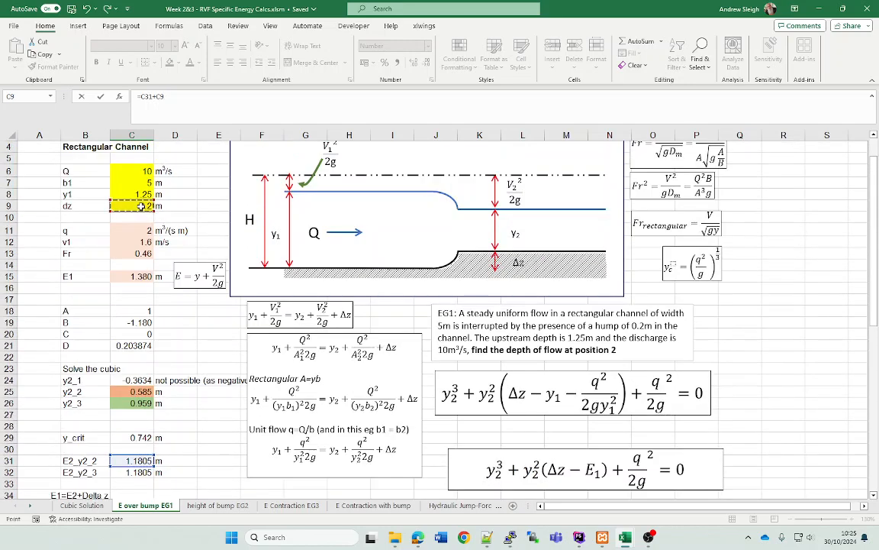
{"action": "key", "text": "Return"}
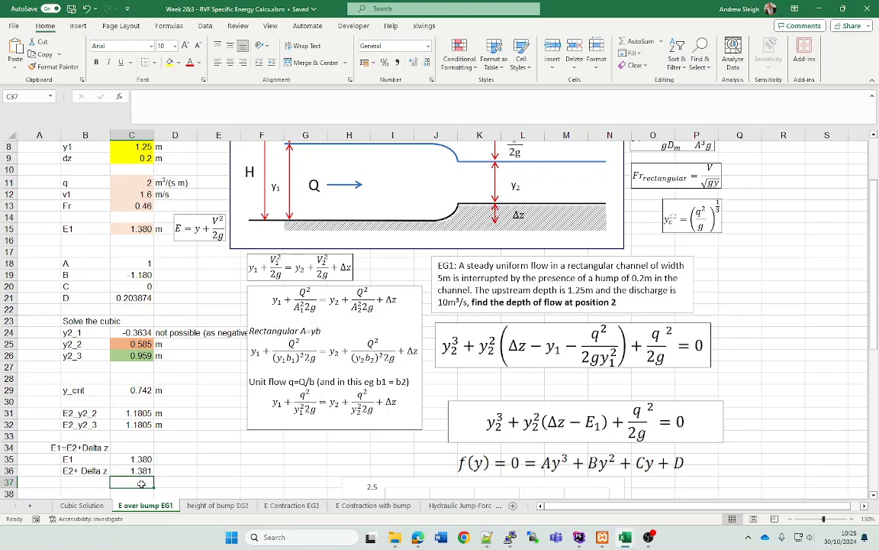
- Calculate E2 + Delta z for the second possible depth in C37 with =C32+C9
{"action": "type", "text": "="}
{"action": "left_click", "coordinate": [140, 425]}
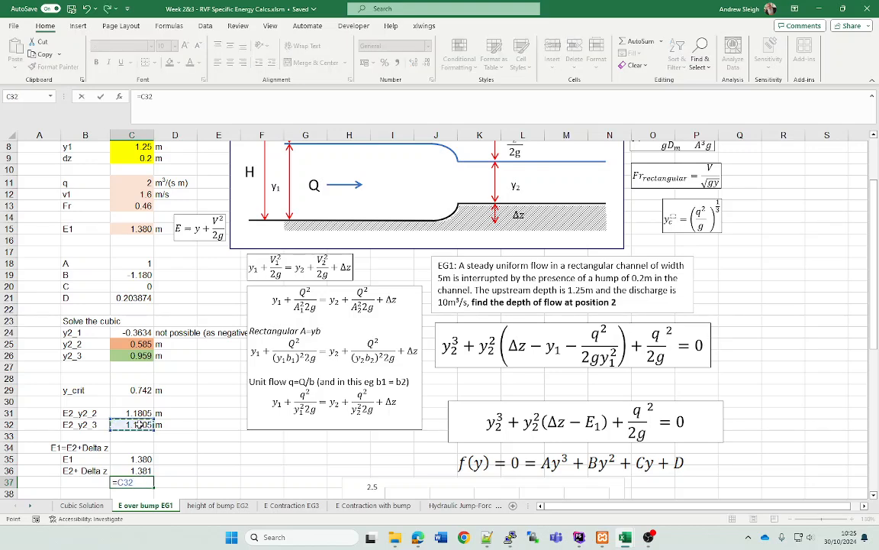
{"action": "type", "text": "+"}
{"action": "left_click", "coordinate": [138, 157]}
{"action": "key", "text": "Return"}
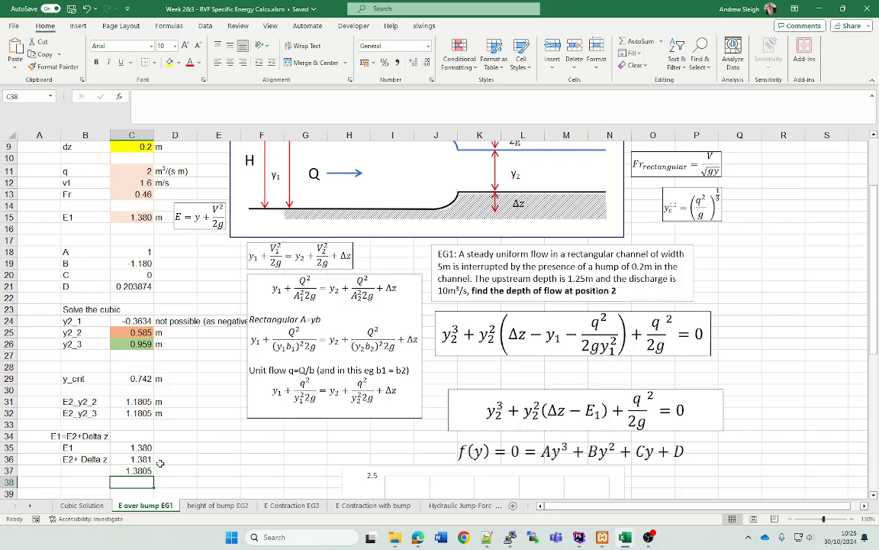
- Display the check values in C35 and C36 with four decimal places
{"action": "left_click", "coordinate": [142, 459]}
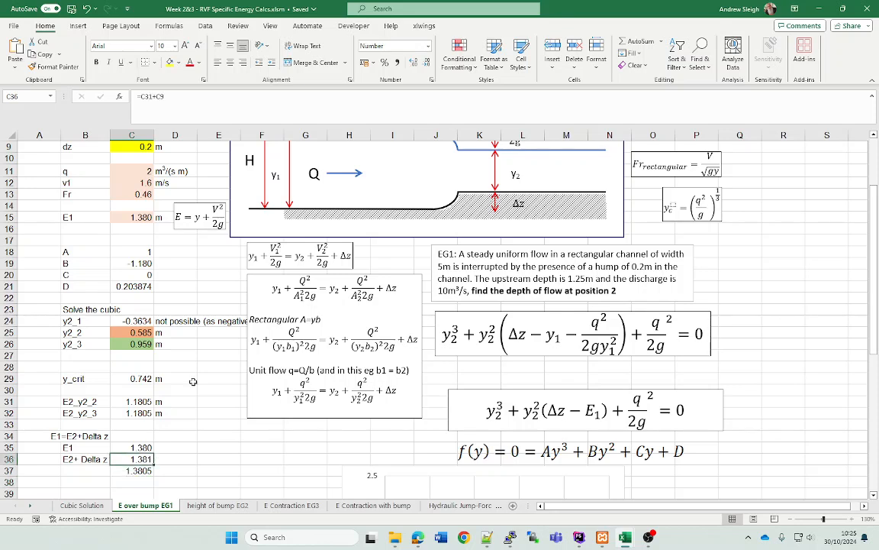
{"action": "left_click", "coordinate": [413, 63]}
{"action": "left_click", "coordinate": [137, 447]}
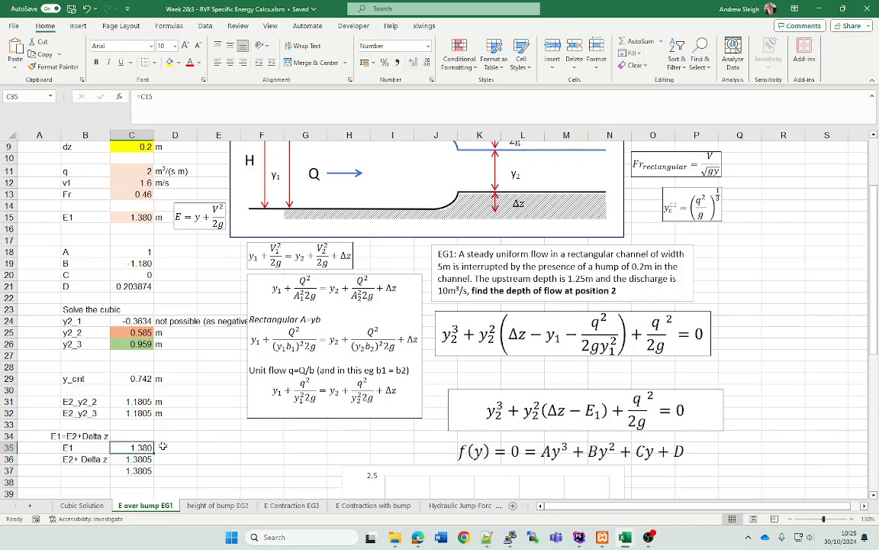
{"action": "left_click", "coordinate": [413, 64]}
- Enter the unit m beside the three energy check values in D35:D37
{"action": "left_click", "coordinate": [173, 451]}
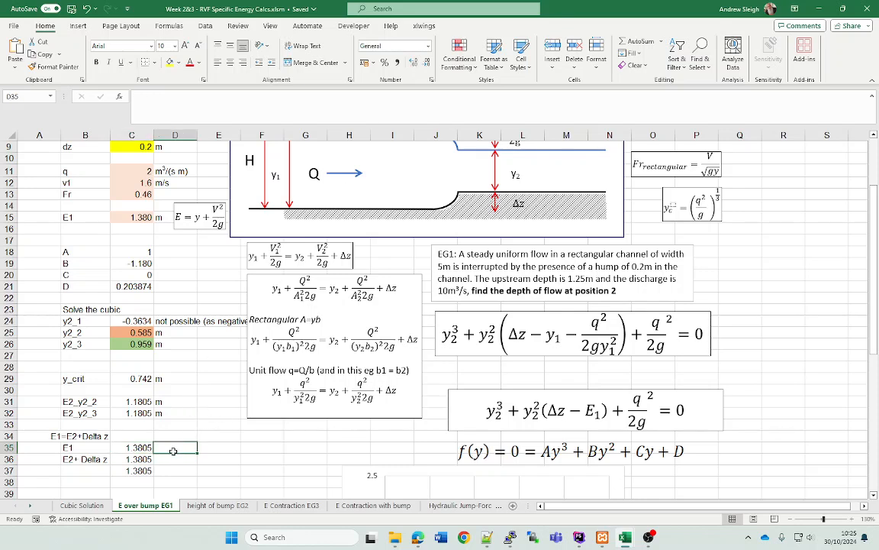
{"action": "type", "text": "m"}
{"action": "key", "text": "Return"}
{"action": "type", "text": "m"}
{"action": "key", "text": "Return"}
{"action": "type", "text": "m"}
{"action": "key", "text": "Return"}
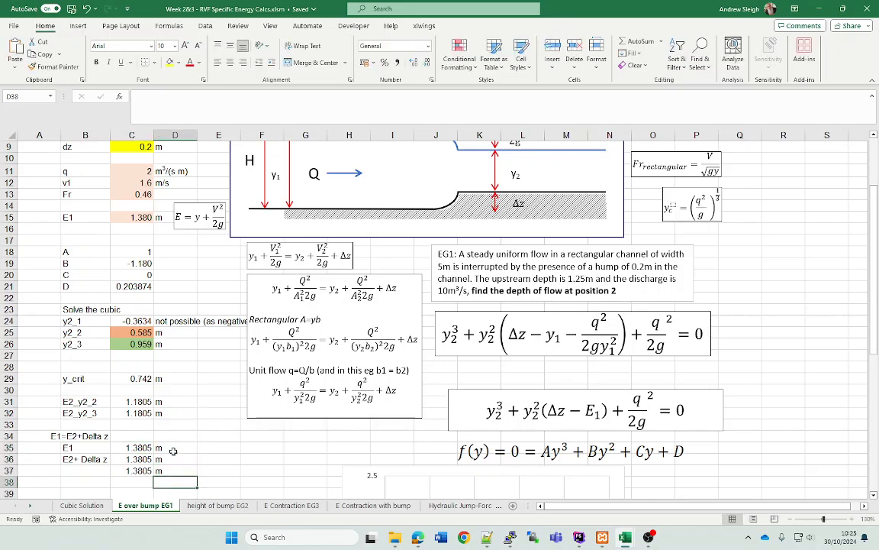
- Switch to the height of bump EG2 sheet and review the given Q, b1 and y1 values and y2 on the diagram
{"action": "left_click", "coordinate": [142, 344]}
{"action": "scroll", "coordinate": [161, 337], "scroll_direction": "up", "scroll_amount": 2}
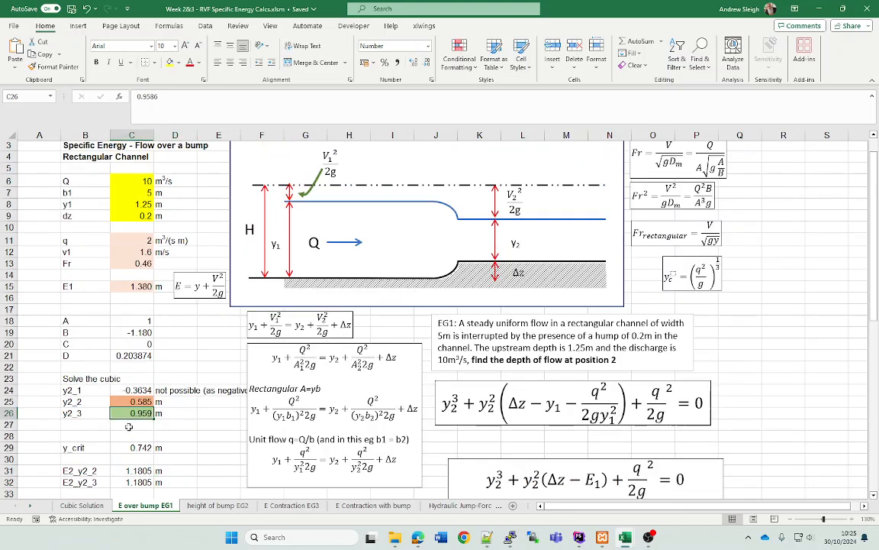
{"action": "left_click", "coordinate": [210, 507]}
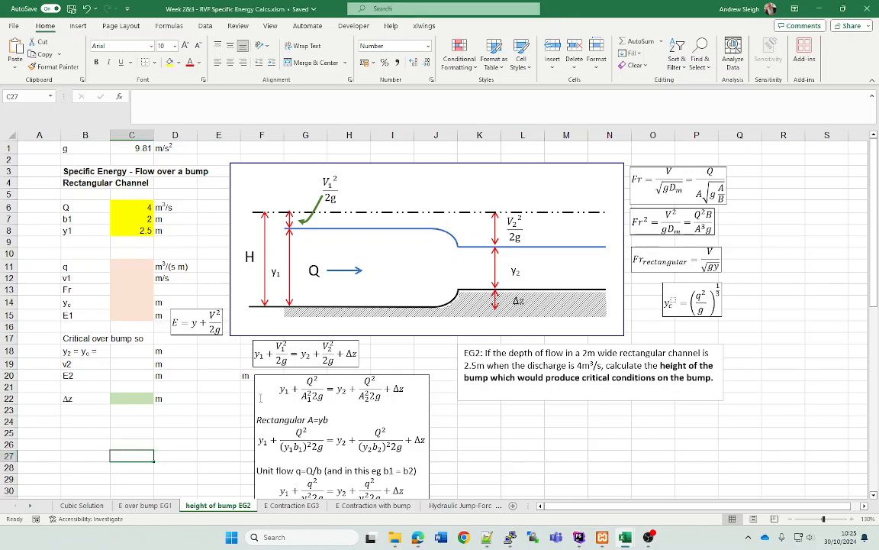
{"action": "left_click", "coordinate": [135, 206]}
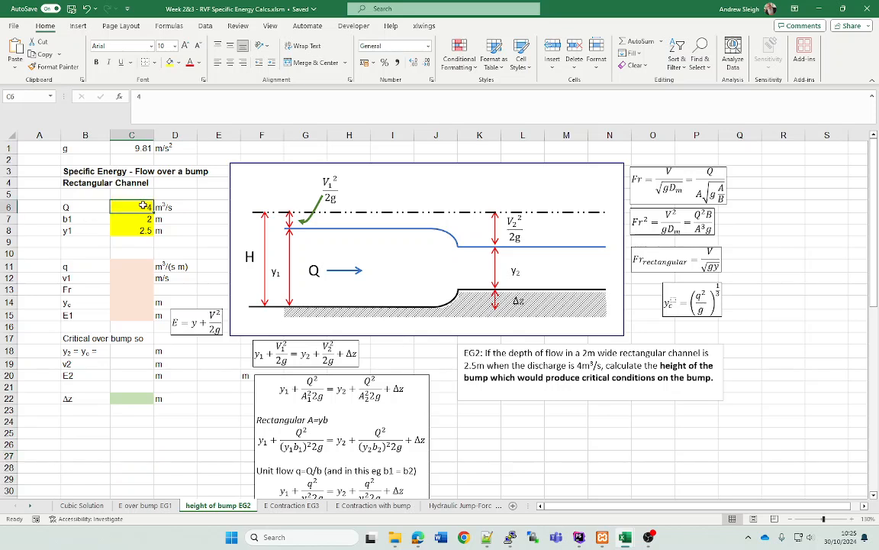
{"action": "left_click", "coordinate": [138, 220]}
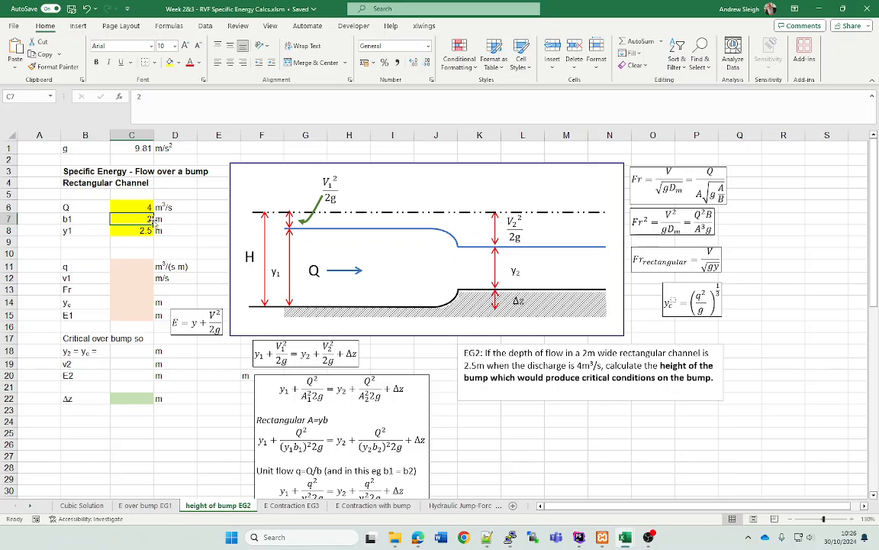
{"action": "left_click", "coordinate": [132, 231]}
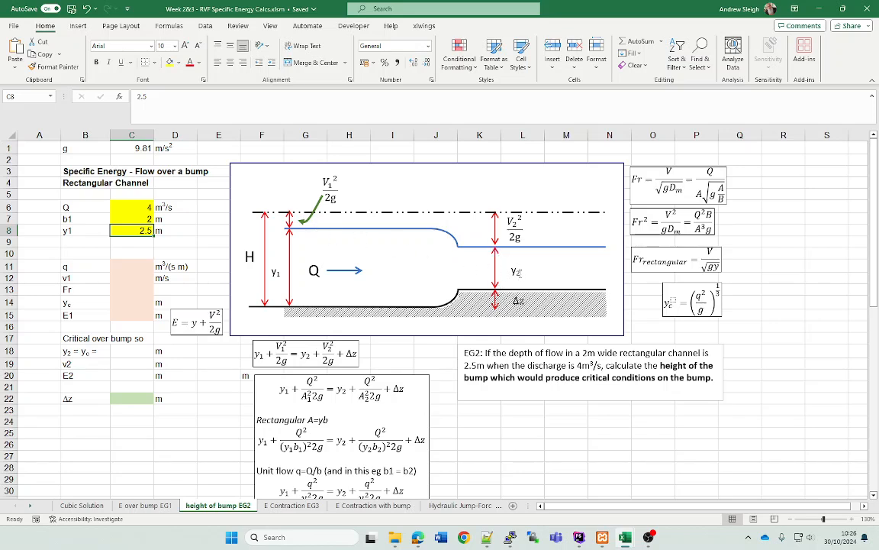
{"action": "double_click", "coordinate": [512, 272]}
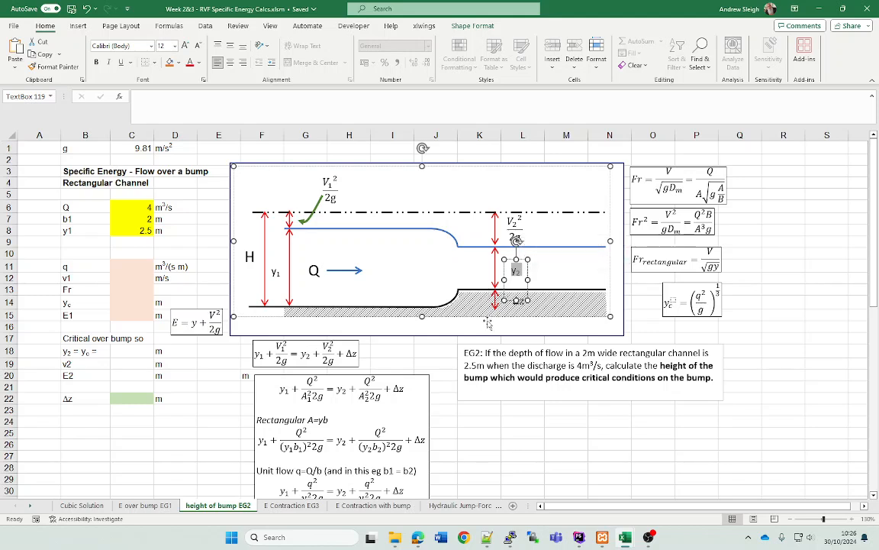
- Calculate the unit flow q in C11 with =C6/C7
{"action": "left_click", "coordinate": [126, 266]}
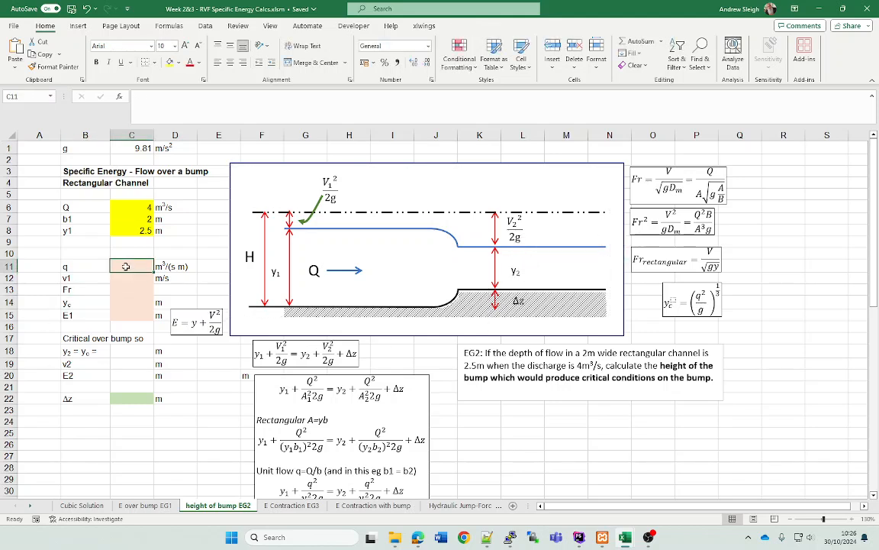
{"action": "type", "text": "="}
{"action": "left_click", "coordinate": [134, 207]}
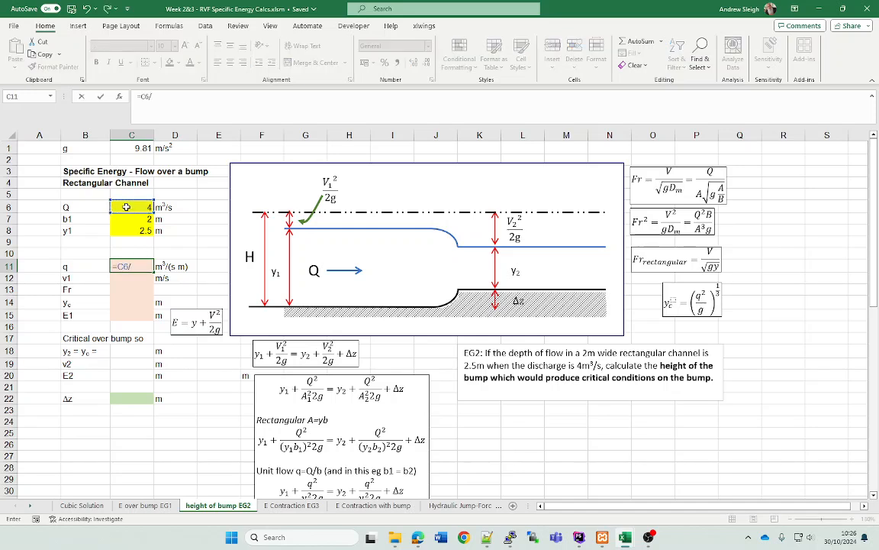
{"action": "type", "text": "/"}
{"action": "left_click", "coordinate": [141, 219]}
{"action": "key", "text": "Return"}
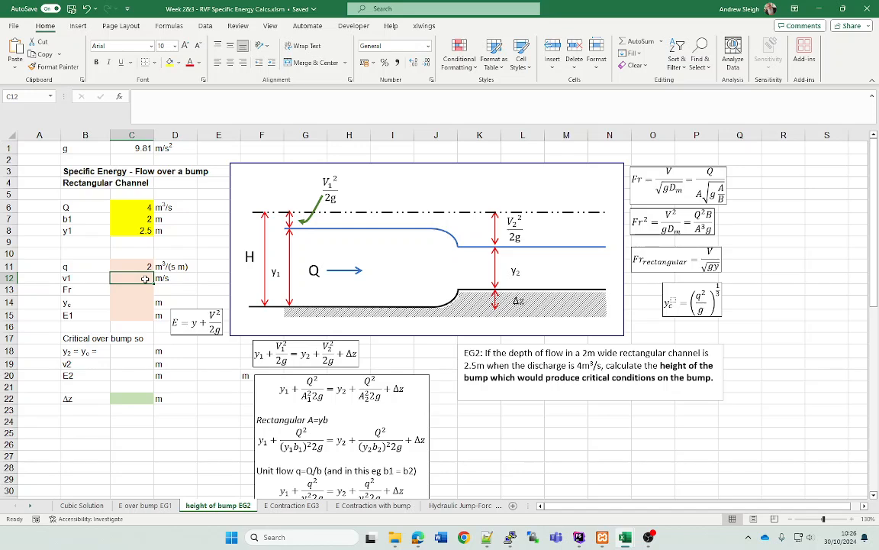
- Calculate the upstream velocity v1 in C12 from discharge and flow area with =C6/(C7*C8)
{"action": "type", "text": "="}
{"action": "left_click", "coordinate": [131, 207]}
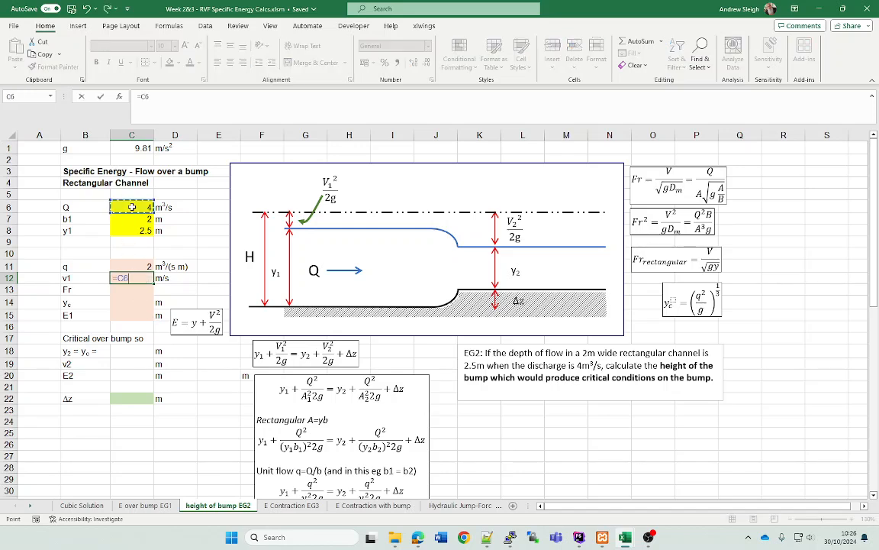
{"action": "type", "text": "/("}
{"action": "left_click", "coordinate": [136, 220]}
{"action": "type", "text": "*"}
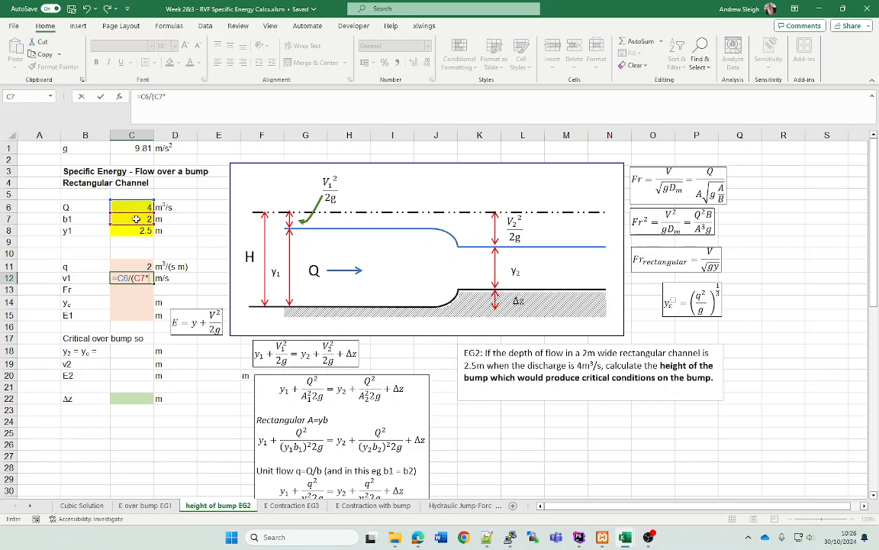
{"action": "left_click", "coordinate": [136, 230]}
{"action": "type", "text": ")"}
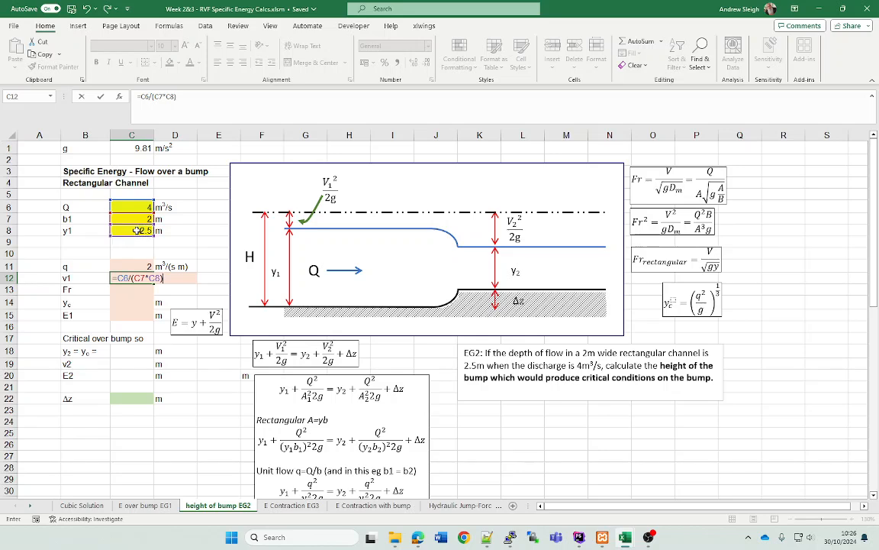
{"action": "key", "text": "Return"}
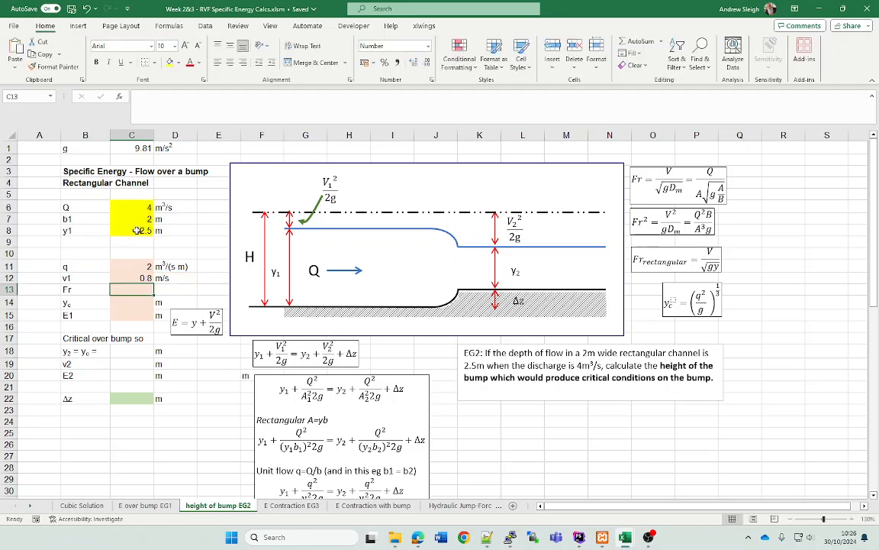
- Replace the v1 formula in C12 with the unit-flow version =C11/C8
{"action": "left_click", "coordinate": [141, 278]}
{"action": "type", "text": "="}
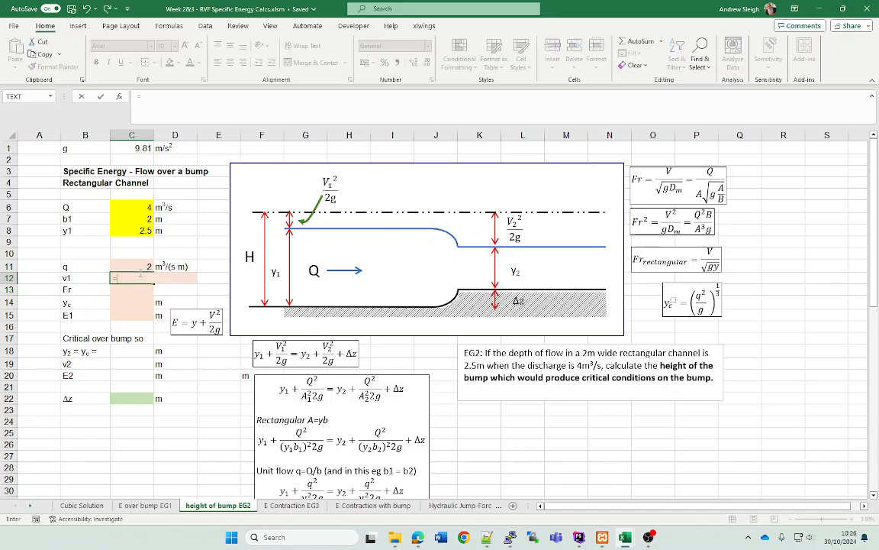
{"action": "left_click", "coordinate": [137, 265]}
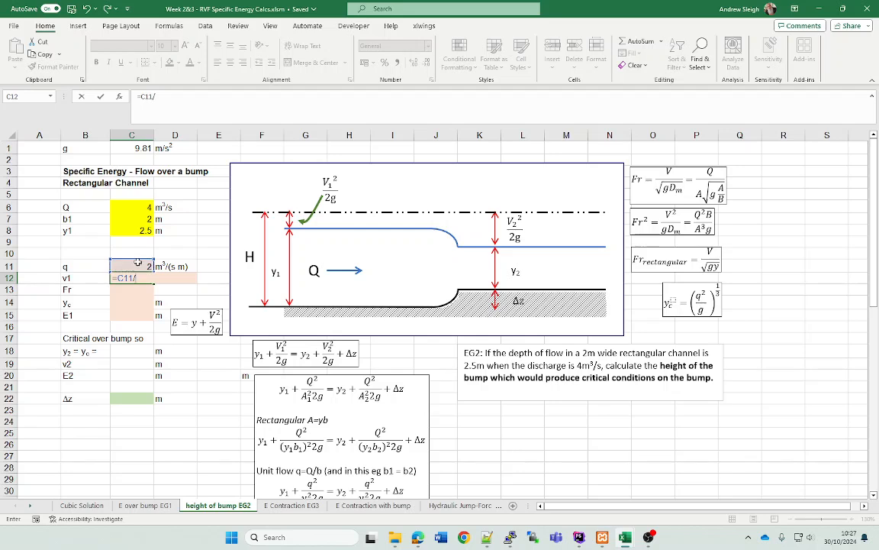
{"action": "type", "text": "/"}
{"action": "left_click", "coordinate": [132, 207]}
{"action": "left_click", "coordinate": [120, 230]}
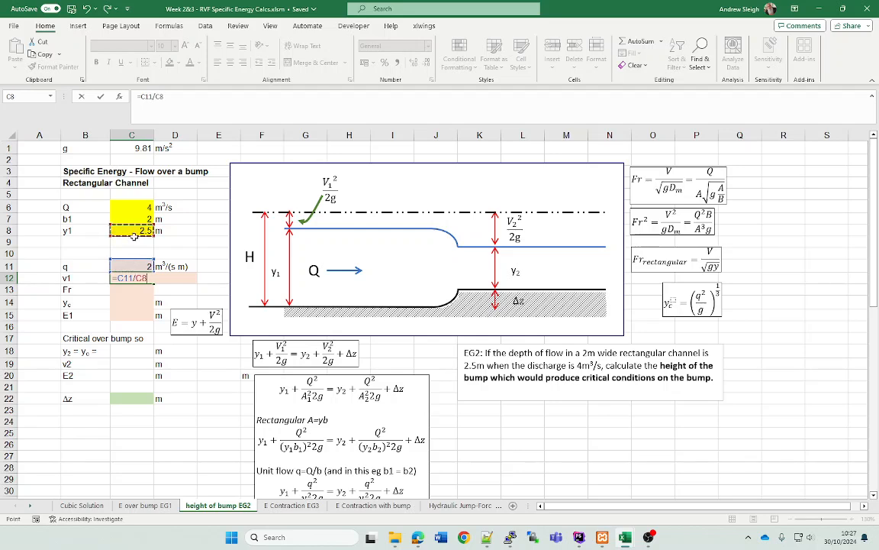
{"action": "key", "text": "Return"}
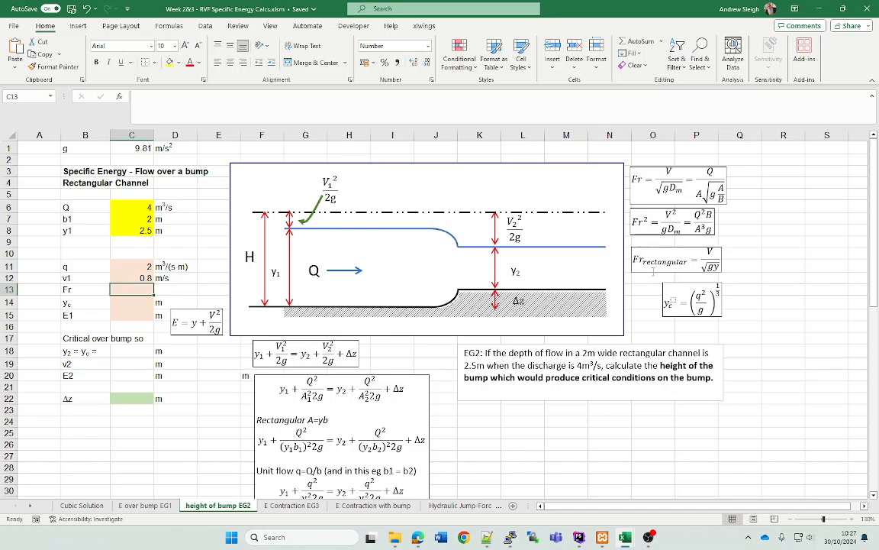
- Calculate the upstream Froude number in C13 from velocity and depth with =C12/SQRT(C1*C8) and check the formula
{"action": "left_click", "coordinate": [653, 276]}
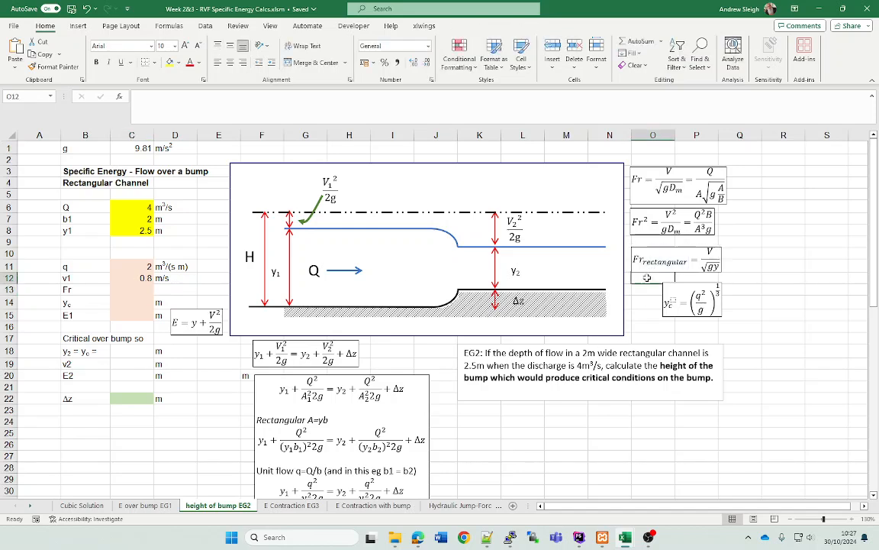
{"action": "left_click", "coordinate": [138, 291]}
{"action": "type", "text": "="}
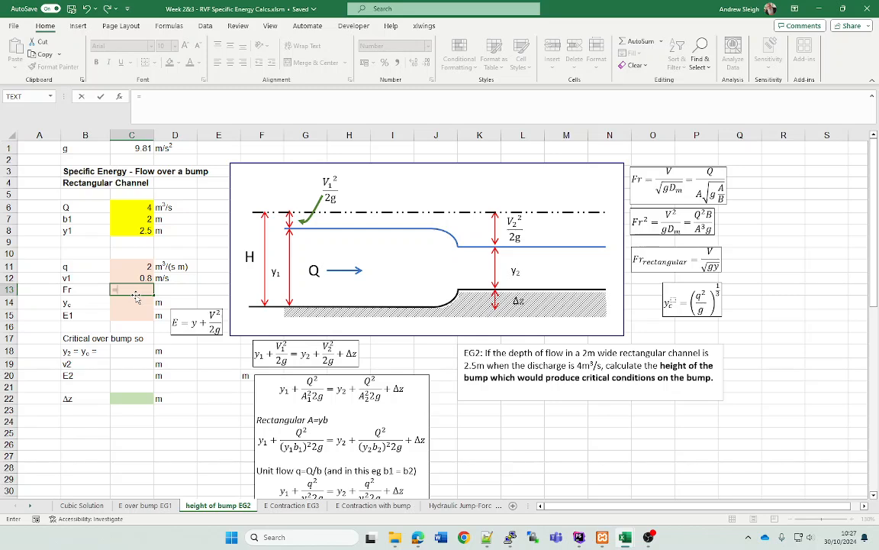
{"action": "left_click", "coordinate": [128, 277]}
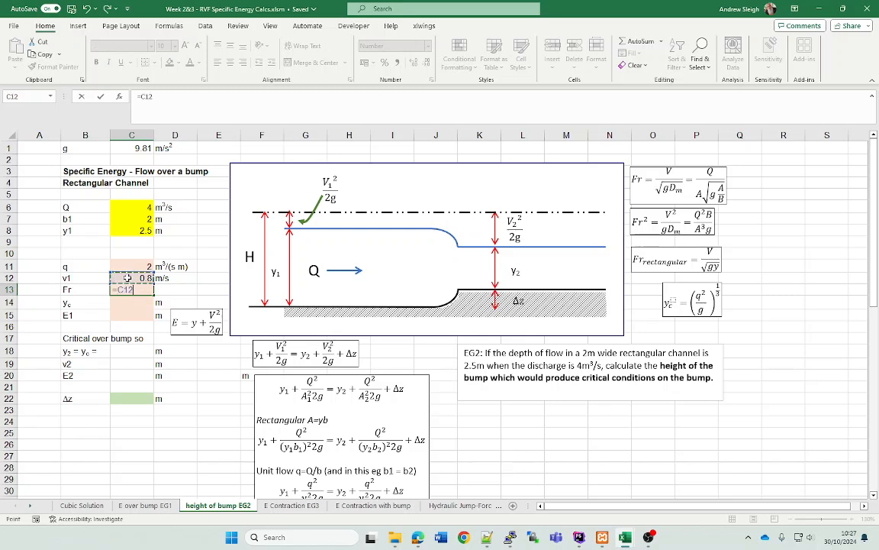
{"action": "type", "text": "/sqrt("}
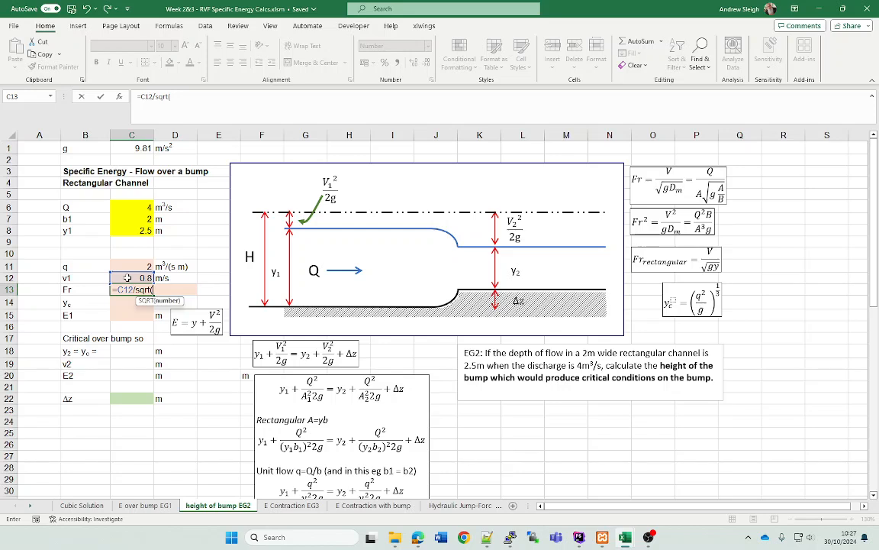
{"action": "left_click", "coordinate": [123, 148]}
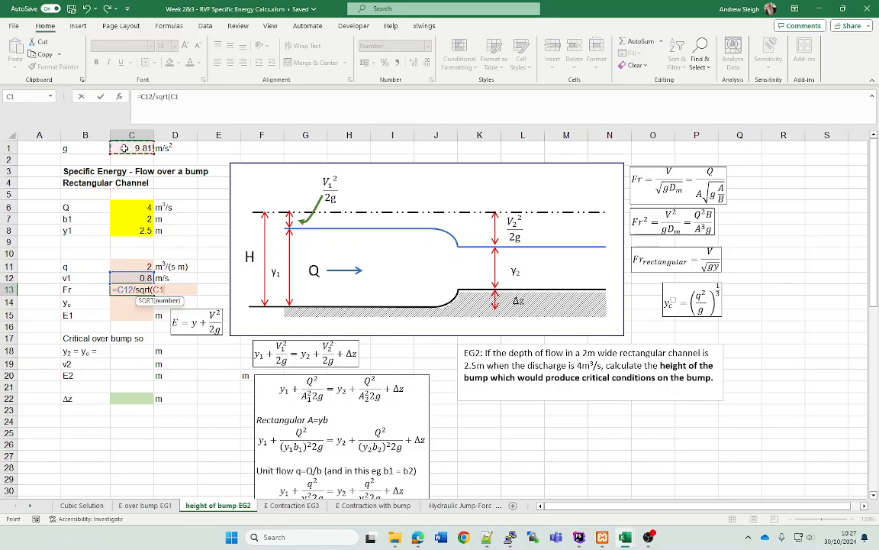
{"action": "type", "text": "*"}
{"action": "left_click", "coordinate": [126, 229]}
{"action": "key", "text": "Return"}
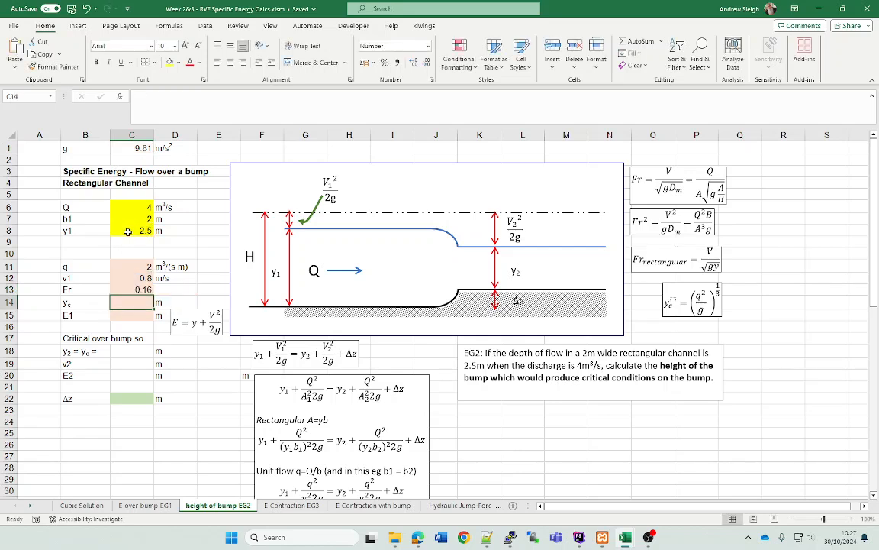
{"action": "key", "text": "Up"}
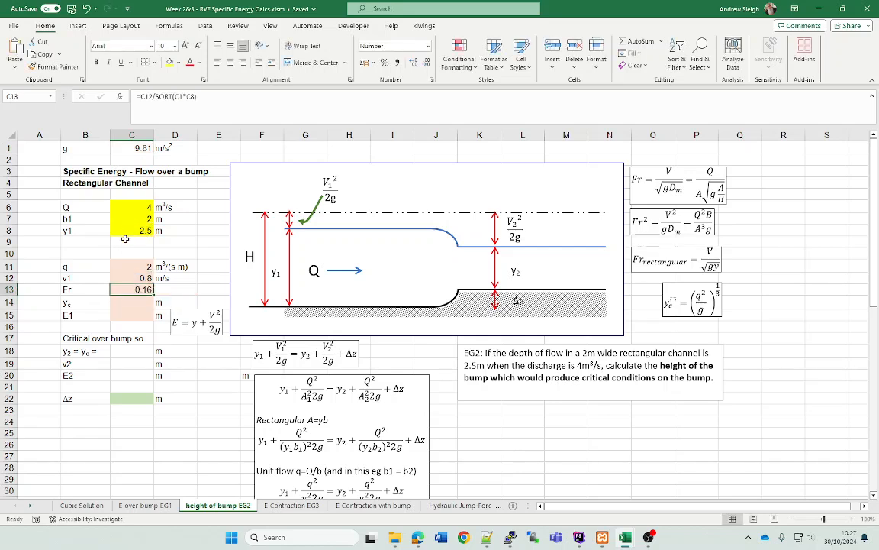
- Calculate the critical depth yc in C14 from the unit flow with =(C11^2/C1)^0.33333
{"action": "key", "text": "Down"}
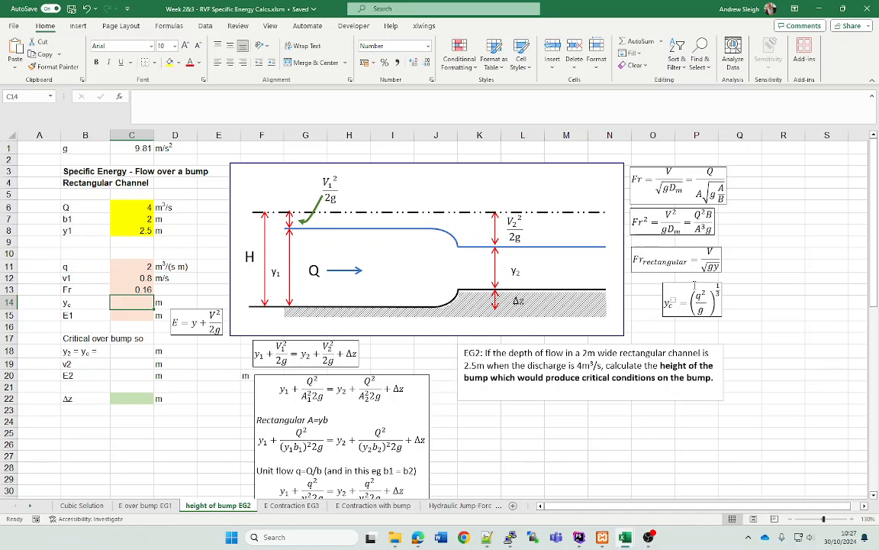
{"action": "left_click", "coordinate": [694, 282]}
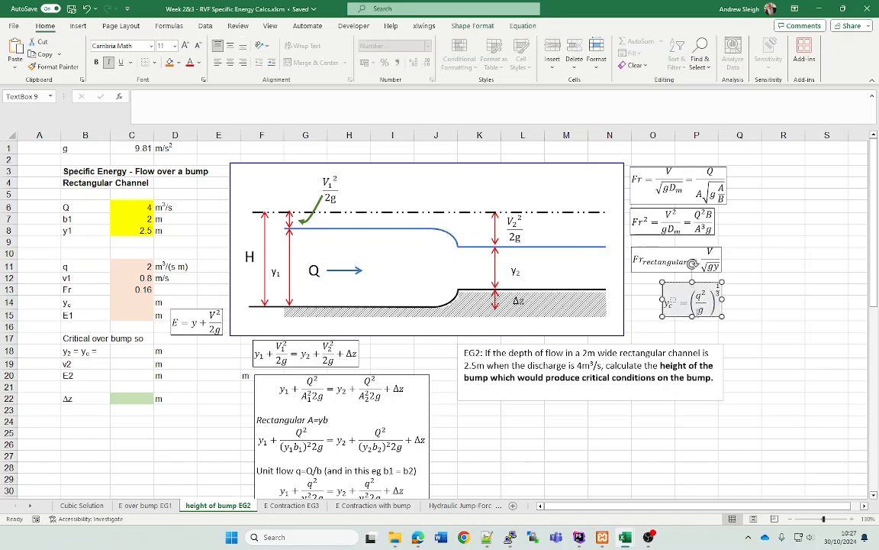
{"action": "left_click", "coordinate": [130, 306]}
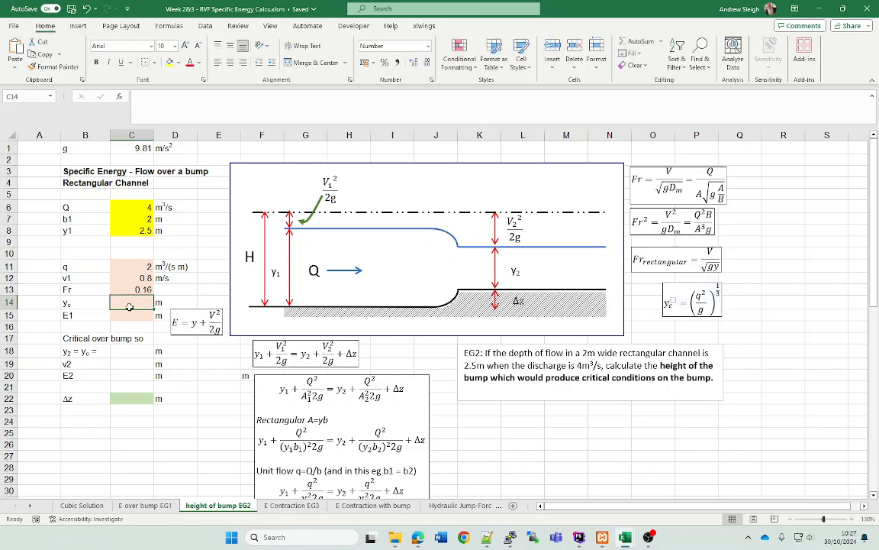
{"action": "type", "text": "="}
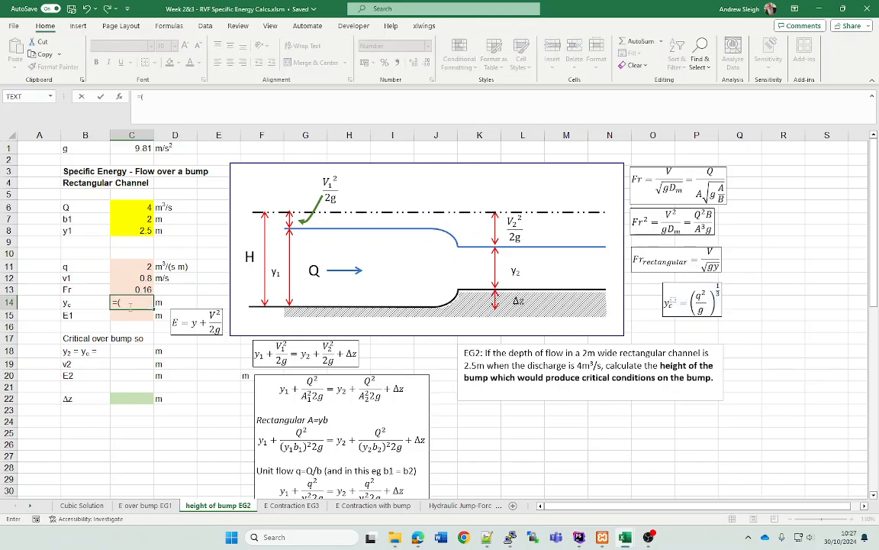
{"action": "type", "text": "("}
{"action": "left_click", "coordinate": [127, 265]}
{"action": "type", "text": "^2"}
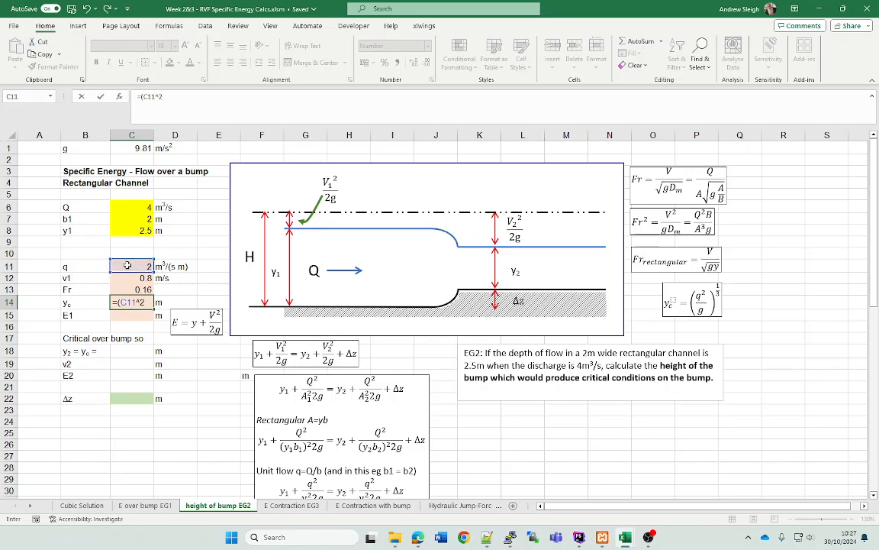
{"action": "type", "text": "/"}
{"action": "left_click", "coordinate": [138, 147]}
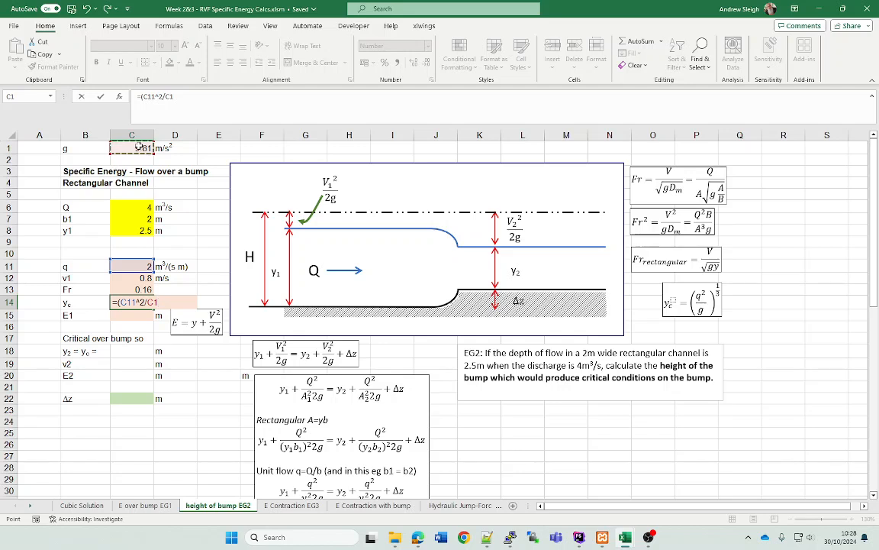
{"action": "type", "text": ")^(0"}
{"action": "key", "text": "BackSpace"}
{"action": "type", "text": "0.333333"}
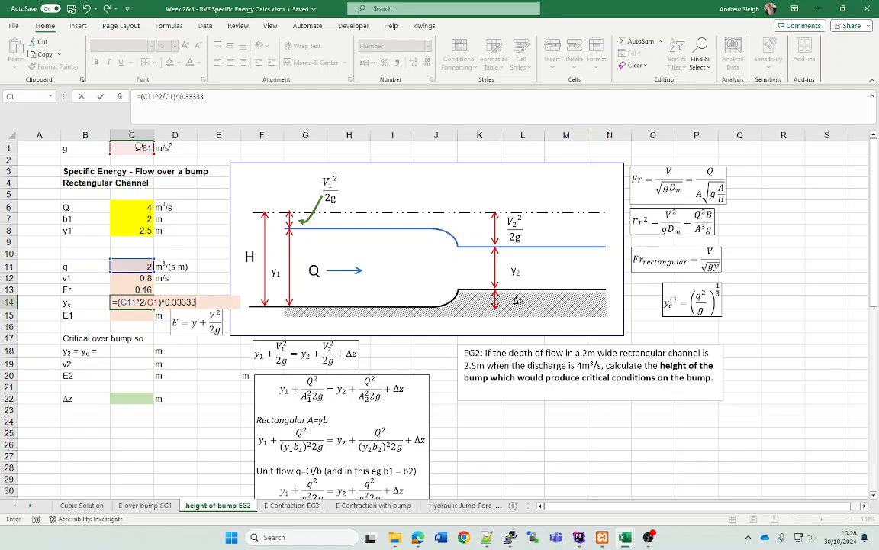
{"action": "key", "text": "Return"}
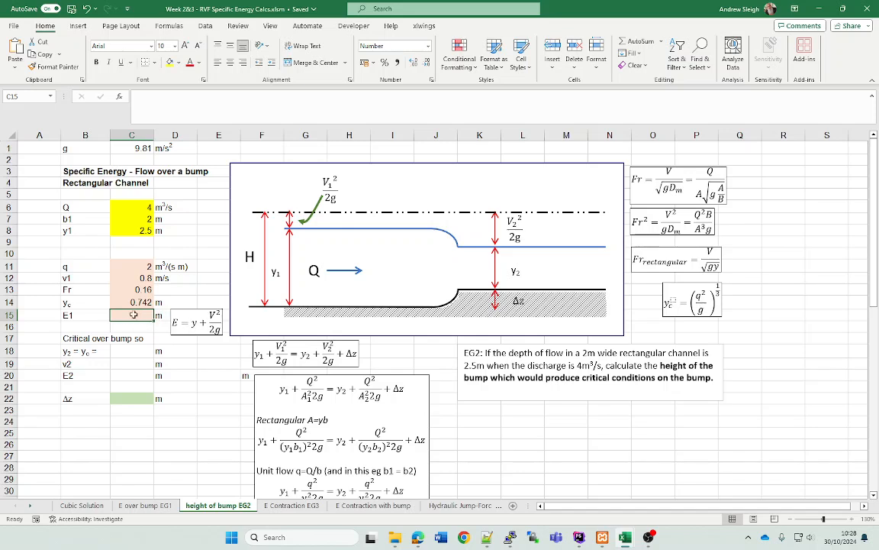
- Calculate the upstream specific energy E1 in C15 with =C8+C12^2/2/C1
{"action": "type", "text": "="}
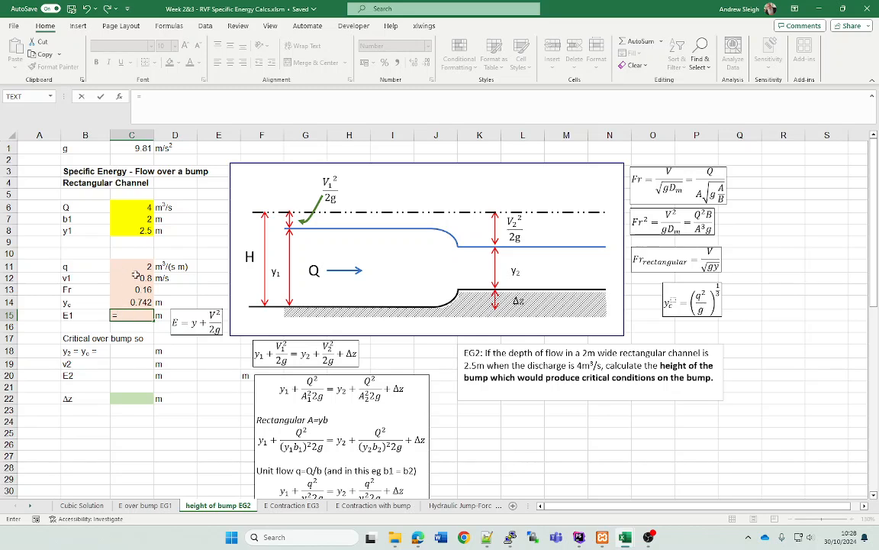
{"action": "left_click", "coordinate": [131, 303]}
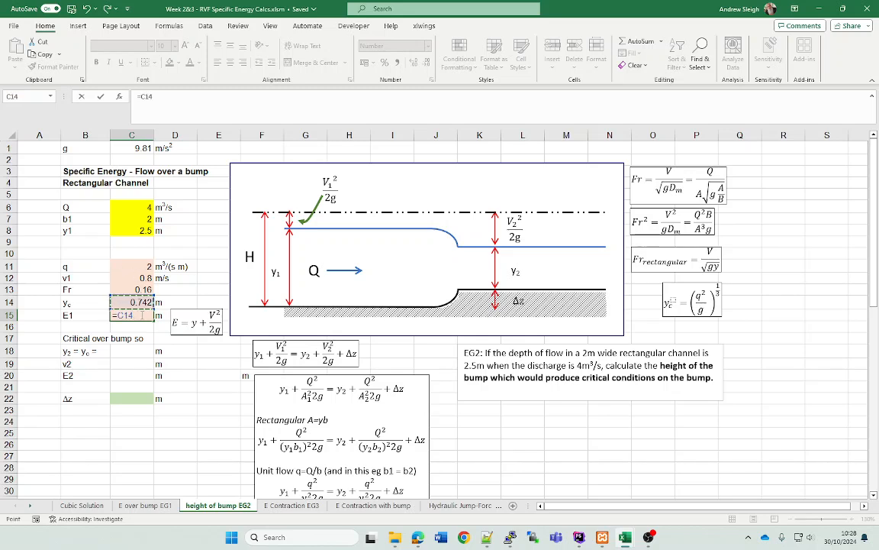
{"action": "key", "text": "BackSpace"}
{"action": "key", "text": "BackSpace"}
{"action": "left_click", "coordinate": [130, 231]}
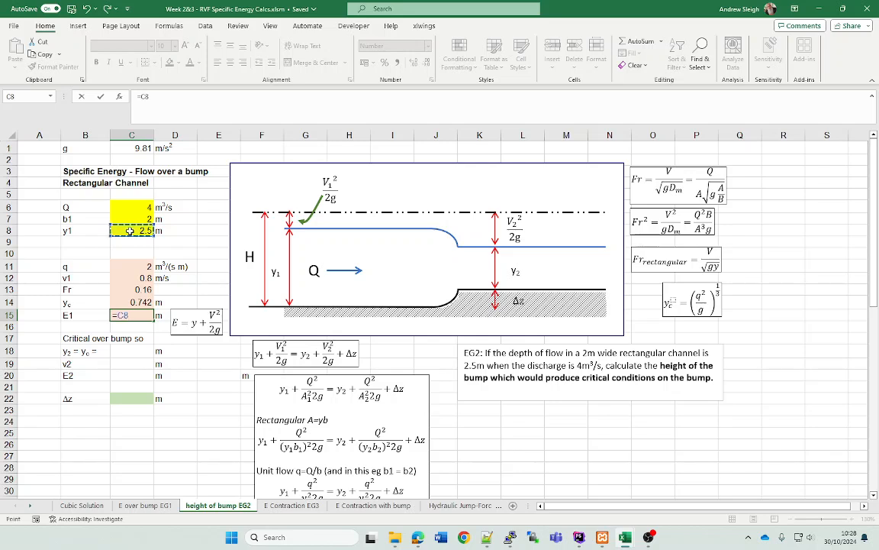
{"action": "type", "text": "+"}
{"action": "left_click", "coordinate": [130, 278]}
{"action": "type", "text": "^"}
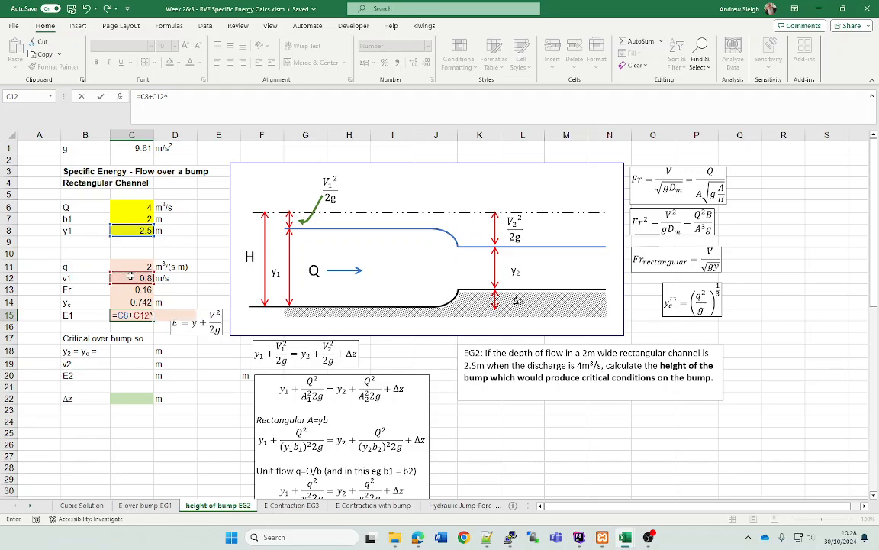
{"action": "type", "text": "2/2/"}
{"action": "left_click", "coordinate": [130, 148]}
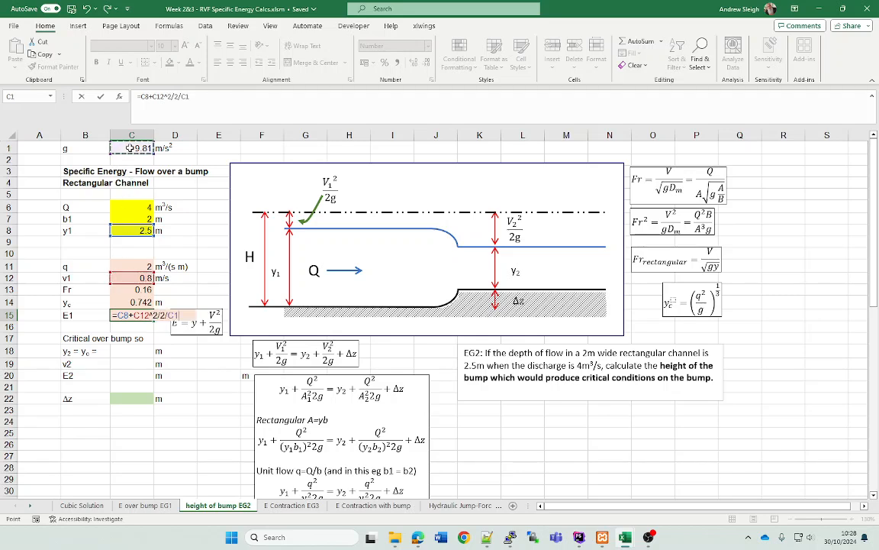
{"action": "key", "text": "Return"}
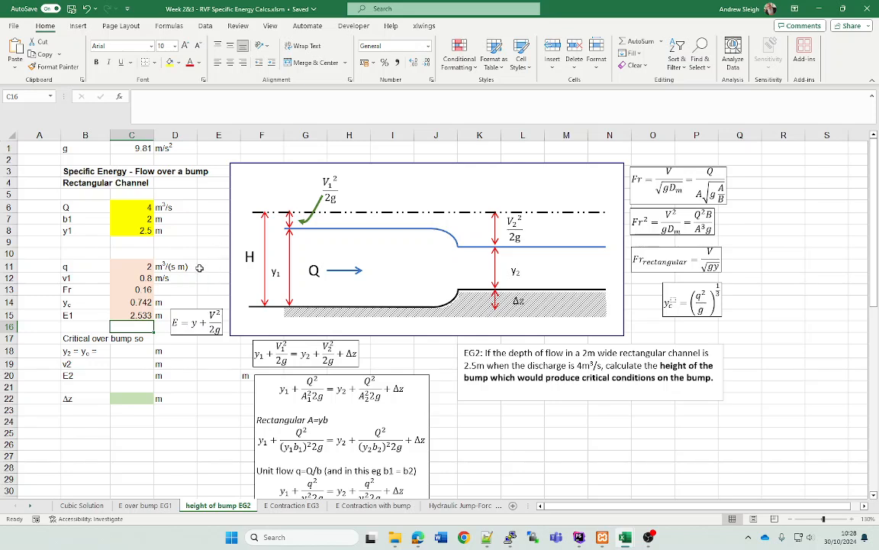
- Set the depth over the bump y2 in C18 equal to the critical depth with =C14
{"action": "left_click", "coordinate": [132, 349]}
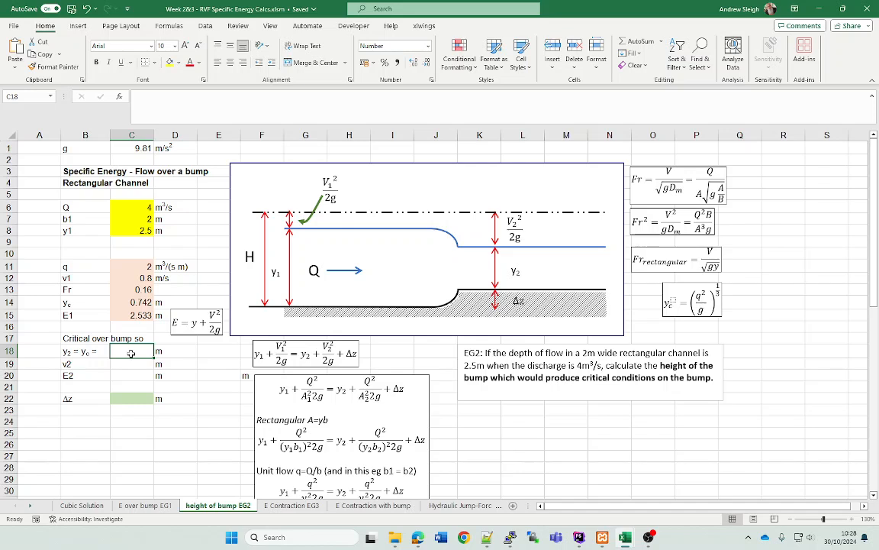
{"action": "type", "text": "="}
{"action": "left_click", "coordinate": [129, 303]}
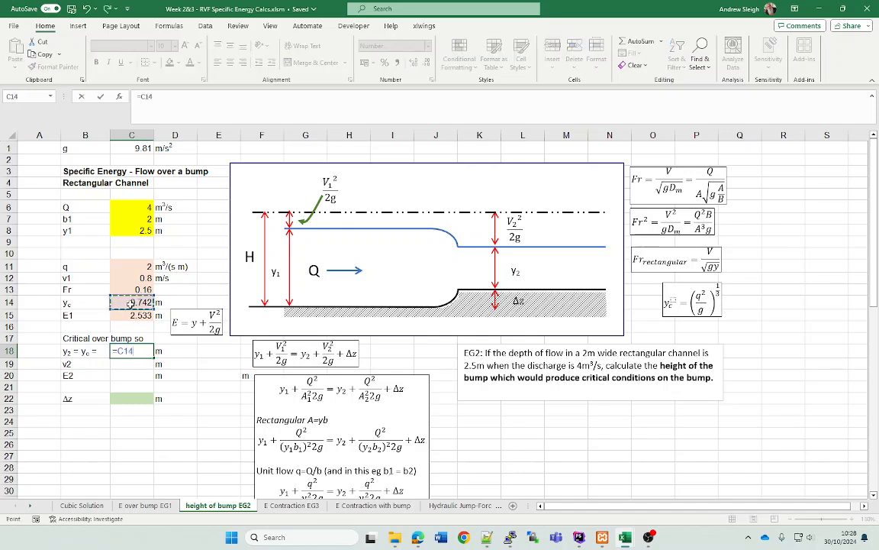
{"action": "key", "text": "Return"}
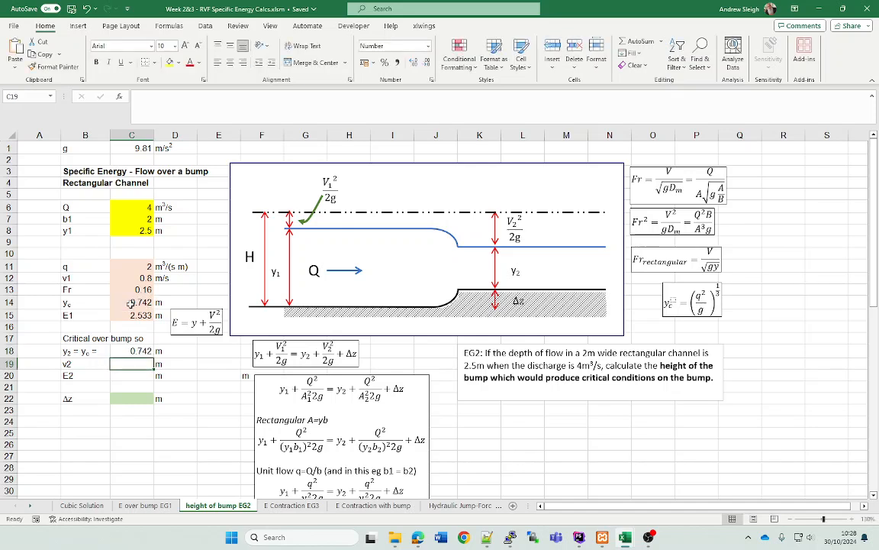
{"action": "left_click", "coordinate": [135, 375]}
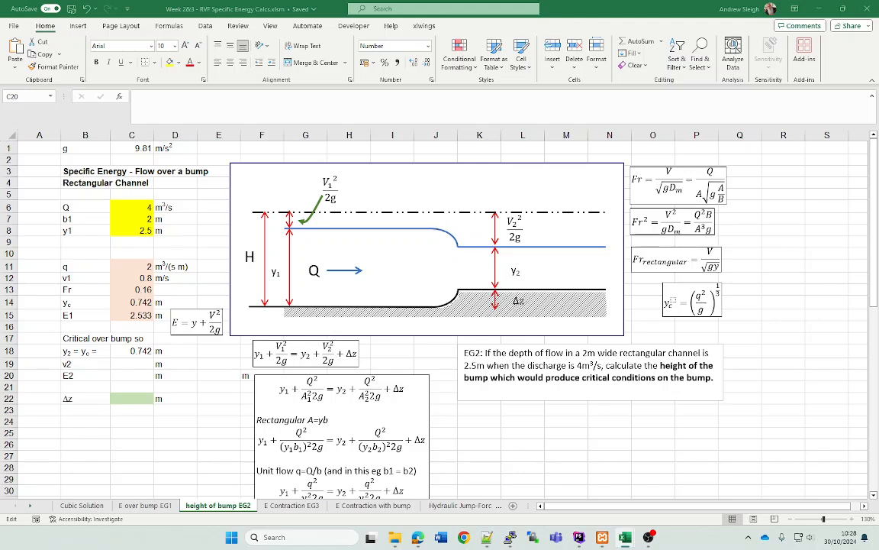
{"action": "left_click", "coordinate": [137, 374]}
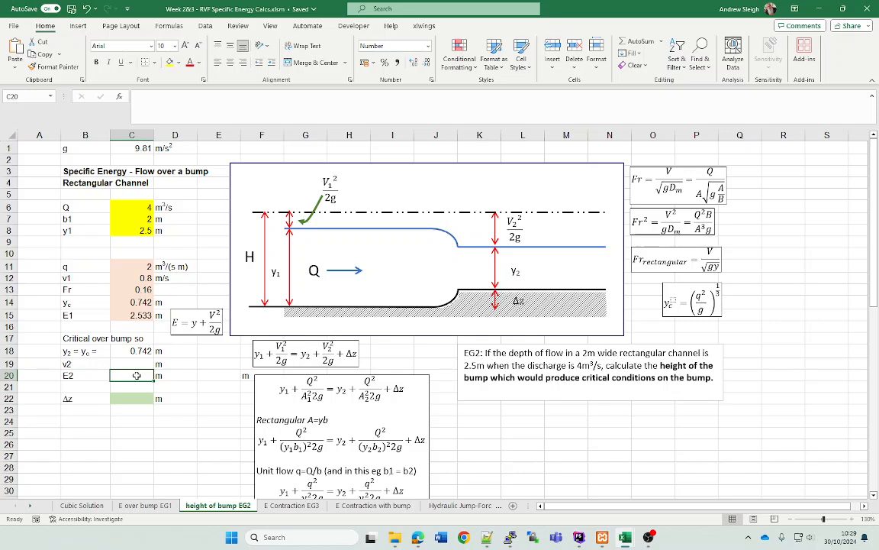
{"action": "left_click", "coordinate": [127, 352]}
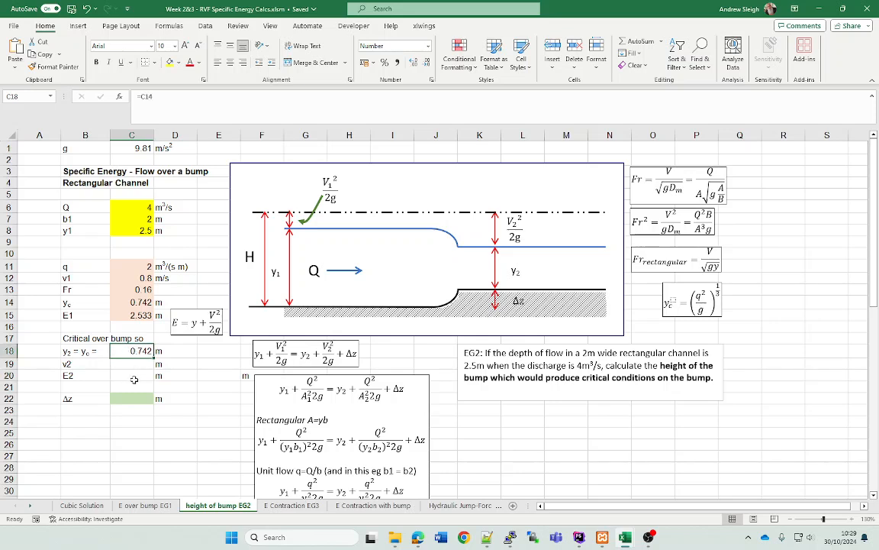
{"action": "left_click", "coordinate": [132, 376]}
{"action": "key", "text": "alt+Tab"}
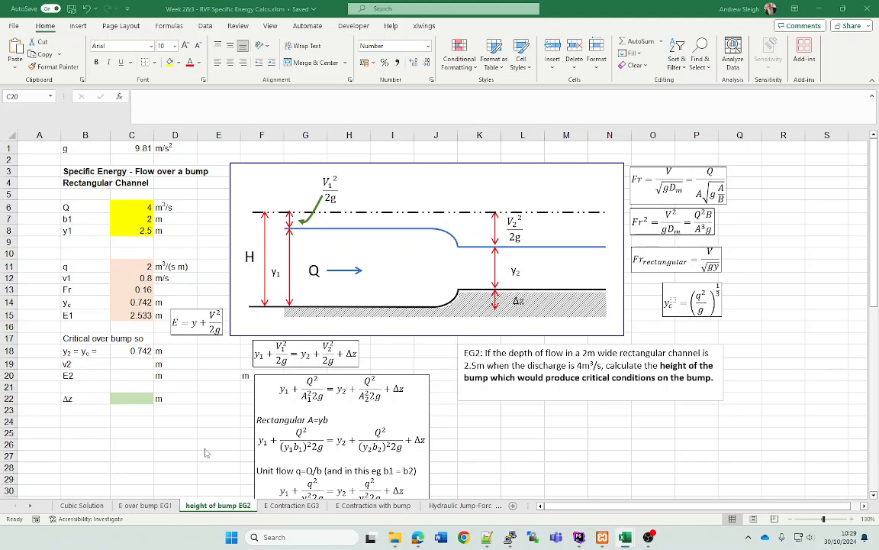
{"action": "key", "text": "alt+Tab"}
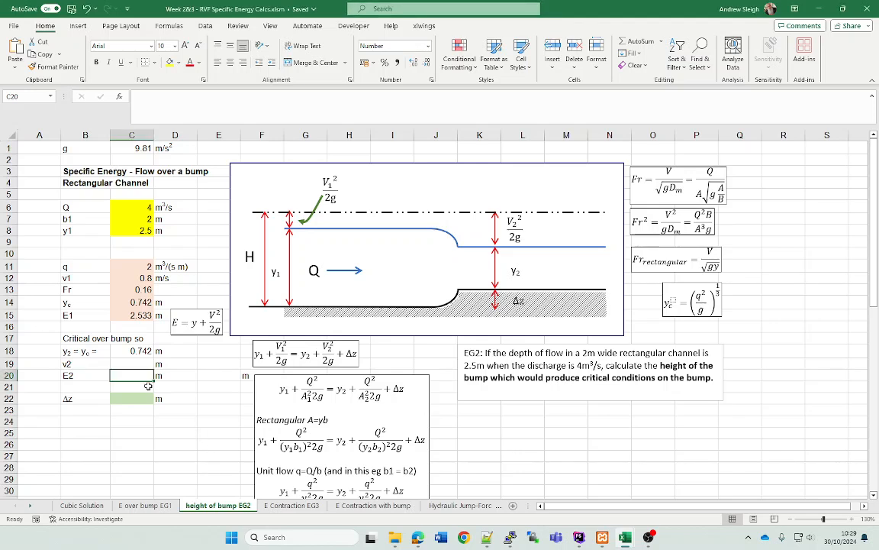
{"action": "type", "text": "="}
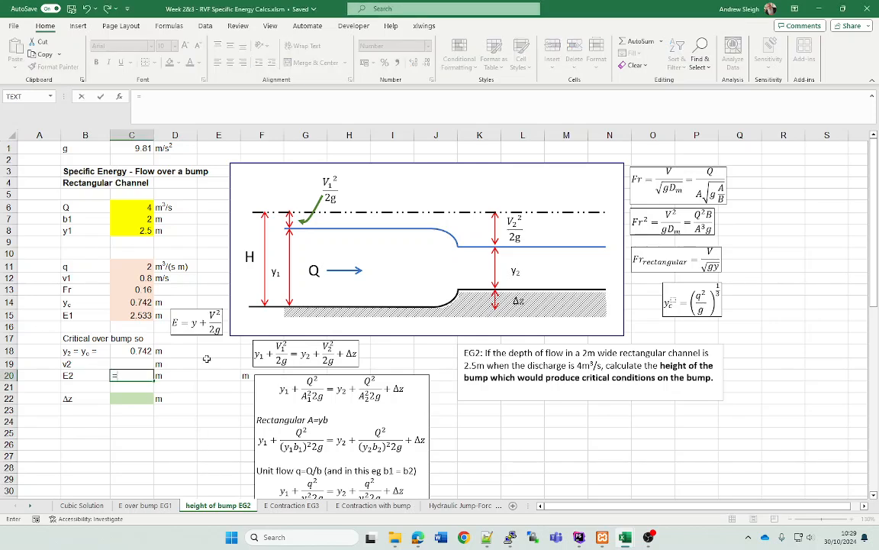
{"action": "left_click", "coordinate": [182, 315]}
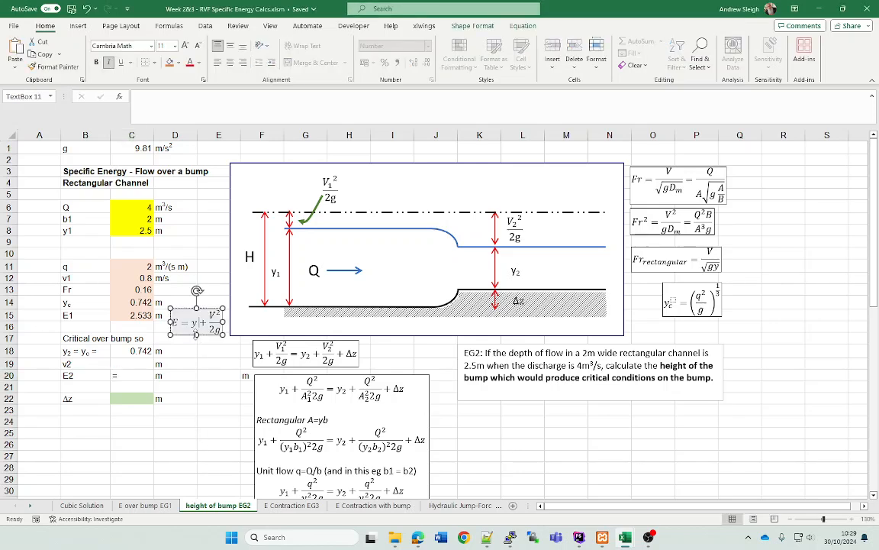
{"action": "left_click", "coordinate": [129, 376]}
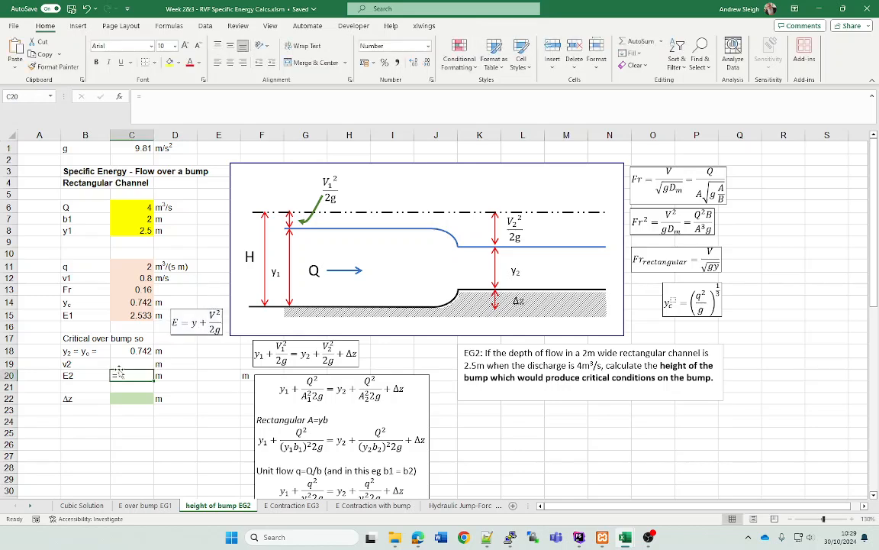
- Calculate the velocity over the bump v2 in C19 from flow, depth and width with =C6/C18/C7
{"action": "left_click", "coordinate": [123, 364]}
{"action": "type", "text": "="}
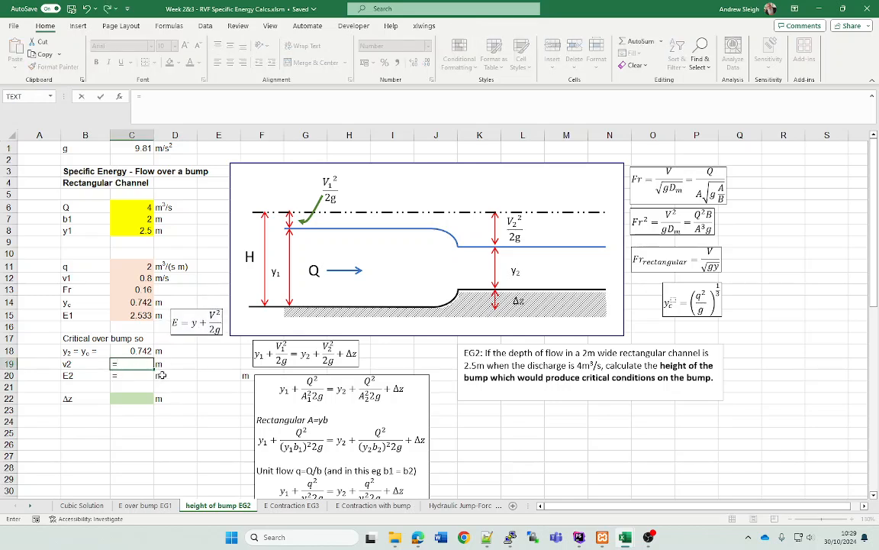
{"action": "left_click", "coordinate": [131, 207]}
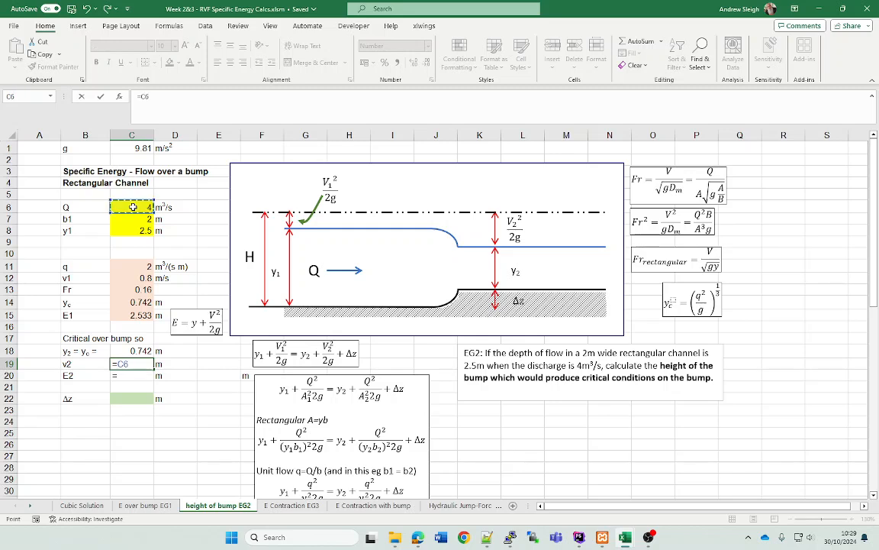
{"action": "type", "text": "/"}
{"action": "left_click", "coordinate": [142, 350]}
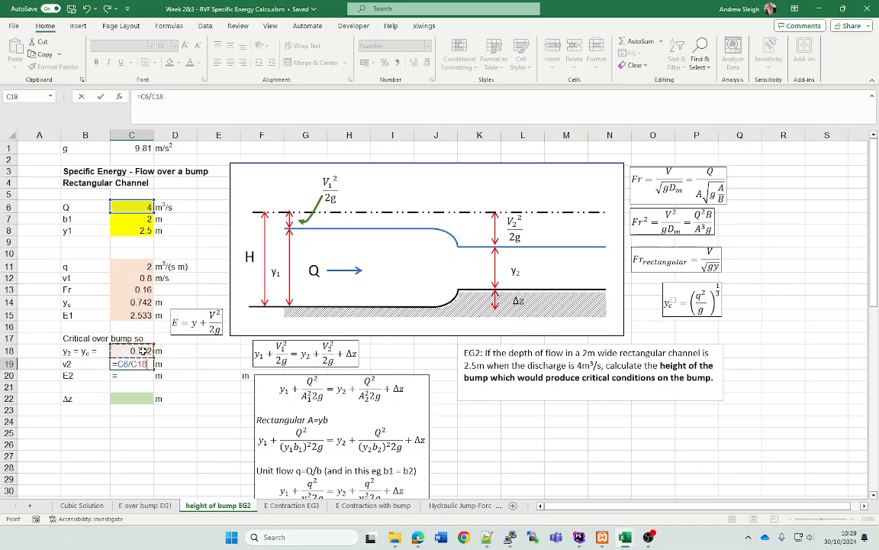
{"action": "type", "text": "/"}
{"action": "left_click", "coordinate": [122, 219]}
{"action": "key", "text": "Tab"}
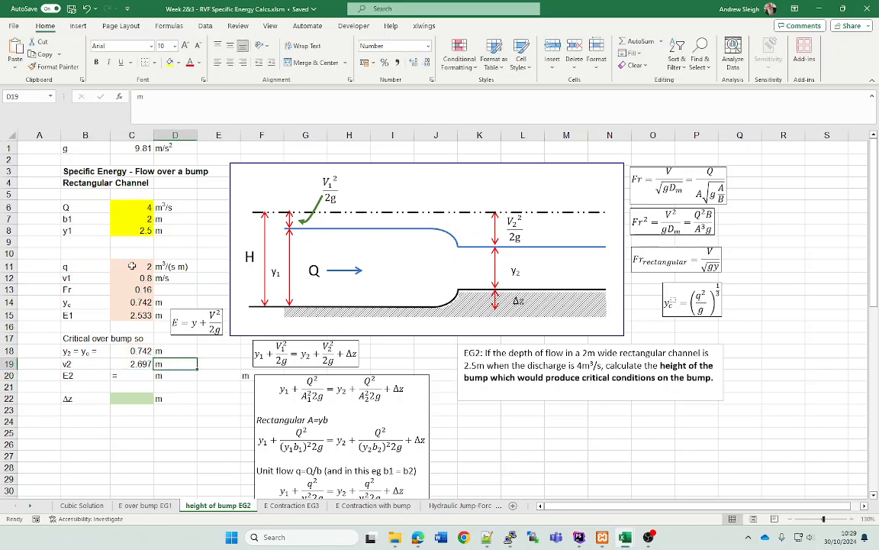
- Correct the unit beside v2 in D19 to m/s
{"action": "double_click", "coordinate": [173, 364]}
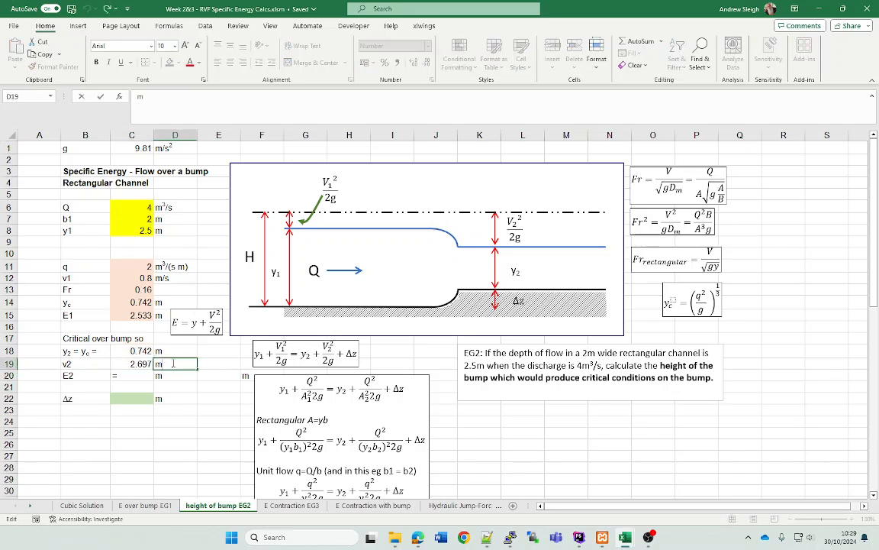
{"action": "key", "text": "Return"}
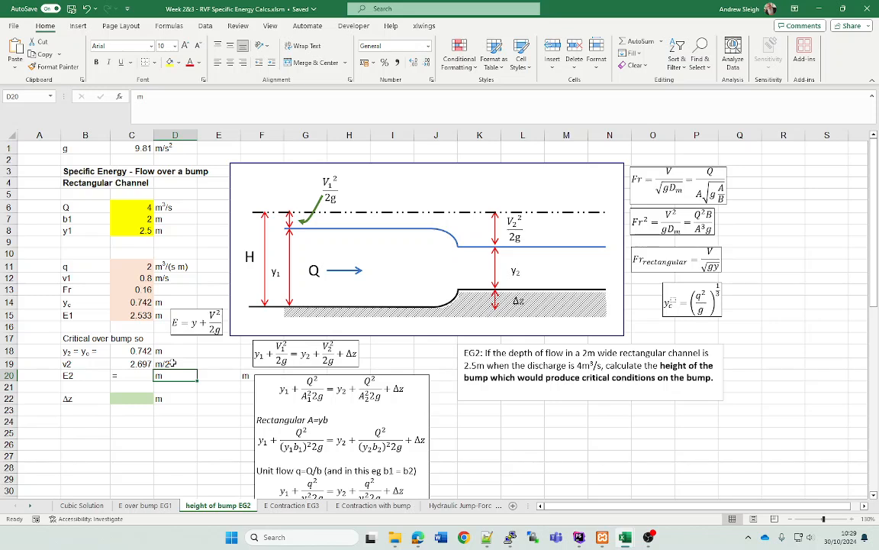
{"action": "left_click", "coordinate": [173, 363]}
{"action": "type", "text": "m"}
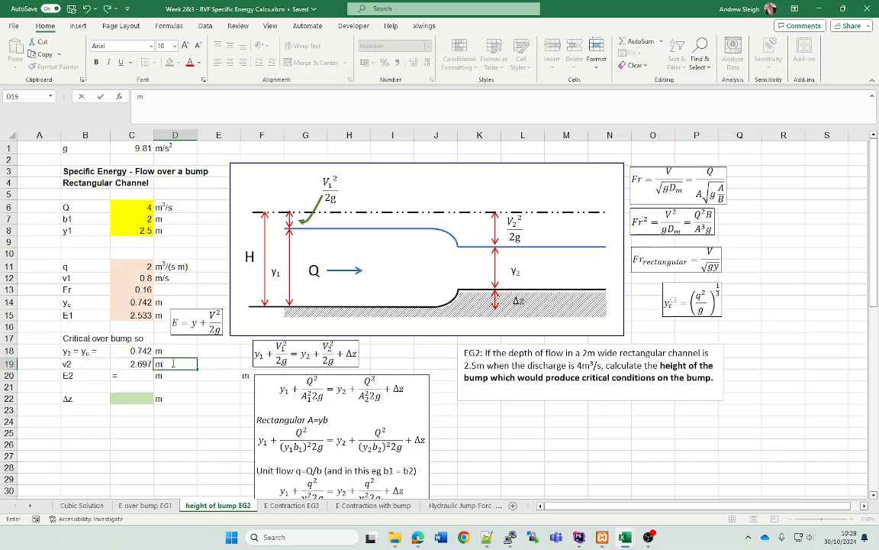
{"action": "type", "text": "/s"}
{"action": "key", "text": "Return"}
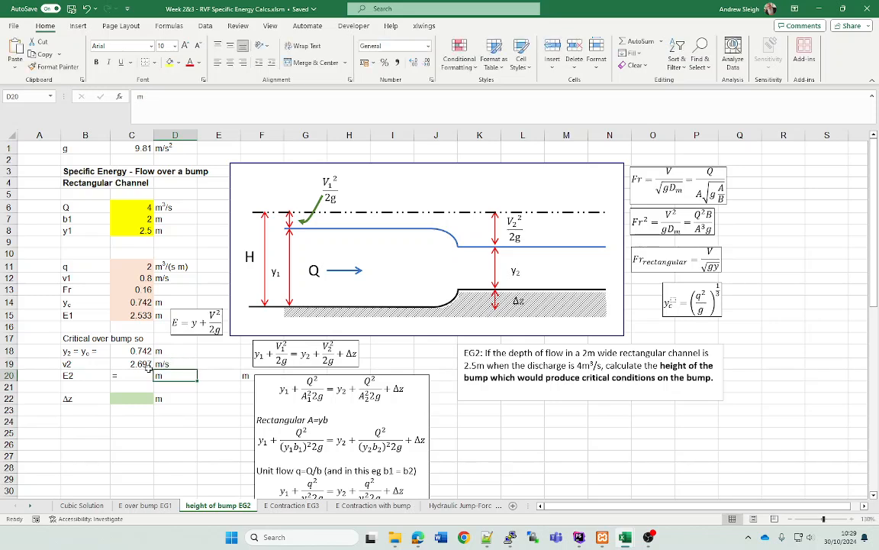
- Calculate the specific energy over the bump E2 in C20 with =C18+C19^2/2/C1 and check the formula
{"action": "left_click", "coordinate": [131, 377]}
{"action": "double_click", "coordinate": [134, 377]}
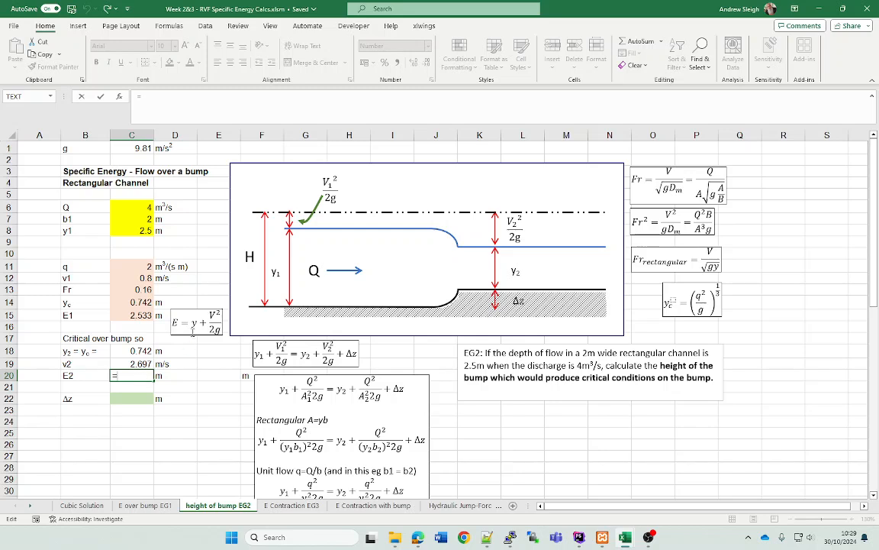
{"action": "left_click", "coordinate": [133, 351]}
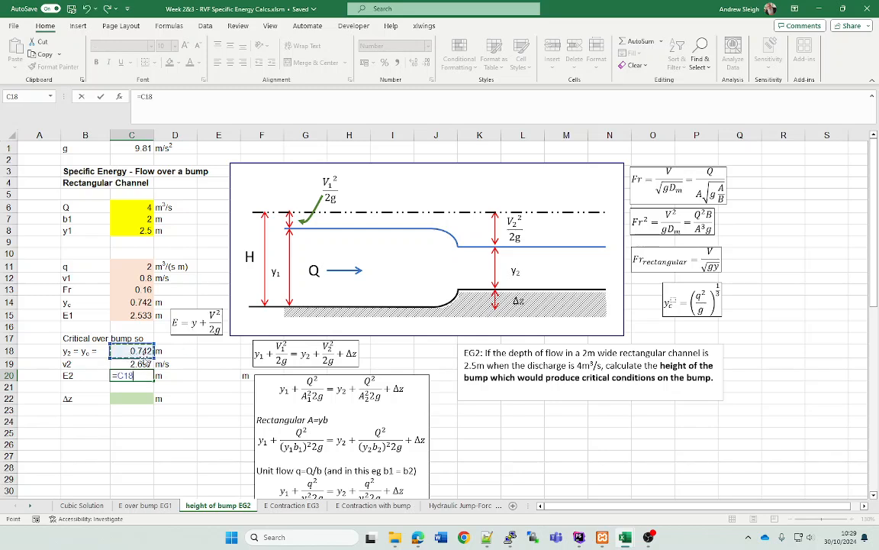
{"action": "type", "text": "+"}
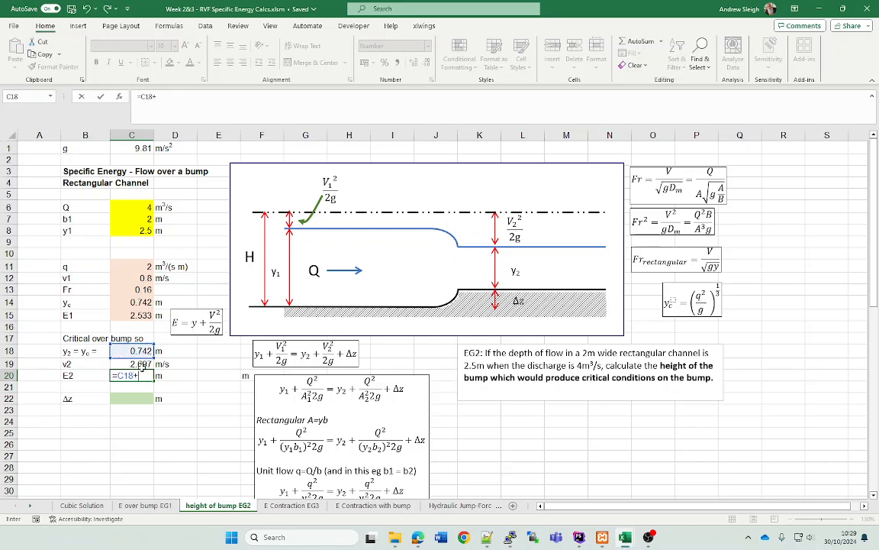
{"action": "left_click", "coordinate": [142, 364]}
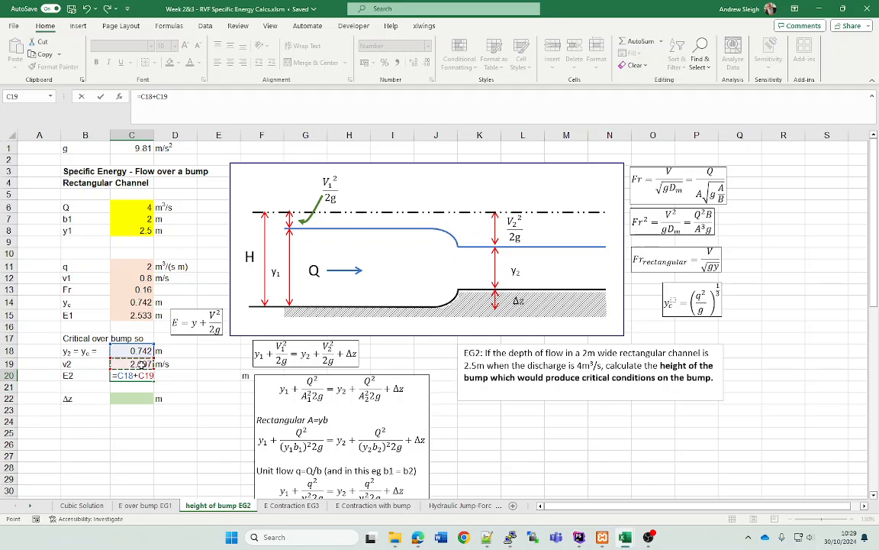
{"action": "type", "text": "^2/2/"}
{"action": "left_click", "coordinate": [140, 148]}
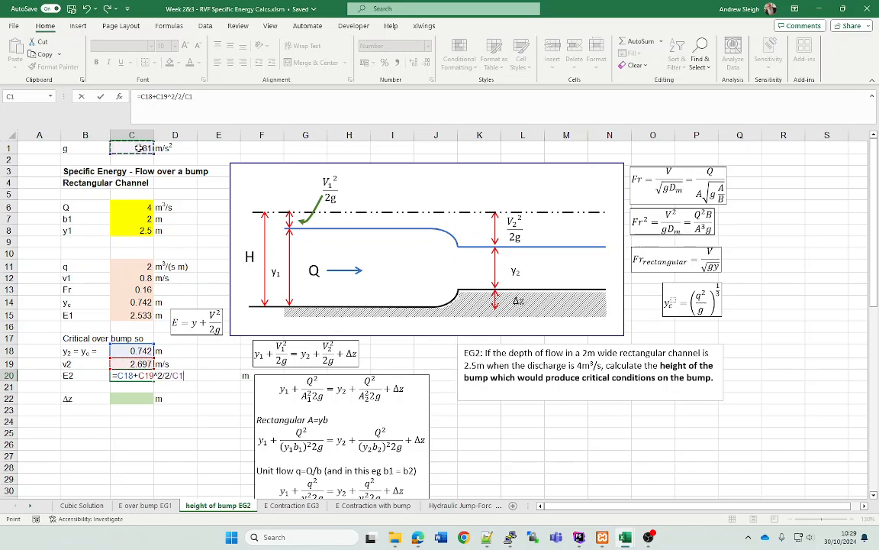
{"action": "key", "text": "Return"}
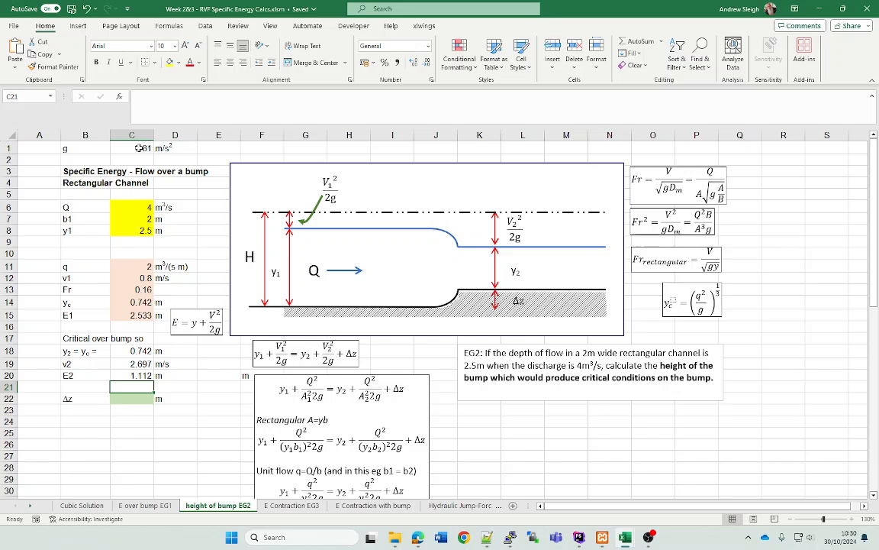
{"action": "key", "text": "Up"}
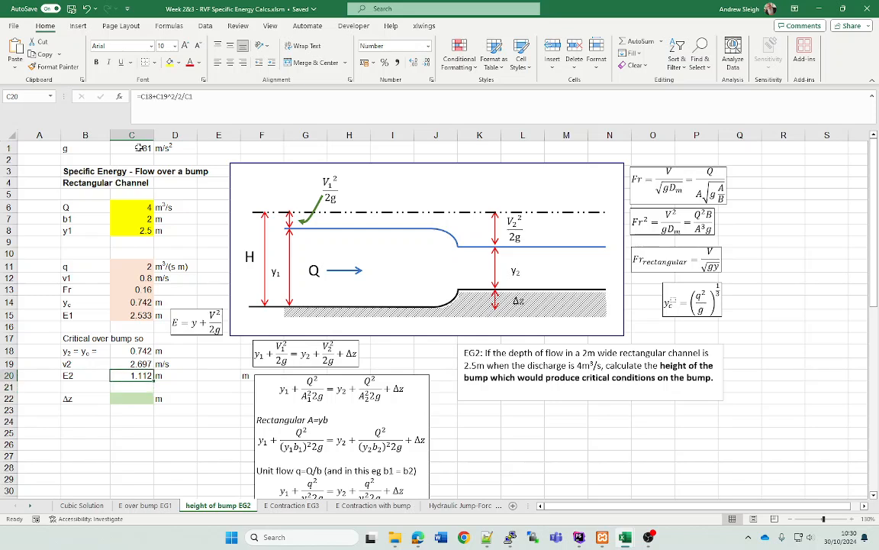
{"action": "left_click", "coordinate": [128, 315]}
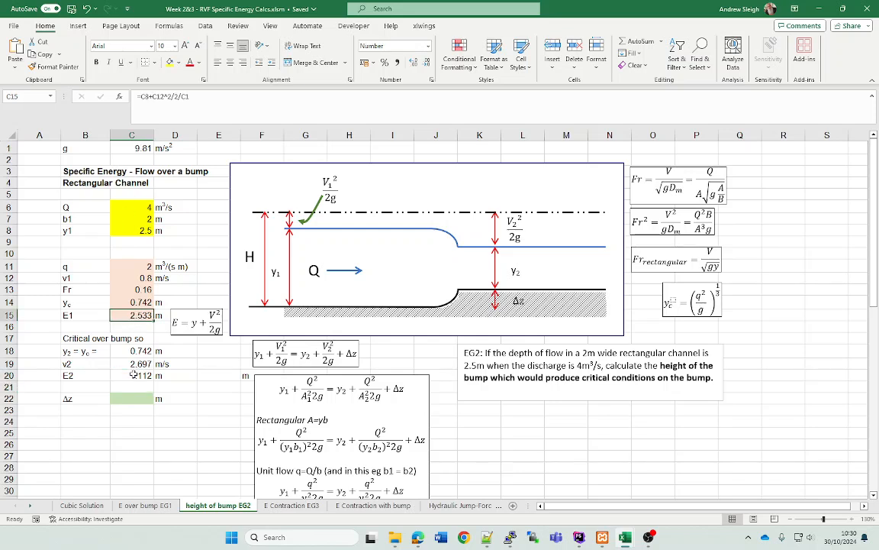
{"action": "left_click", "coordinate": [133, 374]}
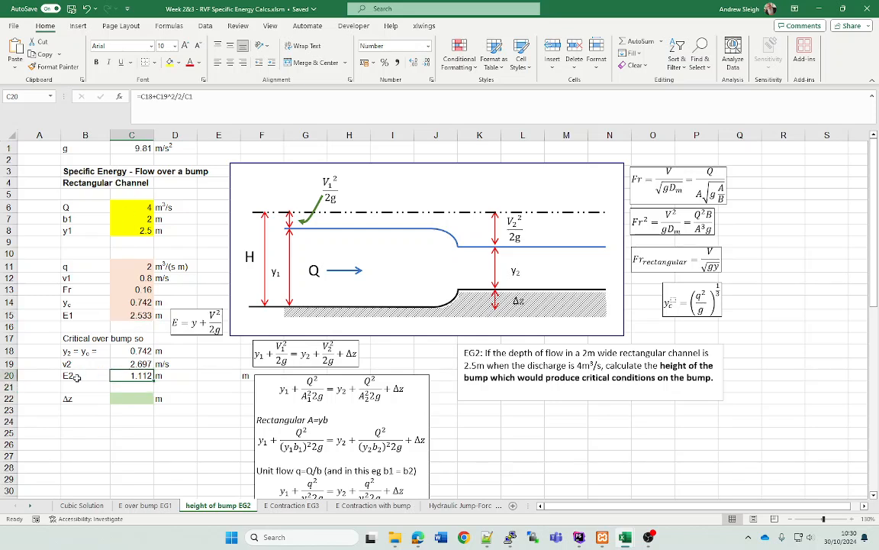
{"action": "left_click", "coordinate": [135, 397]}
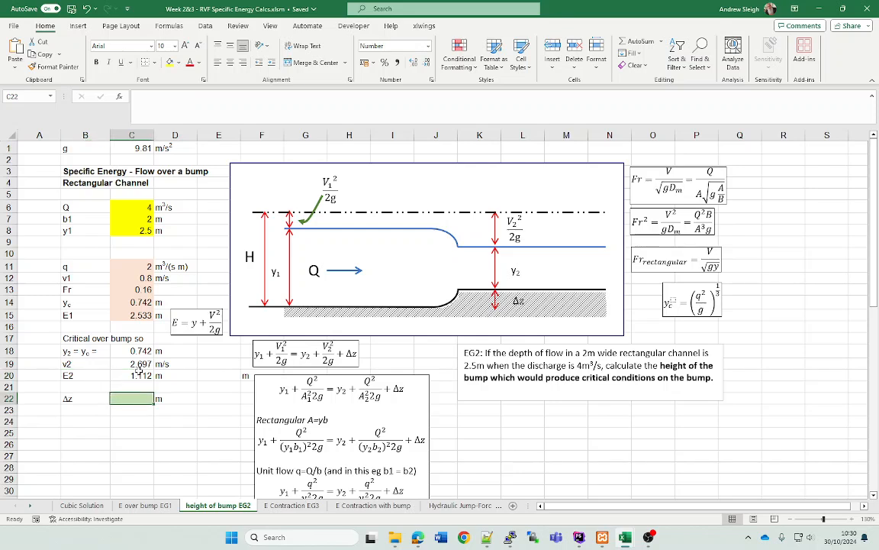
{"action": "left_click", "coordinate": [130, 375]}
{"action": "left_click", "coordinate": [89, 377]}
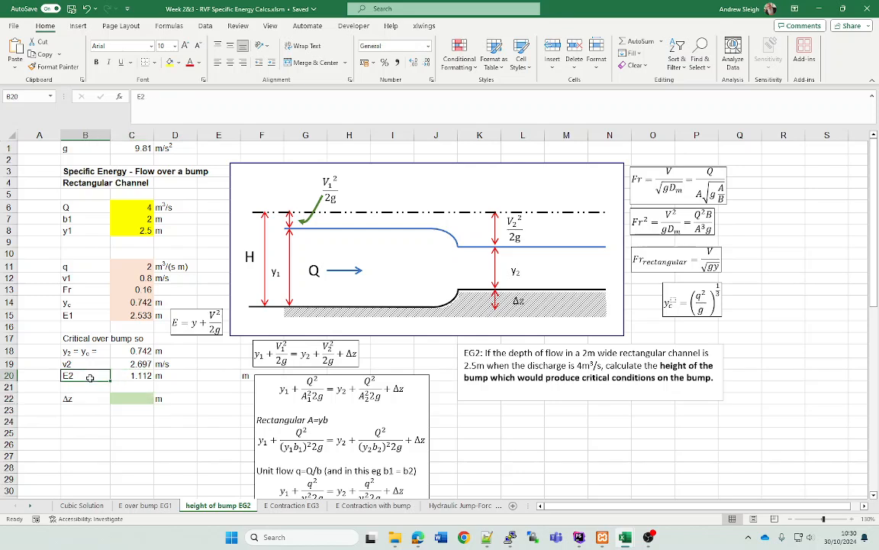
{"action": "left_click", "coordinate": [131, 396]}
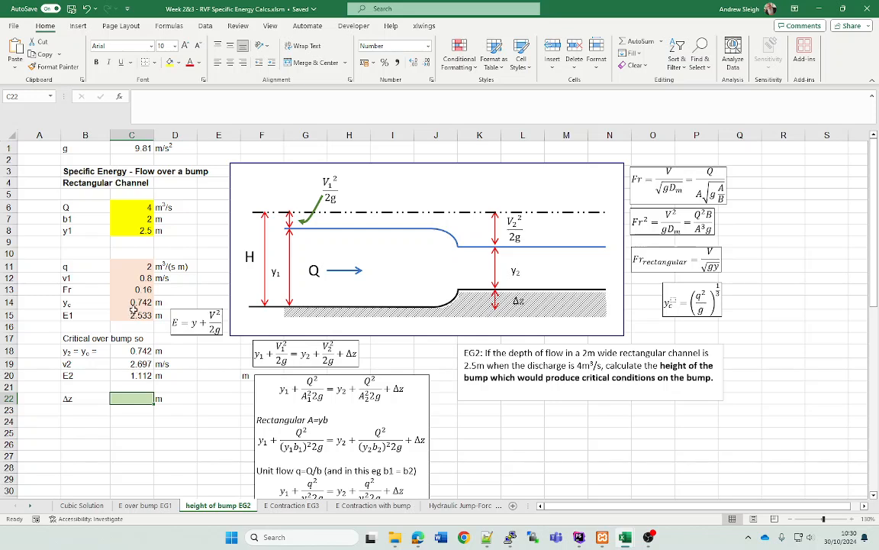
- Enter the energy balance note "E1 = E2 + Dz" in B21
{"action": "left_click", "coordinate": [70, 387]}
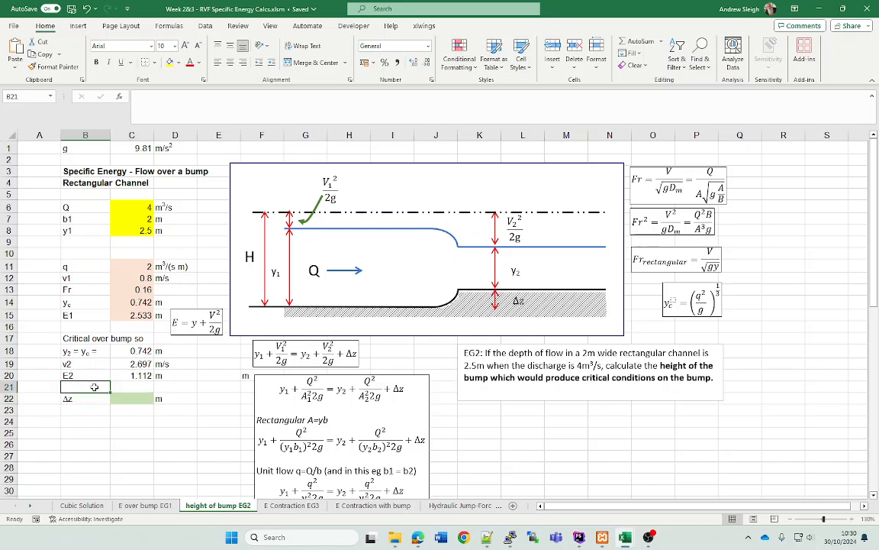
{"action": "type", "text": "E1 = E2 +"}
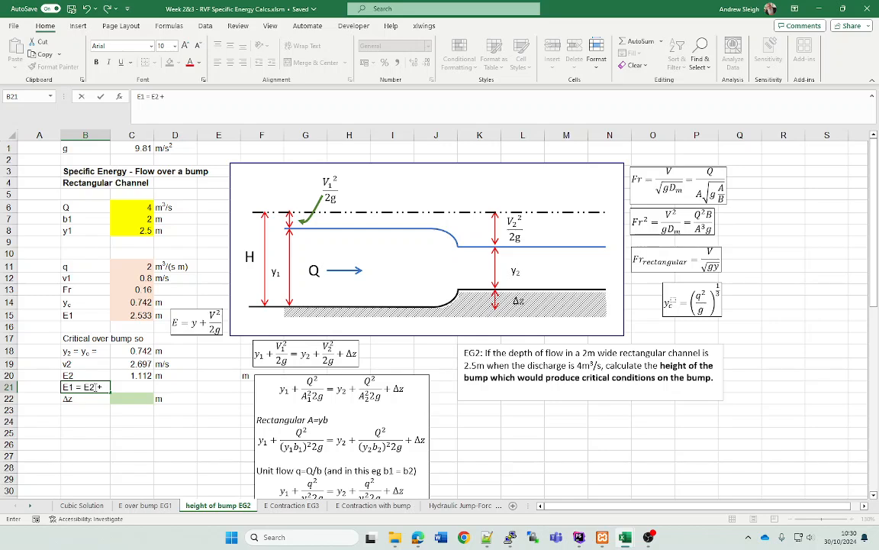
{"action": "type", "text": " Dz"}
{"action": "key", "text": "ctrl+Return"}
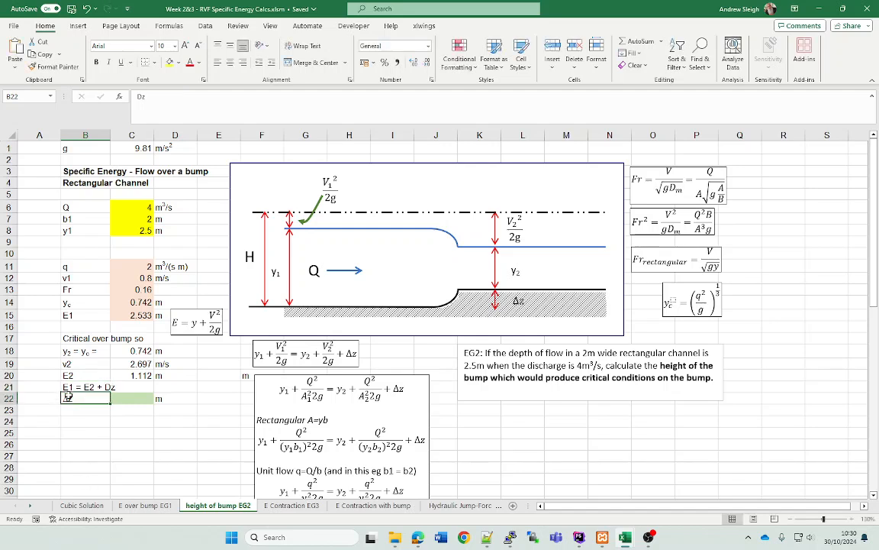
- Check which font the delta character in the B22 label uses
{"action": "left_click", "coordinate": [65, 399]}
{"action": "double_click", "coordinate": [65, 399]}
{"action": "left_click_drag", "start_coordinate": [68, 399], "coordinate": [62, 399]}
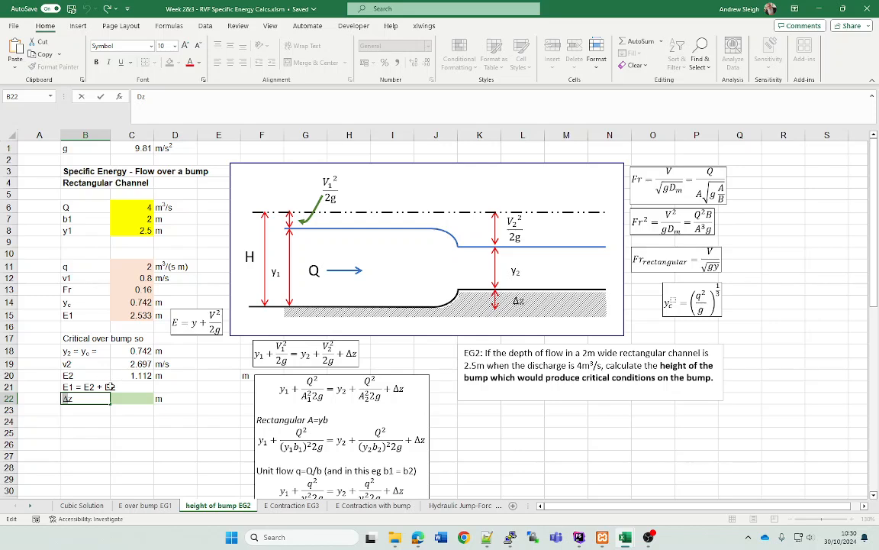
- Format the letter D of Dz in the B21 energy balance note in the Symbol font so it reads Δz
{"action": "left_click", "coordinate": [107, 387]}
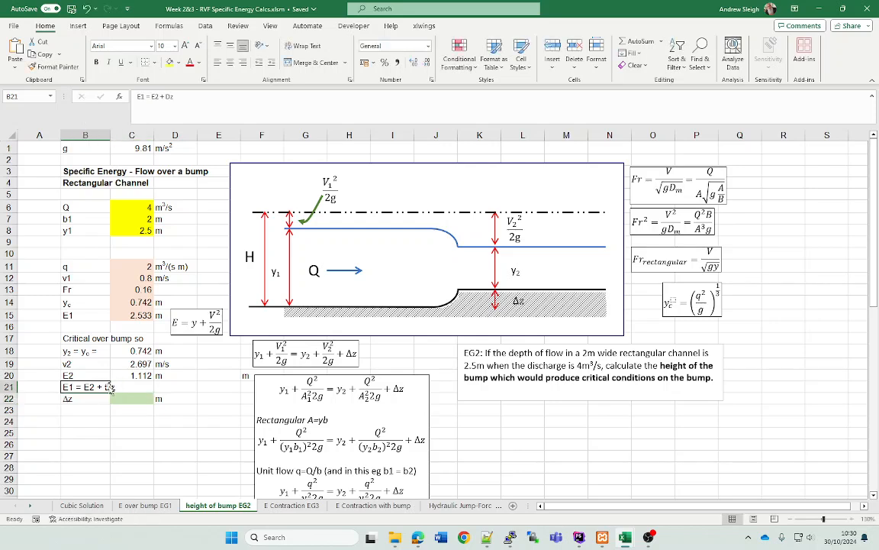
{"action": "double_click", "coordinate": [108, 388]}
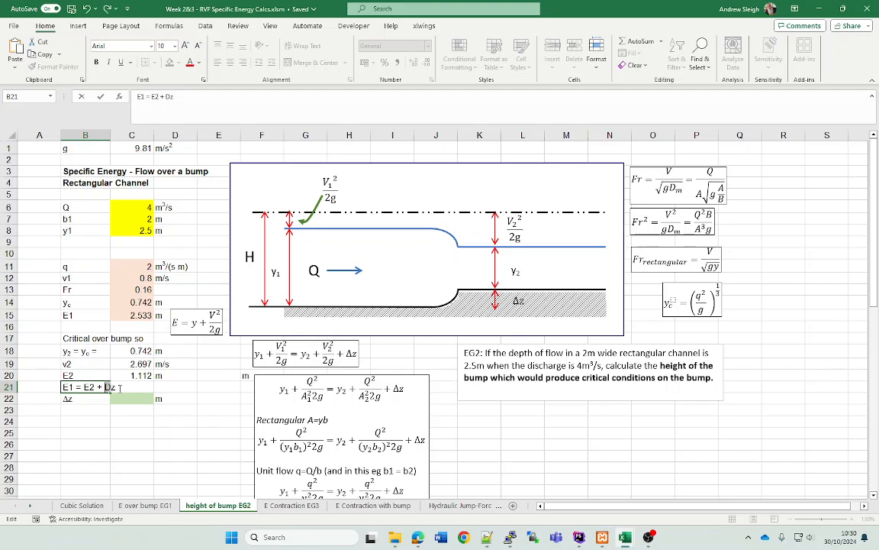
{"action": "right_click", "coordinate": [109, 387]}
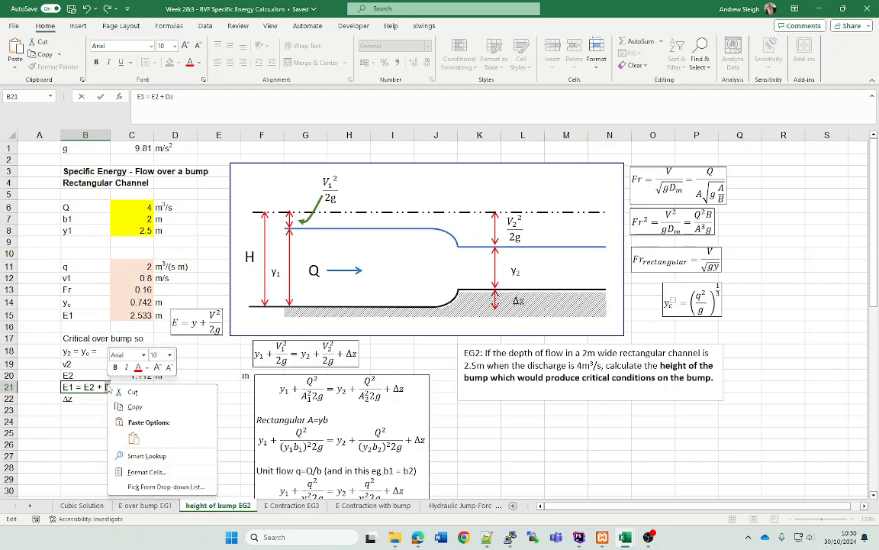
{"action": "left_click", "coordinate": [134, 424]}
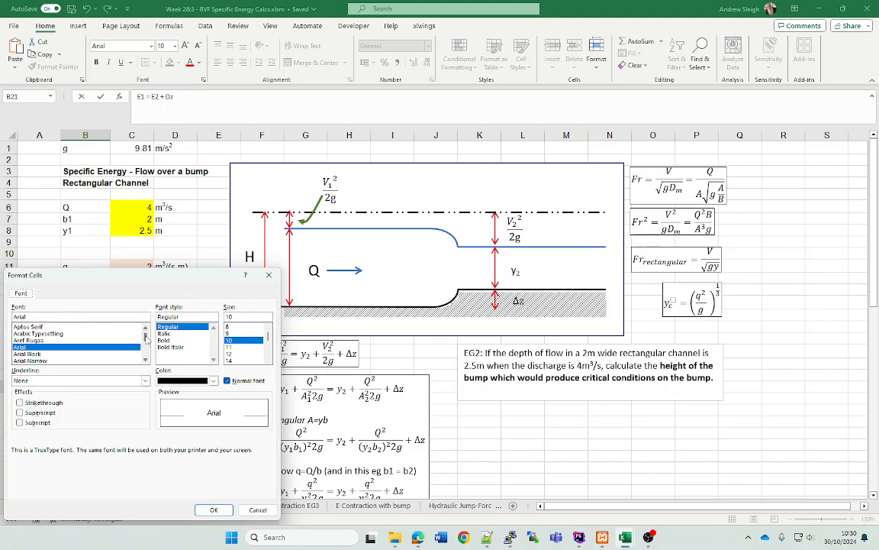
{"action": "scroll", "coordinate": [137, 335], "scroll_direction": "up", "scroll_amount": 5}
{"action": "scroll", "coordinate": [133, 351], "scroll_direction": "down", "scroll_amount": 8}
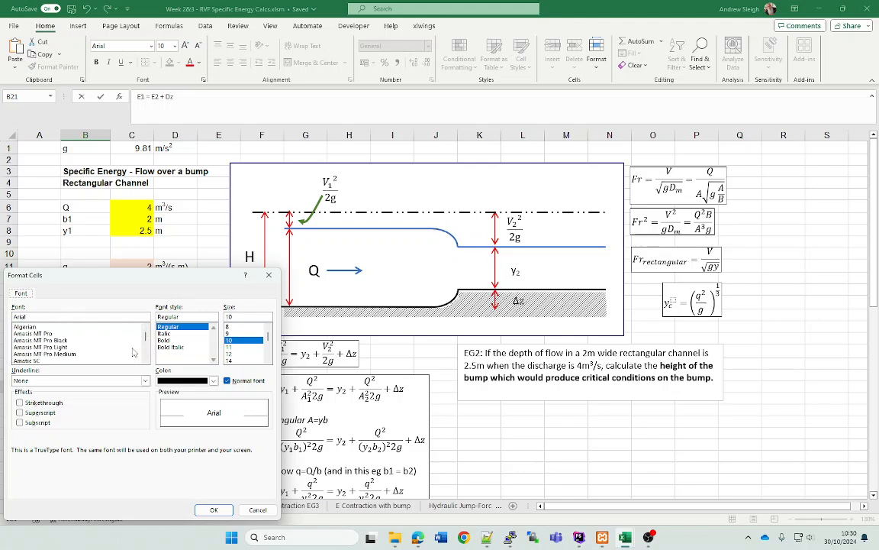
{"action": "scroll", "coordinate": [122, 347], "scroll_direction": "down", "scroll_amount": 2}
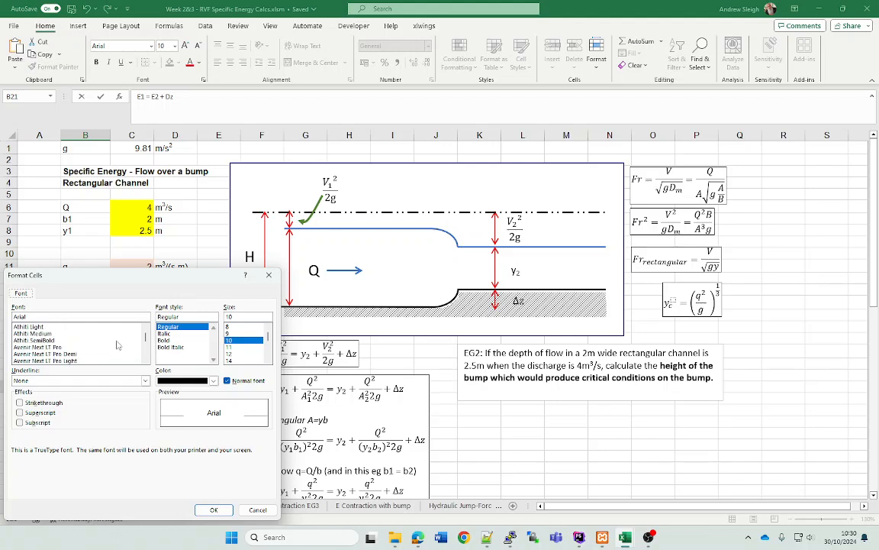
{"action": "left_click_drag", "start_coordinate": [145, 340], "coordinate": [148, 354]}
{"action": "scroll", "coordinate": [118, 347], "scroll_direction": "up", "scroll_amount": 15}
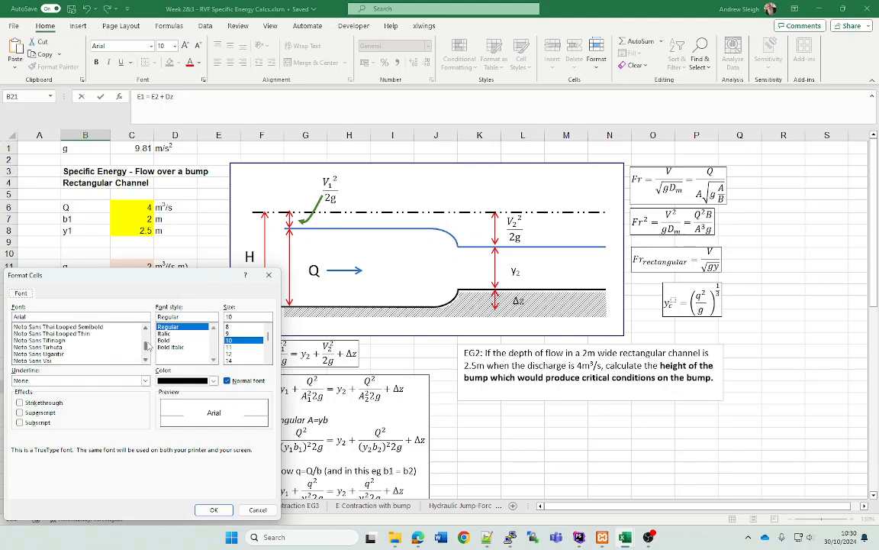
{"action": "scroll", "coordinate": [118, 349], "scroll_direction": "down", "scroll_amount": 15}
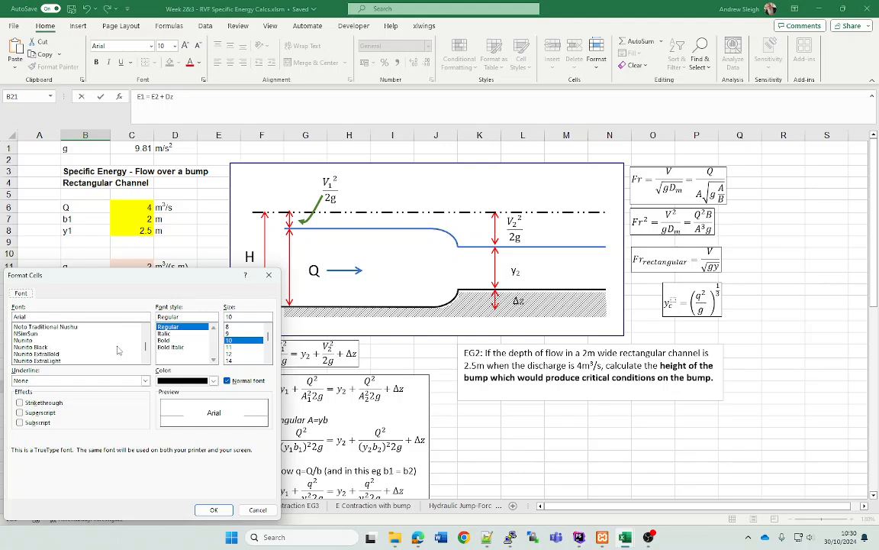
{"action": "scroll", "coordinate": [119, 349], "scroll_direction": "down", "scroll_amount": 15}
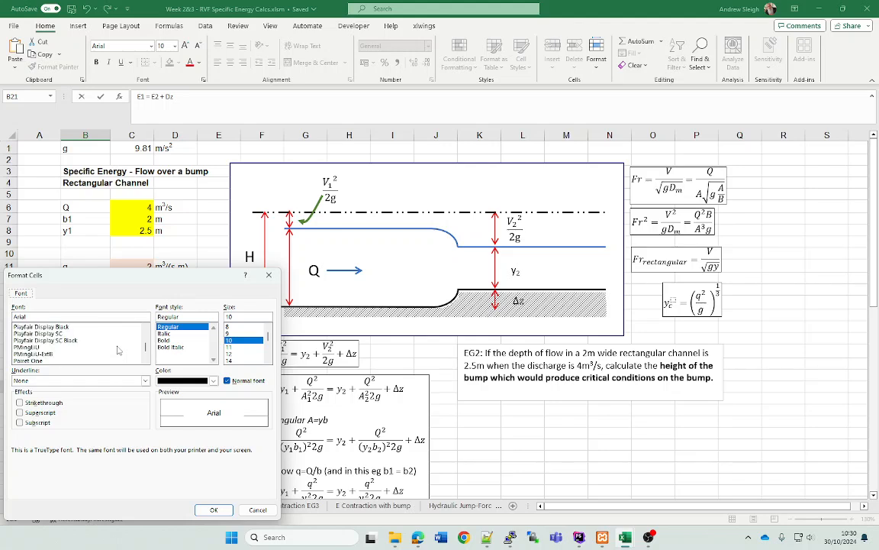
{"action": "scroll", "coordinate": [118, 351], "scroll_direction": "down", "scroll_amount": 15}
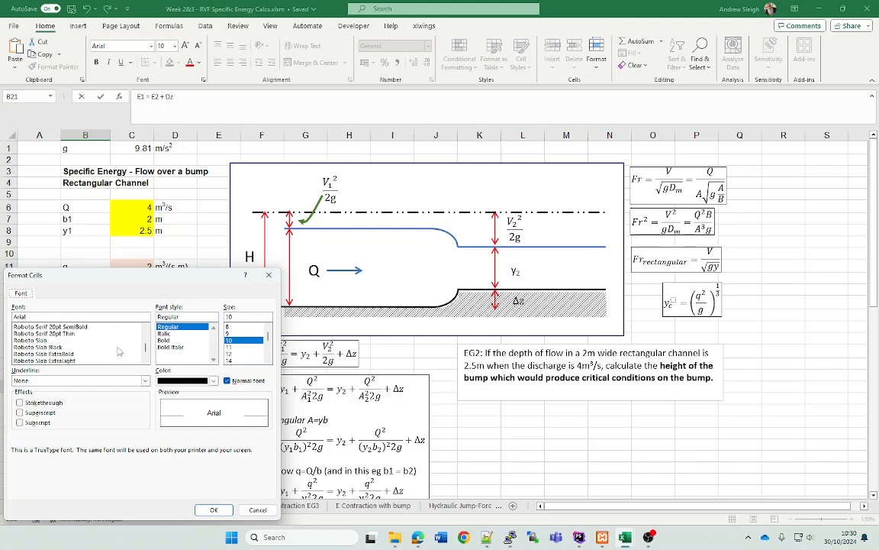
{"action": "scroll", "coordinate": [118, 352], "scroll_direction": "down", "scroll_amount": 15}
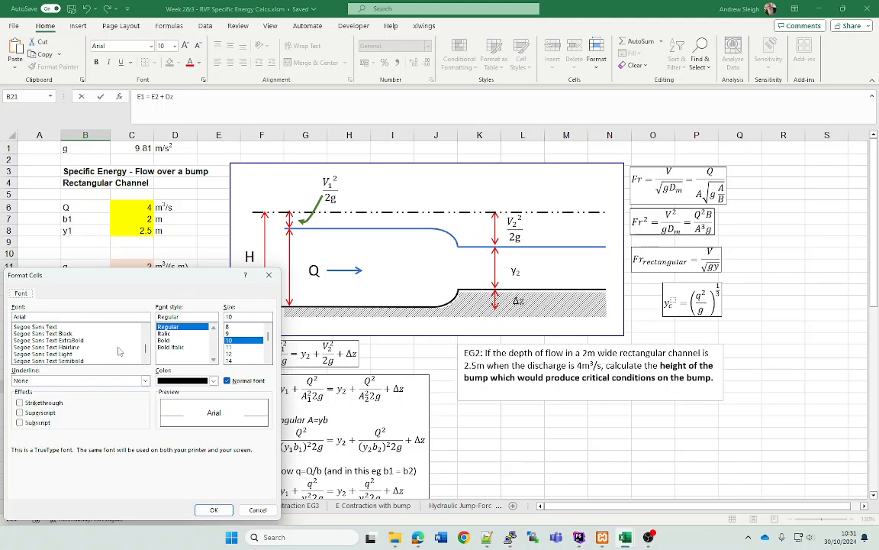
{"action": "scroll", "coordinate": [118, 351], "scroll_direction": "down", "scroll_amount": 8}
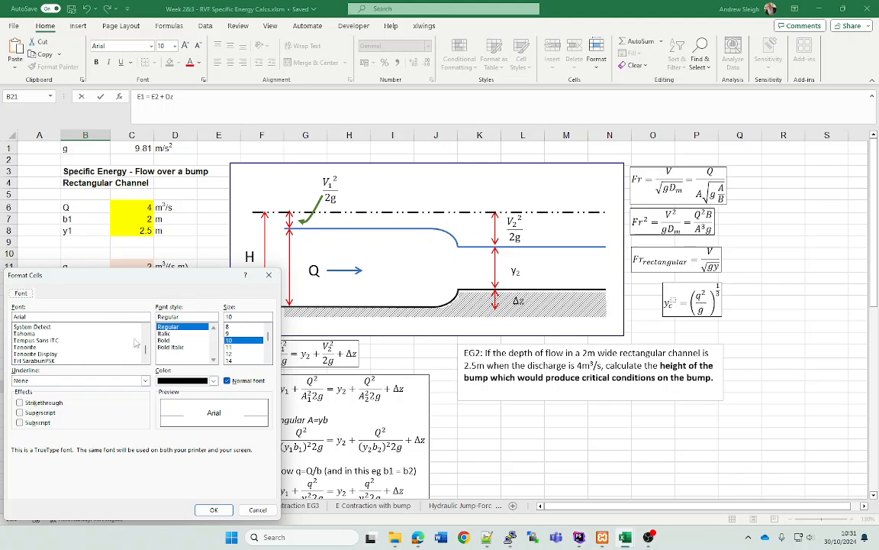
{"action": "left_click", "coordinate": [145, 329]}
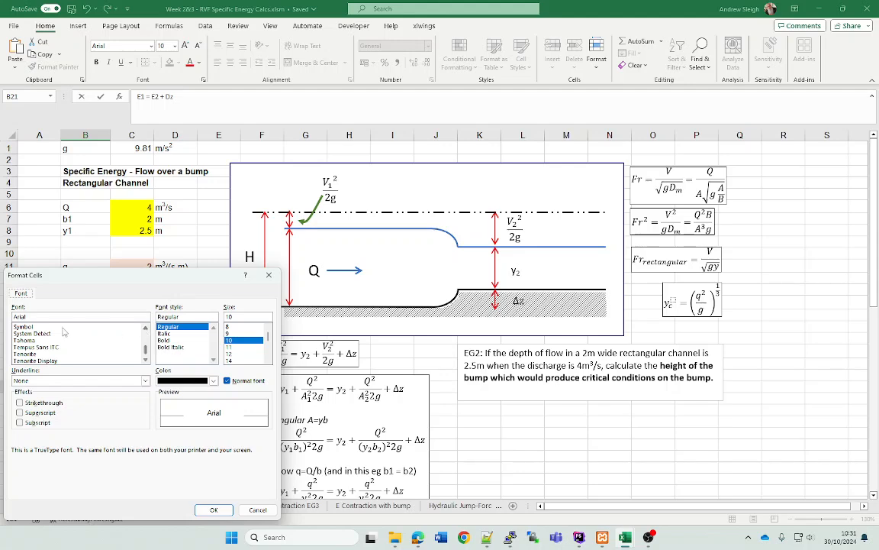
{"action": "left_click", "coordinate": [34, 327]}
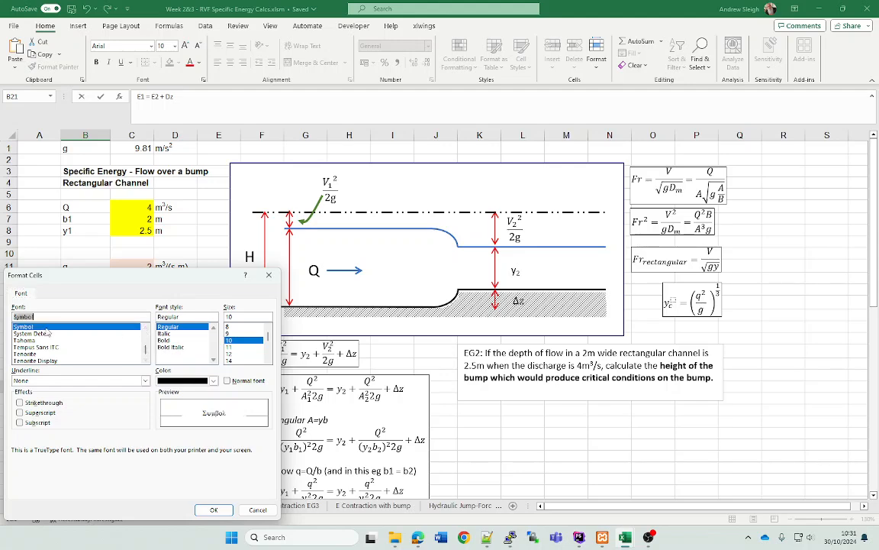
{"action": "left_click", "coordinate": [201, 508]}
- Calculate the bump height Δz in C22 as E1 minus E2 with =C15-C20
{"action": "left_click", "coordinate": [126, 399]}
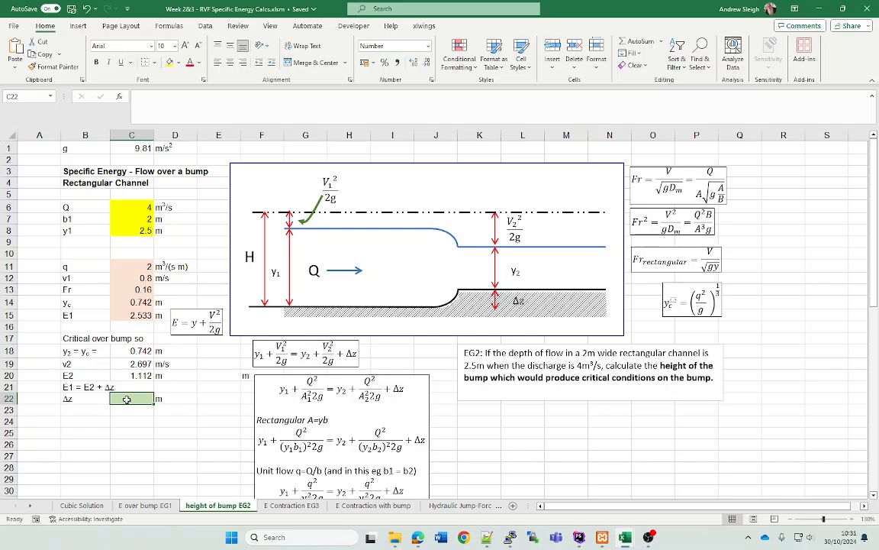
{"action": "type", "text": "="}
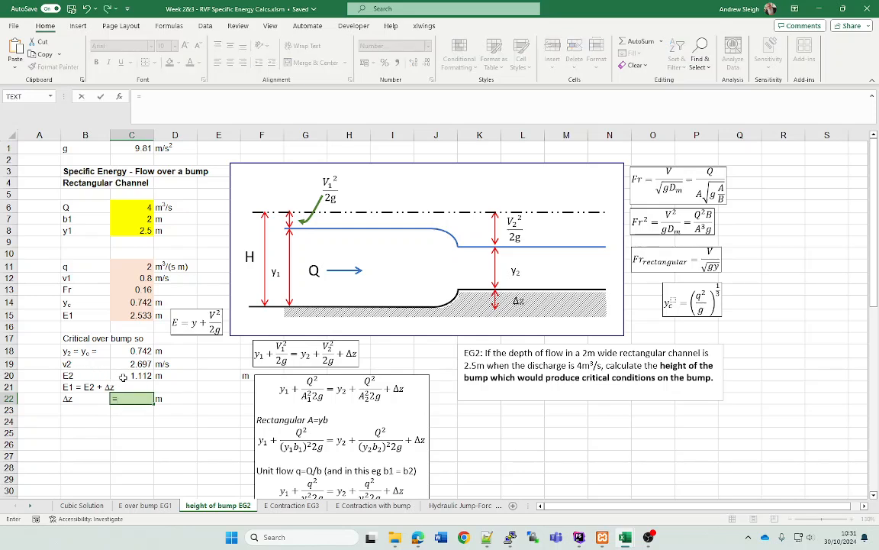
{"action": "left_click", "coordinate": [130, 315]}
{"action": "type", "text": "-"}
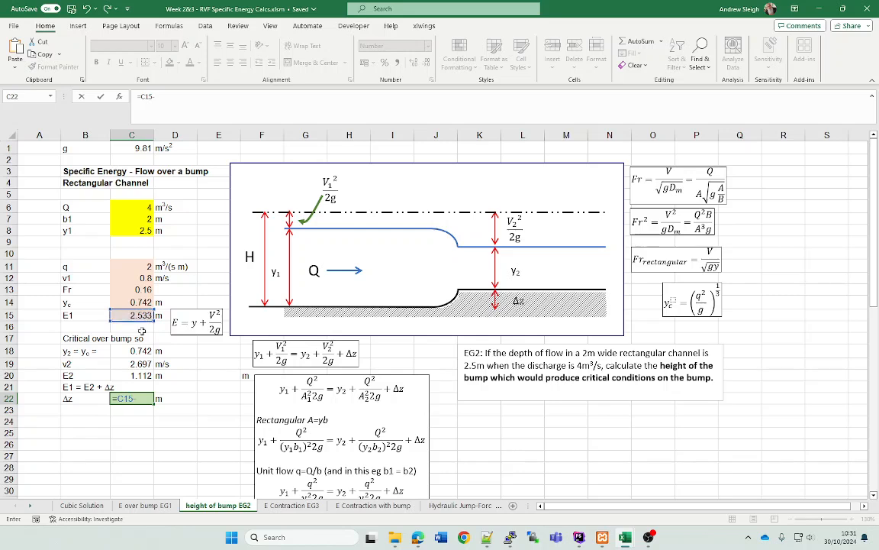
{"action": "left_click", "coordinate": [135, 376]}
{"action": "key", "text": "ctrl+Return"}
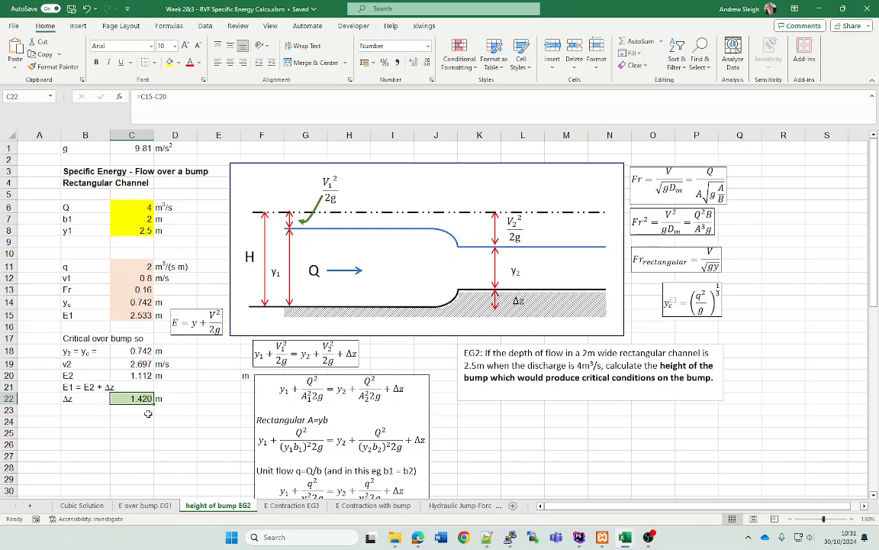
- Open the E Contraction EG3 sheet with the channel contraction example
{"action": "left_click", "coordinate": [508, 447]}
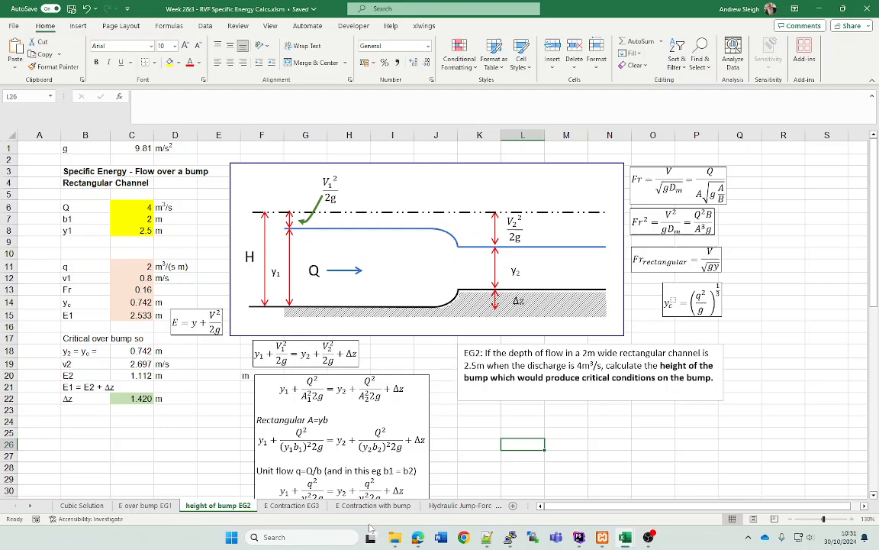
{"action": "left_click", "coordinate": [293, 506]}
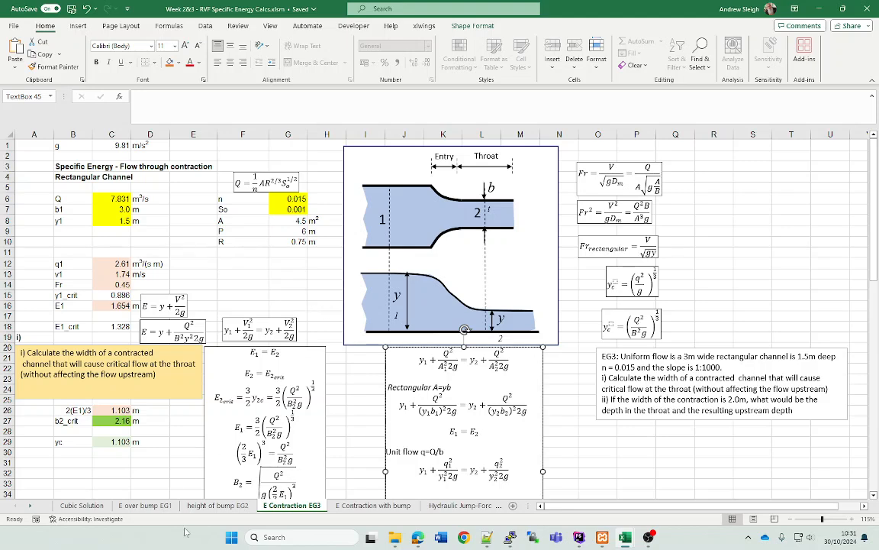
{"action": "left_click", "coordinate": [373, 505]}
{"action": "left_click", "coordinate": [296, 506]}
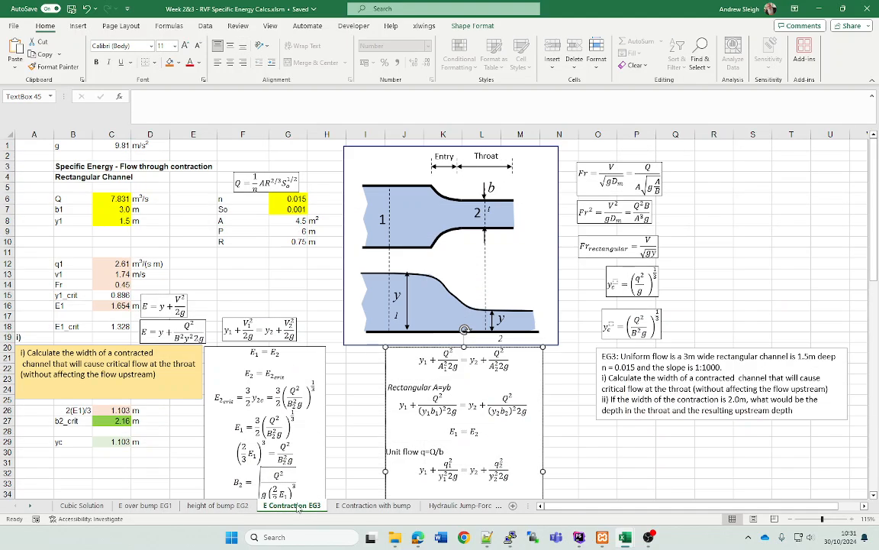